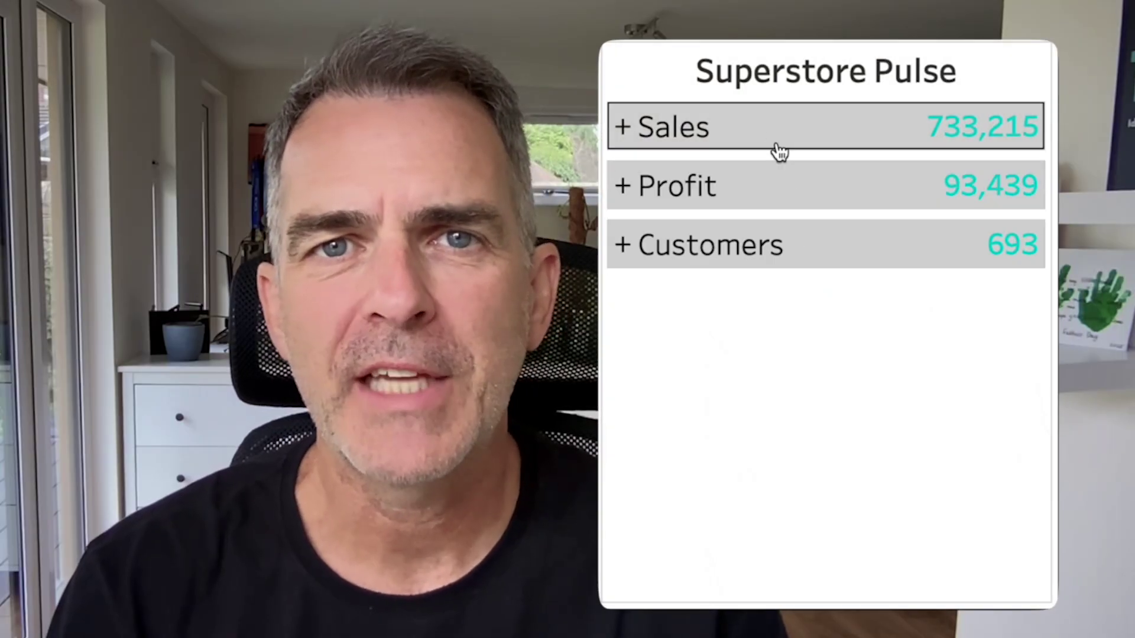
# Expand and collapse the Sales and Profit sections in the Superstore Pulse demo, then return to Tableau
pyautogui.click(773, 127)
pyautogui.click(803, 512)
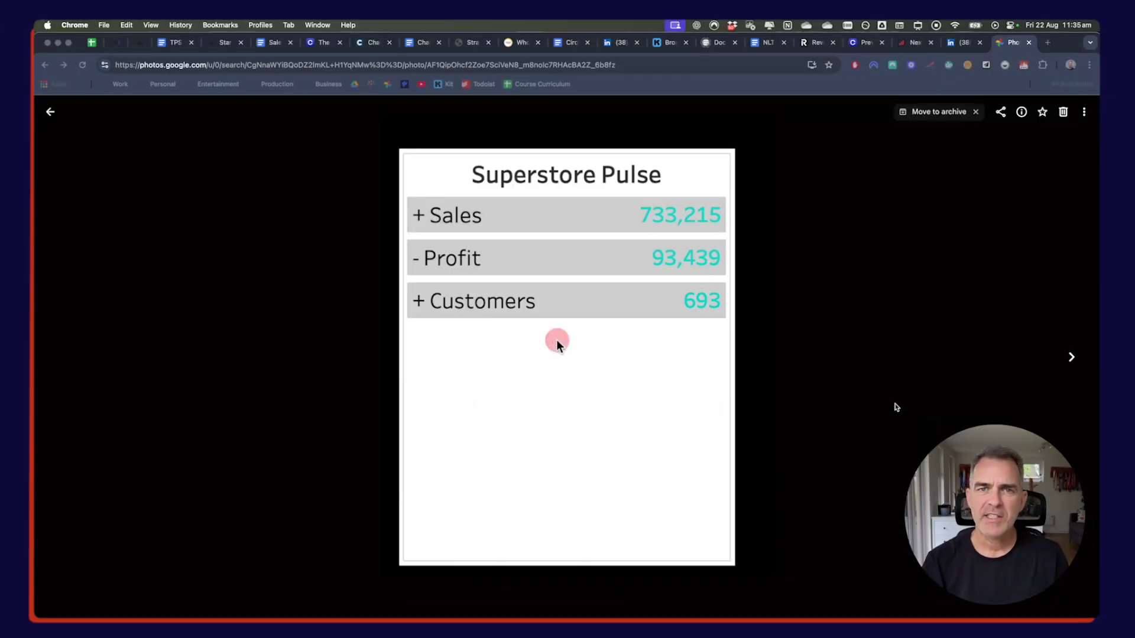
pyautogui.click(529, 217)
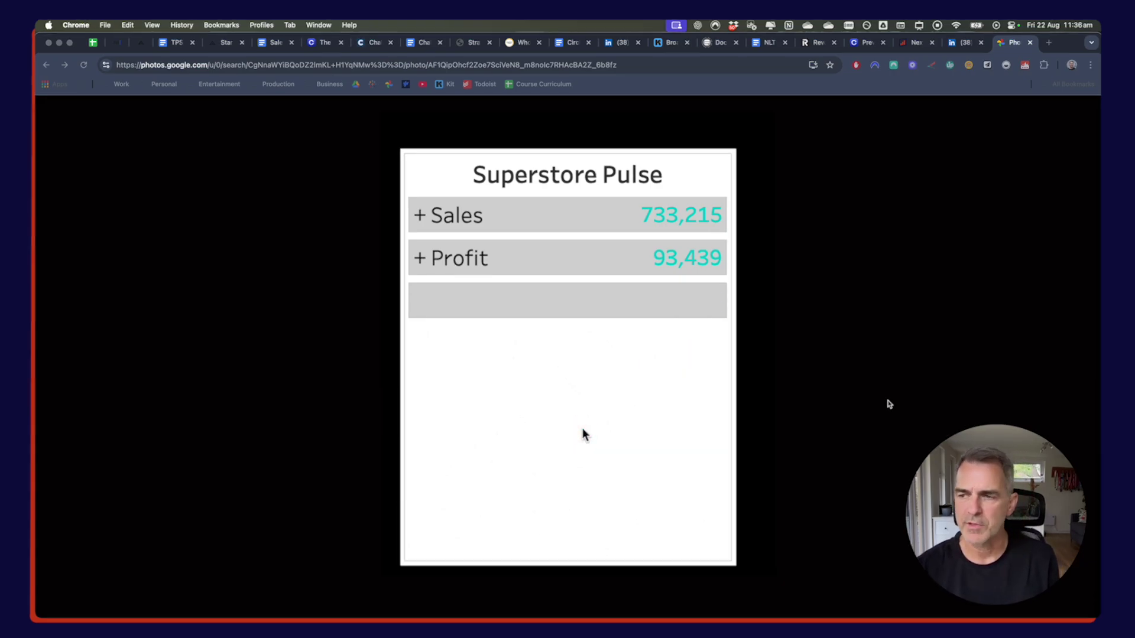
pyautogui.press('super+Tab')
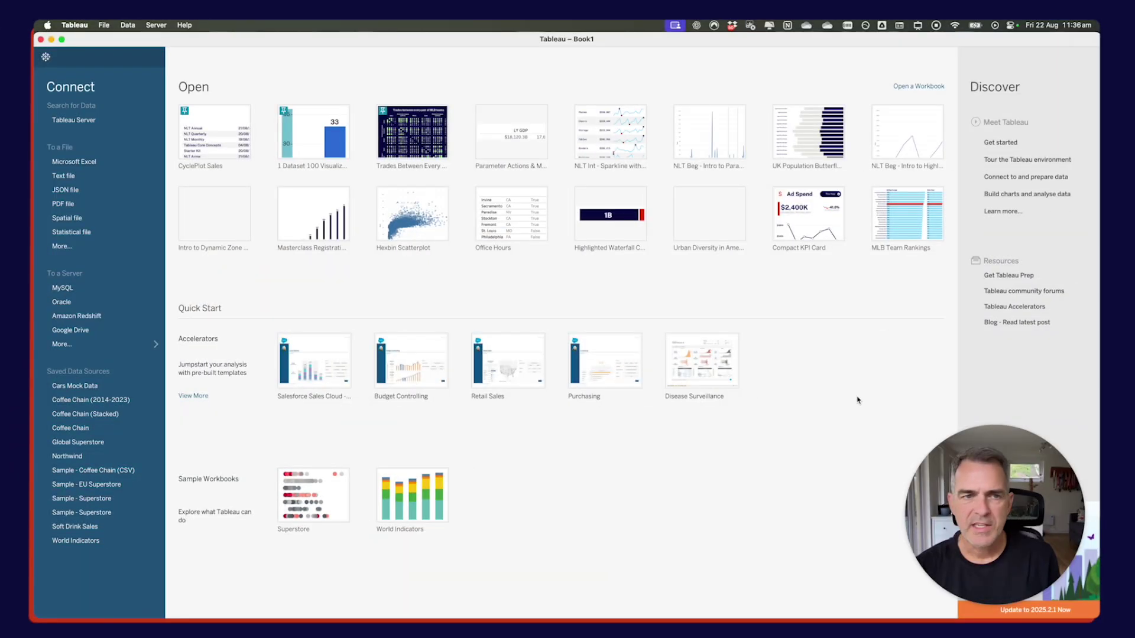
# Open the Sample - Superstore data source and glance at the reference demo
pyautogui.click(86, 513)
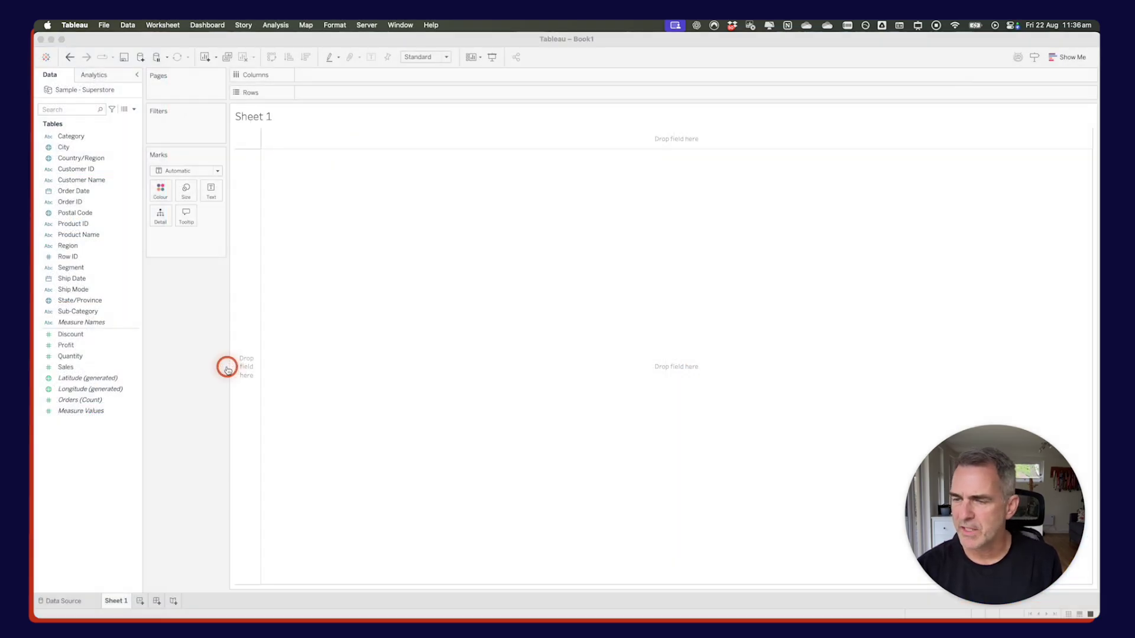
pyautogui.press('super+Tab')
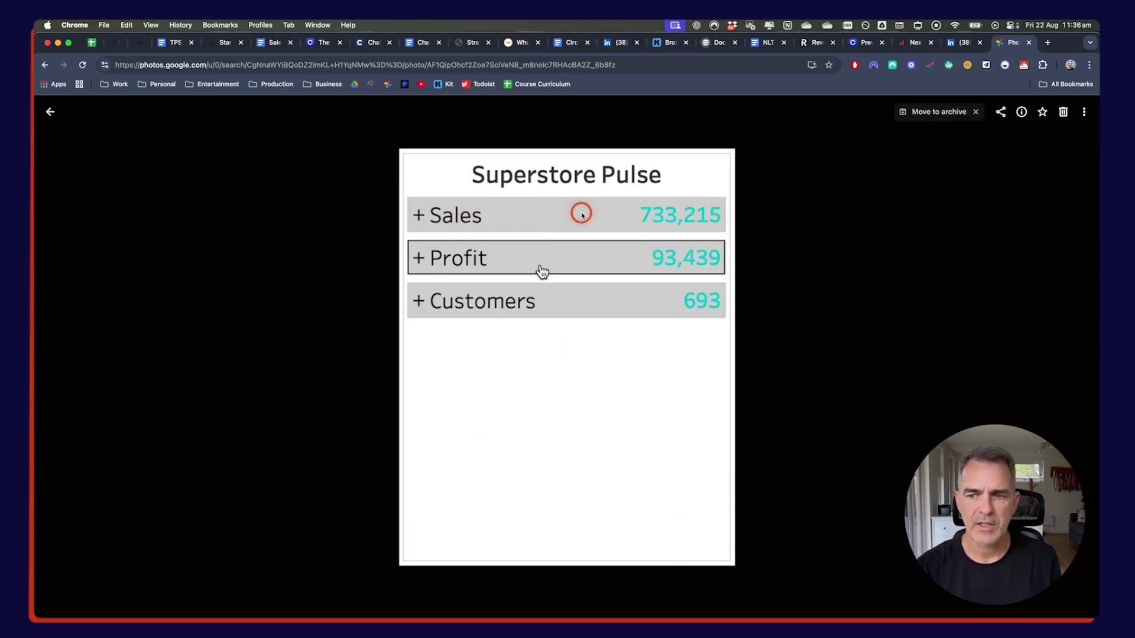
pyautogui.press('super+Tab')
# Add ad-hoc calculations AVG(0) and AVG(1) to the Columns shelf
pyautogui.doubleClick(367, 103)
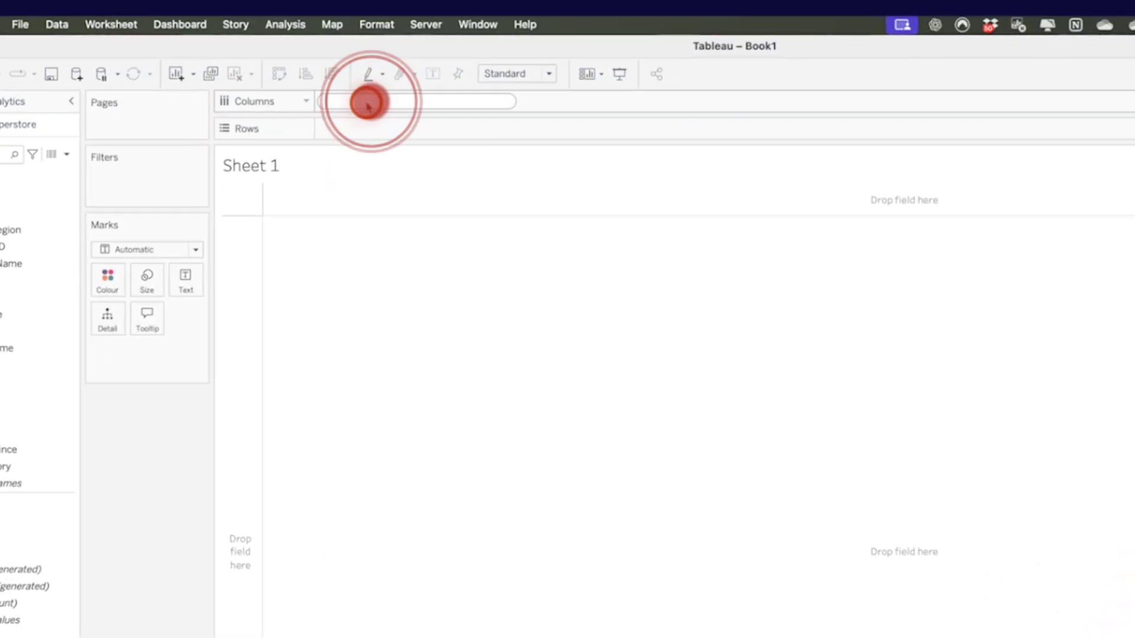
pyautogui.write('AVG(')
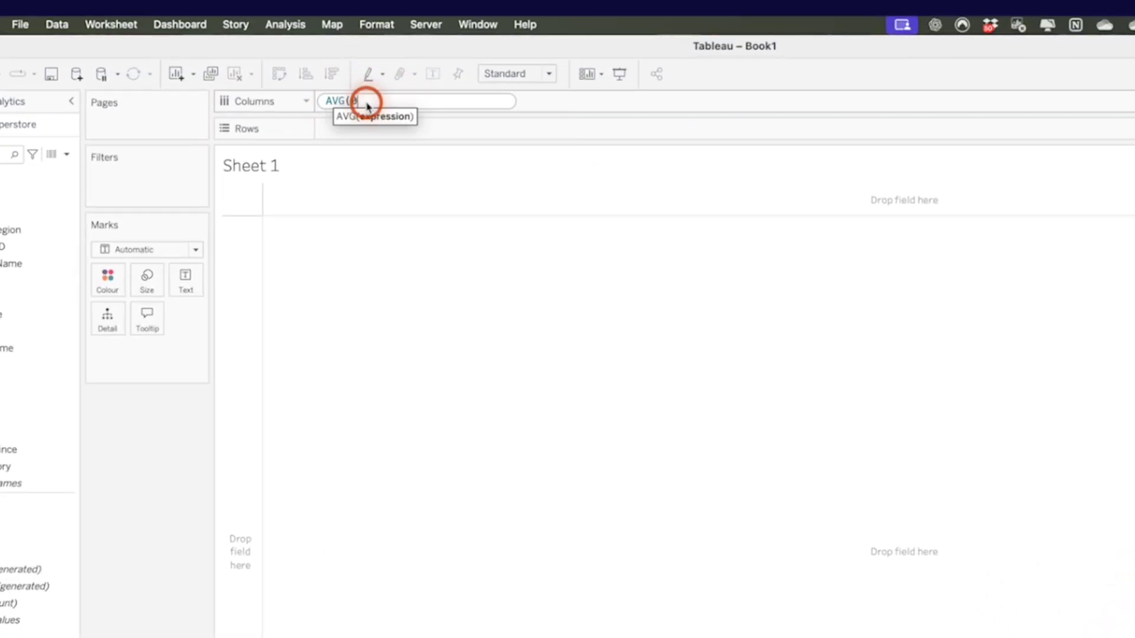
pyautogui.write('0)')
pyautogui.press('Return')
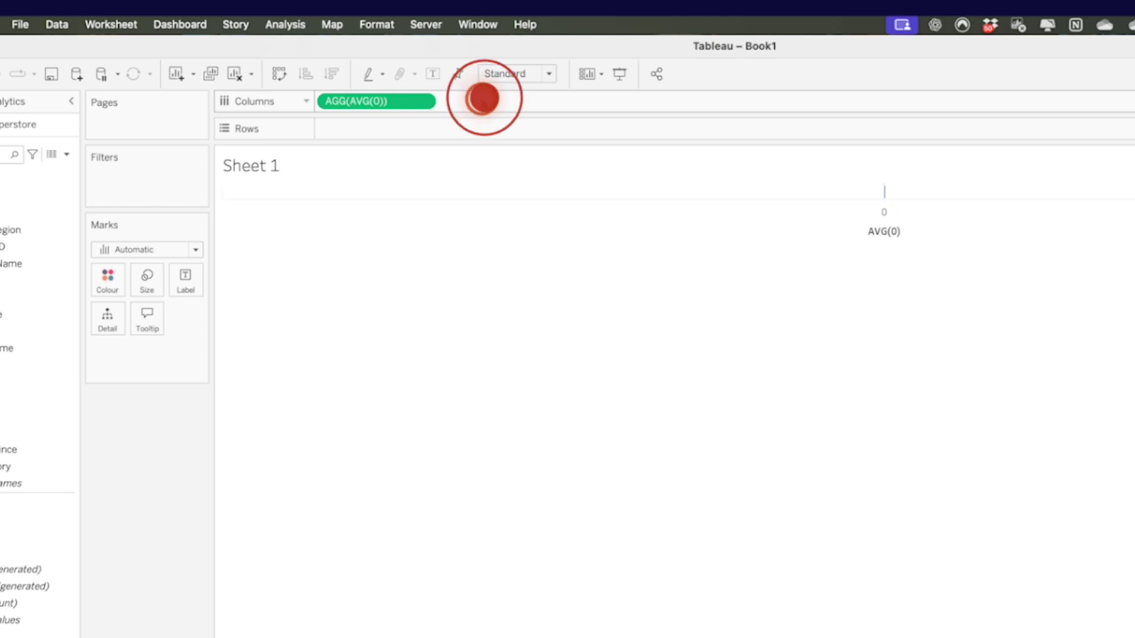
pyautogui.doubleClick(481, 98)
pyautogui.write('AVG(12')
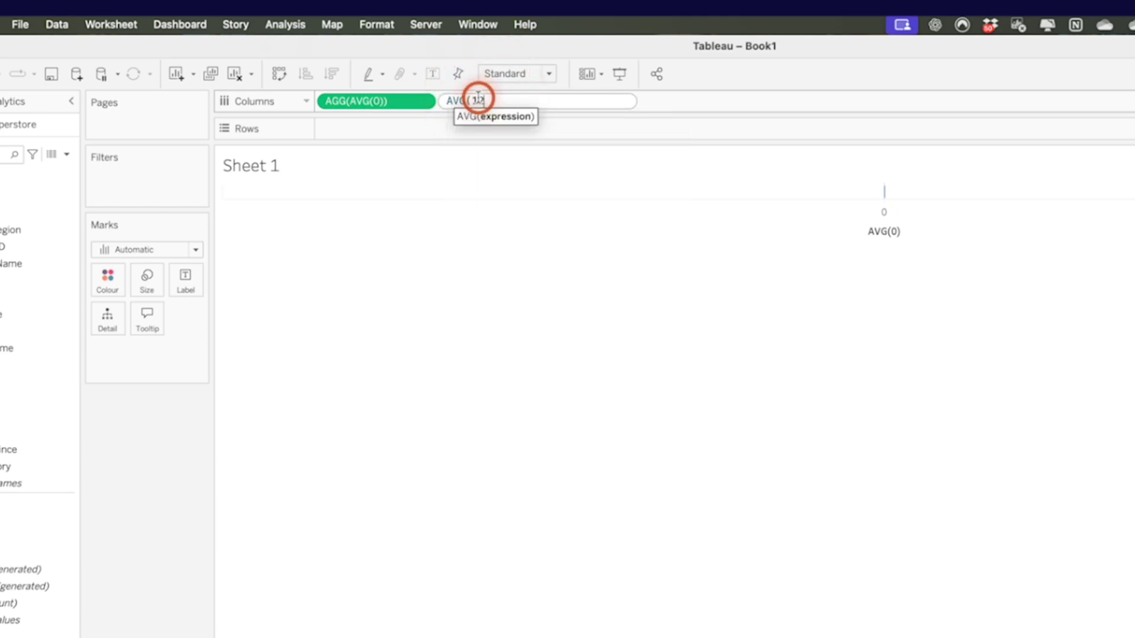
pyautogui.press('Return')
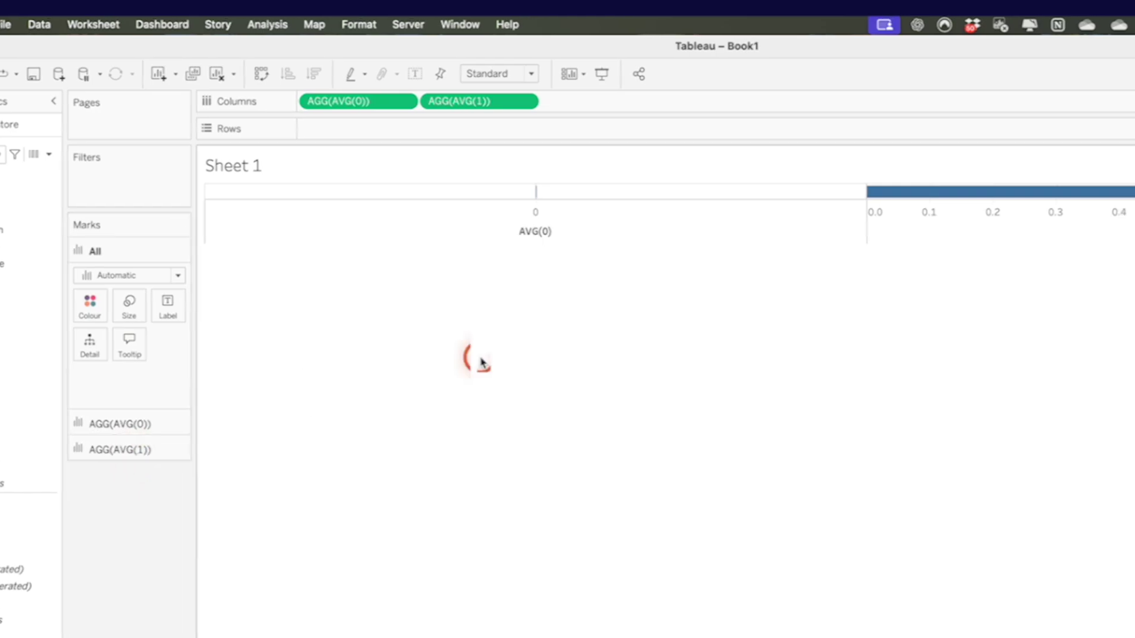
pyautogui.moveTo(970, 201)
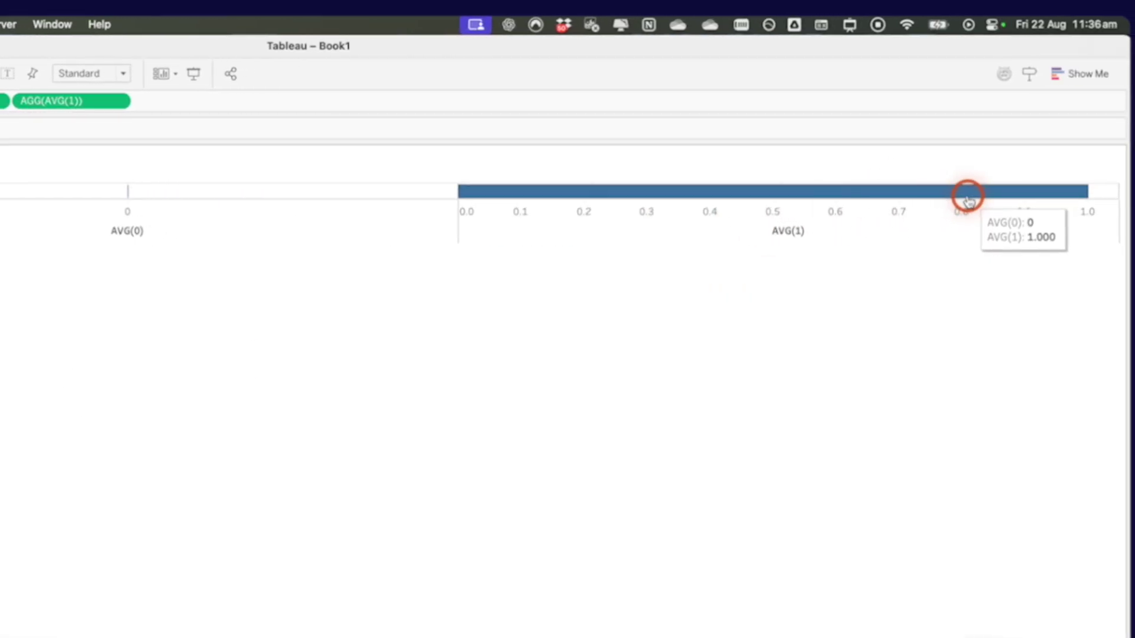
# Set the AVG(1) mark type to Bar and the AVG(0) mark type to Gantt Bar
pyautogui.click(69, 451)
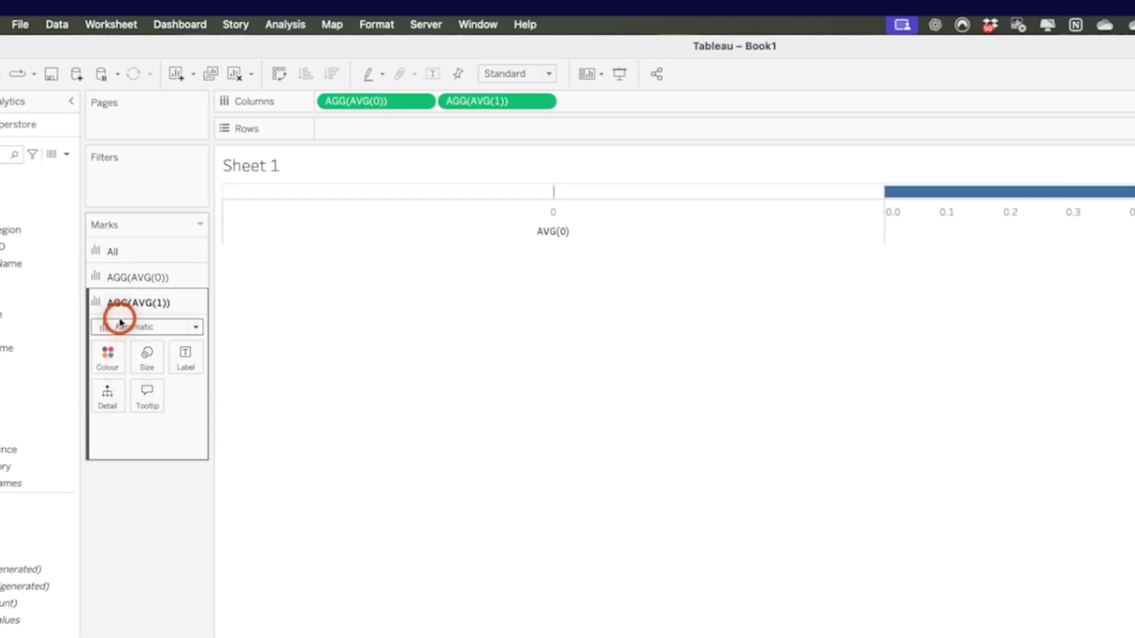
pyautogui.click(128, 326)
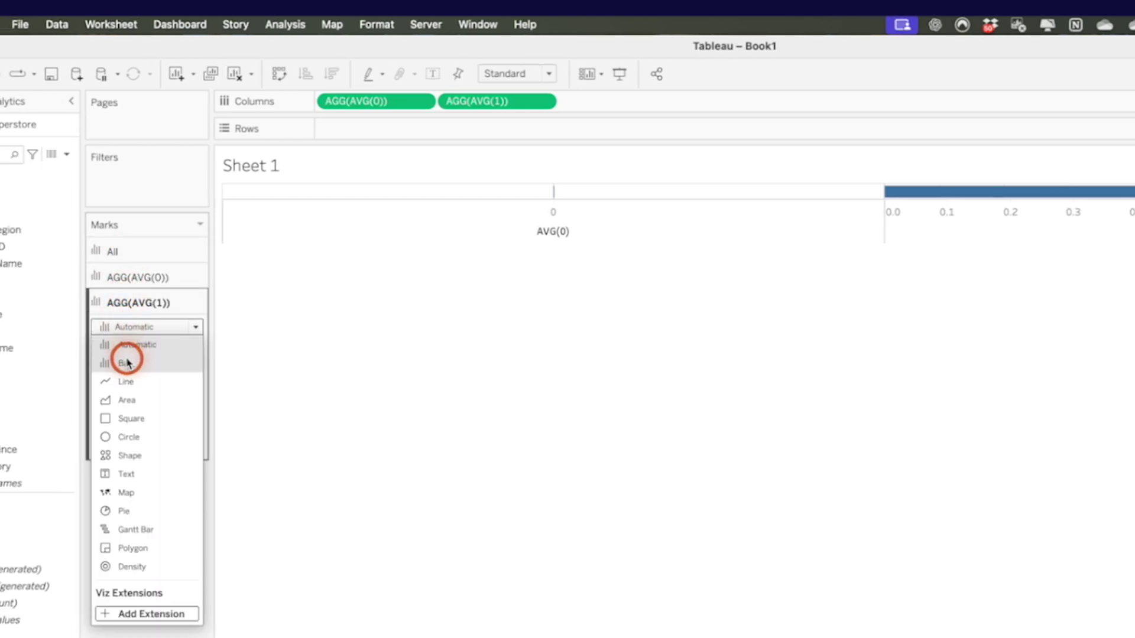
pyautogui.click(126, 359)
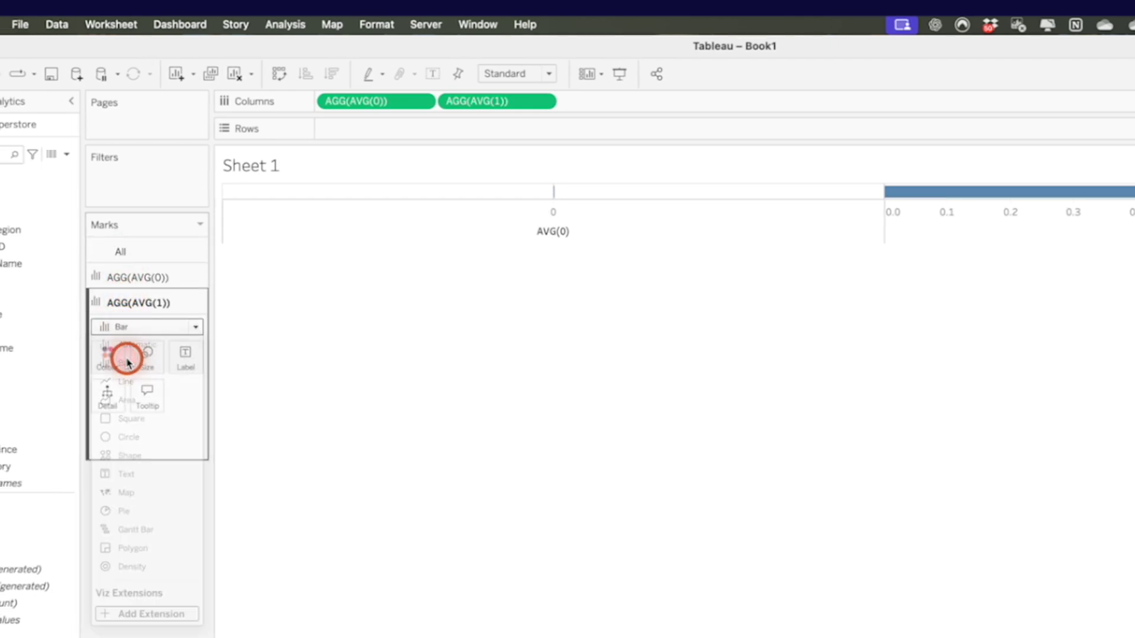
pyautogui.click(122, 277)
pyautogui.click(125, 302)
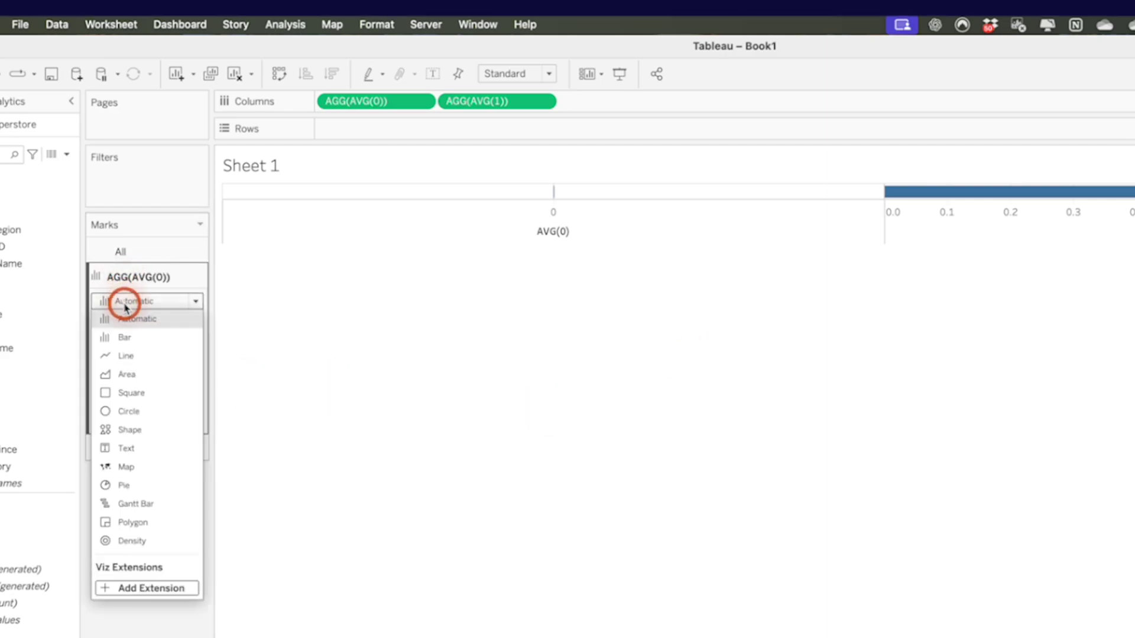
pyautogui.click(140, 504)
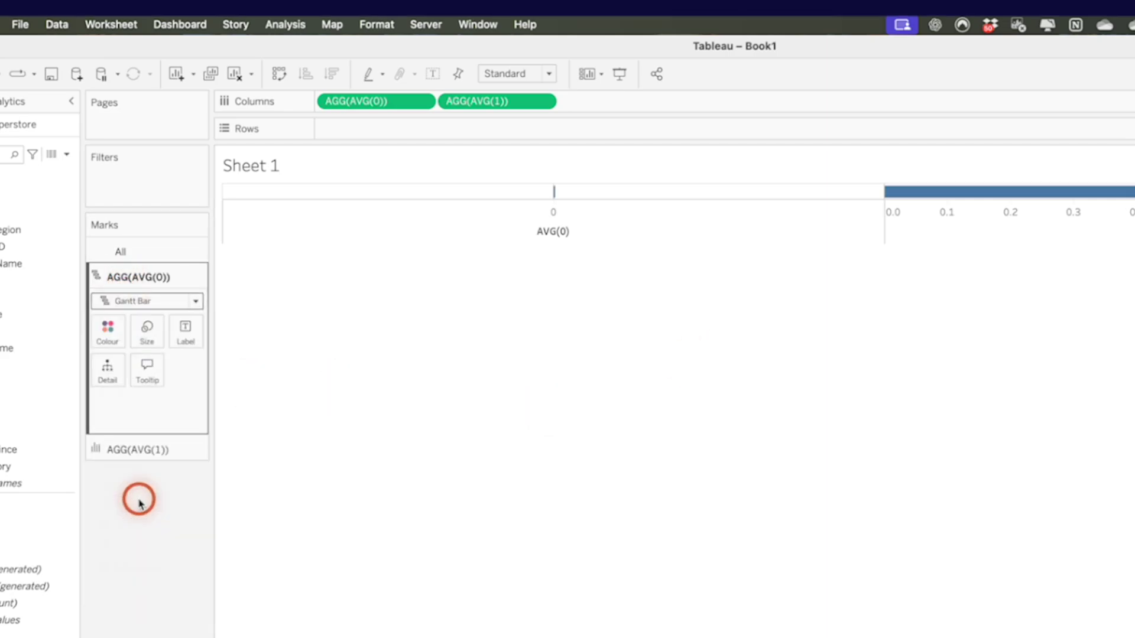
# Turn on AVG(0) mark labels aligned right and vertically middle
pyautogui.click(182, 342)
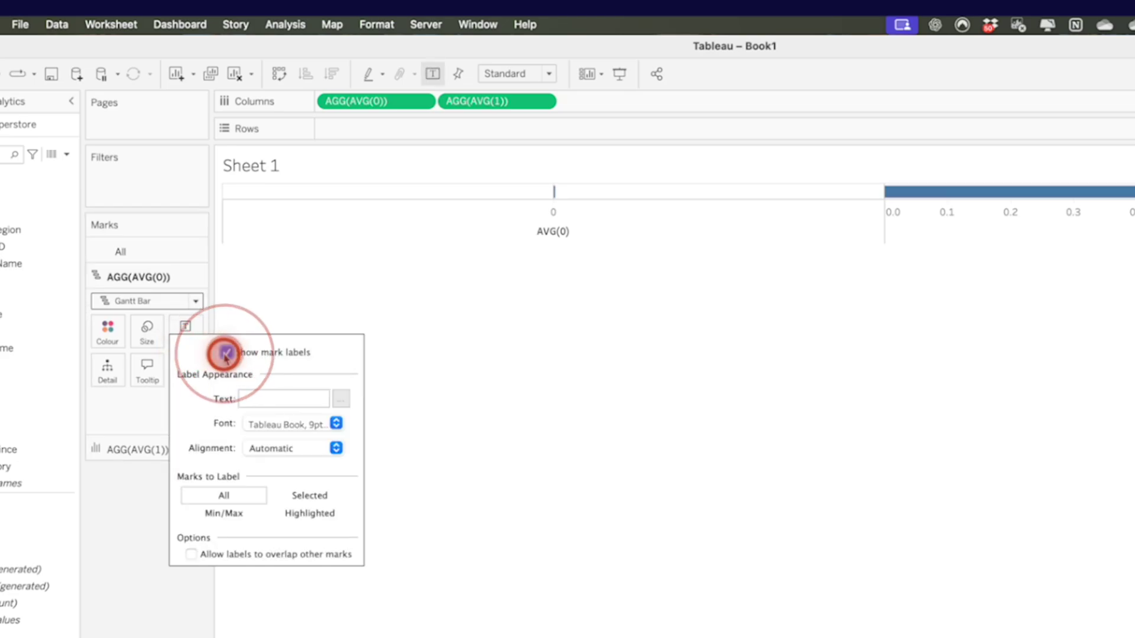
pyautogui.click(225, 353)
pyautogui.click(267, 454)
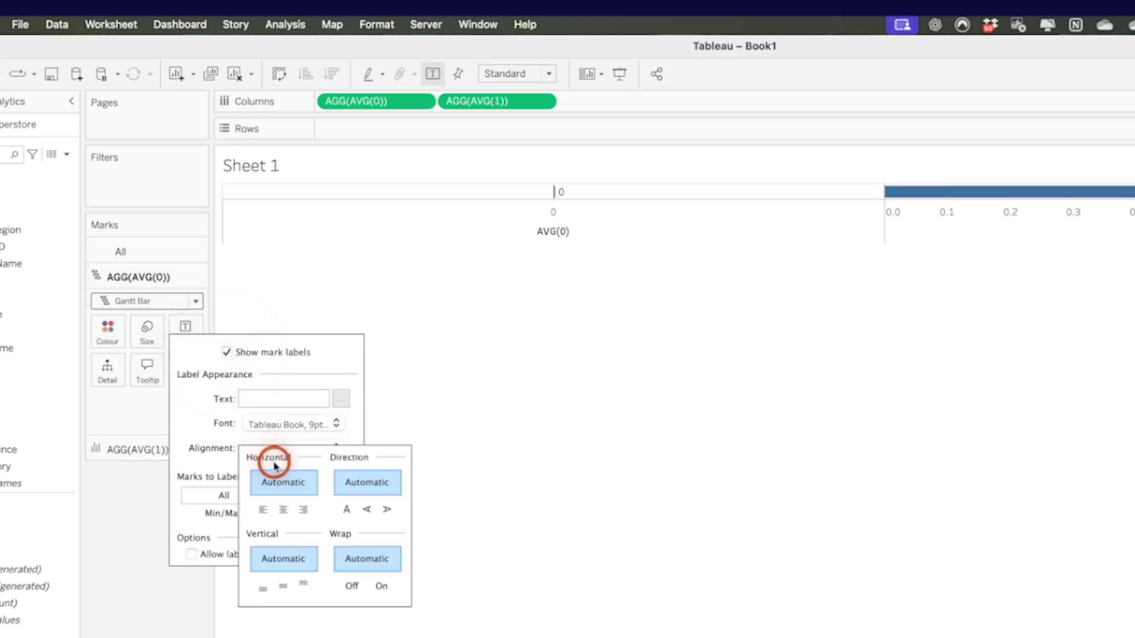
pyautogui.click(303, 511)
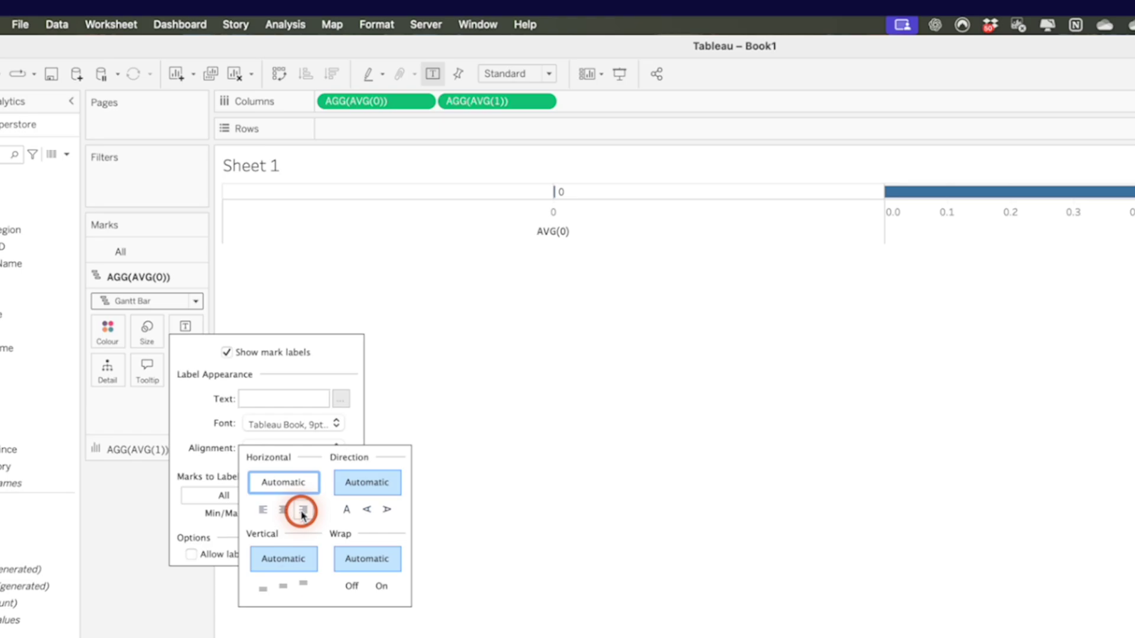
pyautogui.click(284, 584)
pyautogui.click(175, 615)
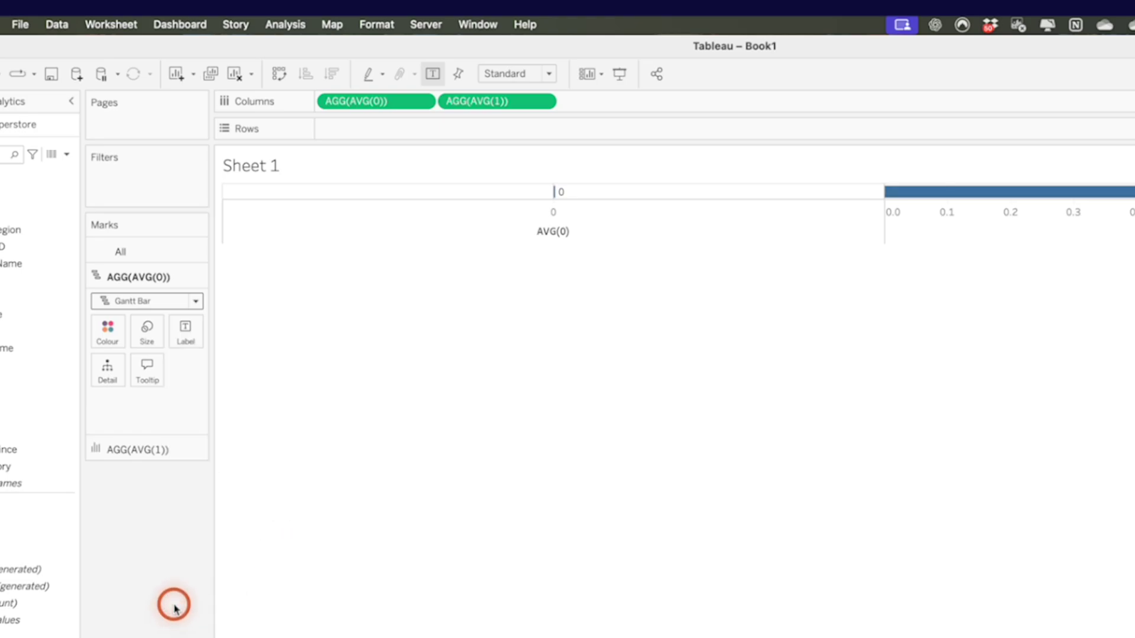
# Set the AVG(0) colour opacity to 0%
pyautogui.click(108, 330)
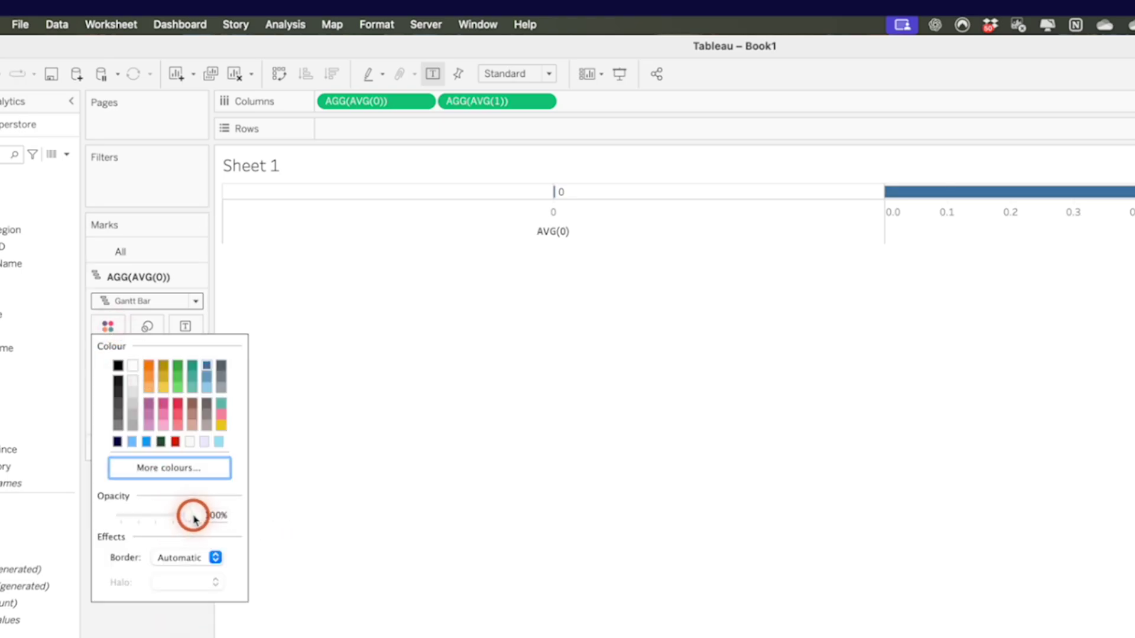
pyautogui.moveTo(193, 518); pyautogui.dragTo(48, 517)
pyautogui.click(157, 630)
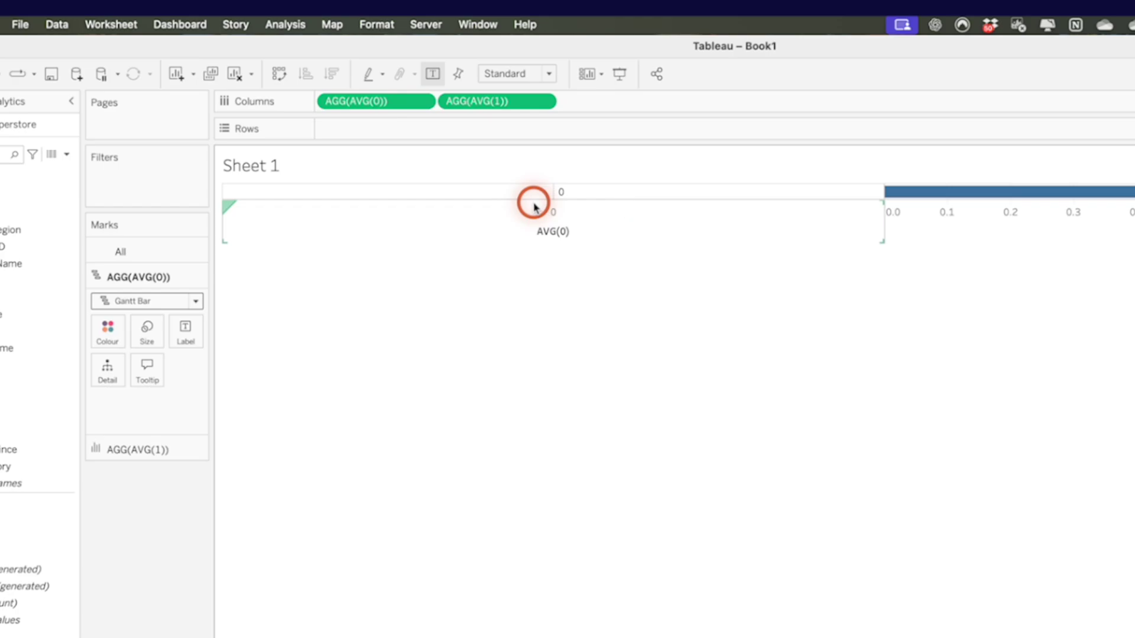
# Put AVG(1) on a dual axis with AVG(0) and synchronise the axes
pyautogui.rightClick(495, 103)
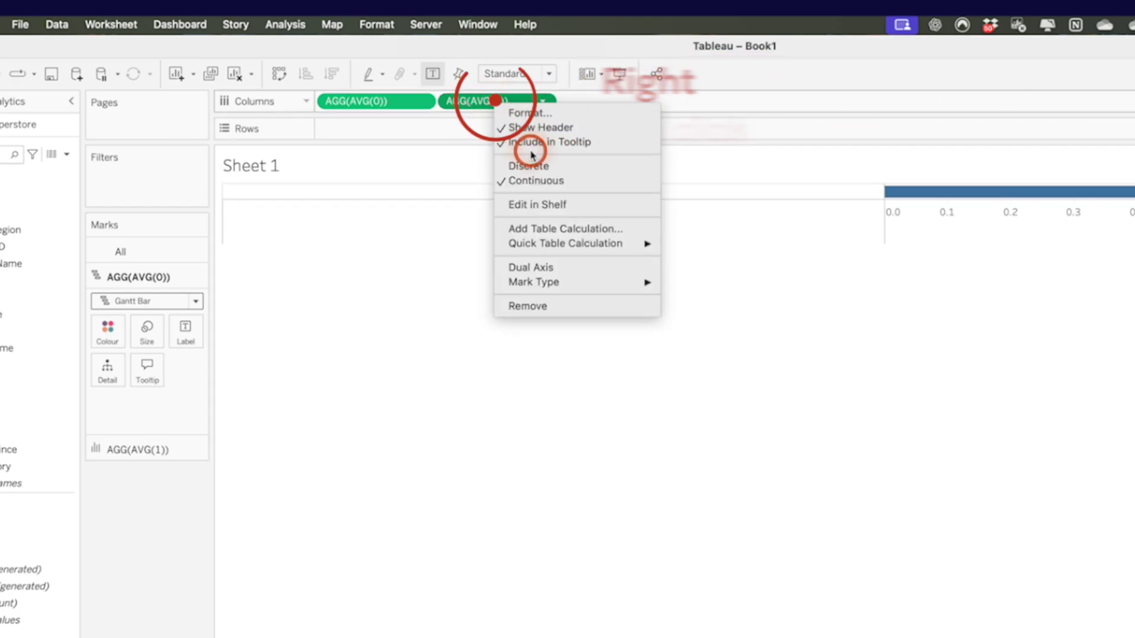
pyautogui.click(549, 267)
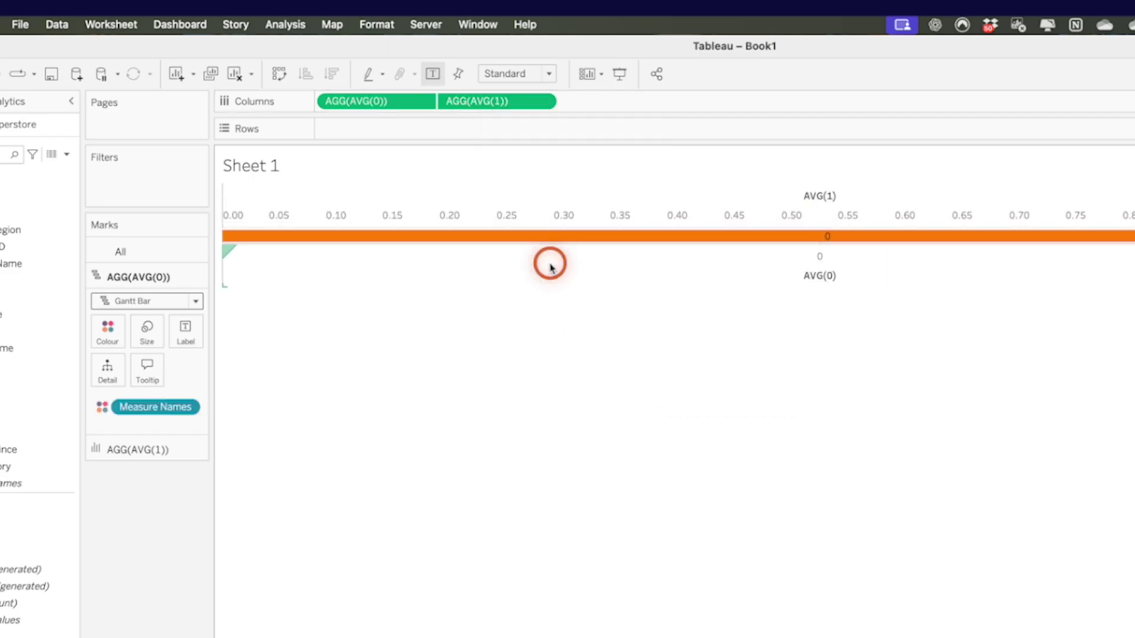
pyautogui.rightClick(550, 272)
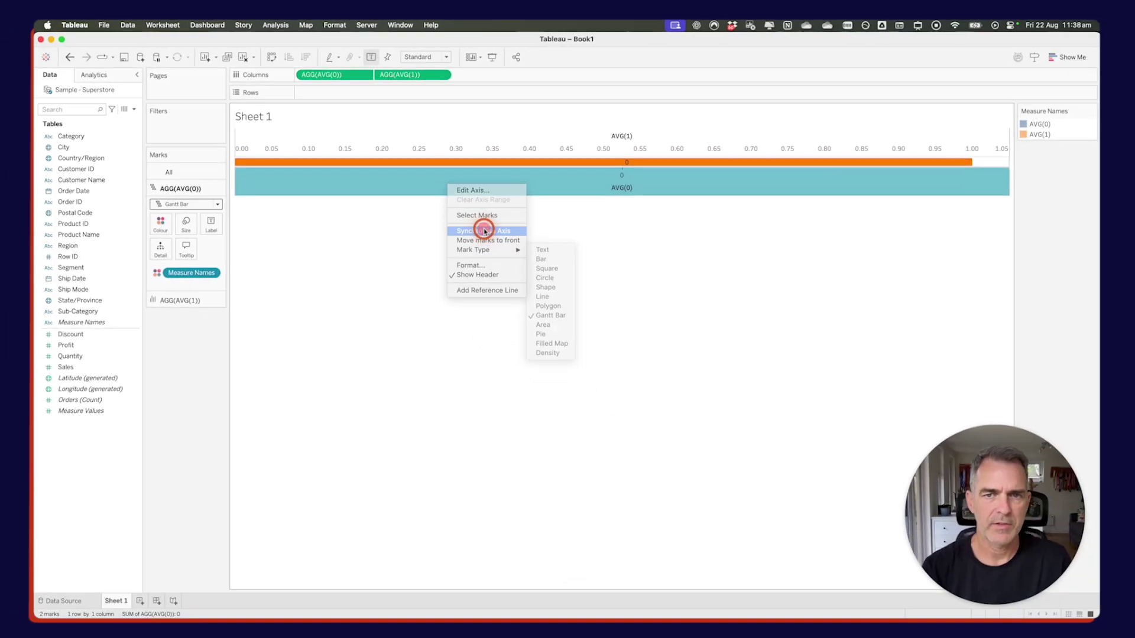
pyautogui.click(484, 230)
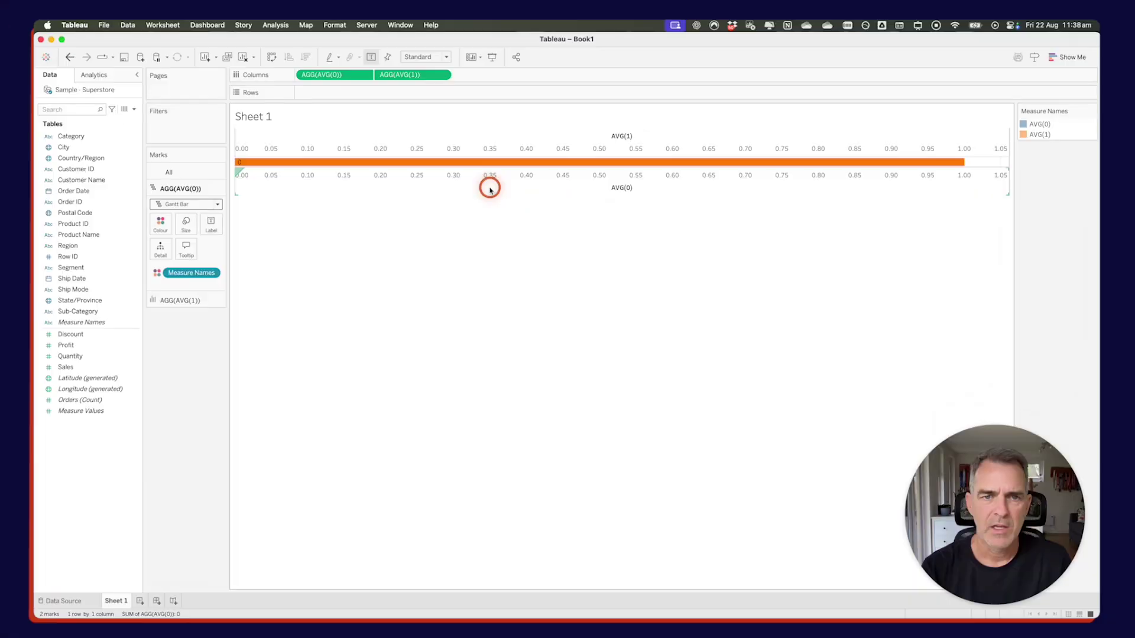
# Give the AVG(0) axis a custom fixed range from 0 to 1
pyautogui.doubleClick(489, 188)
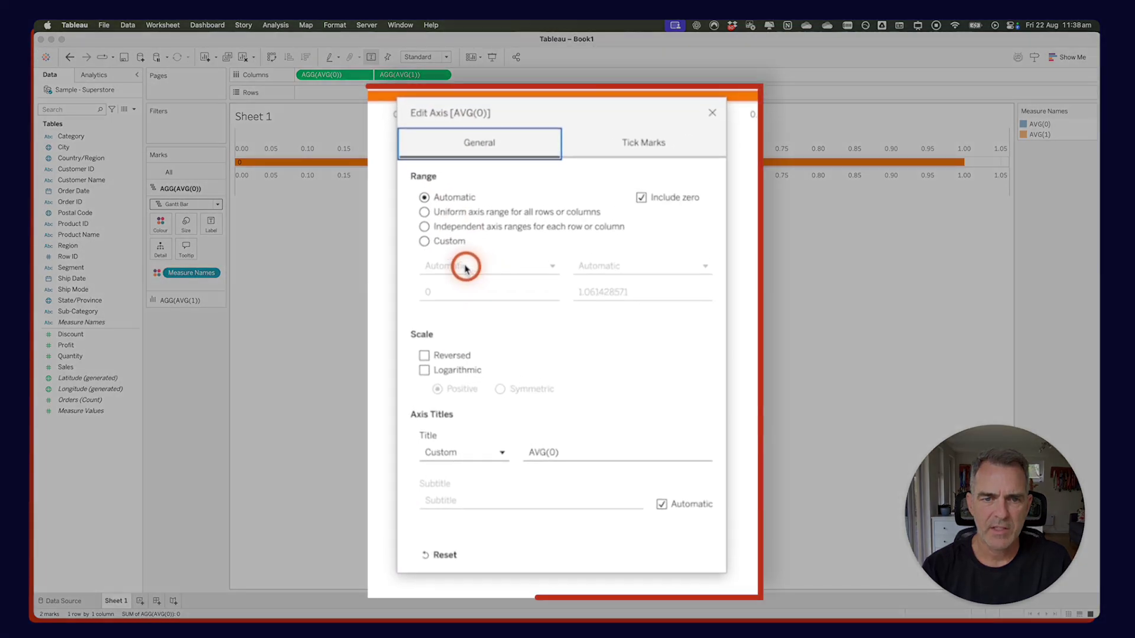
pyautogui.click(455, 242)
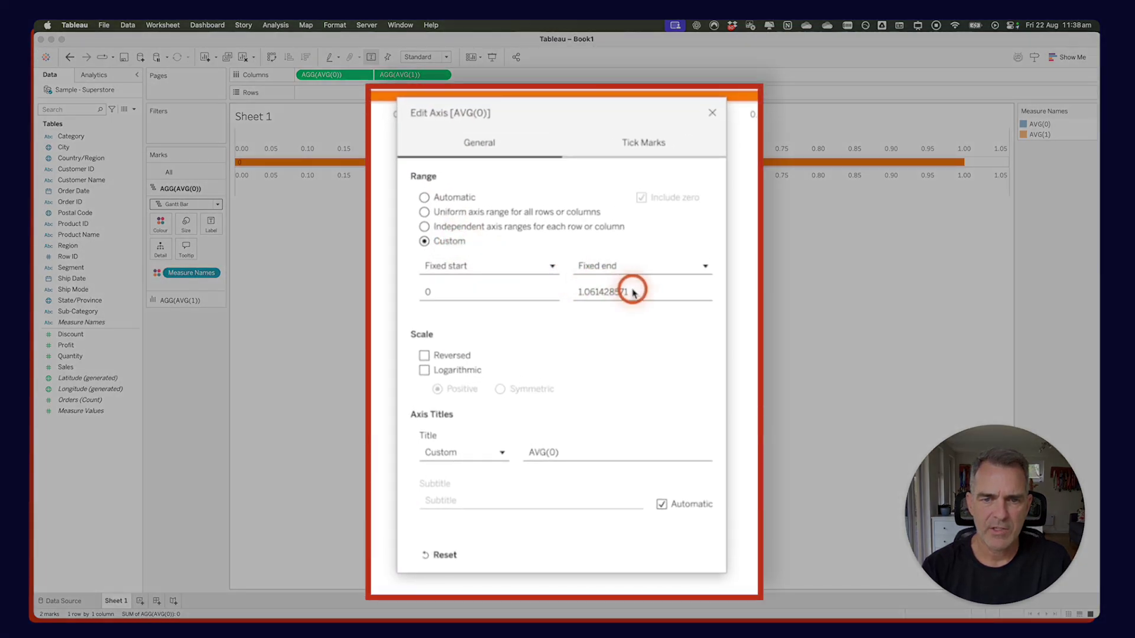
pyautogui.moveTo(633, 287); pyautogui.dragTo(537, 290)
pyautogui.write('1')
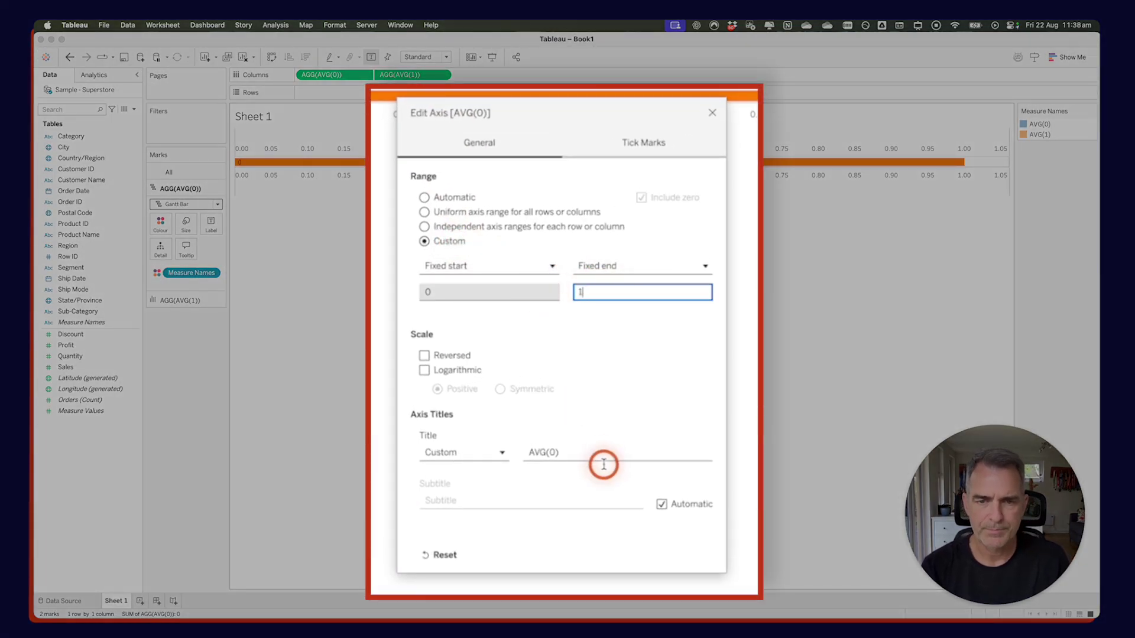
pyautogui.click(711, 112)
pyautogui.rightClick(458, 186)
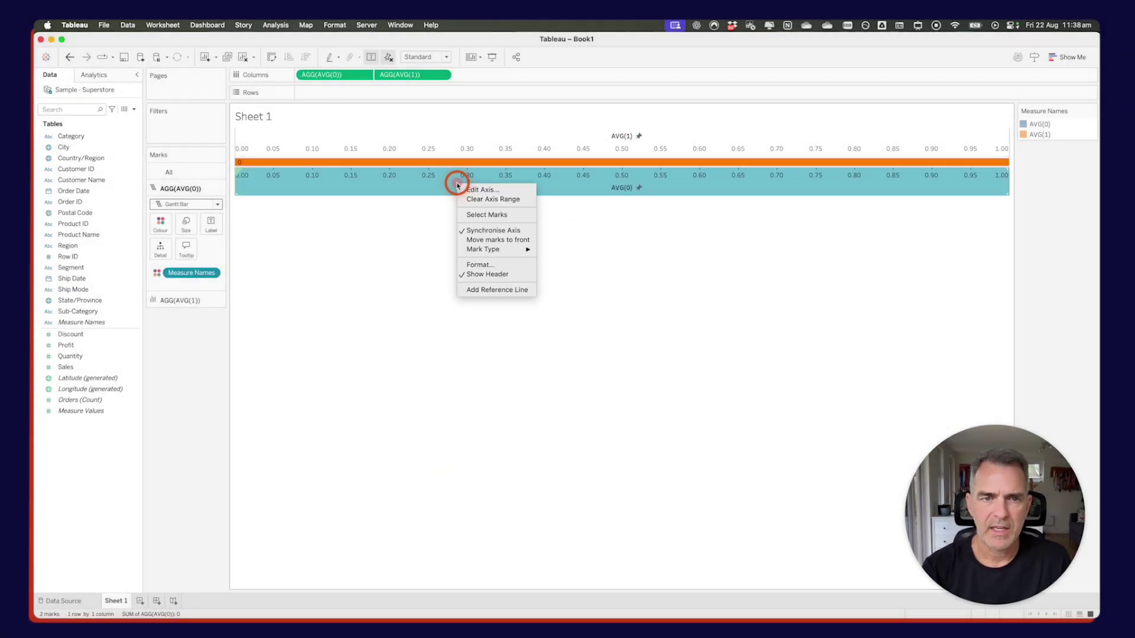
# Hide the AVG(0) axis header, label the AVG(1) bar with Sales, and maximise its size
pyautogui.click(477, 274)
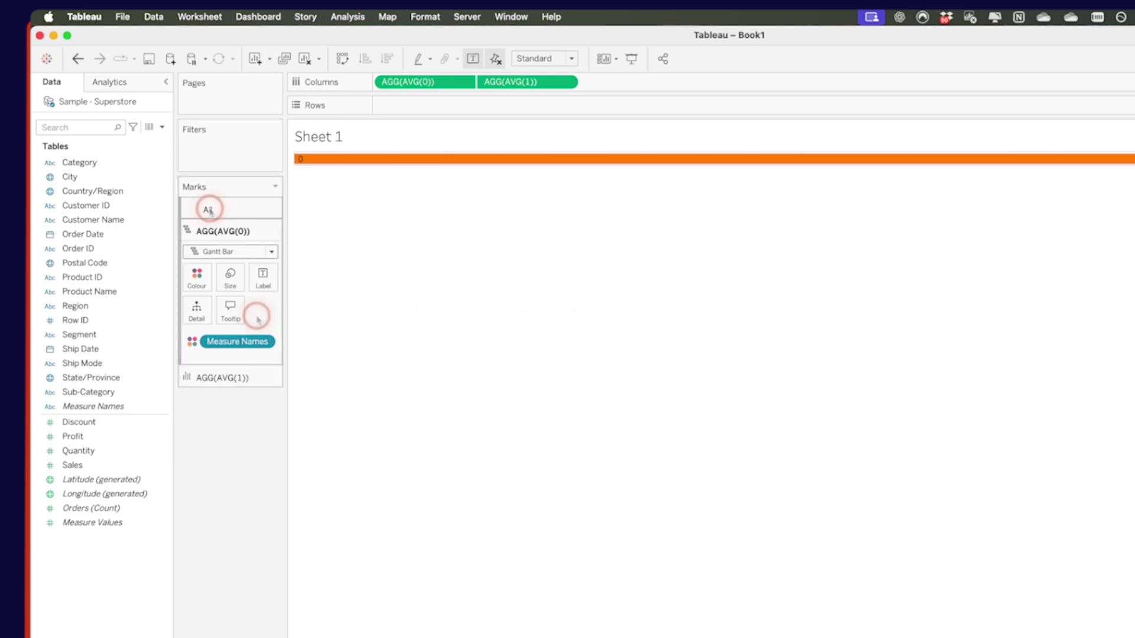
pyautogui.click(220, 378)
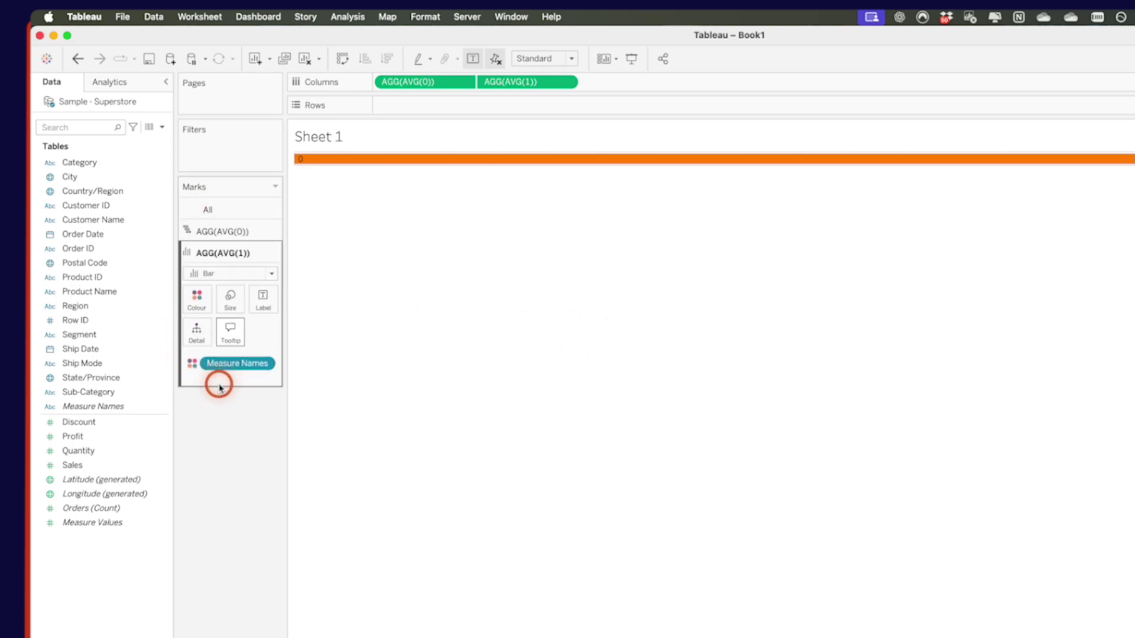
pyautogui.moveTo(75, 465); pyautogui.dragTo(267, 300)
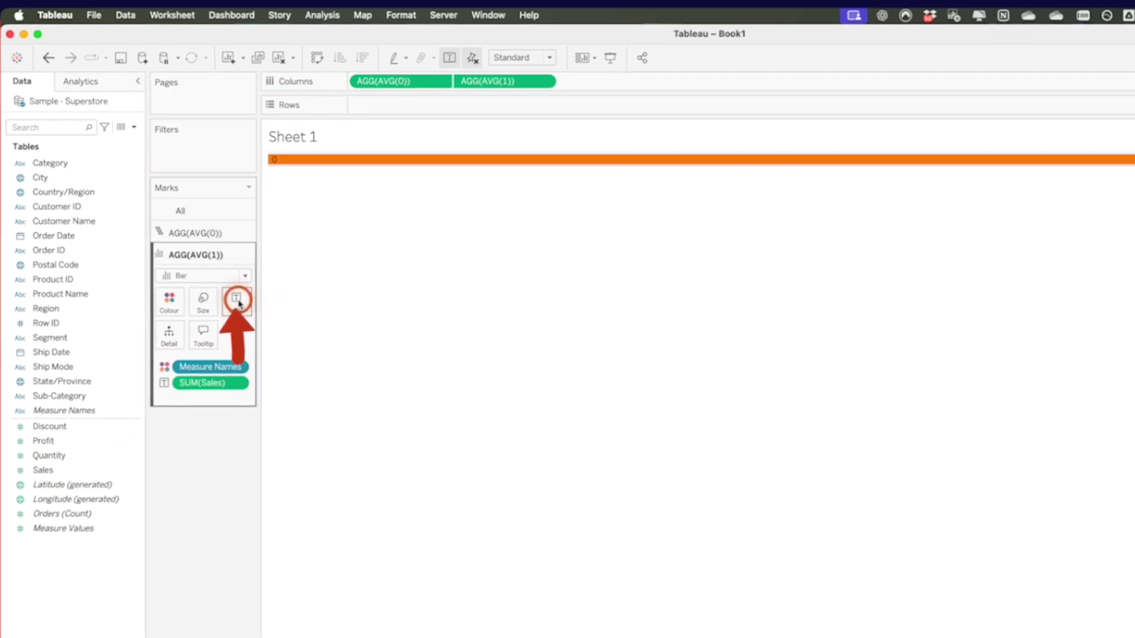
pyautogui.moveTo(1126, 159)
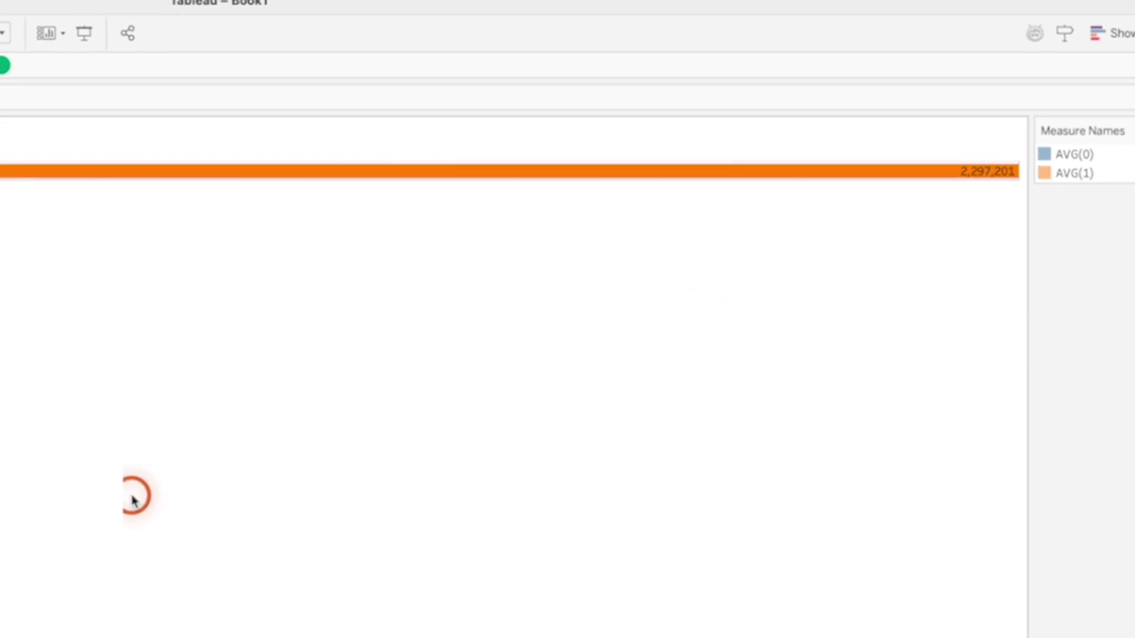
pyautogui.click(231, 291)
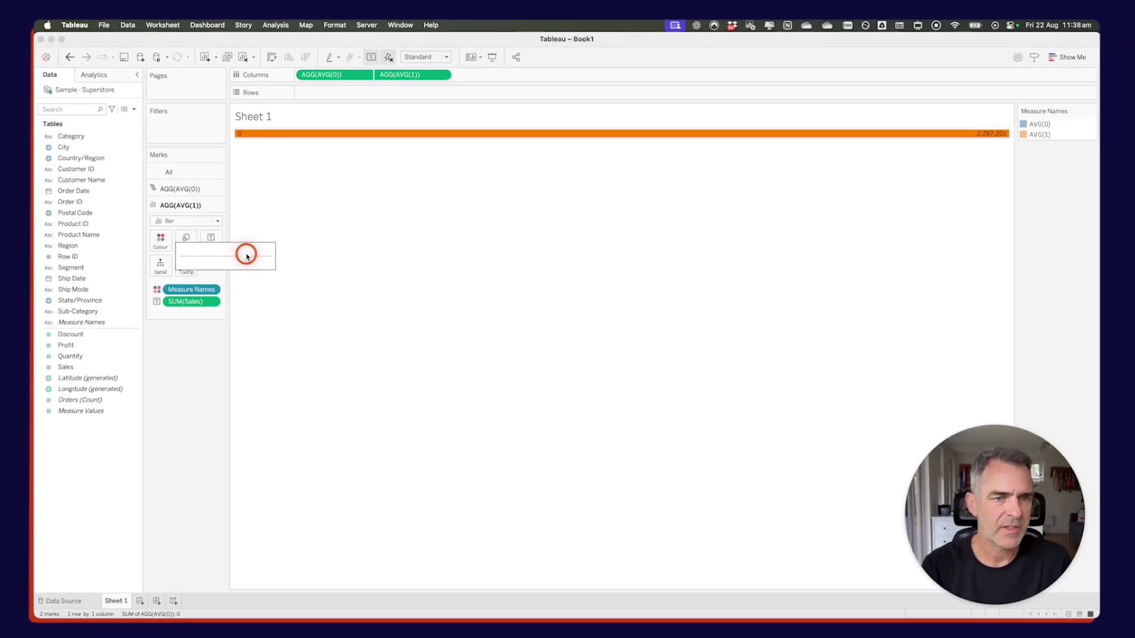
pyautogui.moveTo(285, 257); pyautogui.dragTo(466, 278)
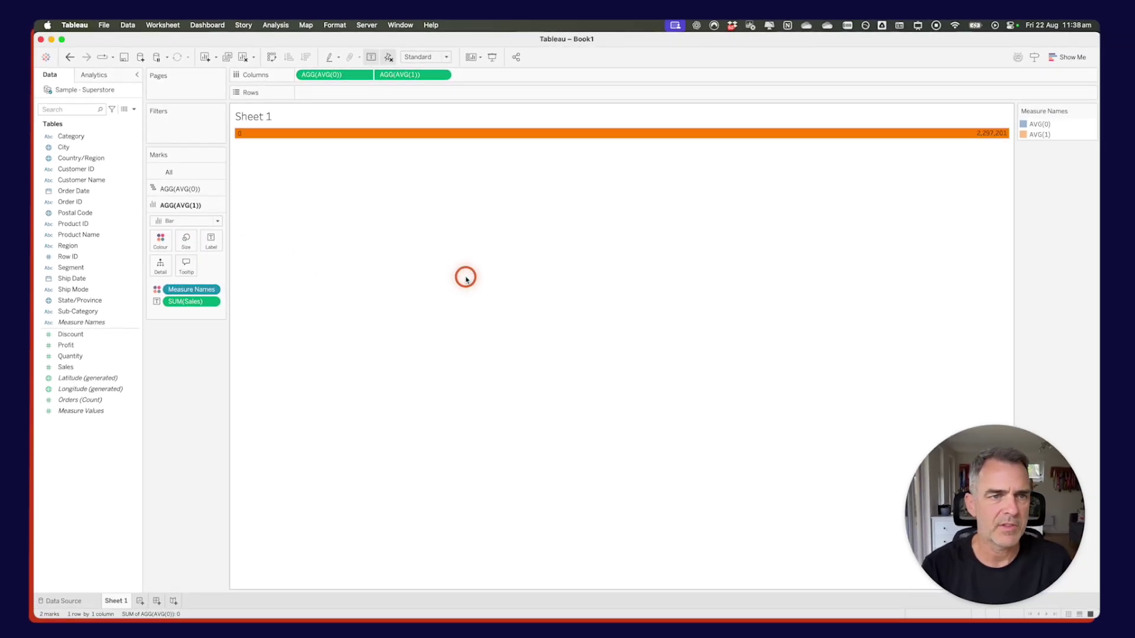
# Remove Measure Names from the All colour and colour the AVG(1) bar grey
pyautogui.click(168, 173)
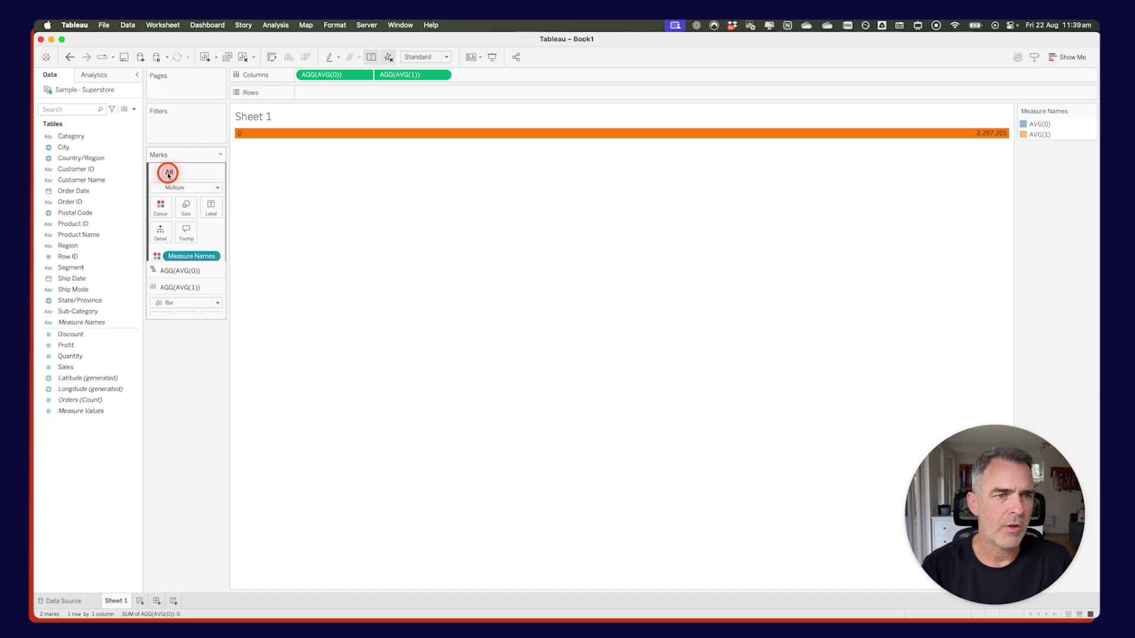
pyautogui.moveTo(184, 257); pyautogui.dragTo(181, 375)
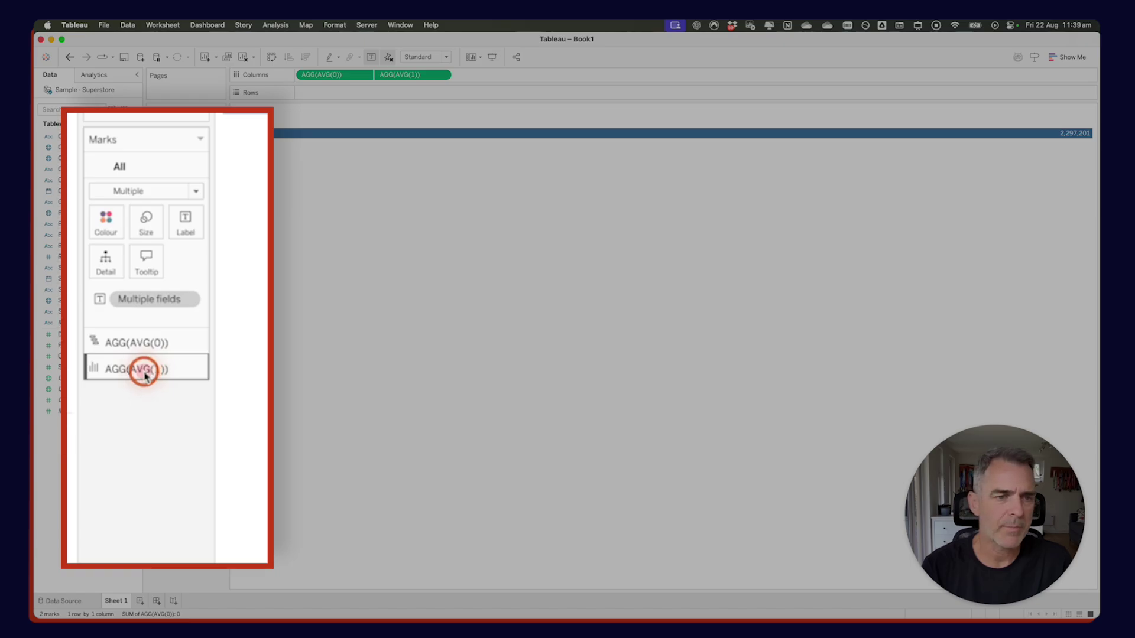
pyautogui.click(143, 371)
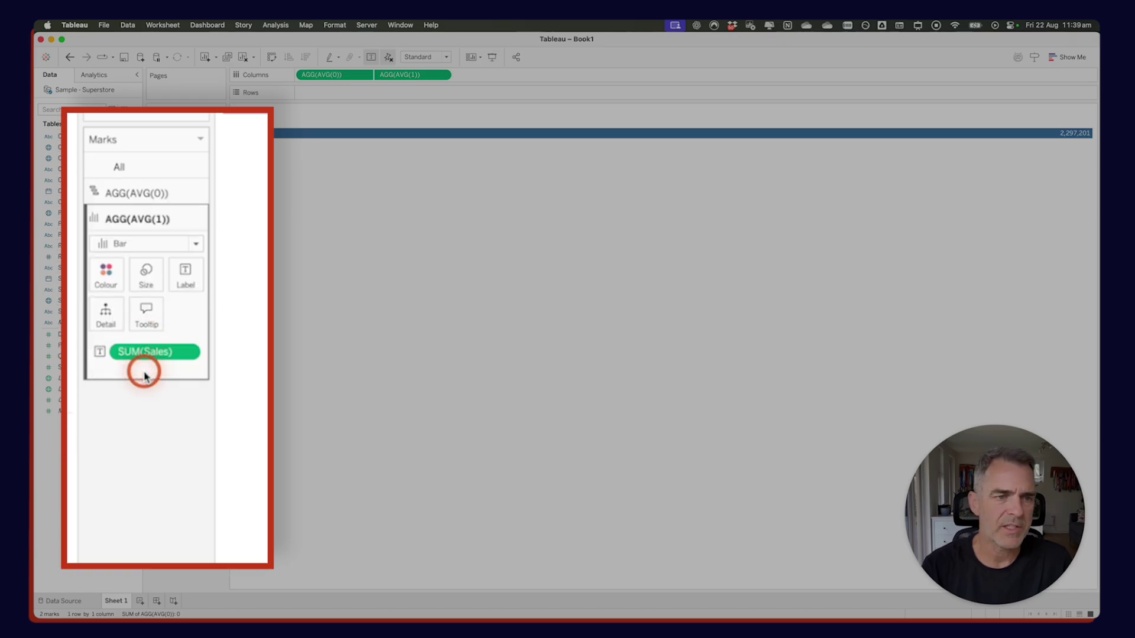
pyautogui.click(112, 273)
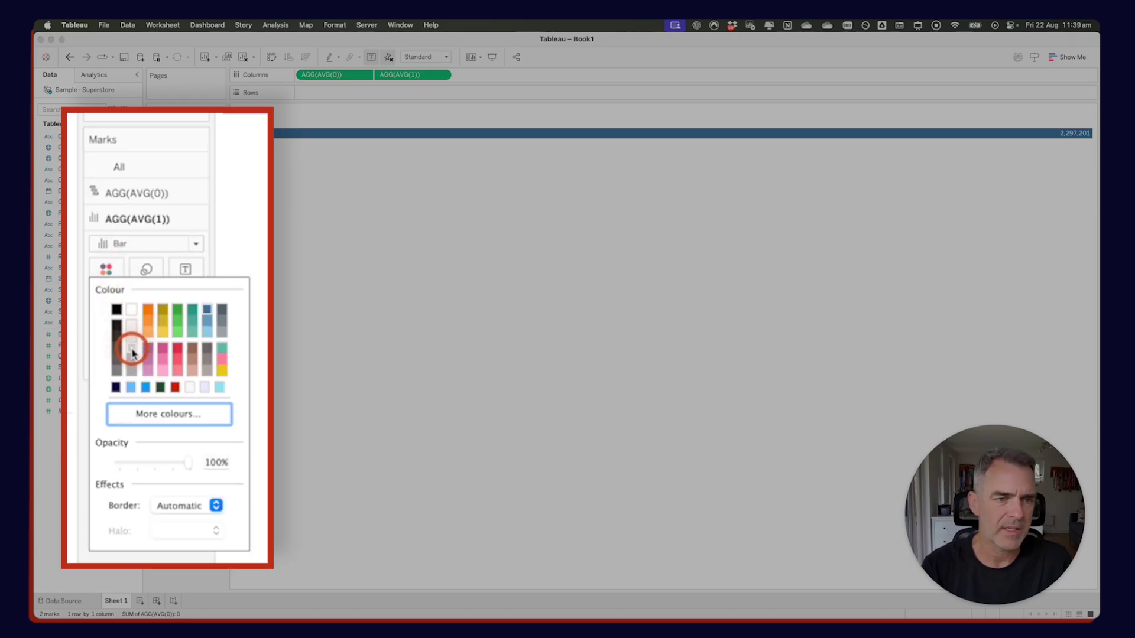
pyautogui.click(134, 353)
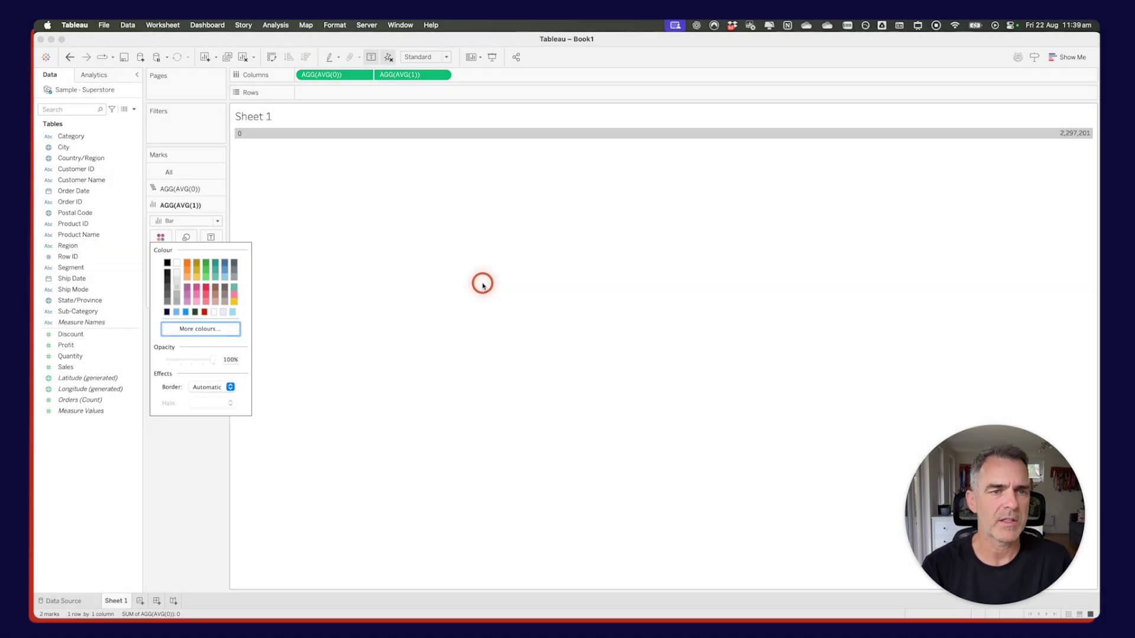
pyautogui.click(482, 285)
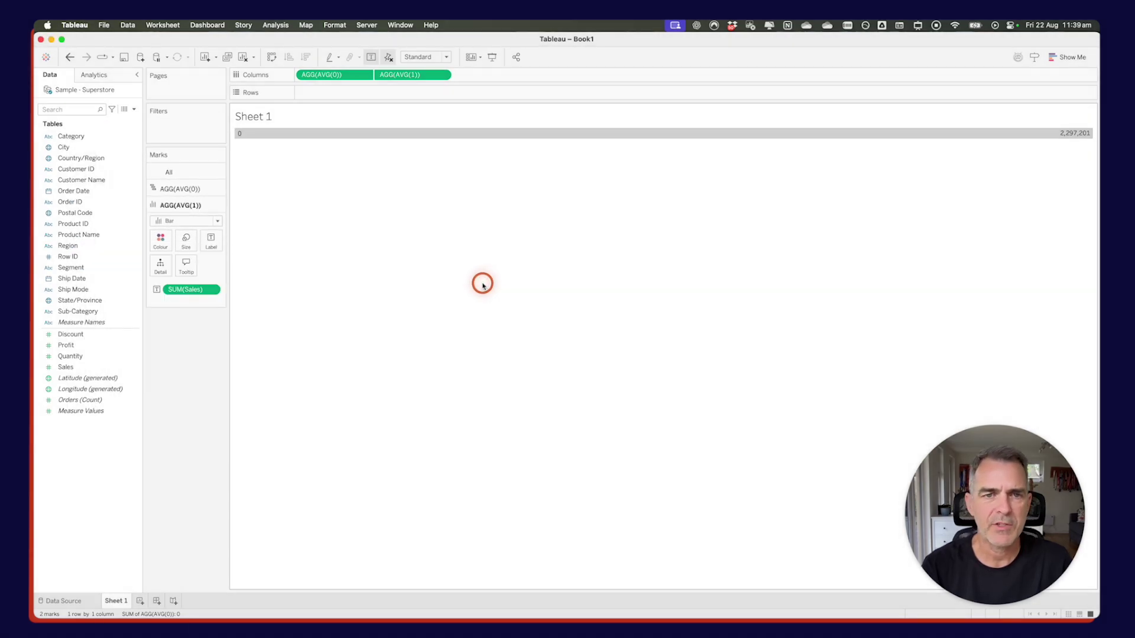
# Create a calculated field named Sales Text with the formula "Sales"
pyautogui.press('super+Tab')
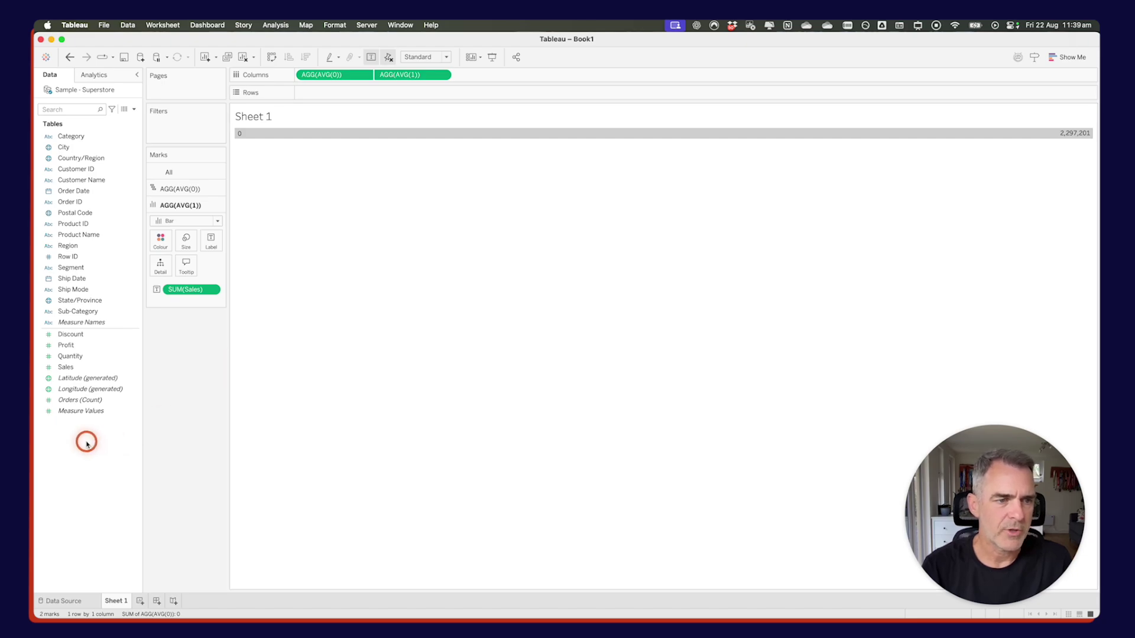
pyautogui.click(135, 110)
pyautogui.click(111, 123)
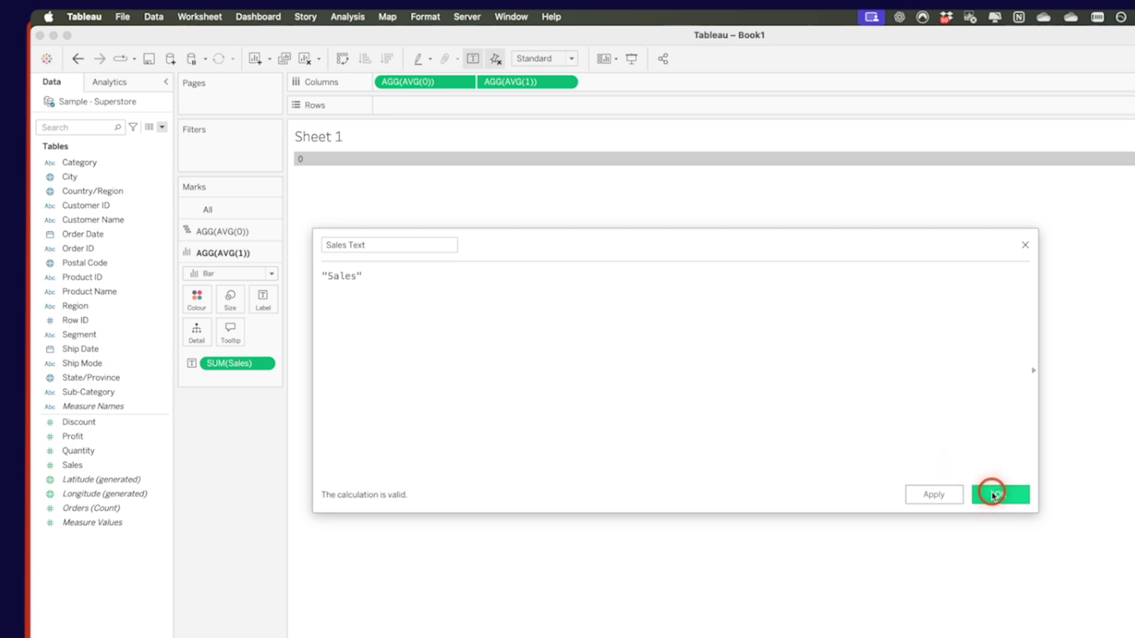
pyautogui.click(990, 496)
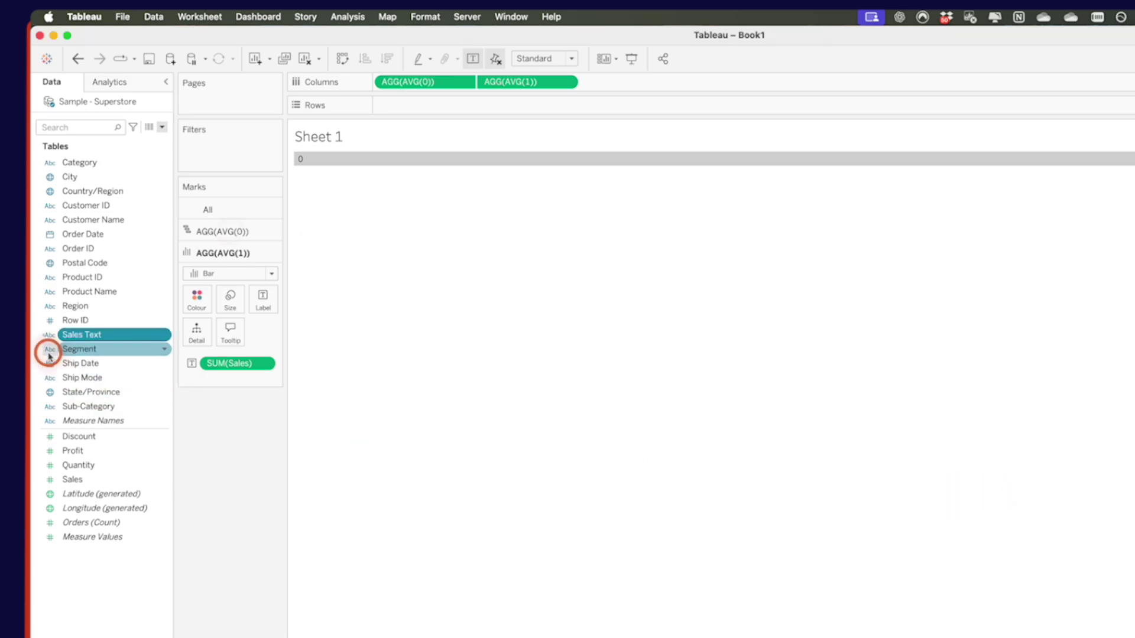
# Drag Sales Text onto Label on the AGG(AVG(0)) Marks card
pyautogui.click(225, 231)
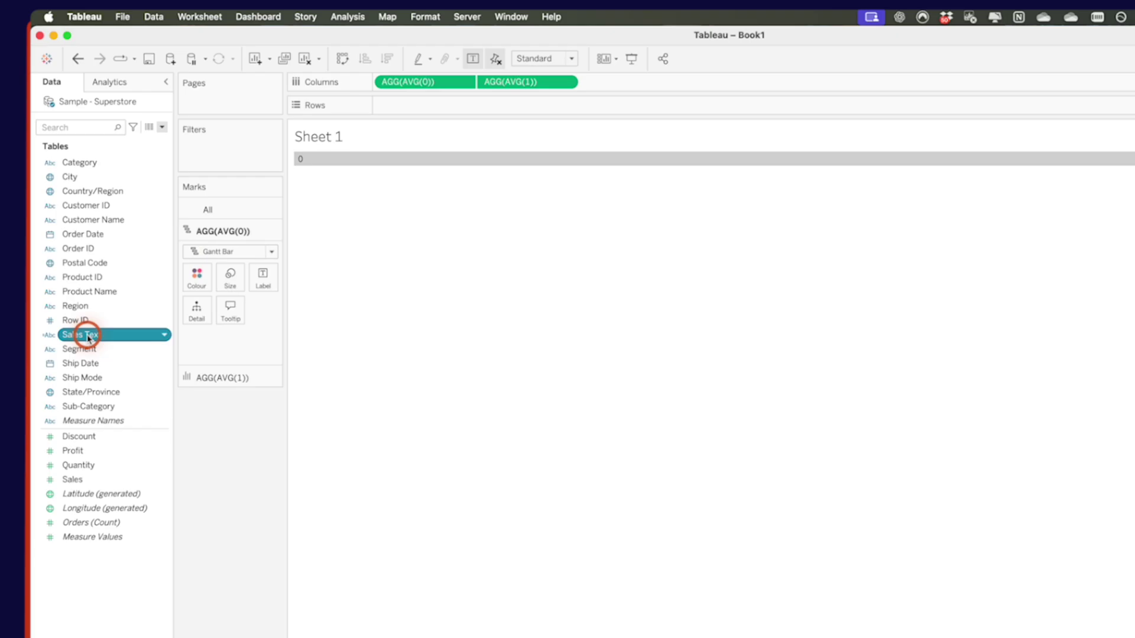
pyautogui.moveTo(87, 337); pyautogui.dragTo(264, 279)
pyautogui.moveTo(301, 161)
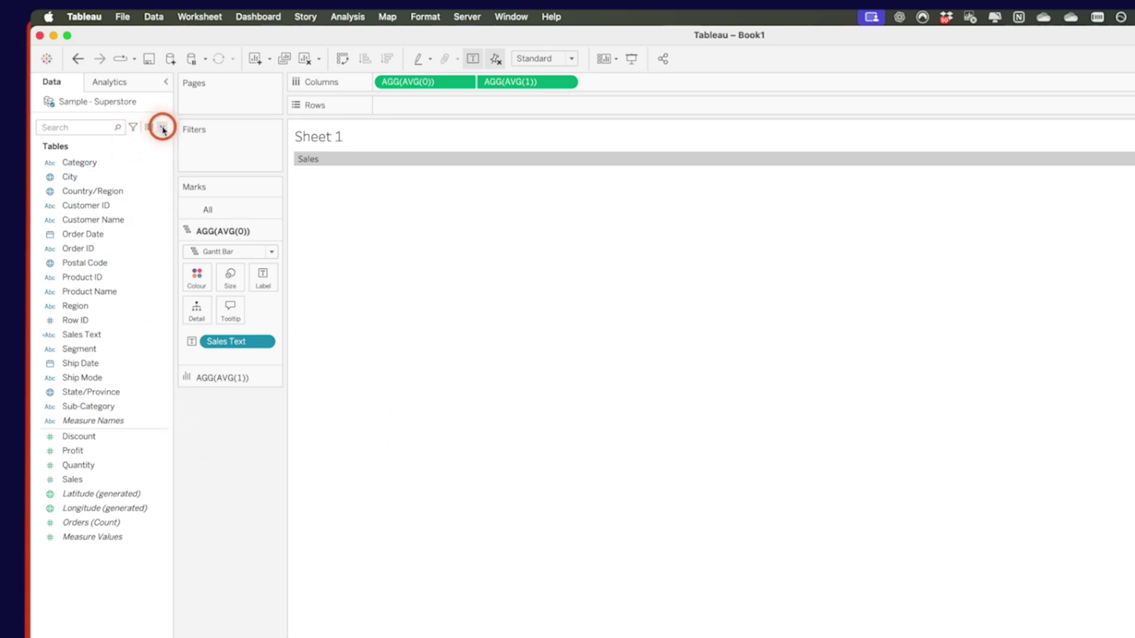
# Create Measure Parameter as a String with current value Sales, then show its parameter control
pyautogui.click(163, 129)
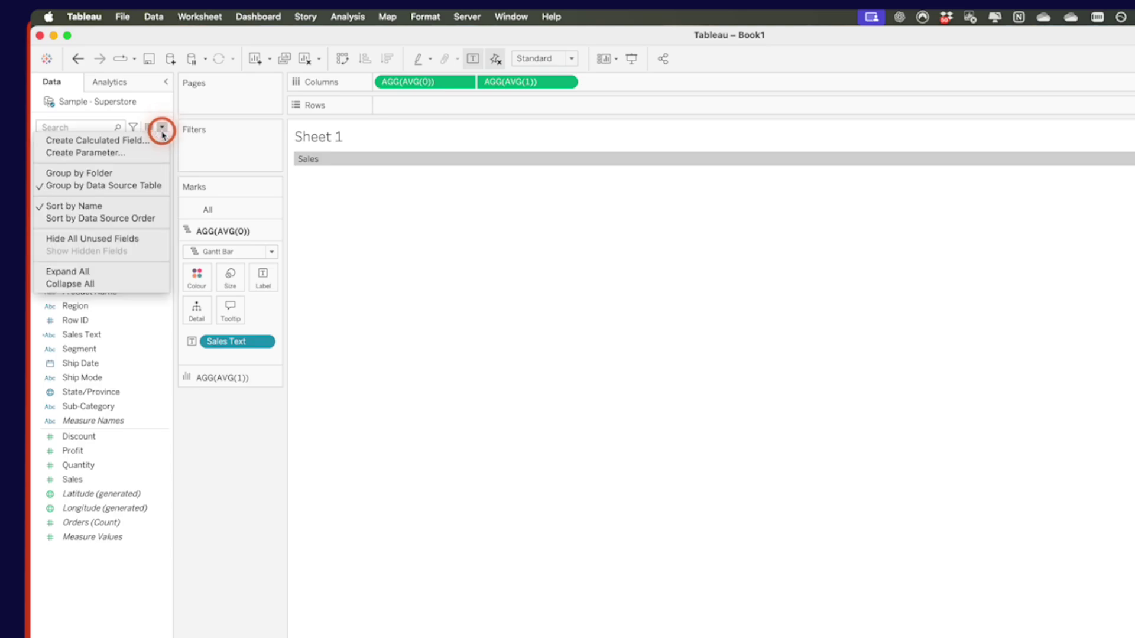
pyautogui.click(147, 152)
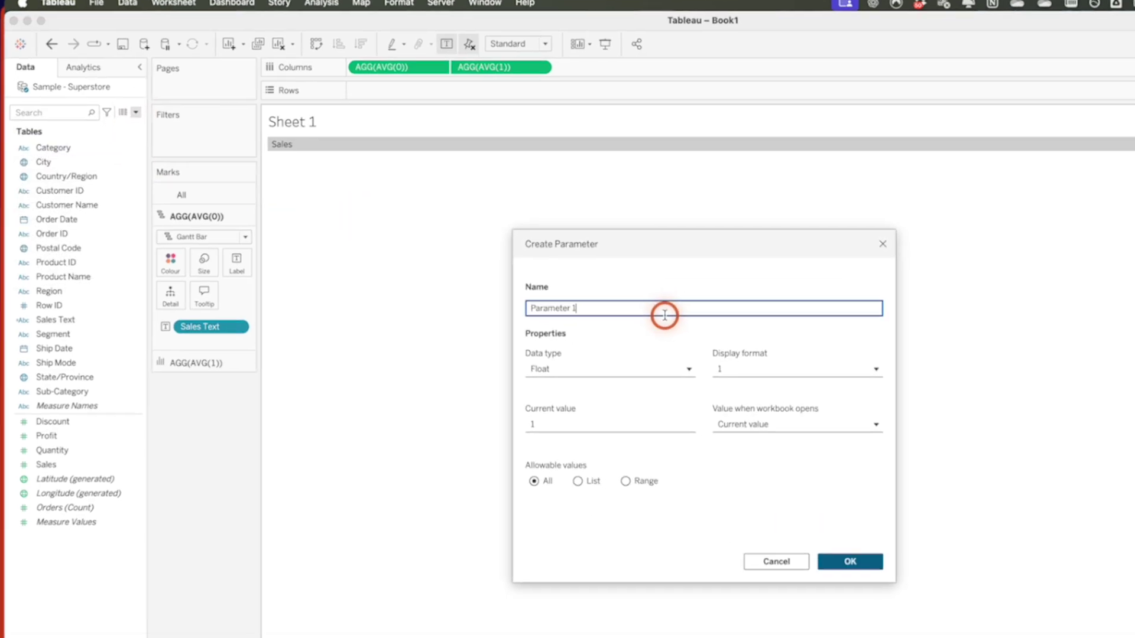
pyautogui.write('Measure')
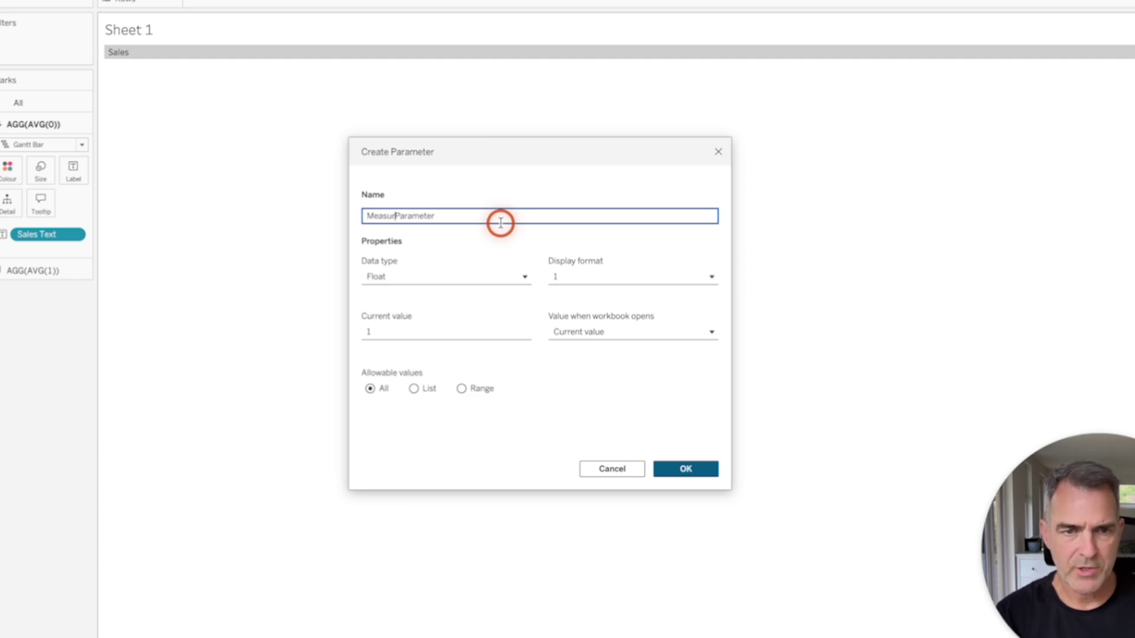
pyautogui.click(388, 279)
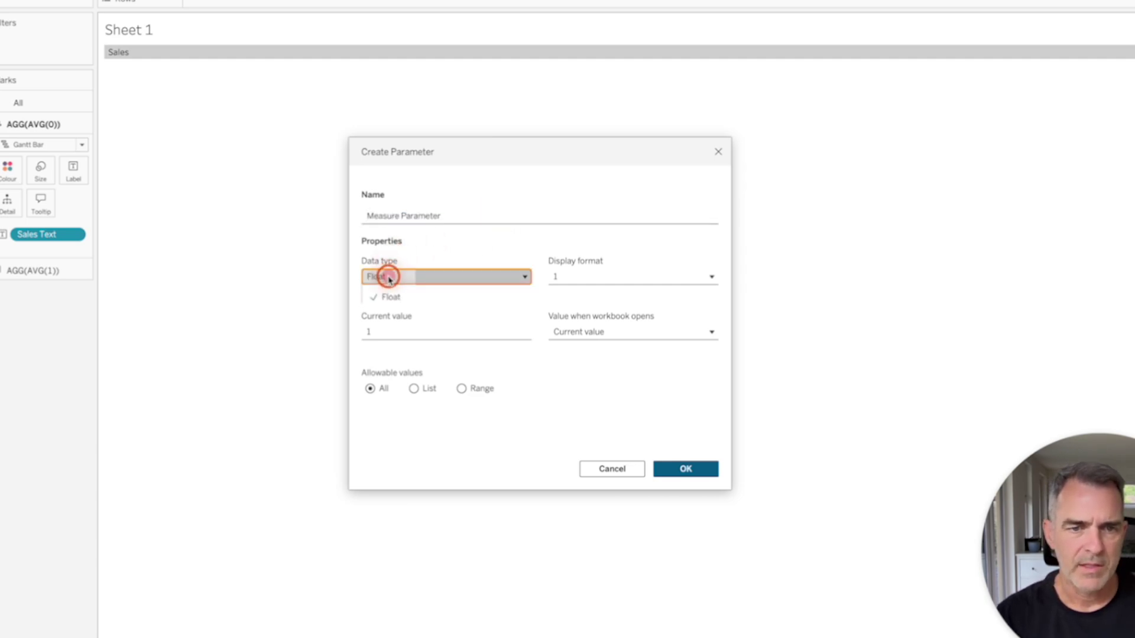
pyautogui.click(401, 330)
pyautogui.click(402, 334)
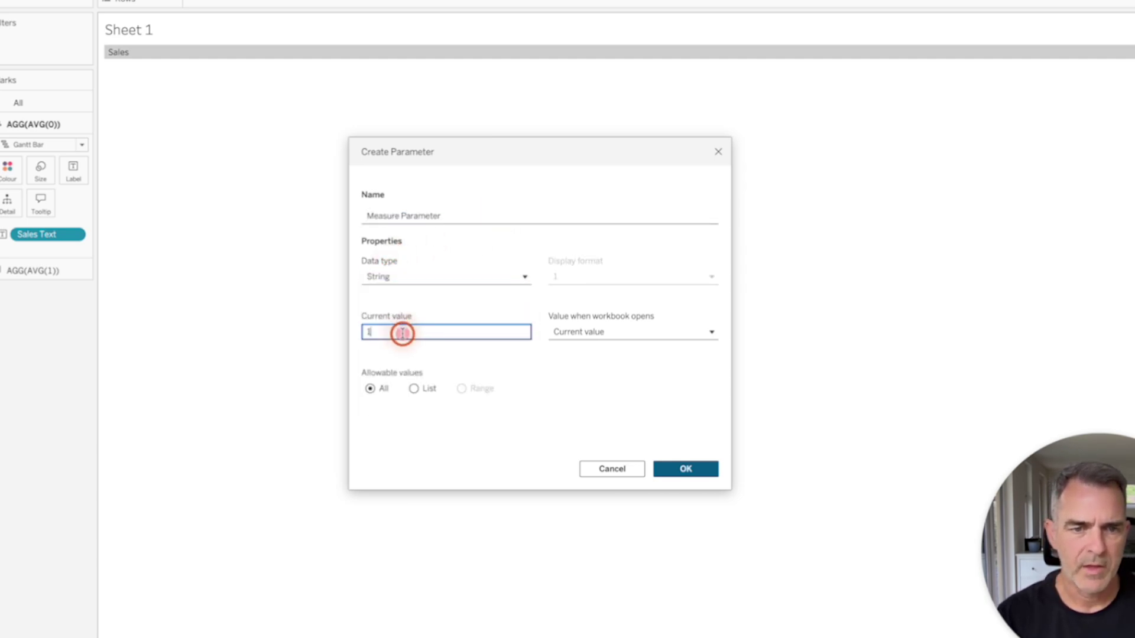
pyautogui.press('BackSpace')
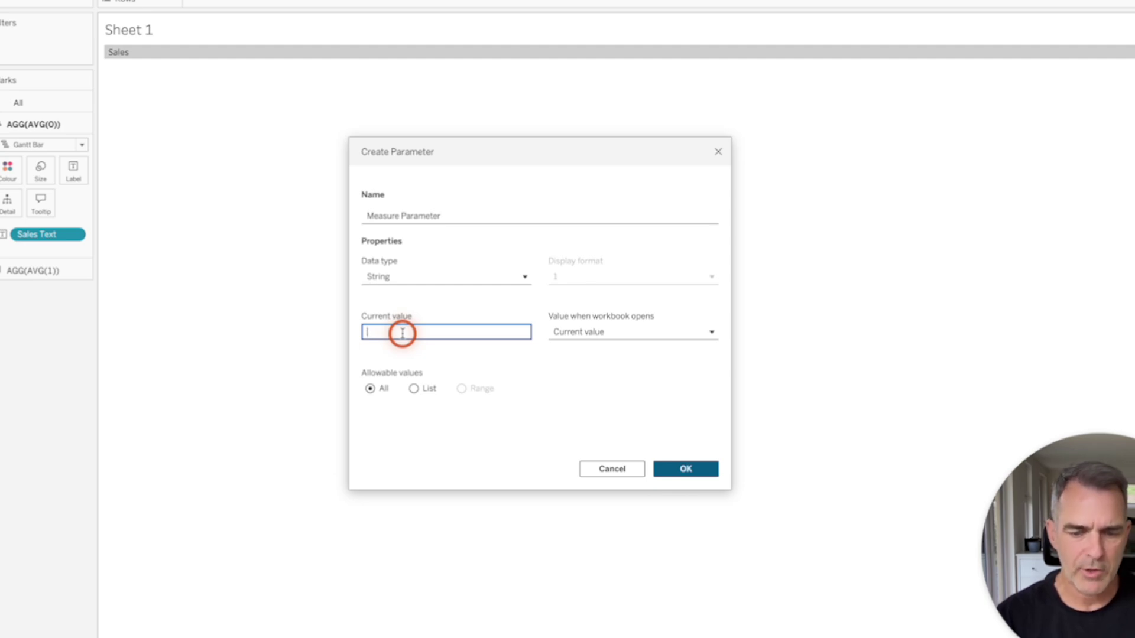
pyautogui.write('Sales')
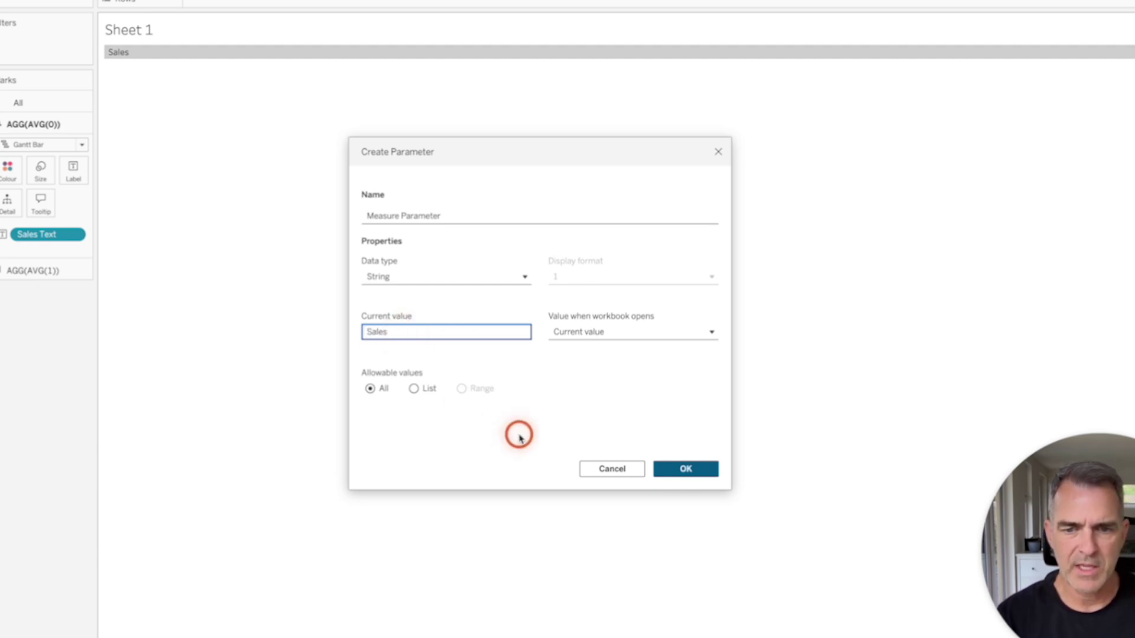
pyautogui.click(686, 471)
pyautogui.rightClick(89, 586)
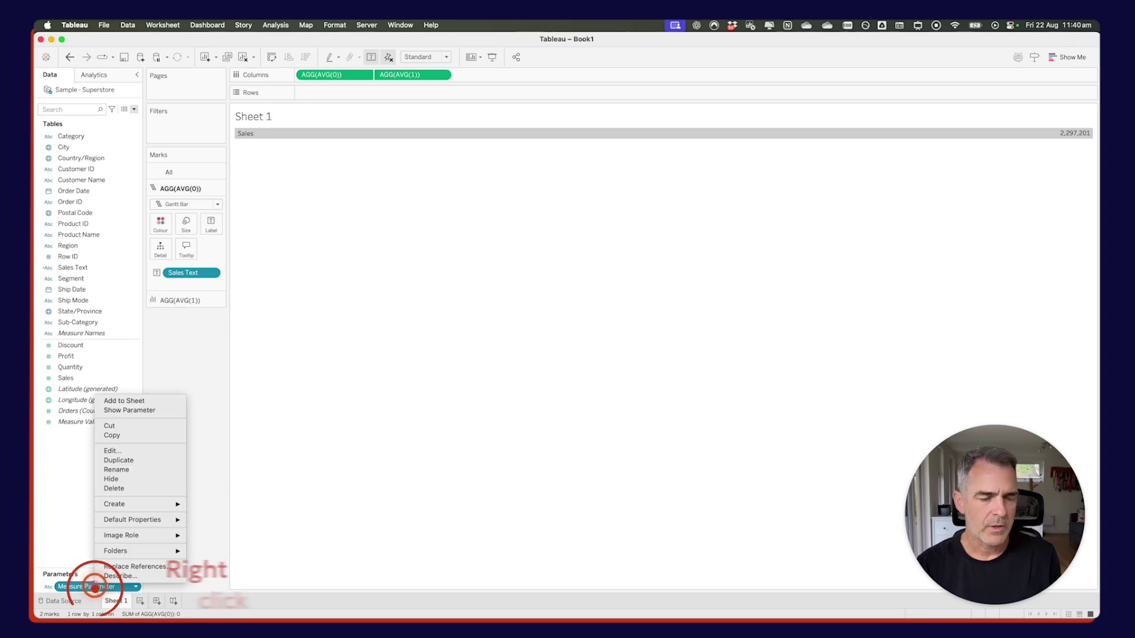
pyautogui.click(134, 412)
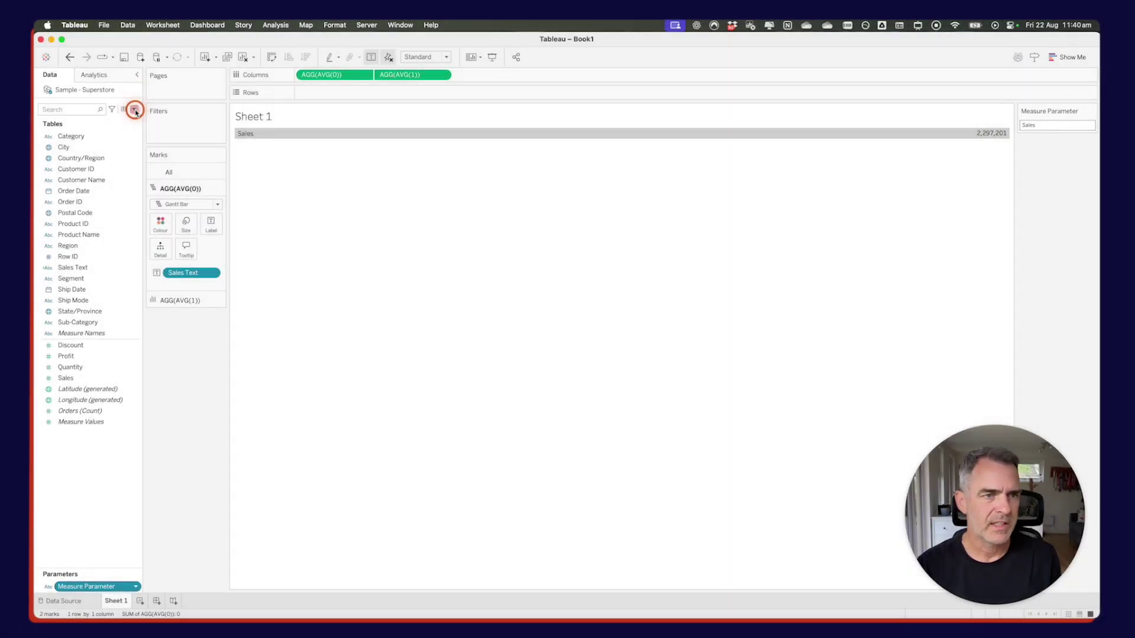
# Create a Show Sales calculated field: [Measure Parameter]='Sales'
pyautogui.click(133, 109)
pyautogui.click(85, 120)
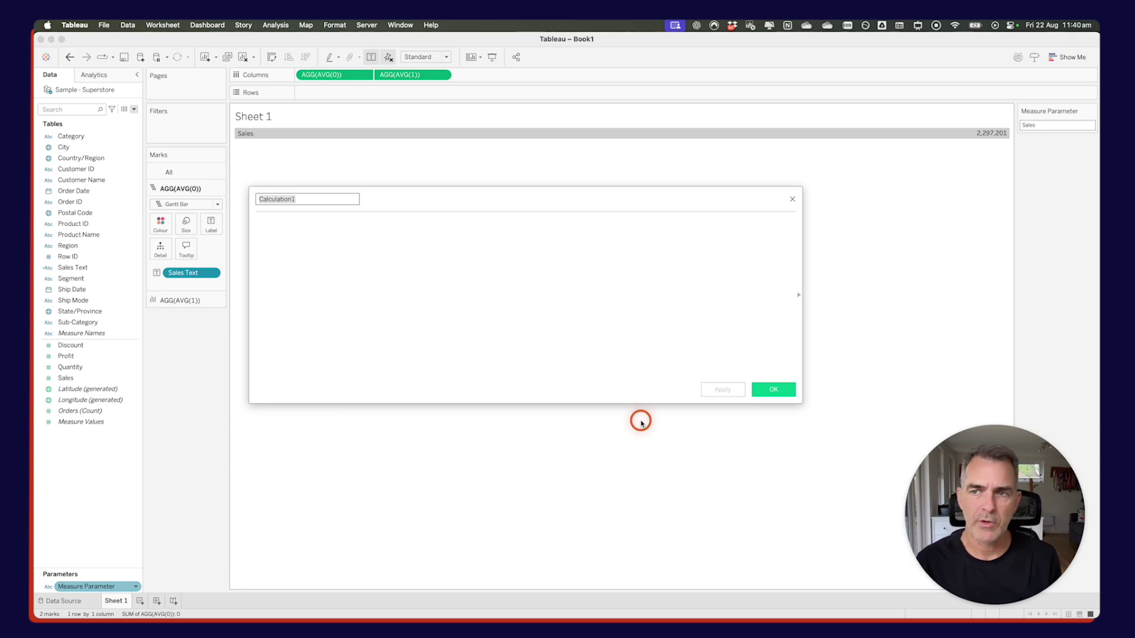
pyautogui.write('Show Sales')
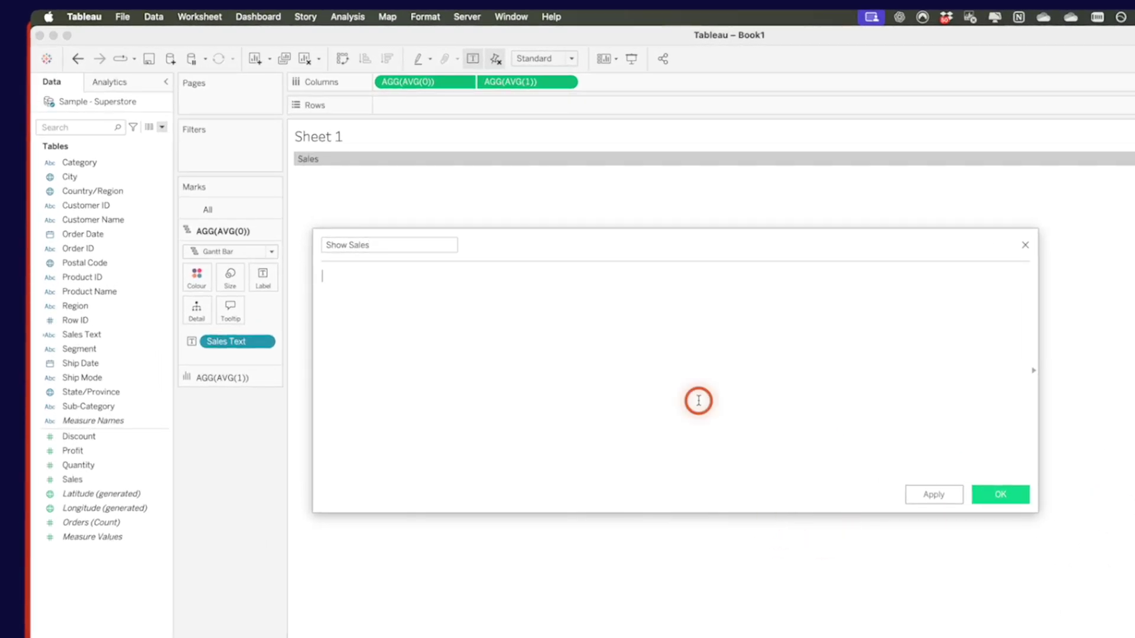
pyautogui.write('Par')
pyautogui.press('Return')
pyautogui.write("='Sale")
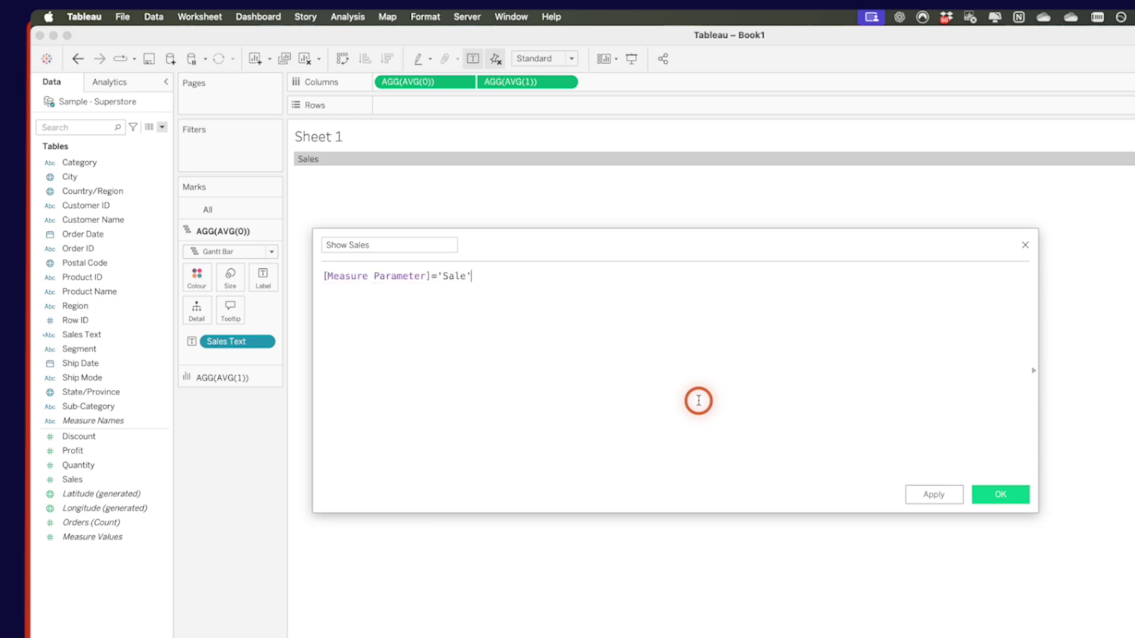
pyautogui.write('s')
pyautogui.click(1000, 494)
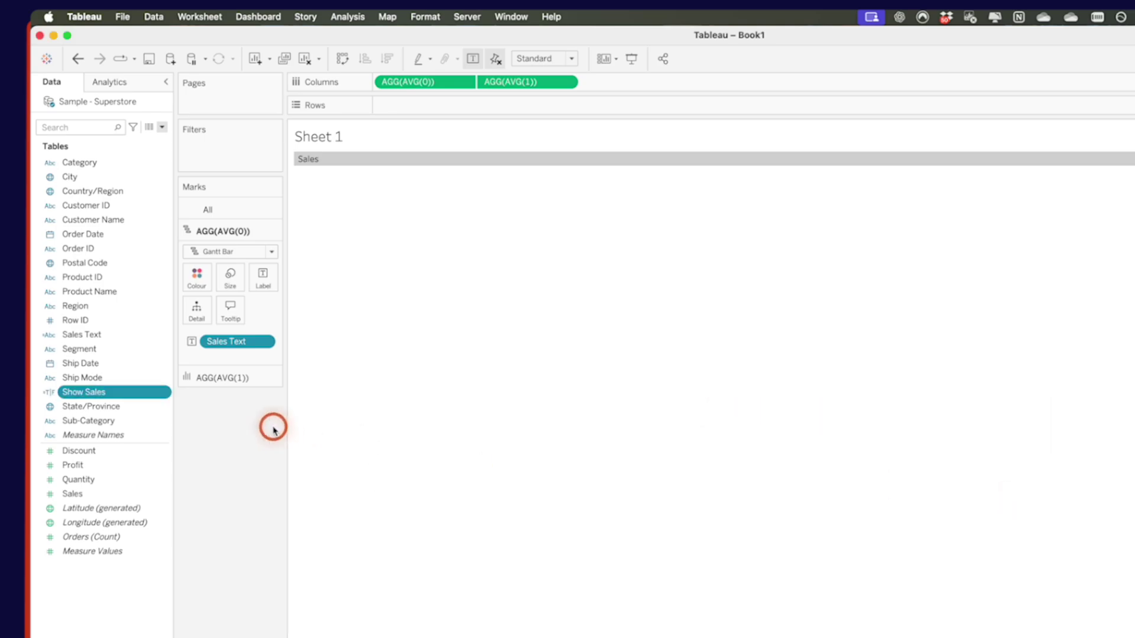
# Alias the True value of Show Sales as "-"
pyautogui.rightClick(89, 393)
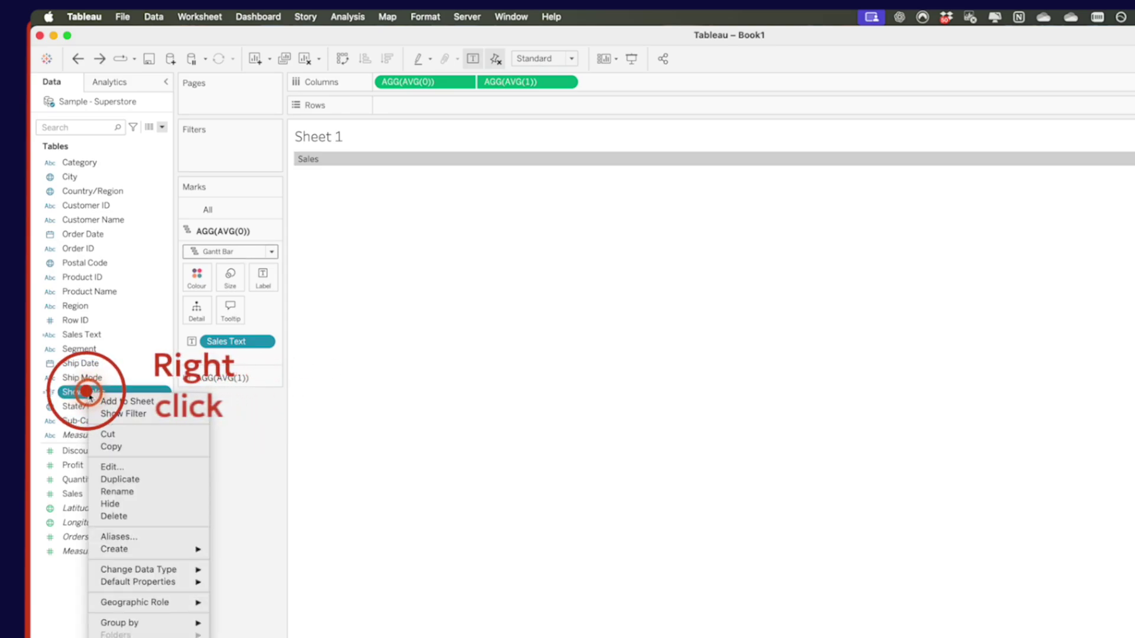
pyautogui.click(162, 536)
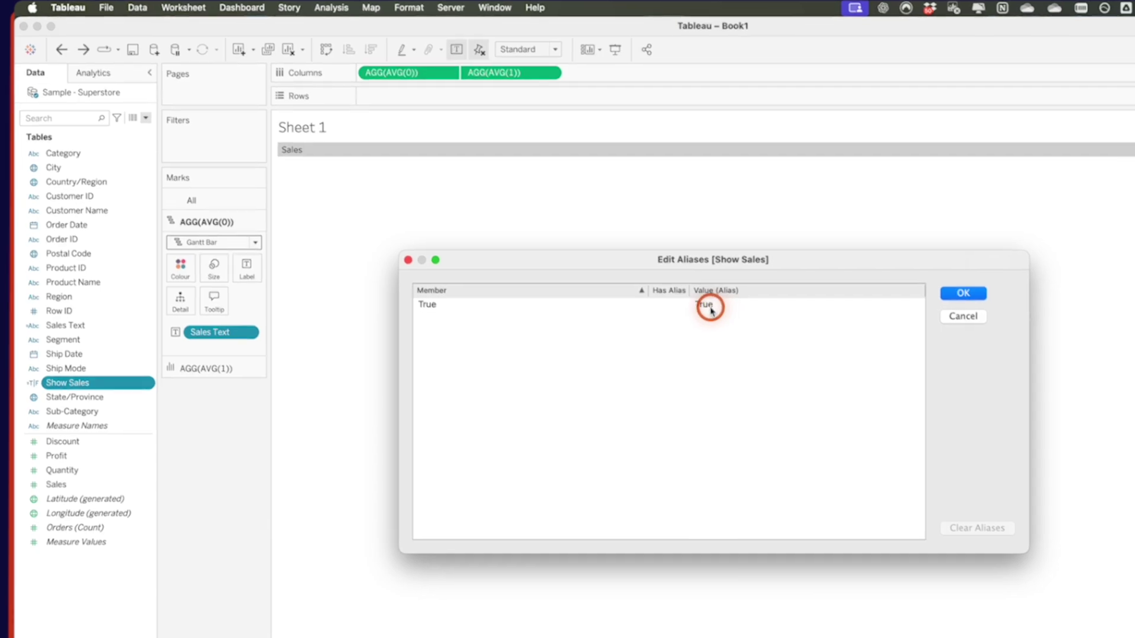
pyautogui.click(733, 318)
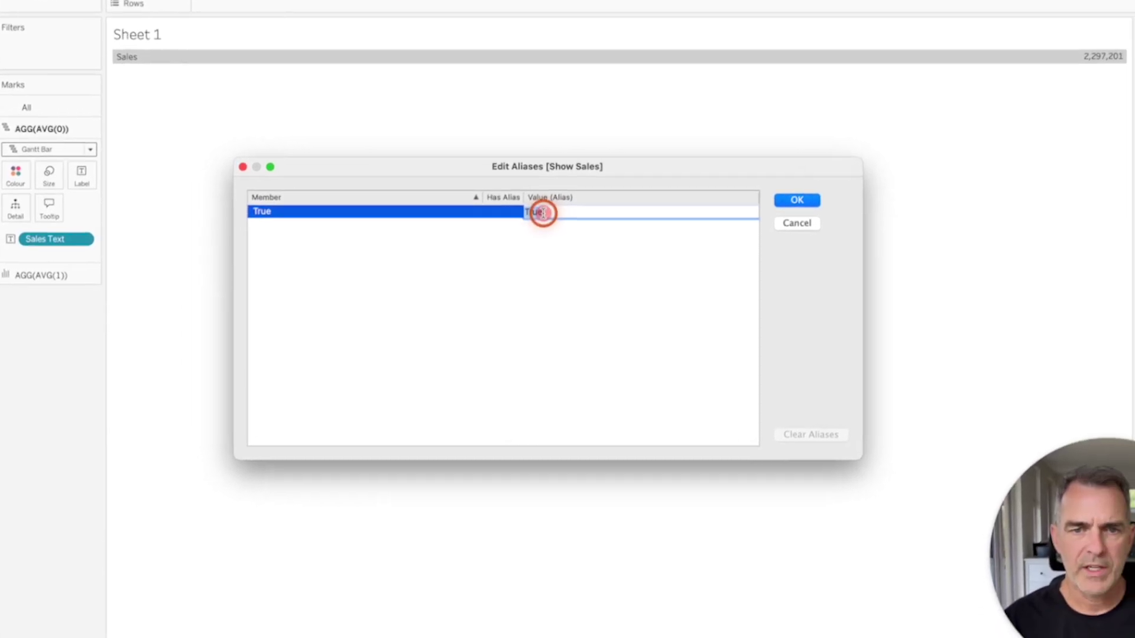
pyautogui.write('-')
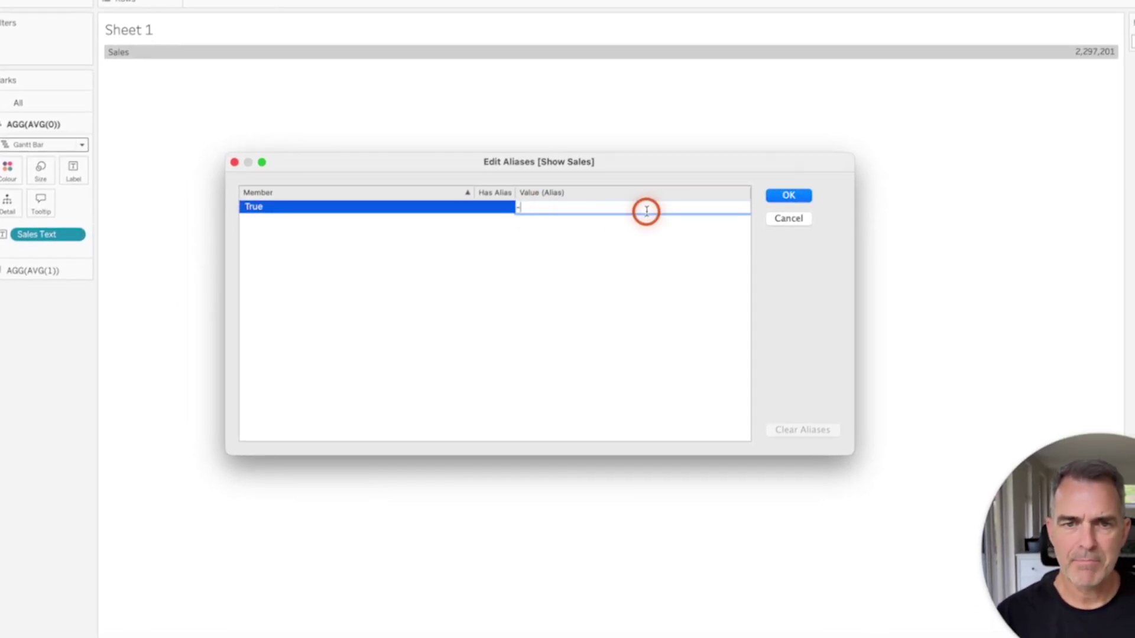
pyautogui.click(644, 275)
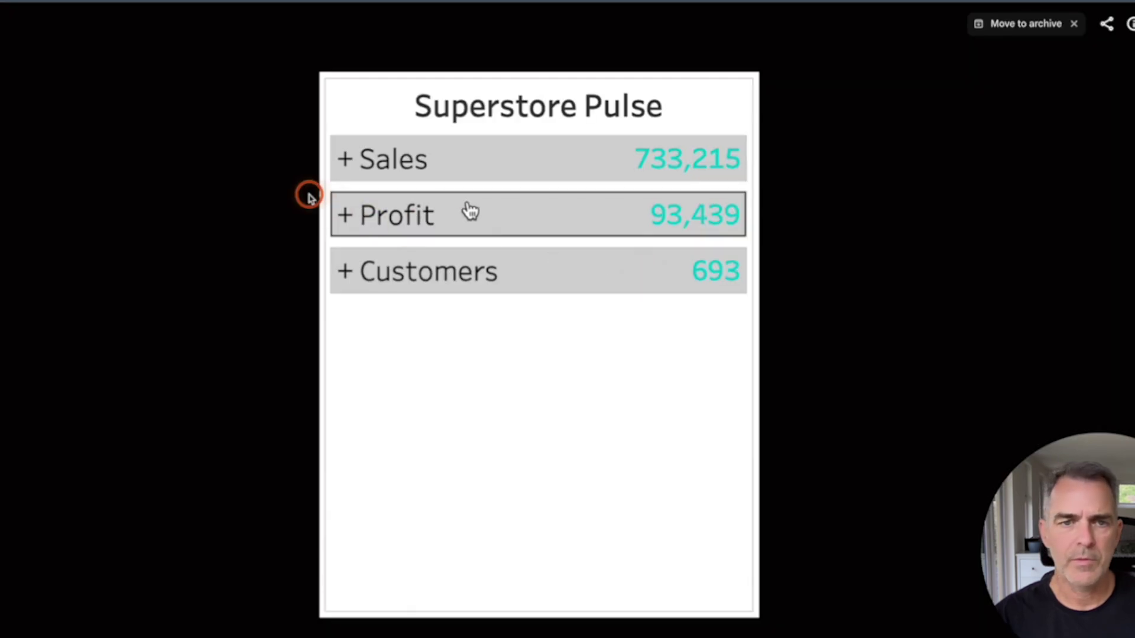
pyautogui.click(469, 211)
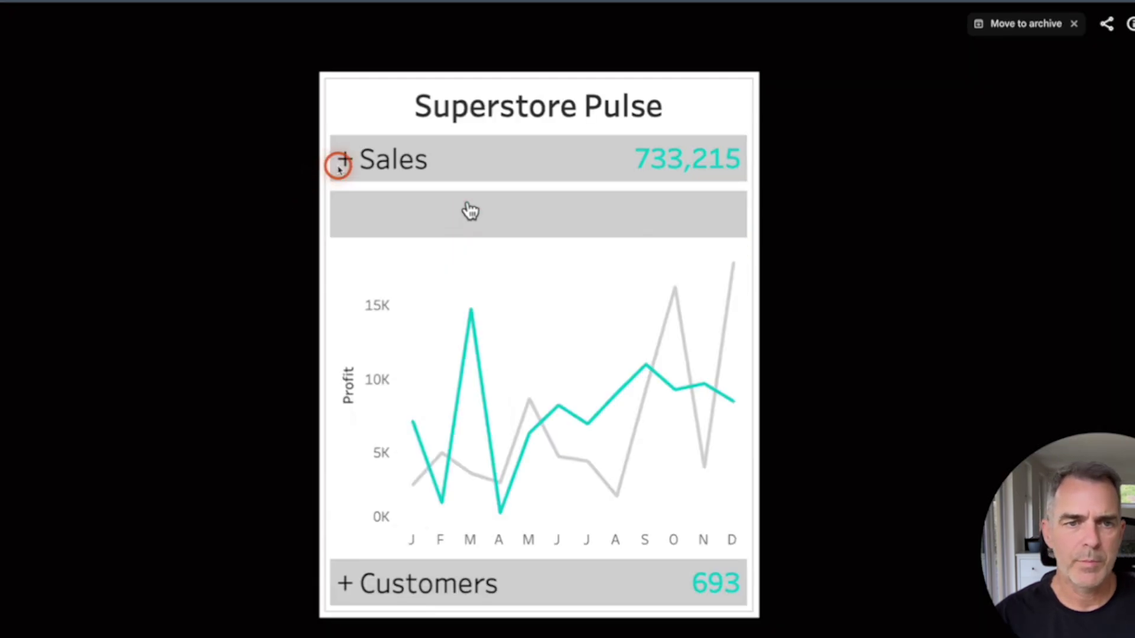
pyautogui.click(524, 325)
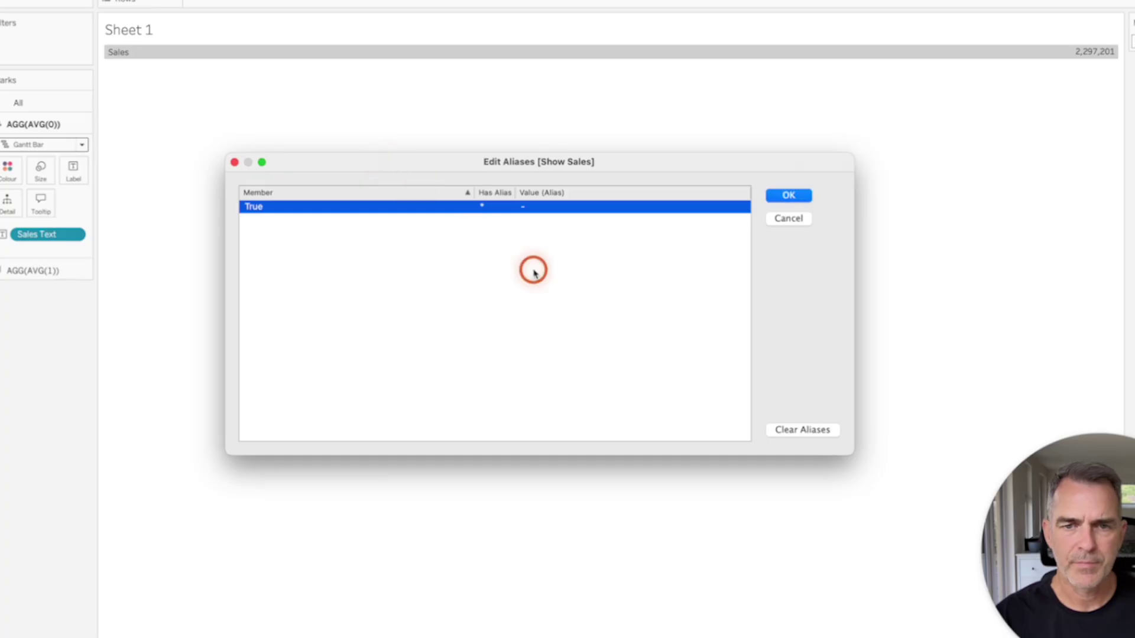
pyautogui.click(789, 196)
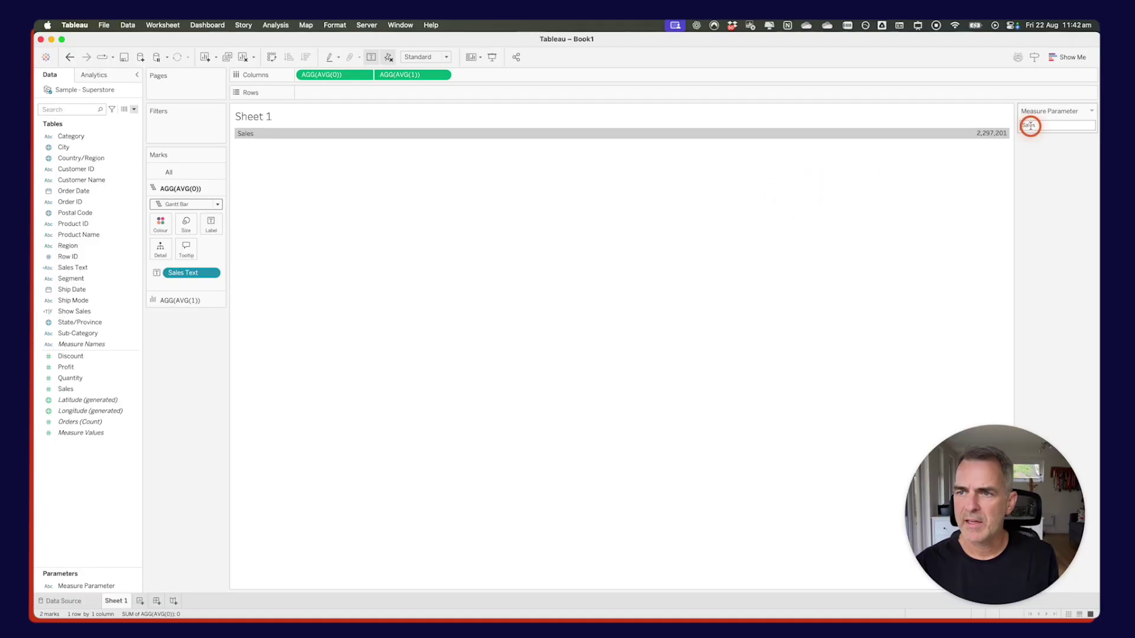
# Switch the parameter to Profit and alias the False value of Show Sales as "+"
pyautogui.moveTo(1030, 126); pyautogui.dragTo(1077, 128)
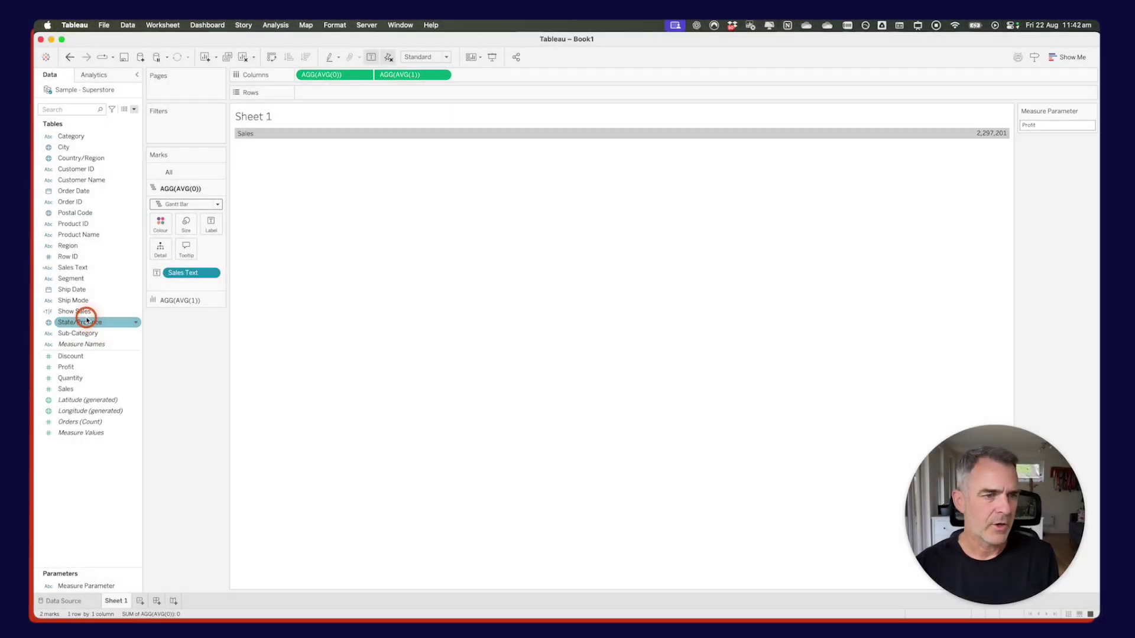
pyautogui.rightClick(85, 312)
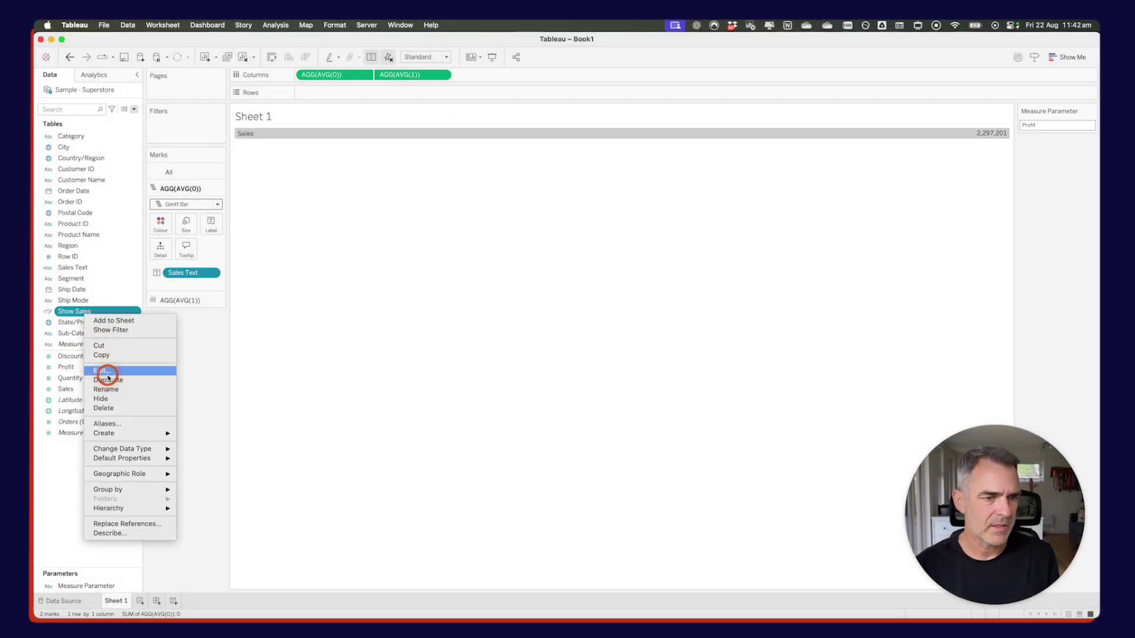
pyautogui.click(118, 424)
pyautogui.doubleClick(563, 279)
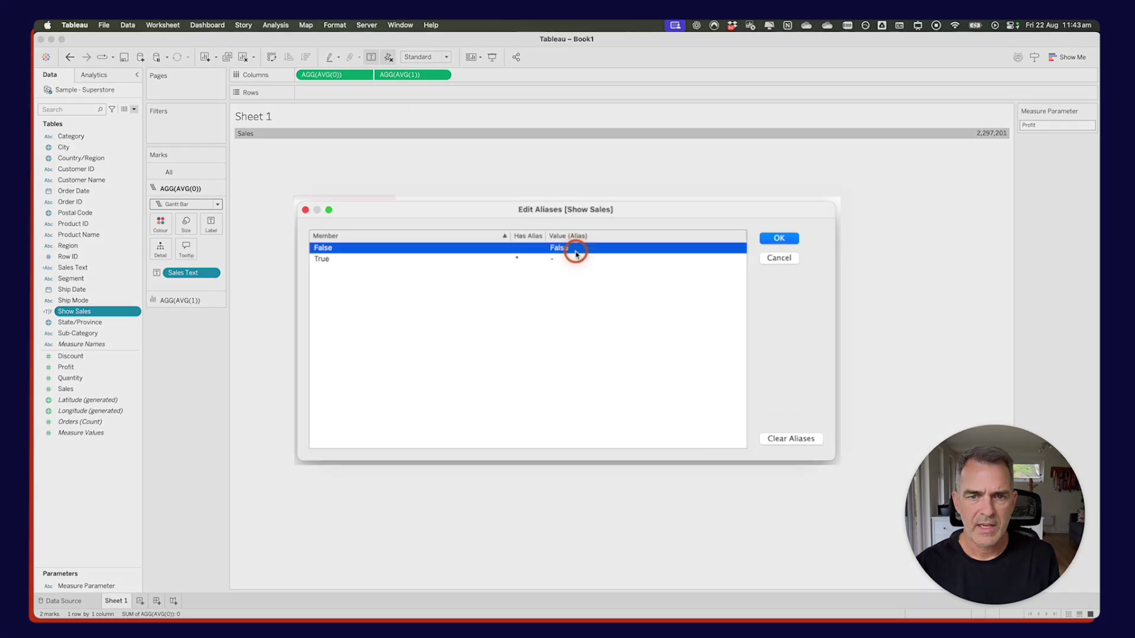
pyautogui.write('+')
pyautogui.press('Return')
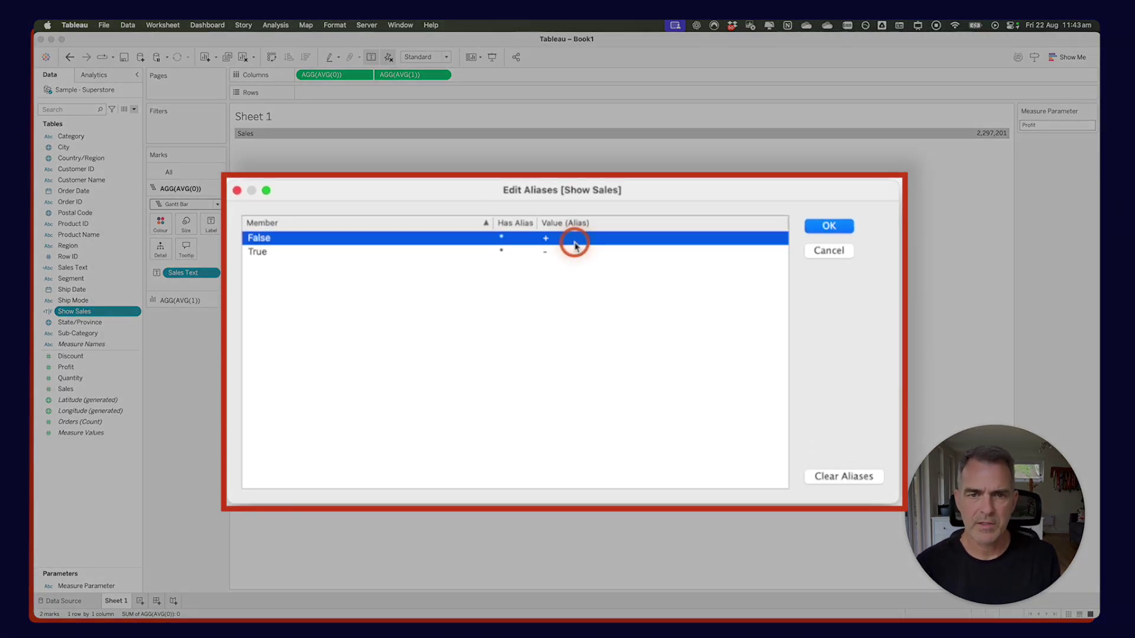
pyautogui.click(824, 231)
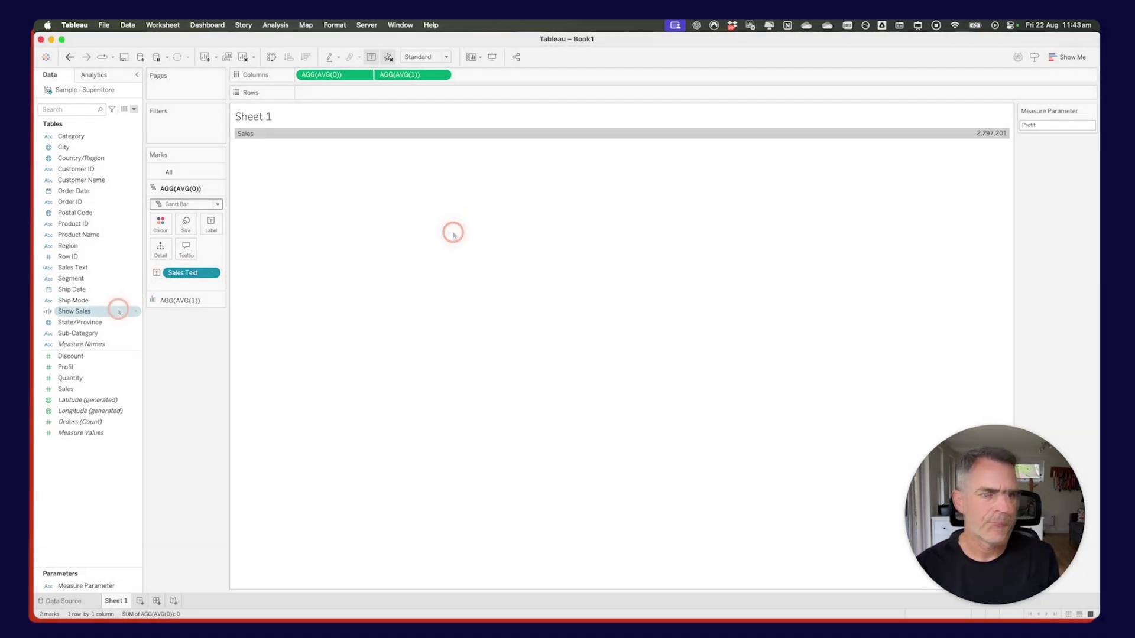
# Add Show Sales to the AVG(0) label before Sales Text, then reset the parameter to Sales
pyautogui.moveTo(76, 315); pyautogui.dragTo(211, 224)
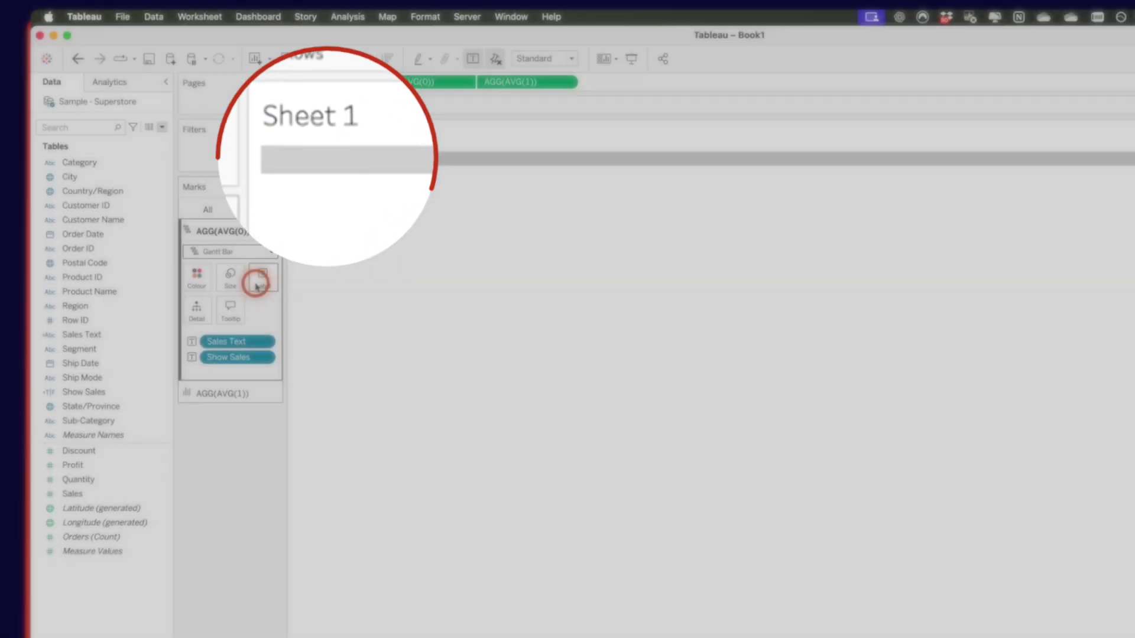
pyautogui.click(255, 286)
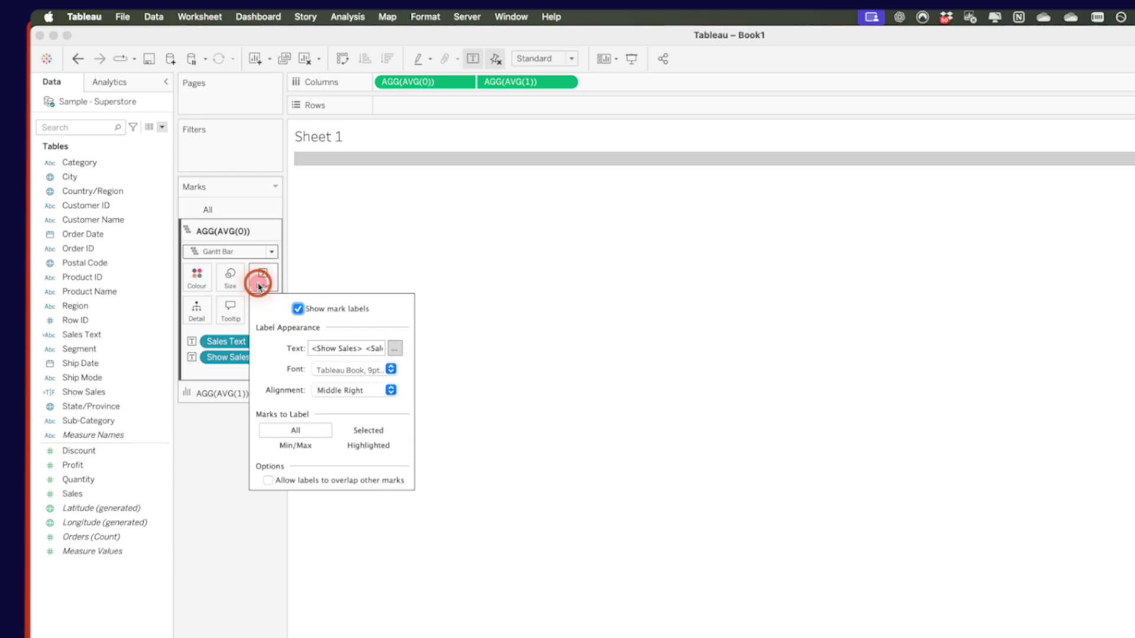
pyautogui.click(397, 350)
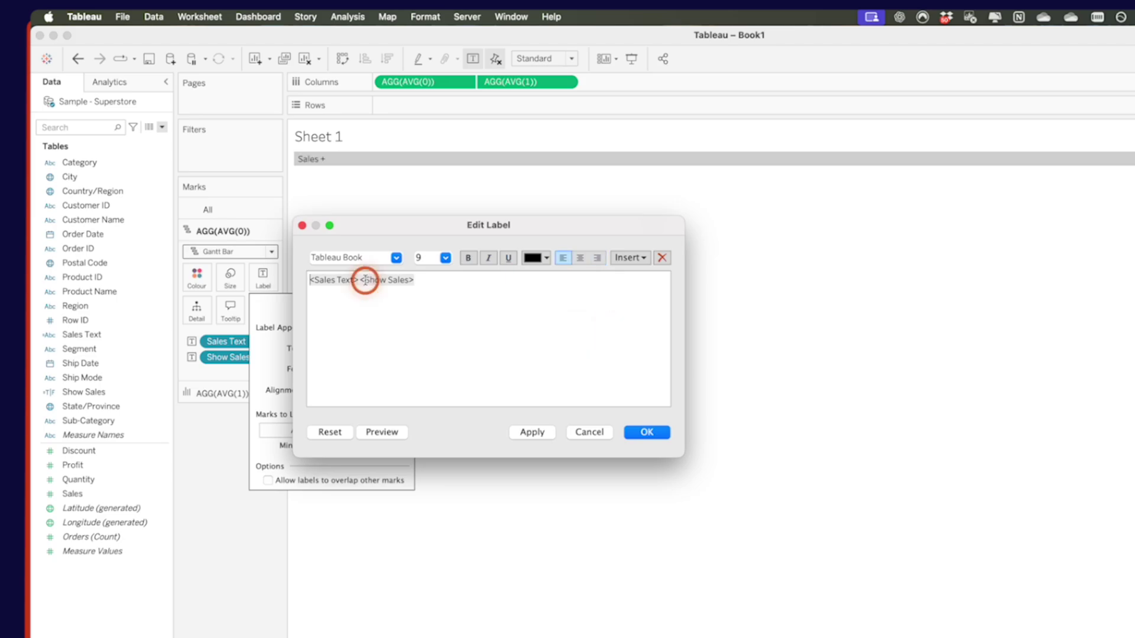
pyautogui.moveTo(362, 280); pyautogui.dragTo(458, 282)
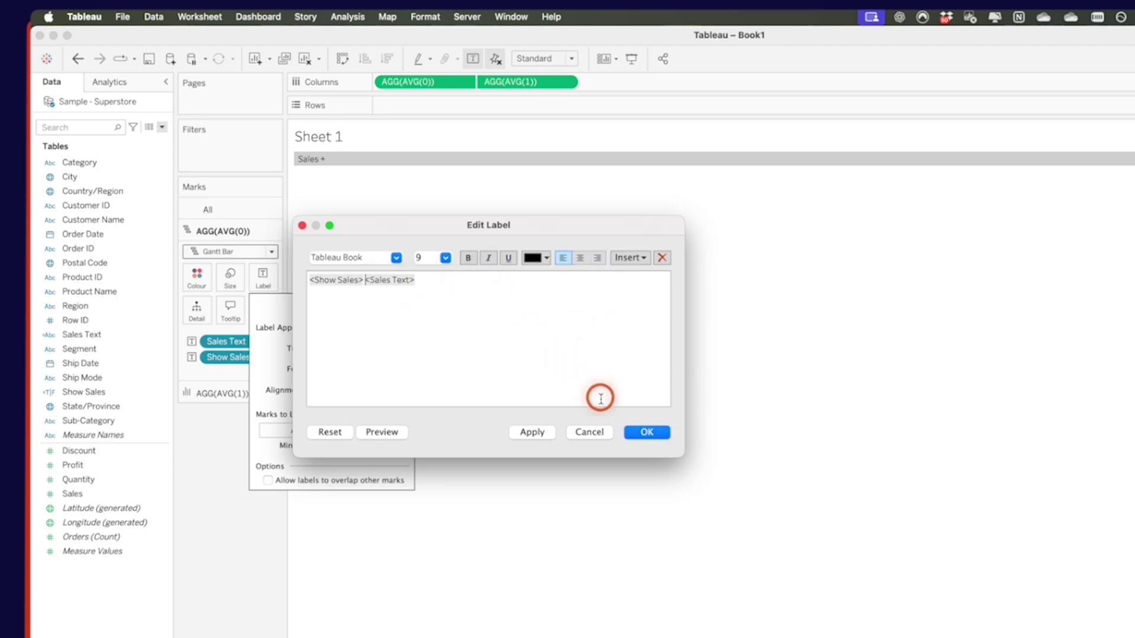
pyautogui.click(647, 433)
pyautogui.click(669, 370)
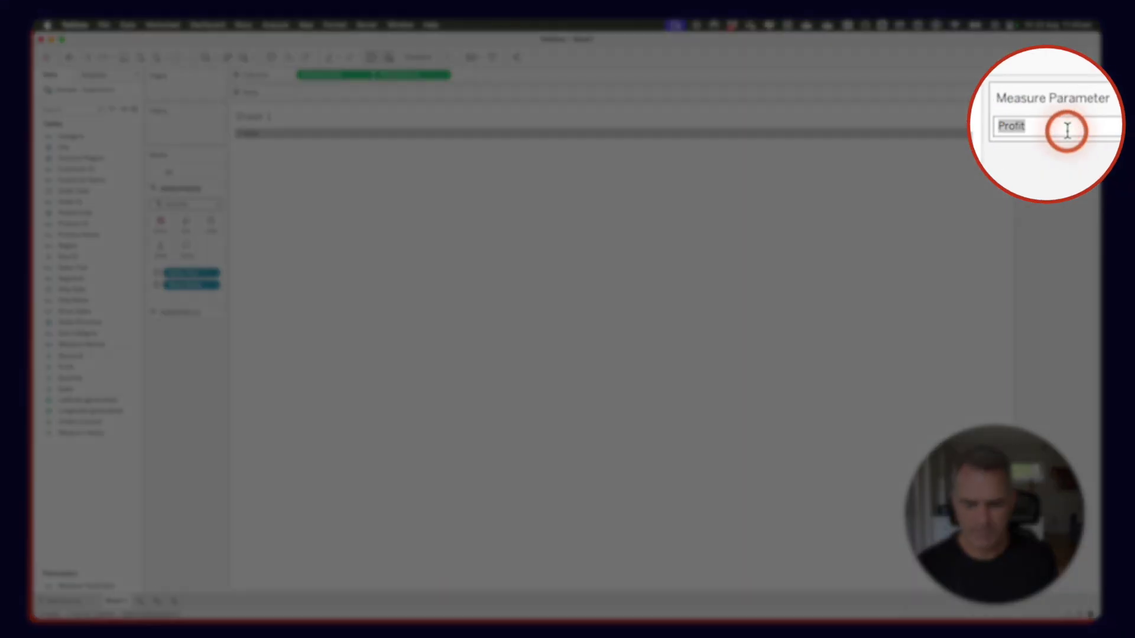
pyautogui.write('s')
pyautogui.press('Return')
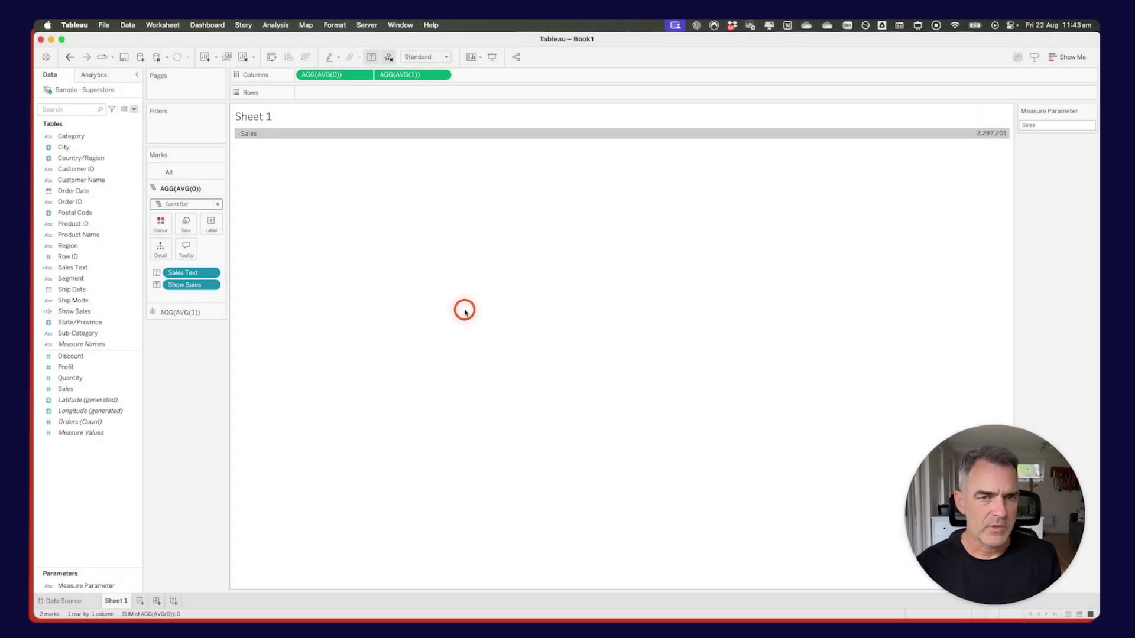
pyautogui.click(425, 57)
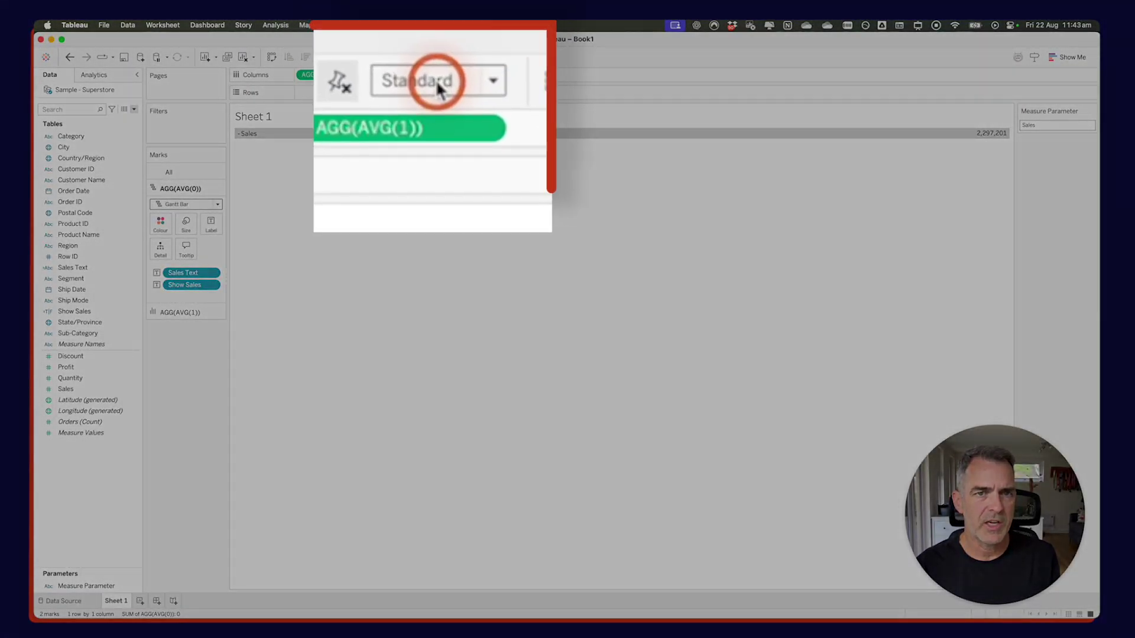
# Fit the sheet to Entire View, rename it Sales Summary, and duplicate it
pyautogui.click(420, 92)
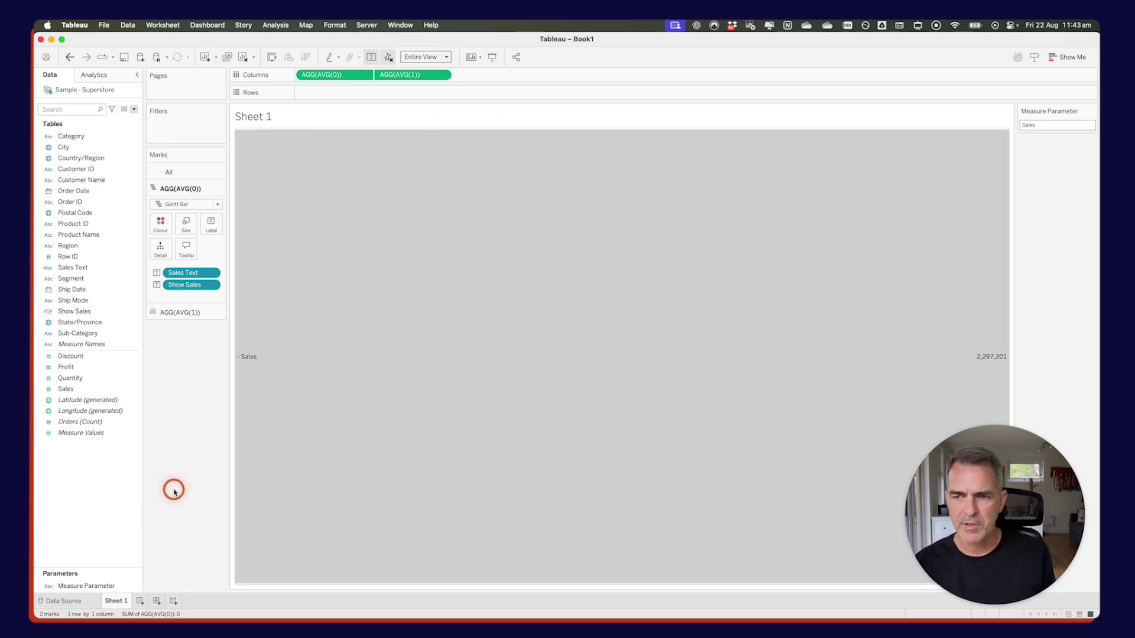
pyautogui.doubleClick(118, 602)
pyautogui.write('Sales Summary')
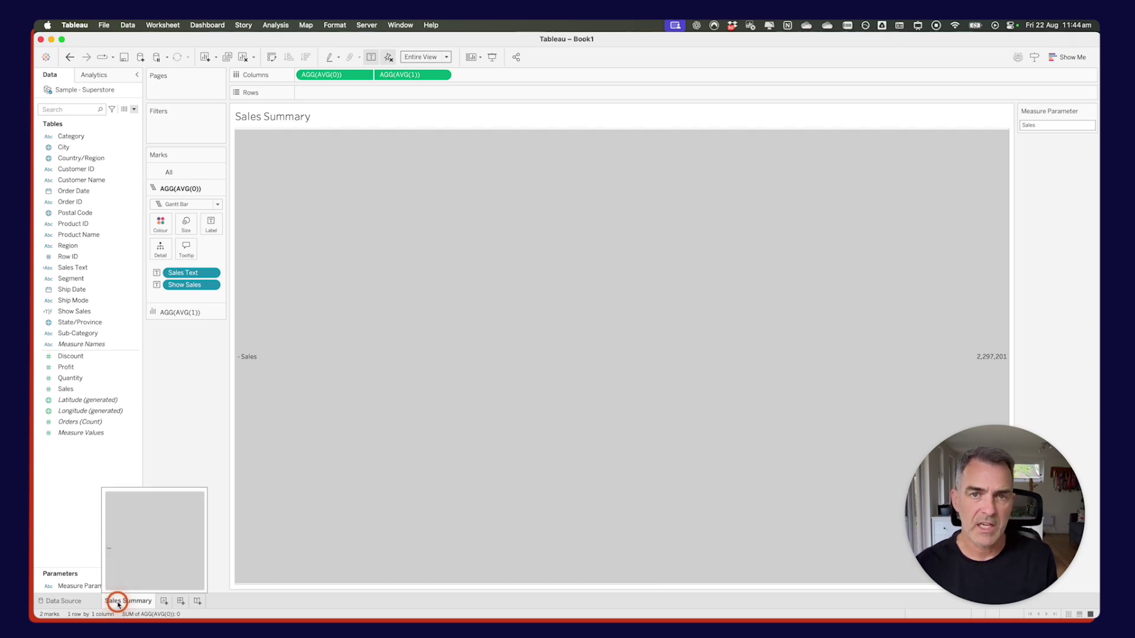
pyautogui.rightClick(118, 604)
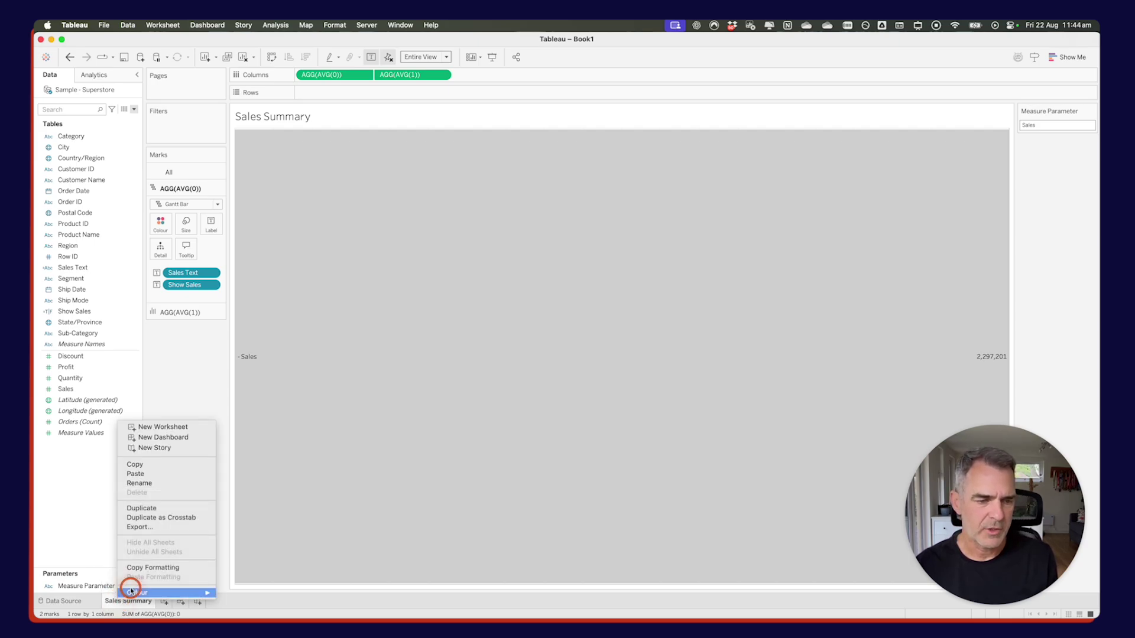
pyautogui.click(156, 513)
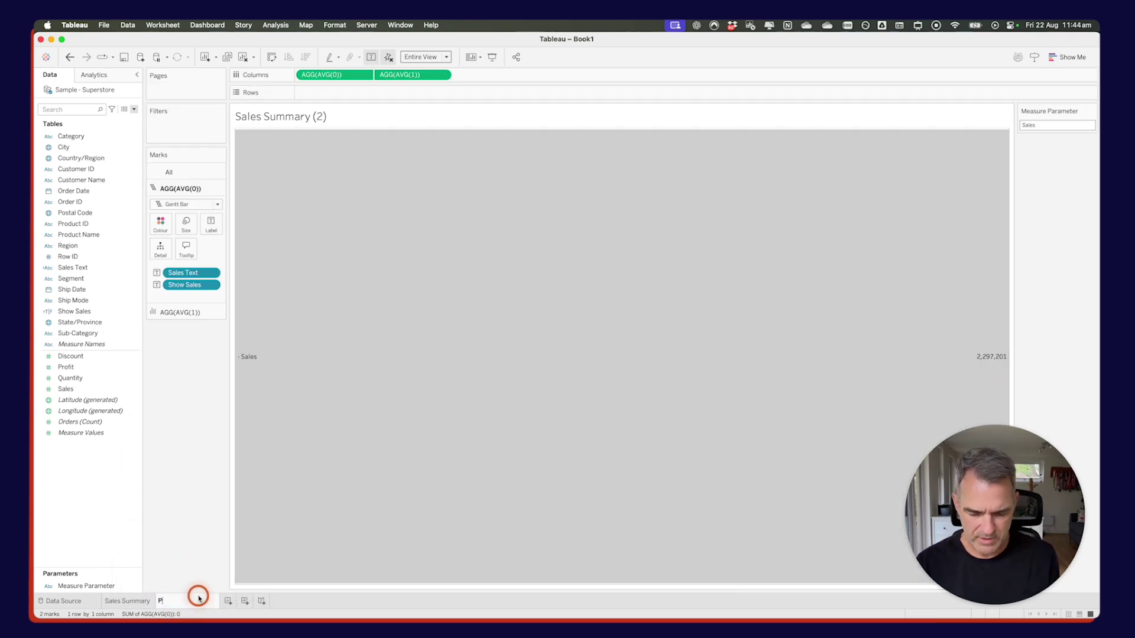
# Rename the sheet Profit Summary, create a Profit Text calculation, and use it in place of Sales Text on the label
pyautogui.write('Profit Summary')
pyautogui.press('Return')
pyautogui.rightClick(78, 460)
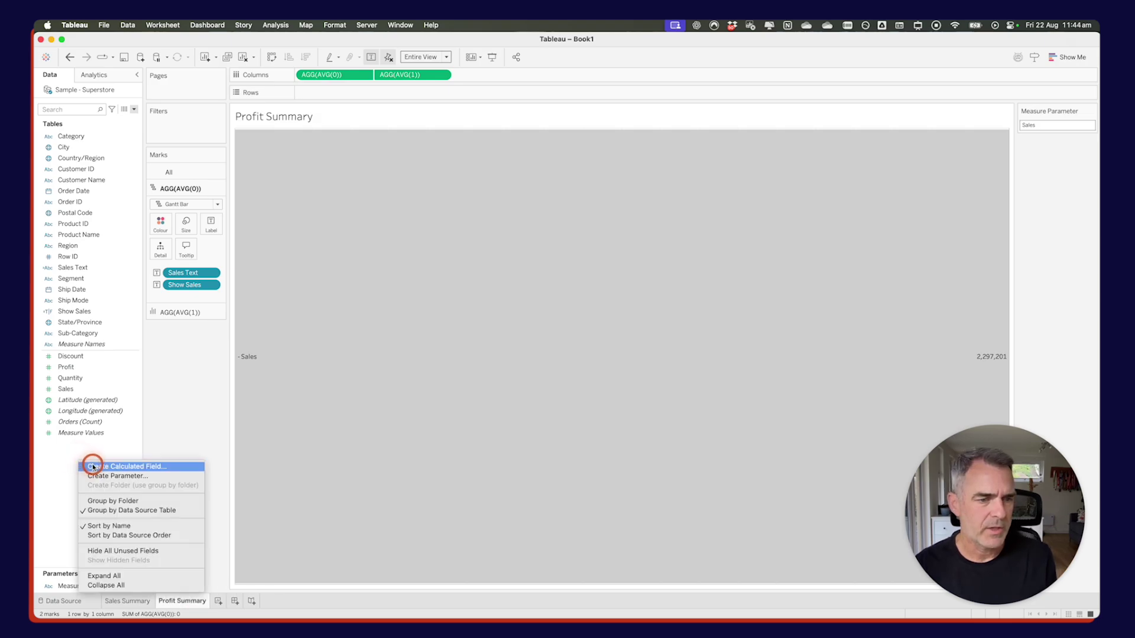
pyautogui.click(92, 467)
pyautogui.write('Profit"')
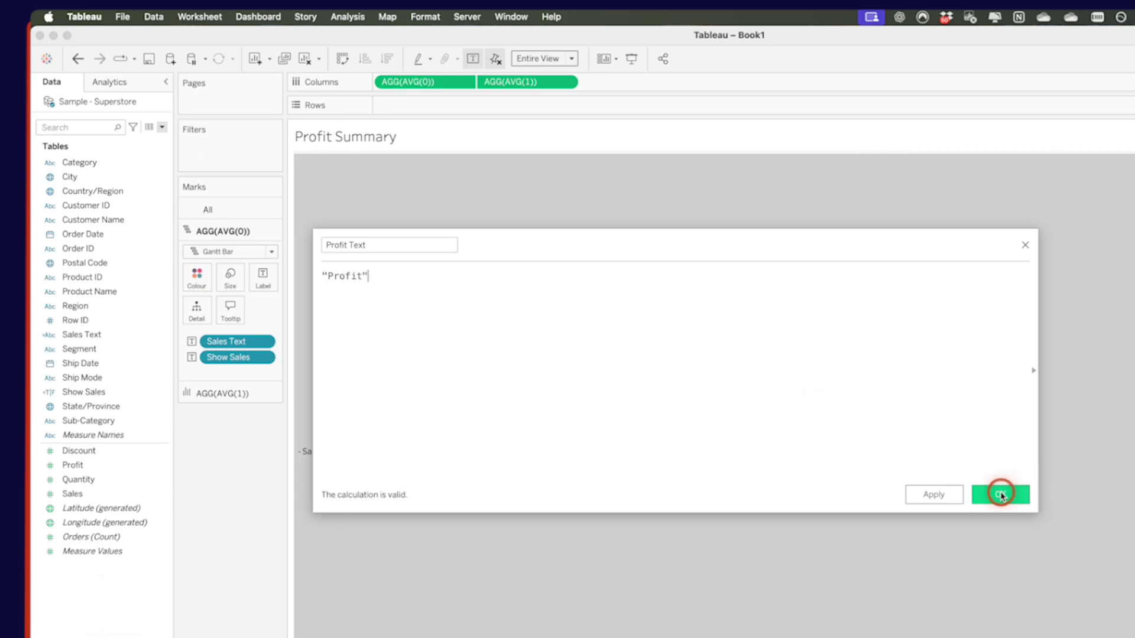
pyautogui.click(998, 494)
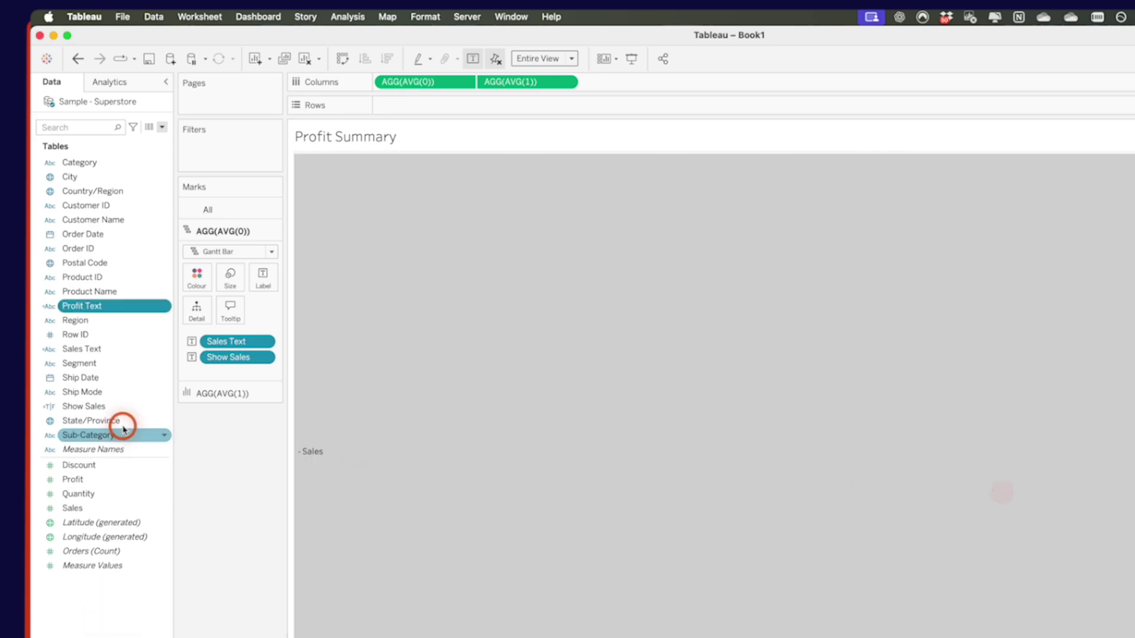
pyautogui.moveTo(95, 306); pyautogui.dragTo(239, 343)
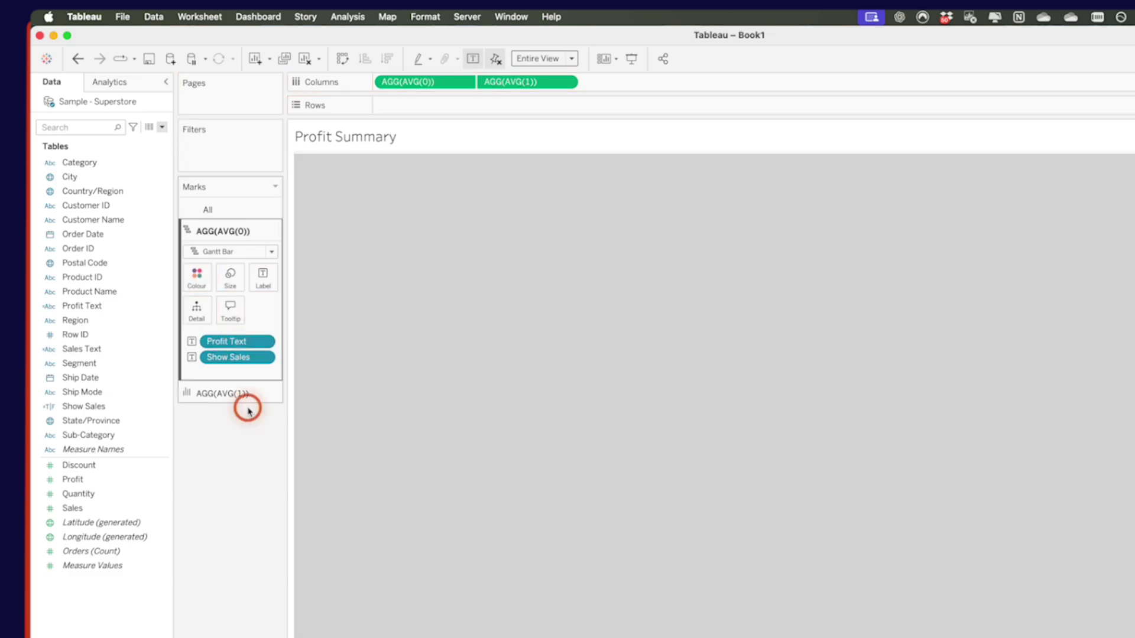
# Duplicate Show Sales and edit the copy into Show Profit, testing [Measure Parameter]='Profit'
pyautogui.rightClick(78, 412)
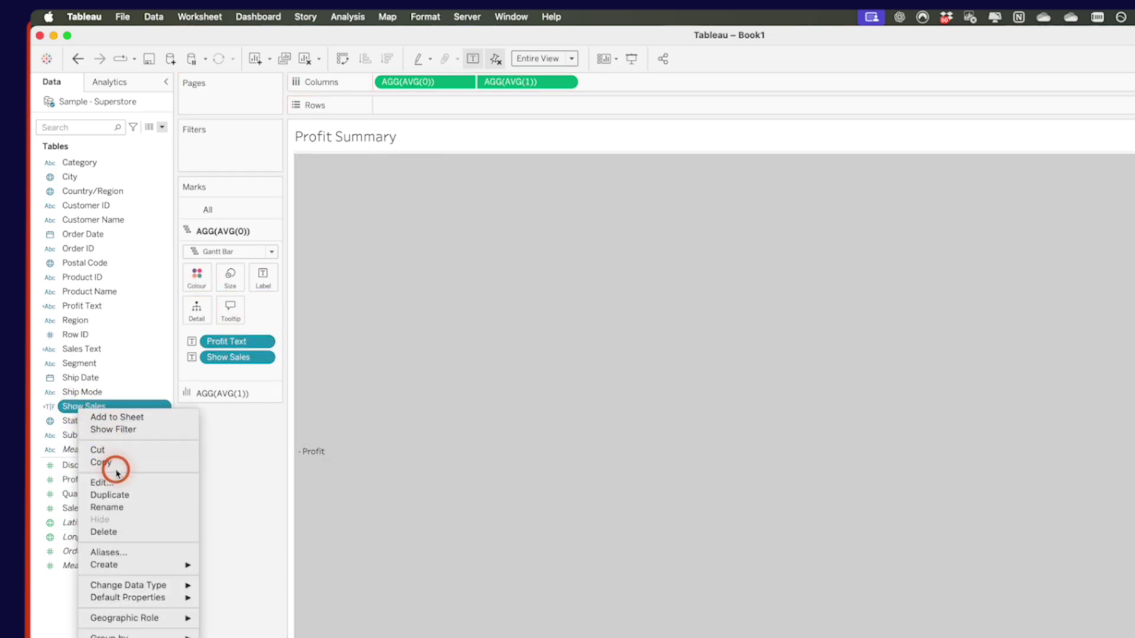
pyautogui.click(112, 495)
pyautogui.rightClick(107, 422)
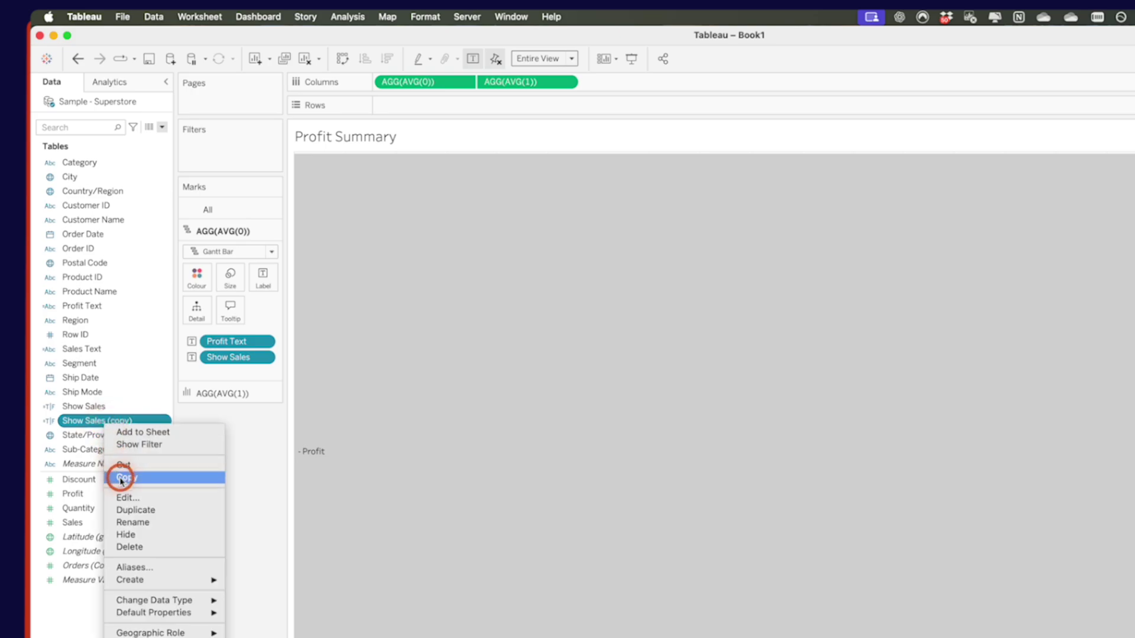
pyautogui.click(126, 498)
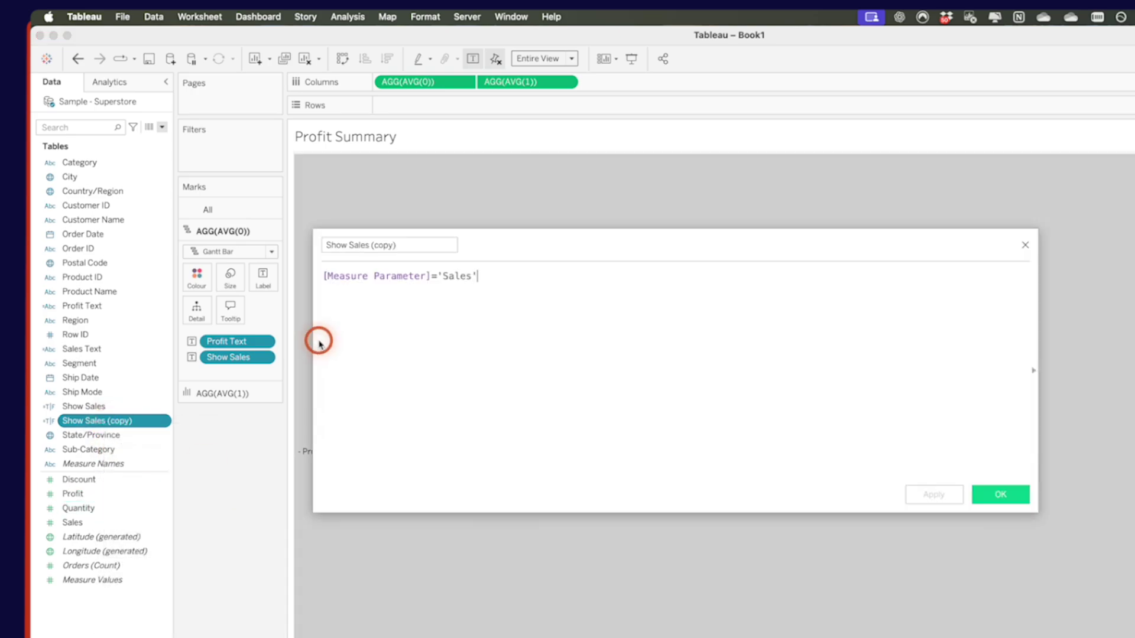
pyautogui.doubleClick(348, 245)
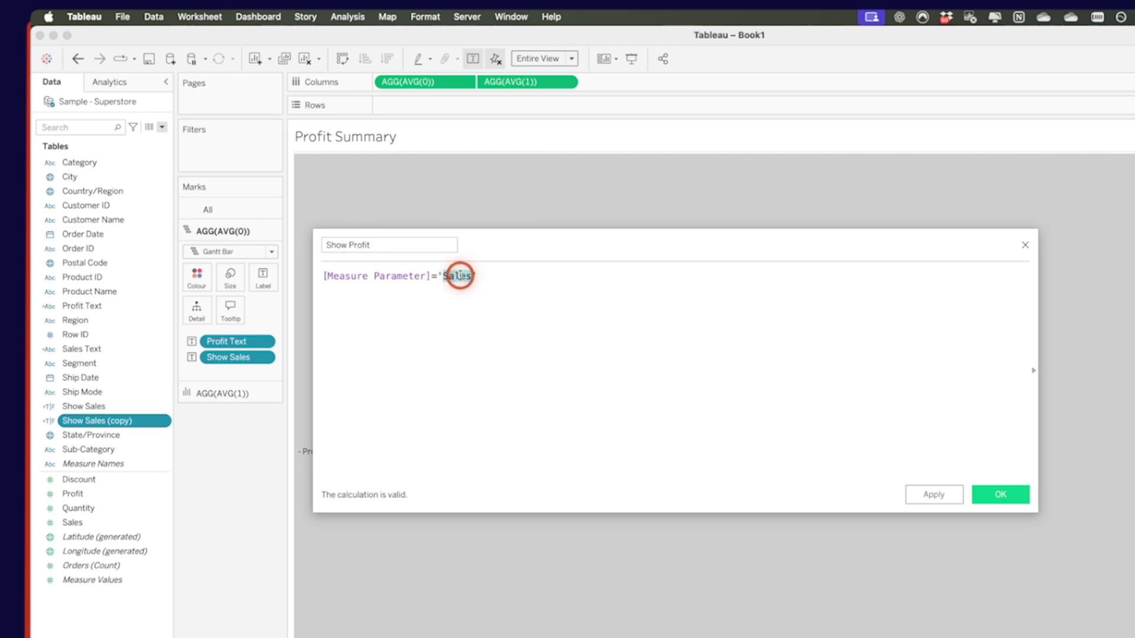
pyautogui.click(1000, 494)
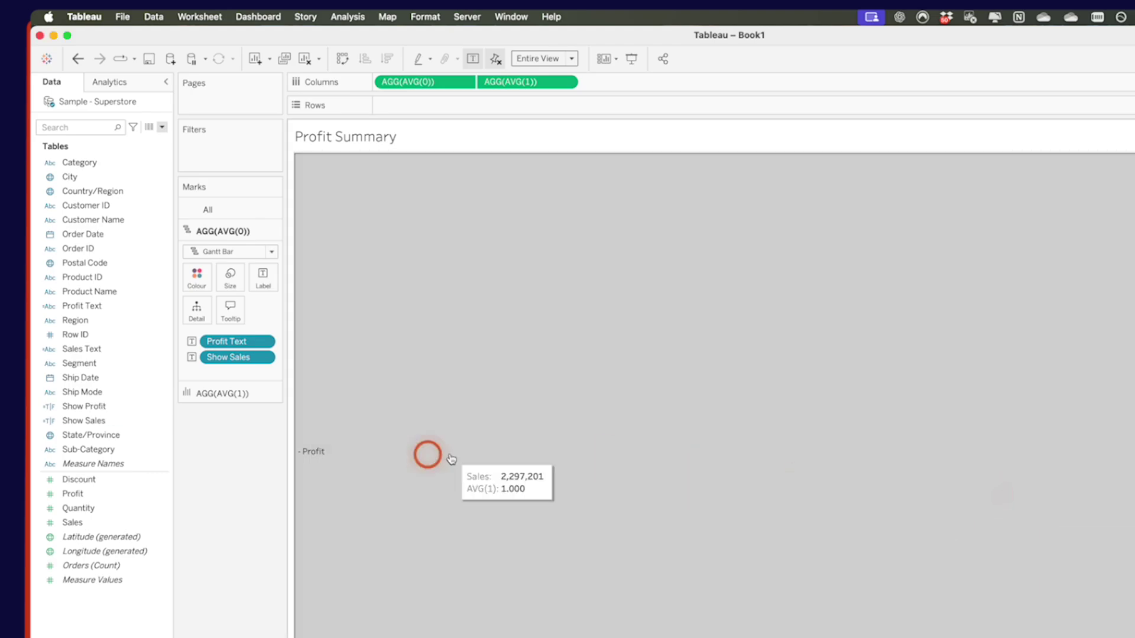
# Alias Show Profit's False/True values as + and -, and swap it in for Show Sales on the marks
pyautogui.rightClick(107, 412)
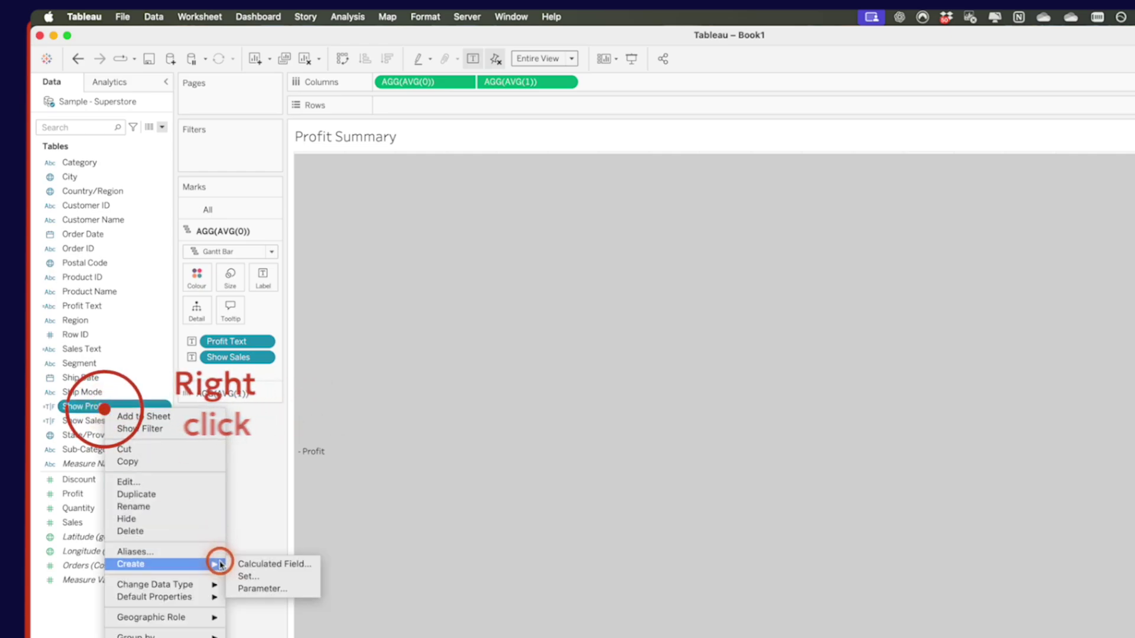
pyautogui.click(201, 552)
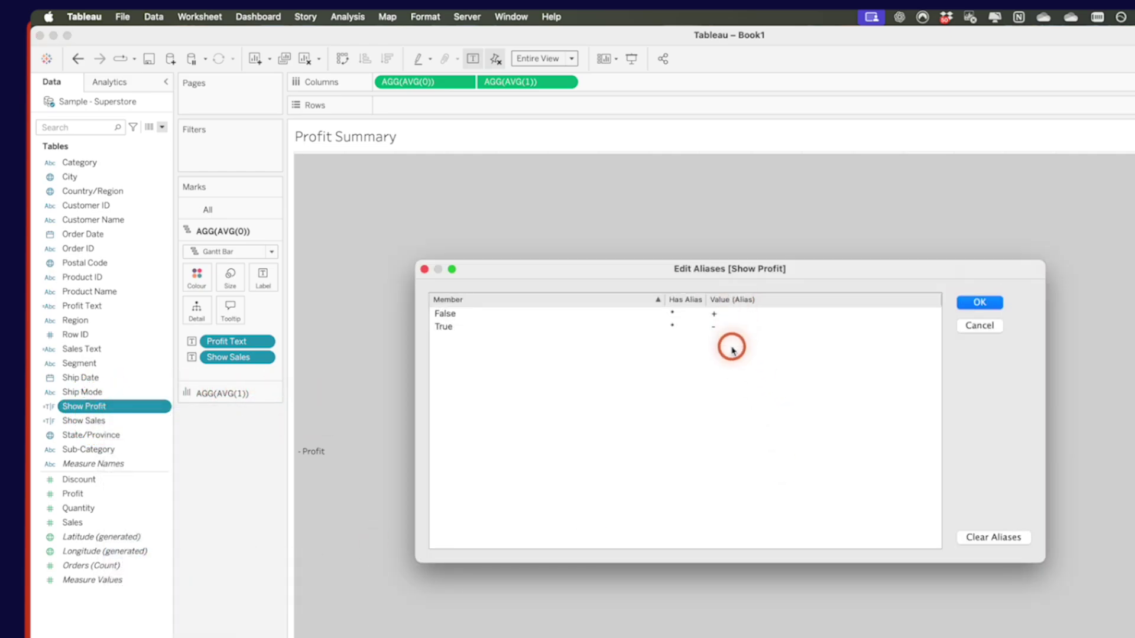
pyautogui.click(980, 303)
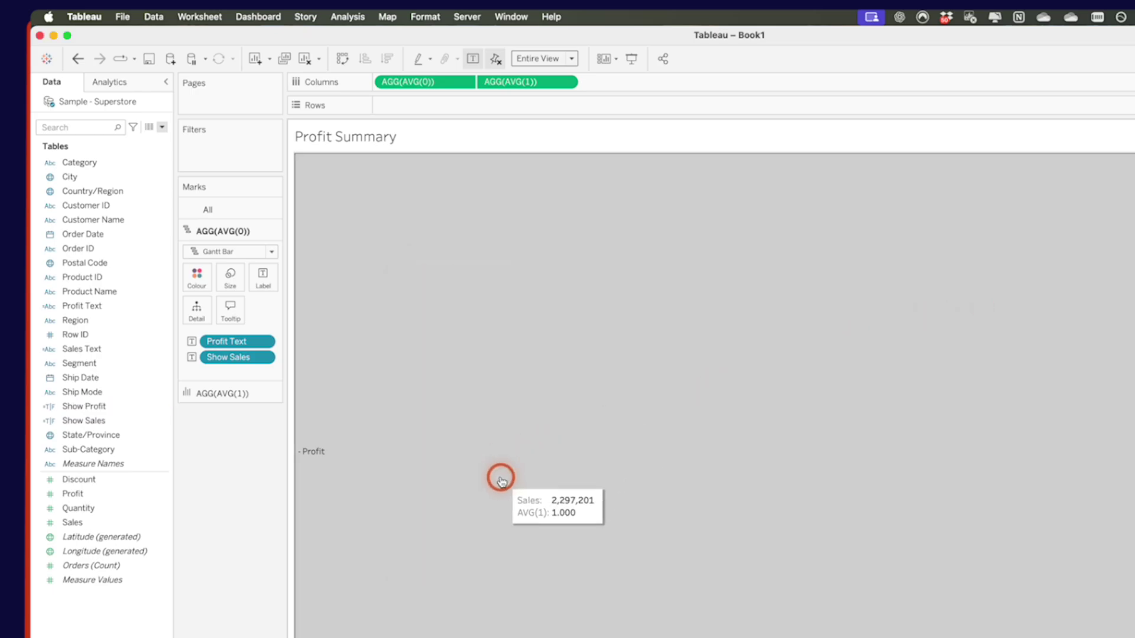
pyautogui.moveTo(81, 412); pyautogui.dragTo(231, 358)
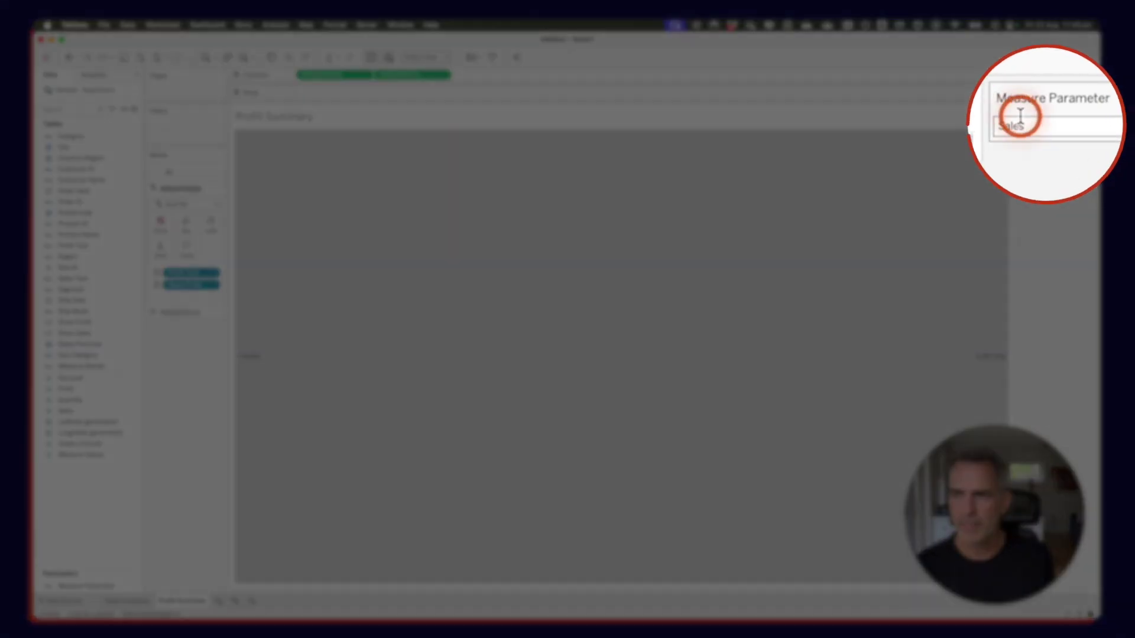
# Set the Measure Parameter value to Profit
pyautogui.click(1025, 126)
pyautogui.write('Profit')
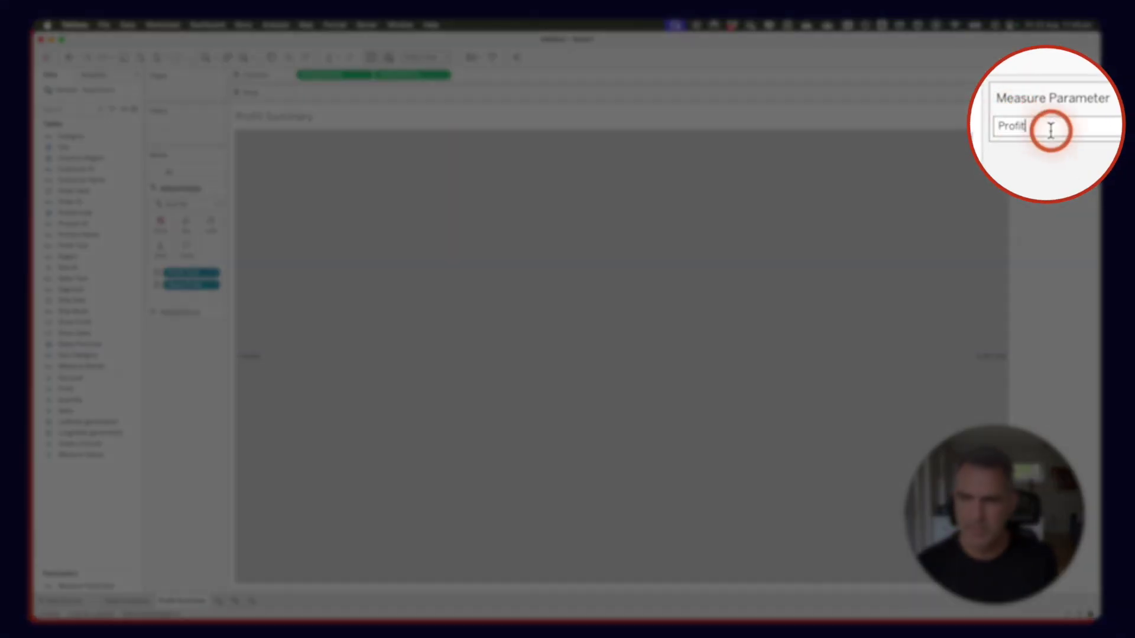
pyautogui.press('Return')
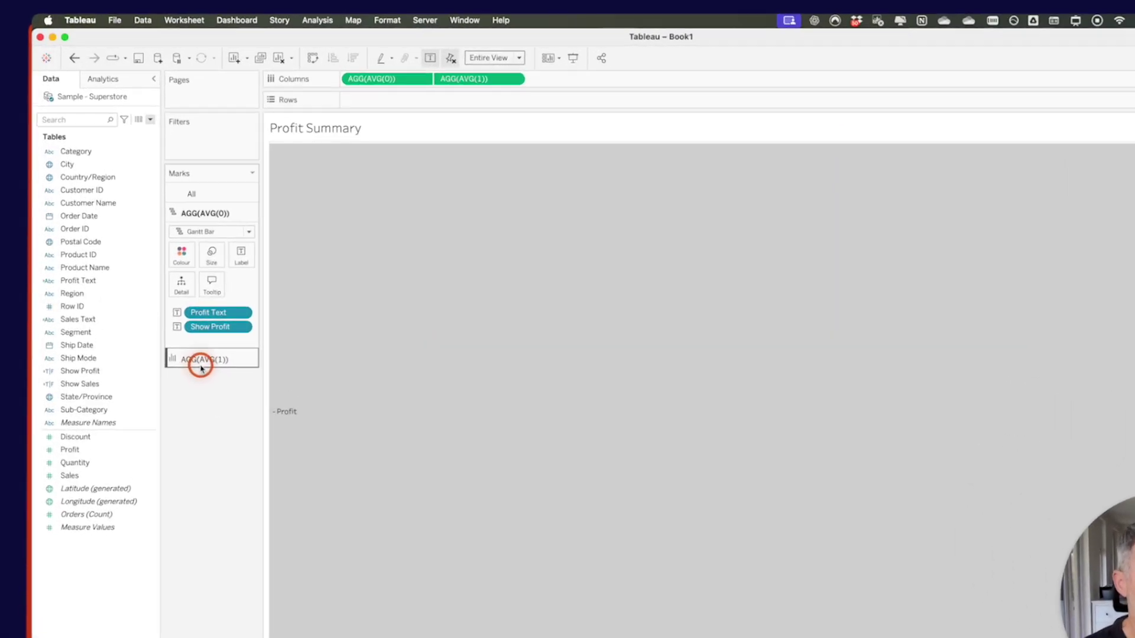
# Replace SUM(Sales) with Profit on the bar layer's marks card
pyautogui.click(175, 314)
pyautogui.click(61, 402)
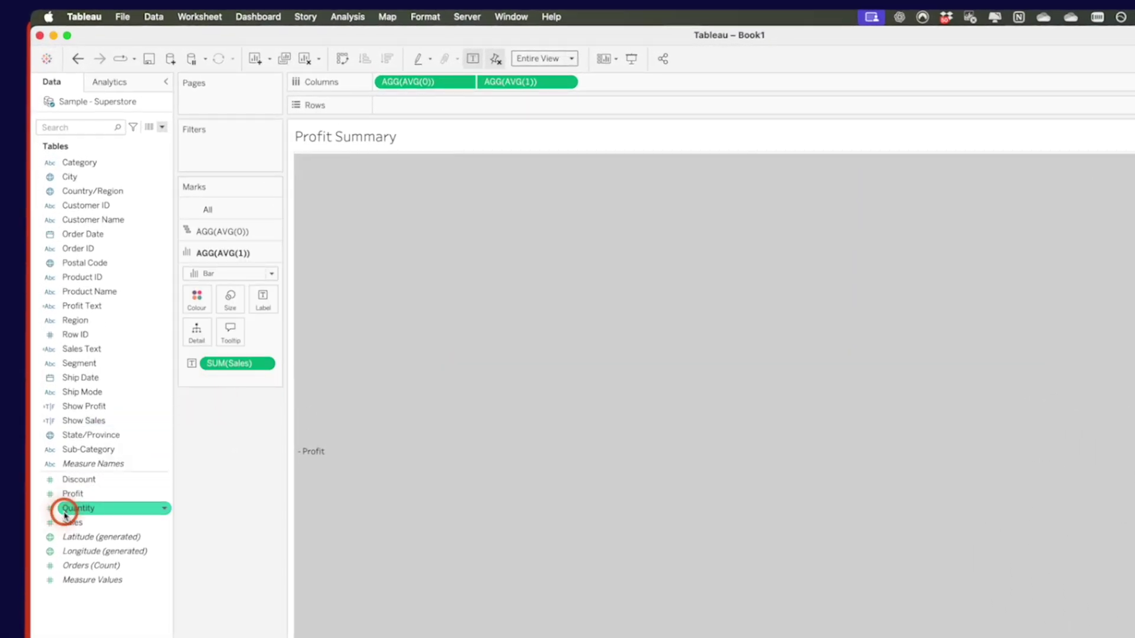
pyautogui.moveTo(72, 494); pyautogui.dragTo(213, 378)
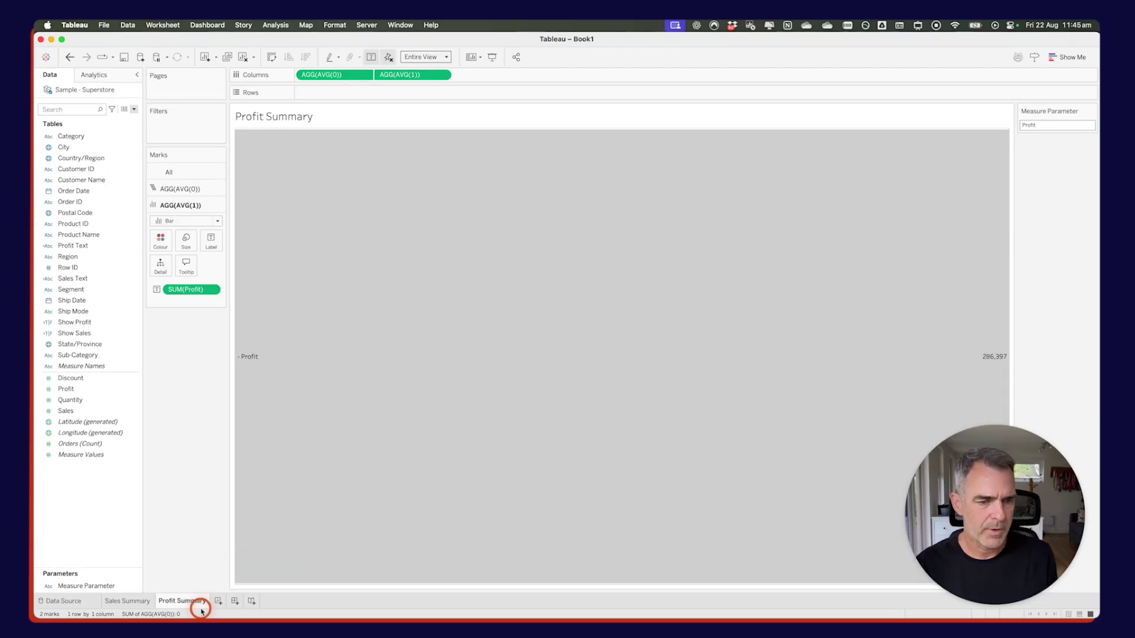
# Duplicate the Profit Summary sheet and name the copy Customer Summary
pyautogui.rightClick(188, 601)
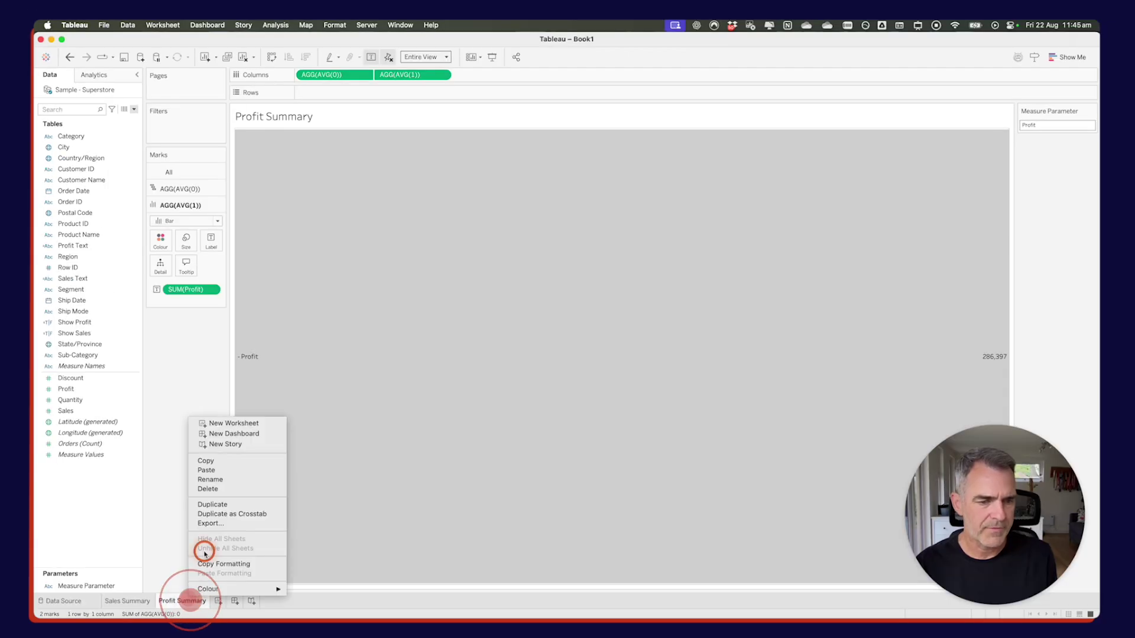
pyautogui.click(203, 504)
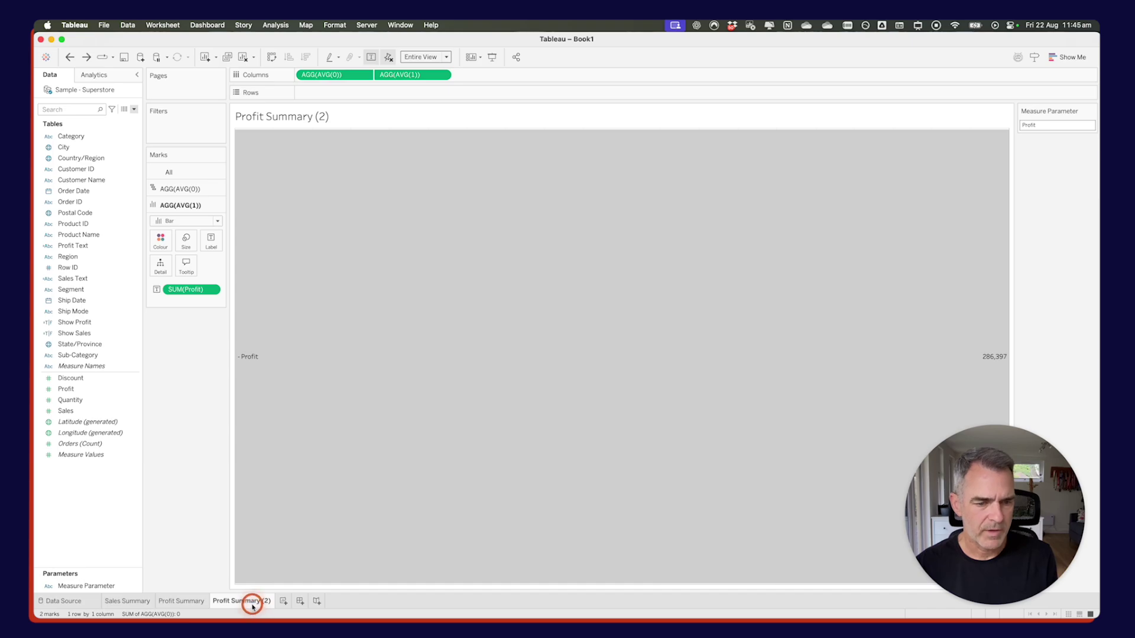
pyautogui.doubleClick(251, 601)
pyautogui.write('Customer')
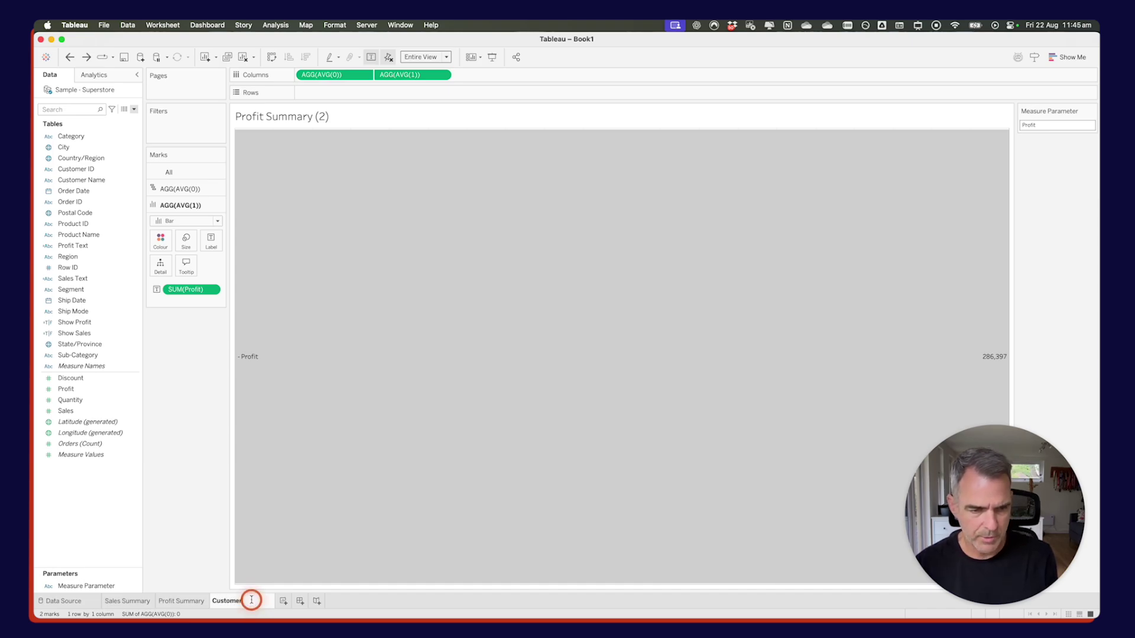
pyautogui.write(' Summary')
pyautogui.press('Return')
# Replace SUM(Profit) on the bar with CNTD(Customer ID)
pyautogui.click(75, 171)
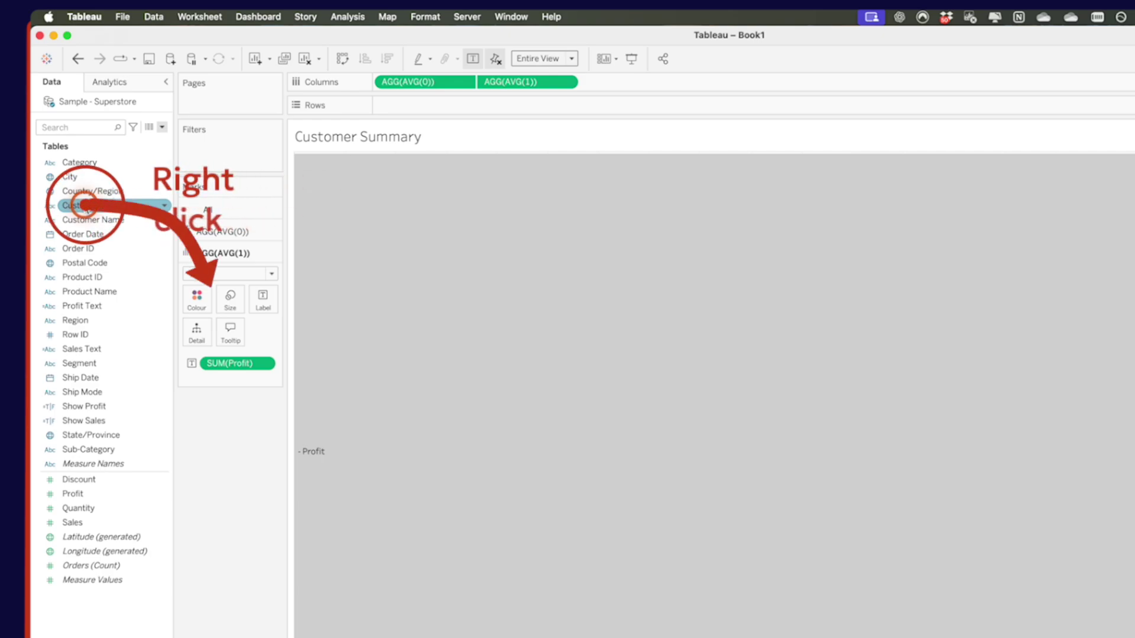
pyautogui.moveTo(86, 207)
pyautogui.mouseDown()
pyautogui.moveTo(205, 365)
pyautogui.moveTo(237, 371)
pyautogui.mouseUp()
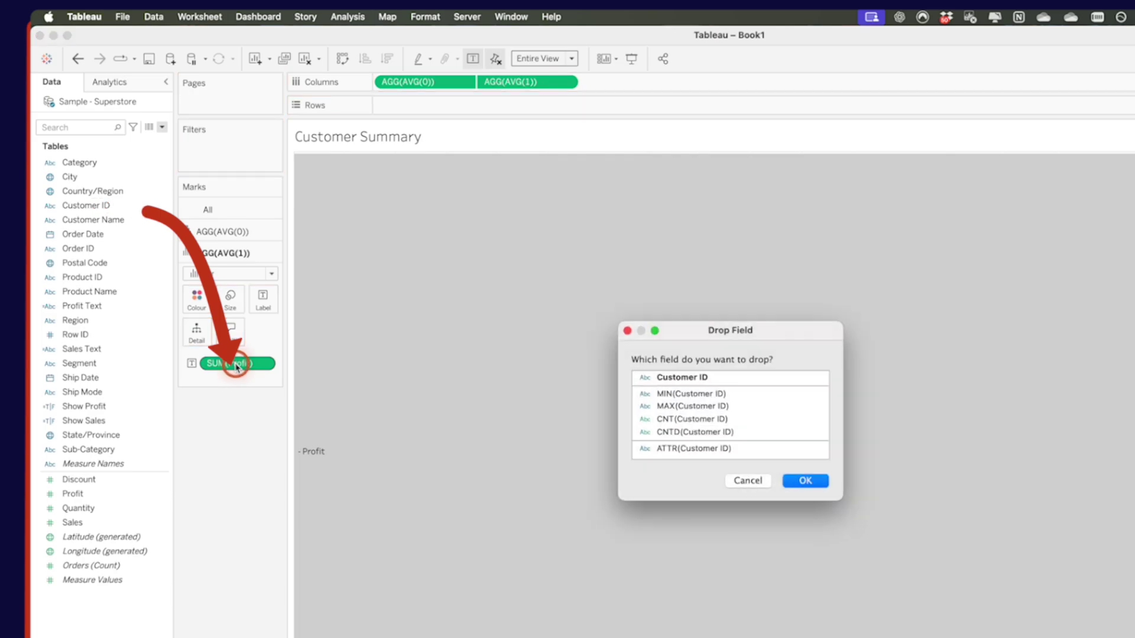
pyautogui.click(680, 431)
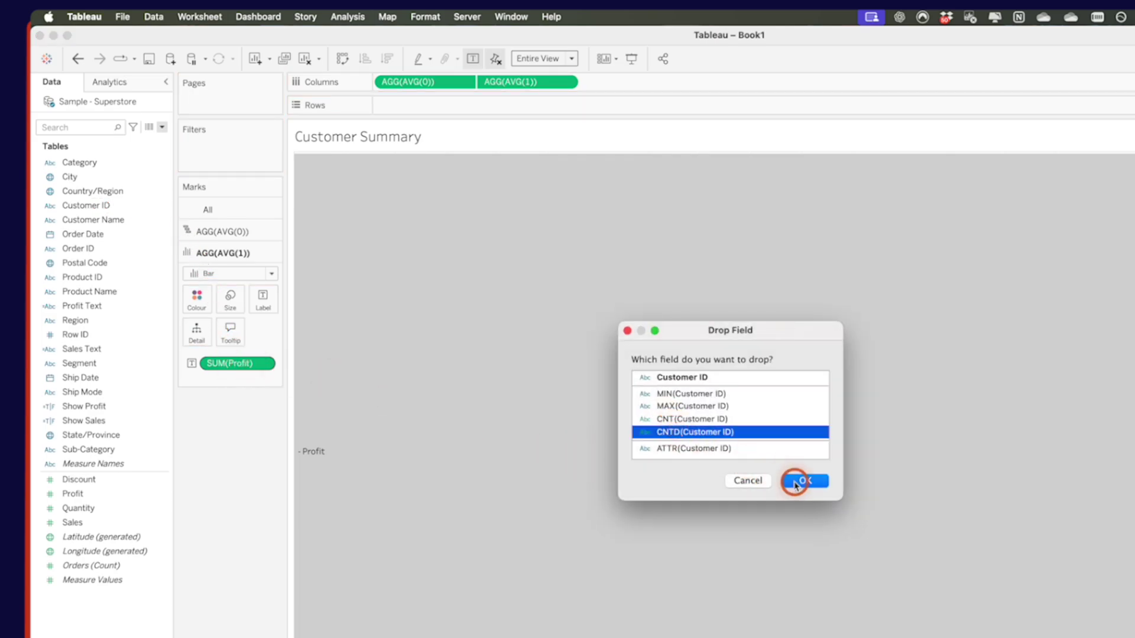
pyautogui.click(795, 481)
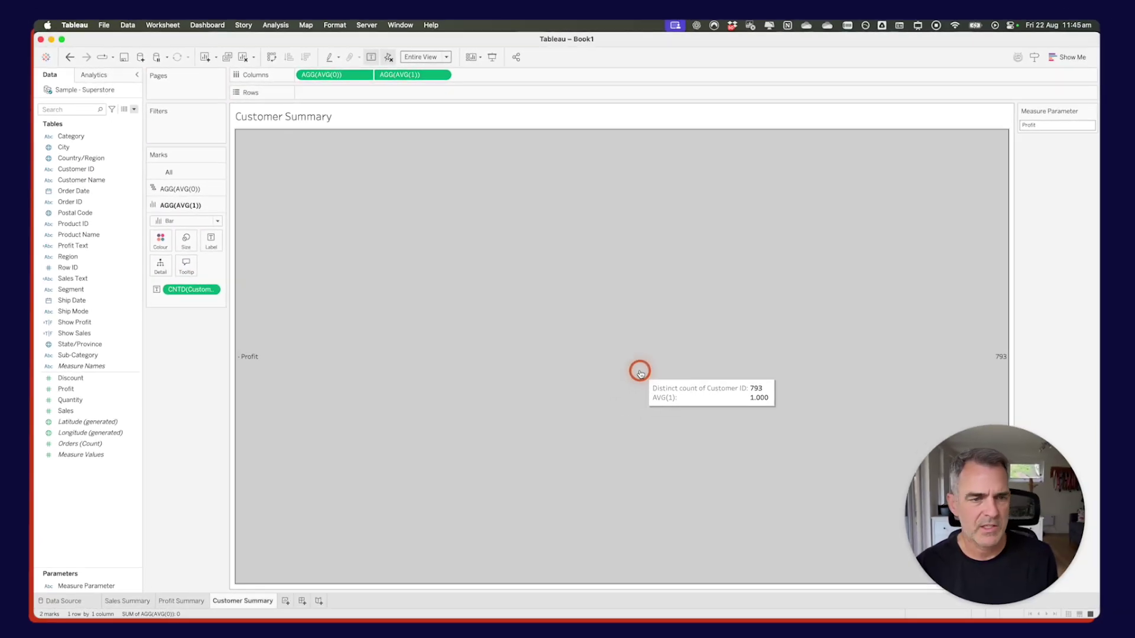
# On the gantt layer, create a Customers Text calculation and swap it in for Profit Text on the label
pyautogui.click(181, 189)
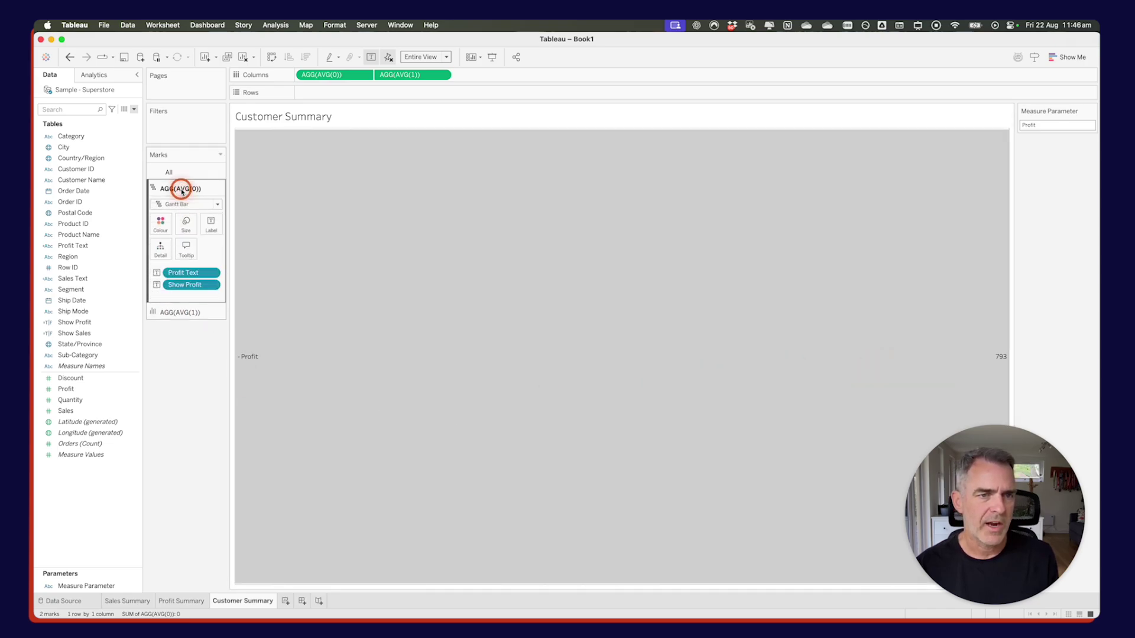
pyautogui.moveTo(184, 289); pyautogui.dragTo(158, 270)
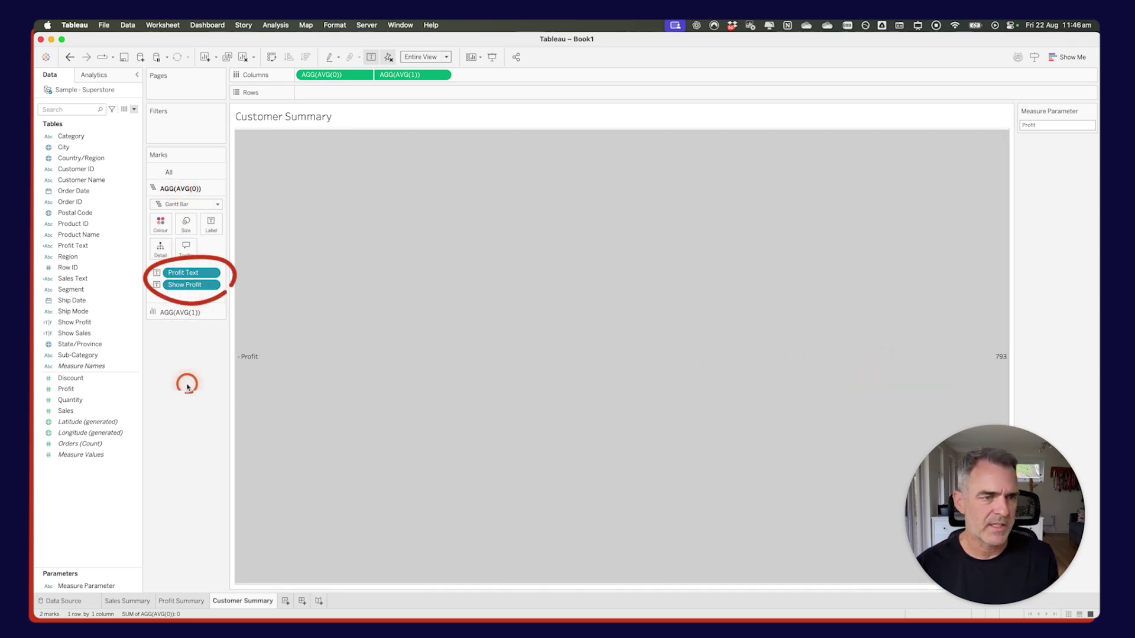
pyautogui.rightClick(84, 489)
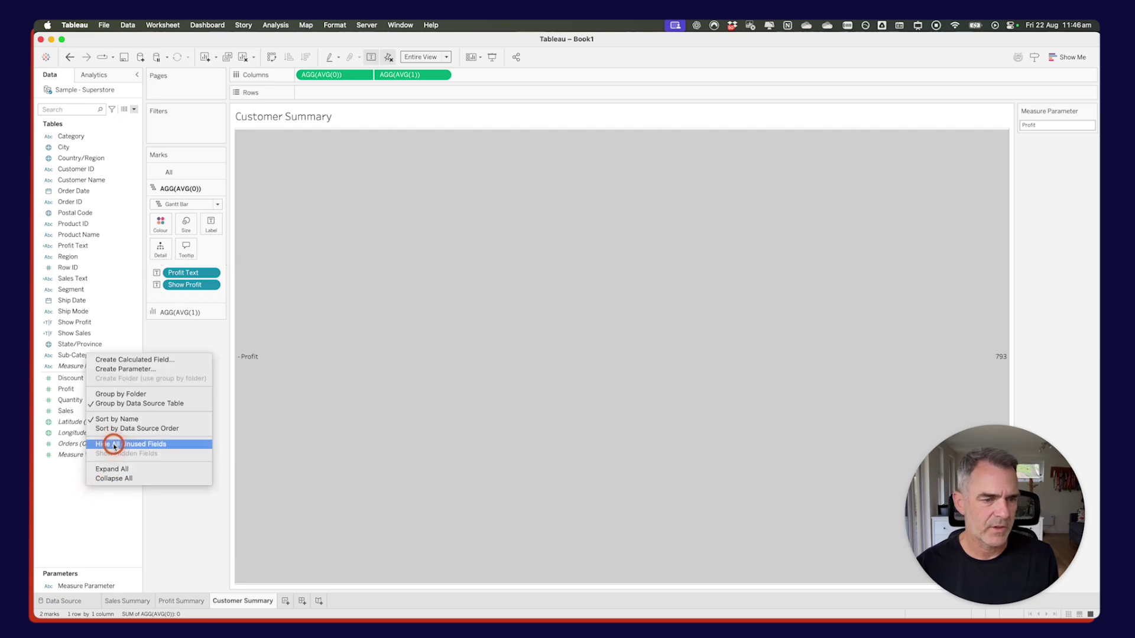
pyautogui.click(119, 361)
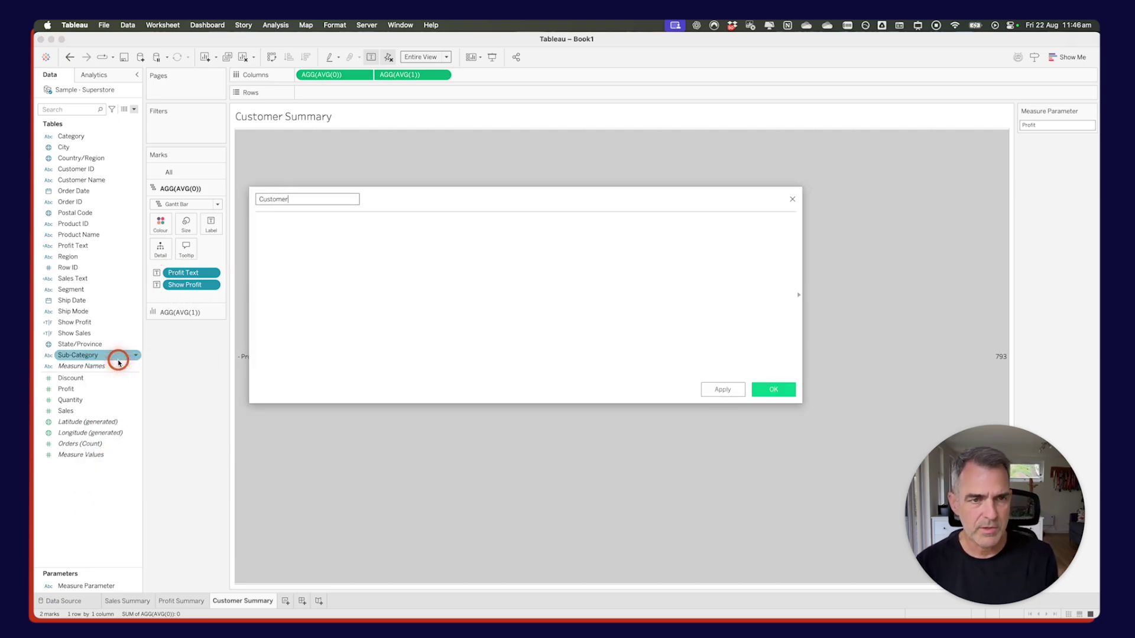
pyautogui.write('Customers Text')
pyautogui.click(416, 311)
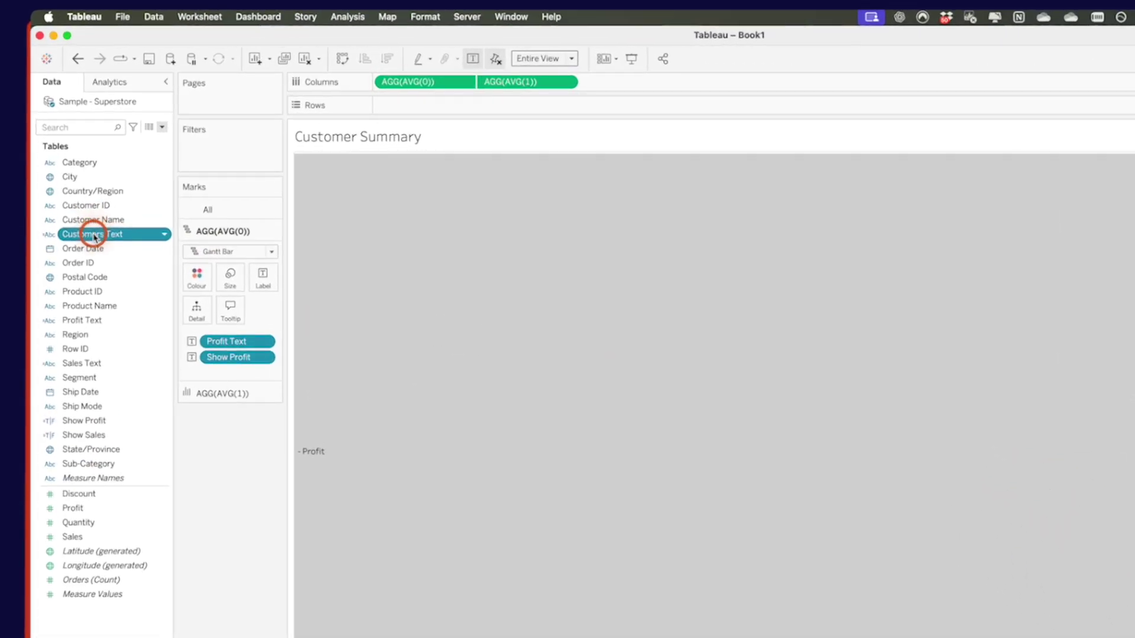
pyautogui.moveTo(95, 237); pyautogui.dragTo(236, 342)
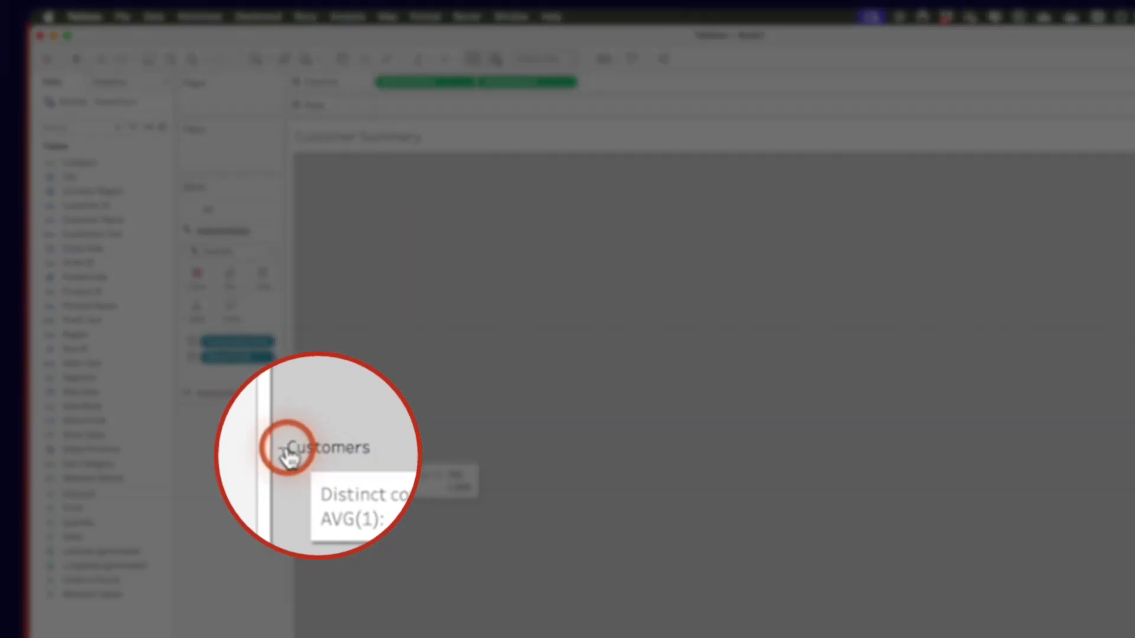
pyautogui.click(67, 421)
# Duplicate Show Profit and edit the copy into Show Customers, testing for 'Customers'
pyautogui.rightClick(68, 420)
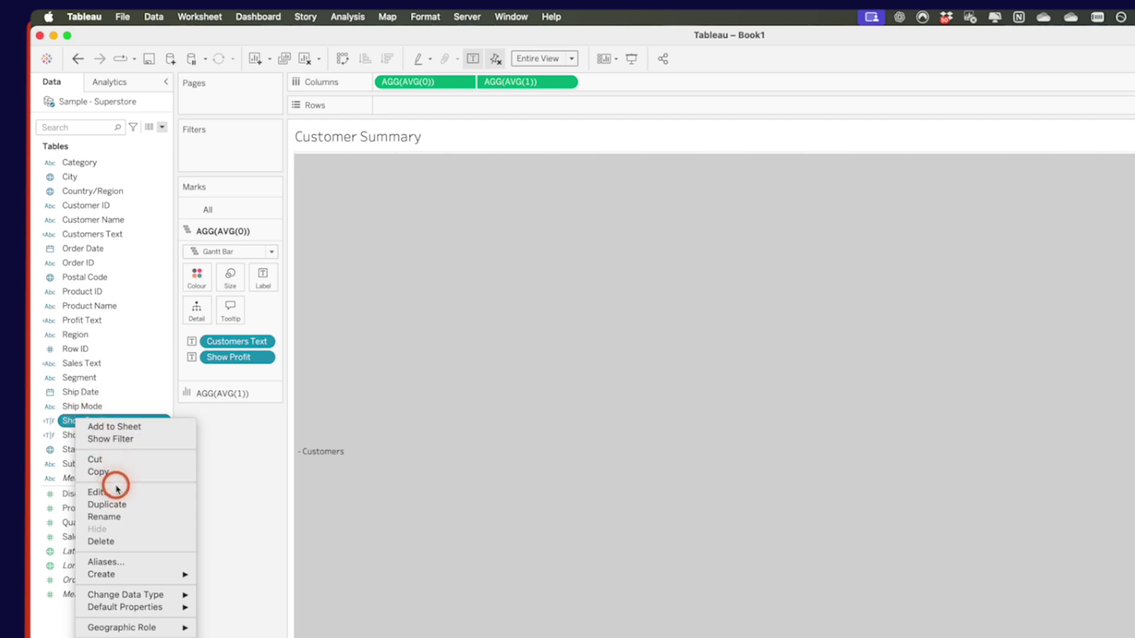
pyautogui.click(118, 505)
pyautogui.rightClick(106, 436)
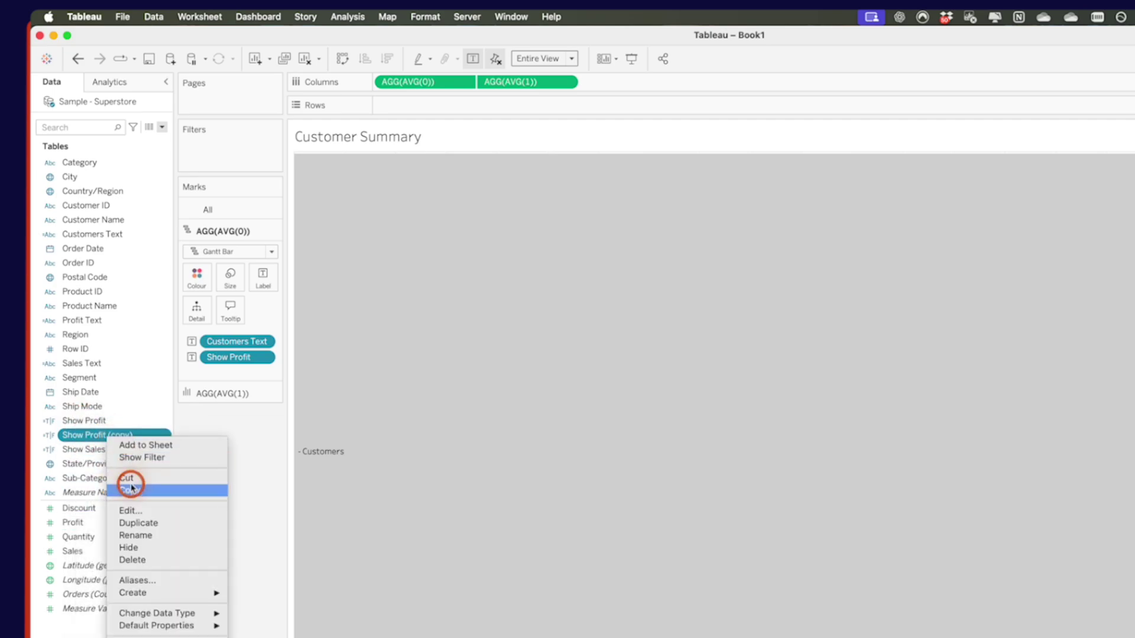
pyautogui.click(131, 511)
pyautogui.click(346, 244)
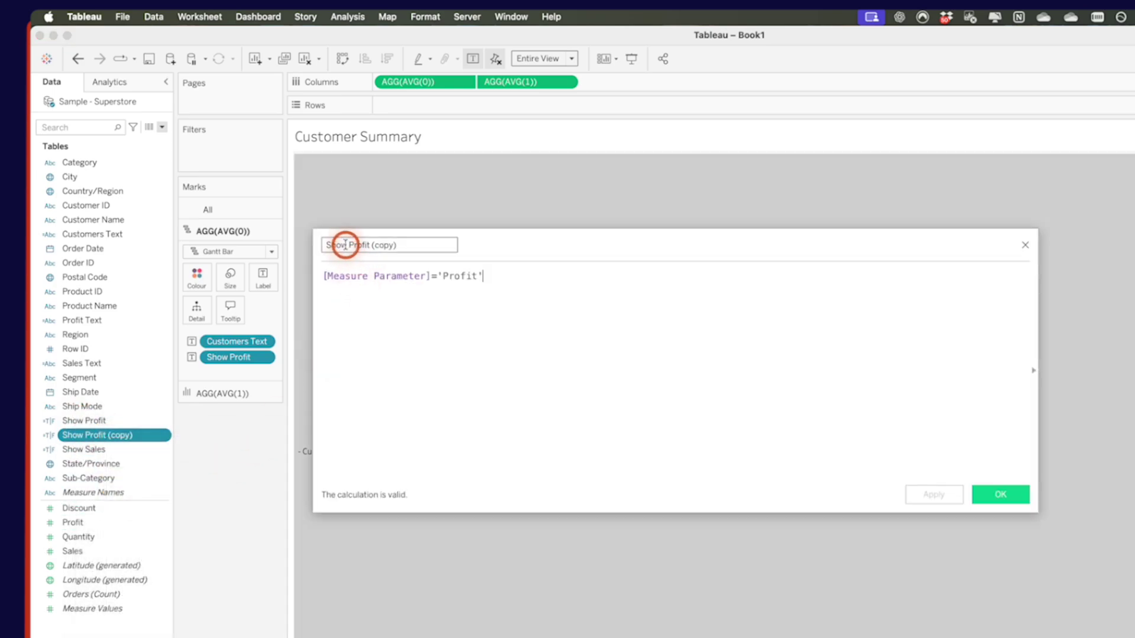
pyautogui.moveTo(349, 245); pyautogui.dragTo(472, 240)
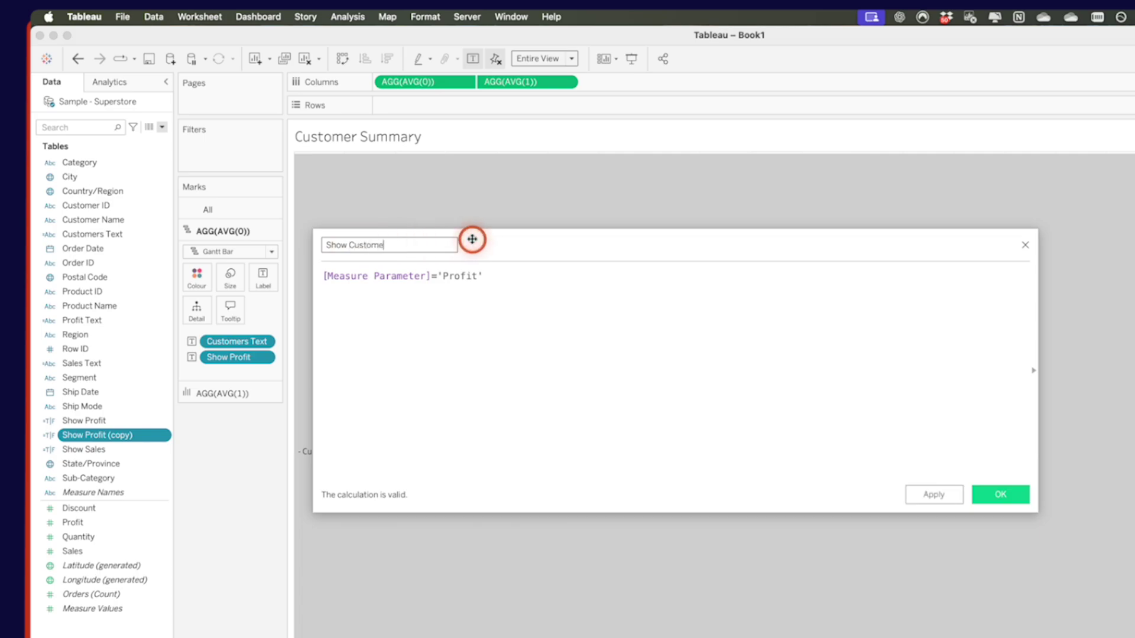
pyautogui.doubleClick(458, 278)
pyautogui.write('Customers')
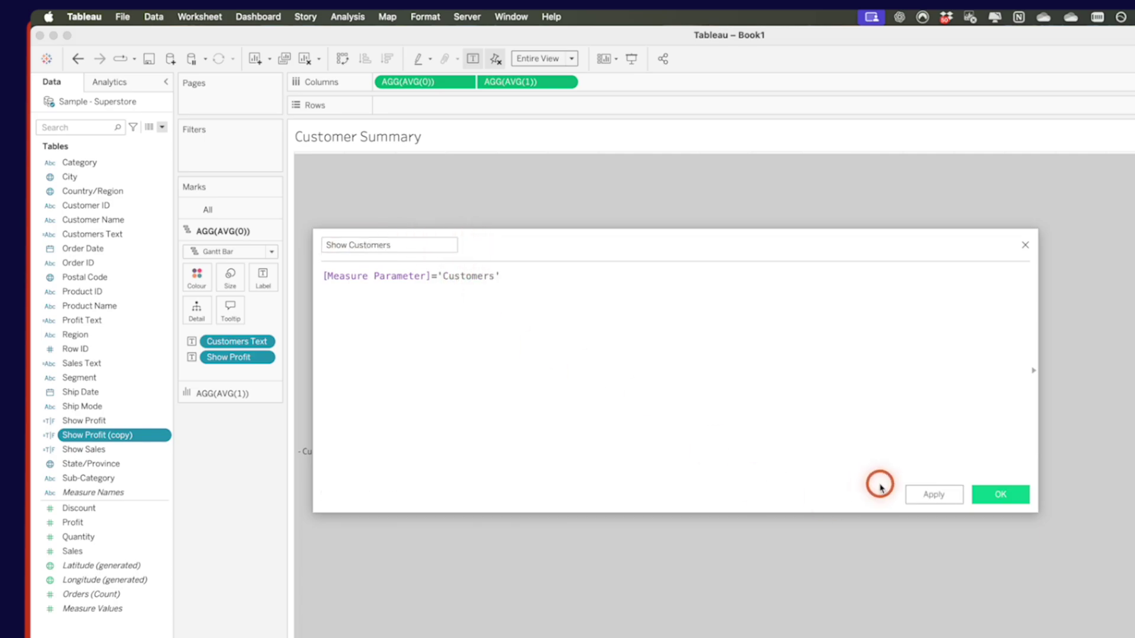
pyautogui.click(1000, 494)
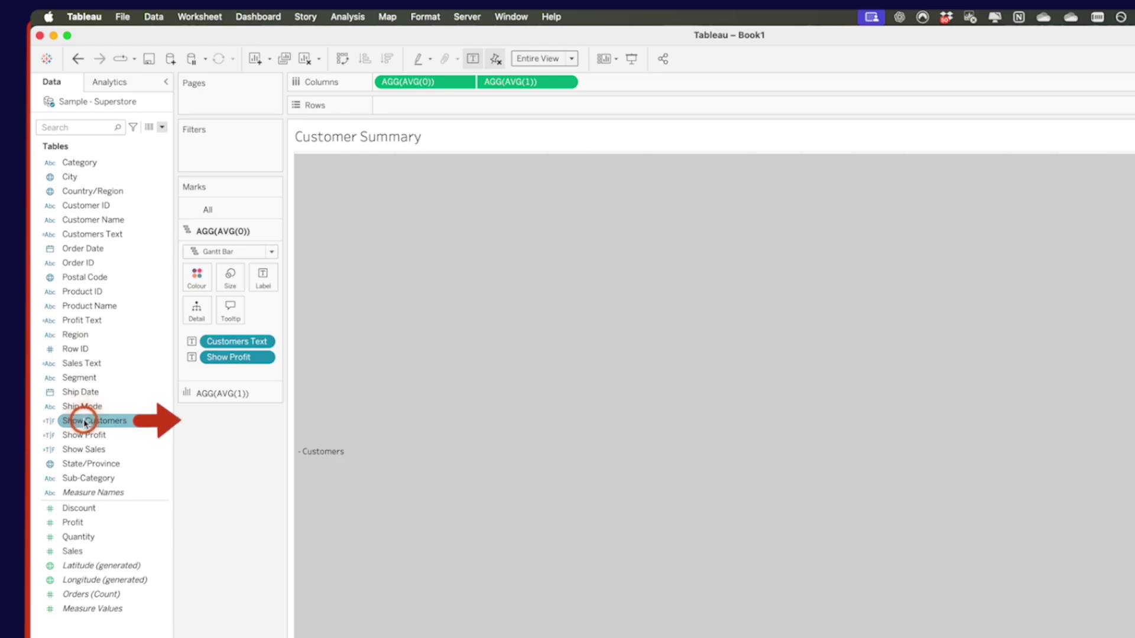
# Swap Show Customers in for Show Profit on the marks and set Measure Parameter to Customers
pyautogui.moveTo(84, 420); pyautogui.dragTo(224, 359)
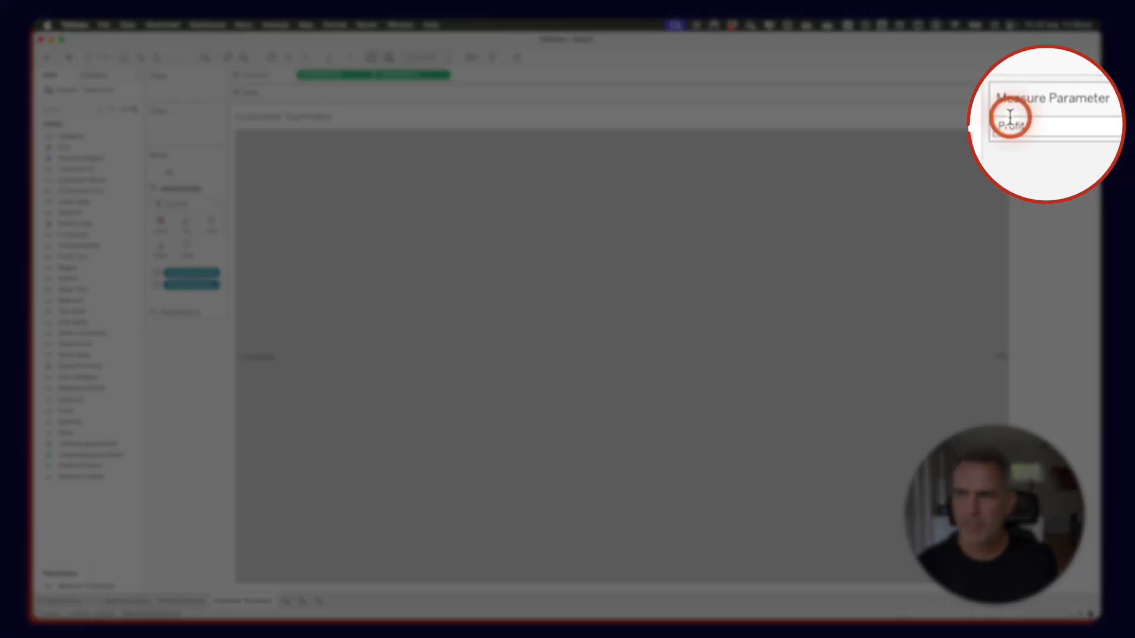
pyautogui.doubleClick(1012, 124)
pyautogui.write('Customer')
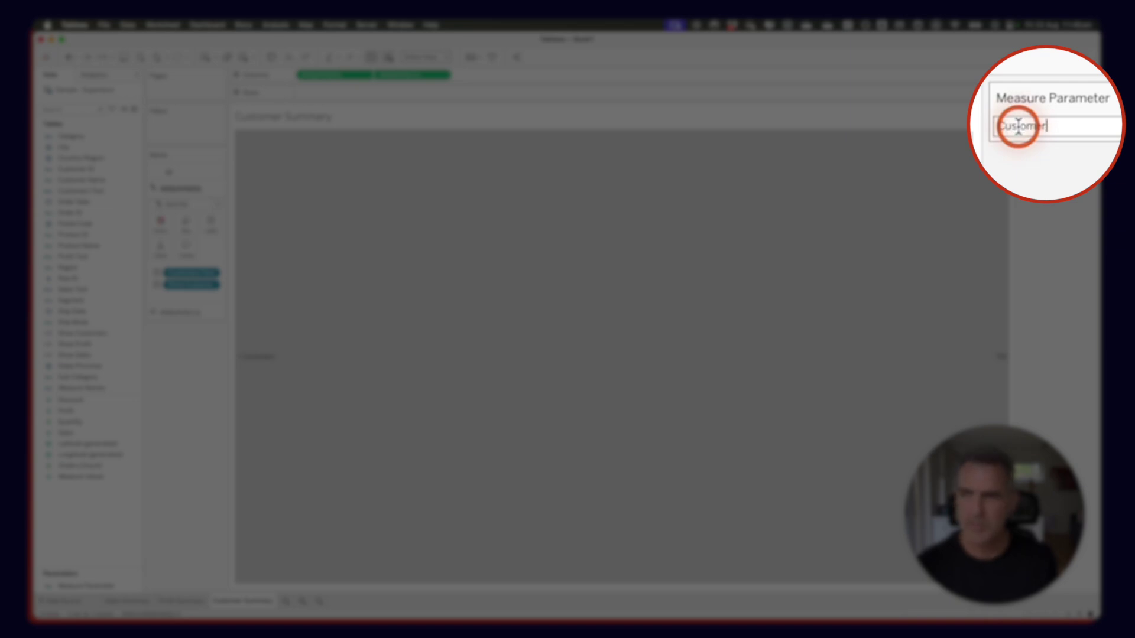
pyautogui.write('s')
pyautogui.press('Return')
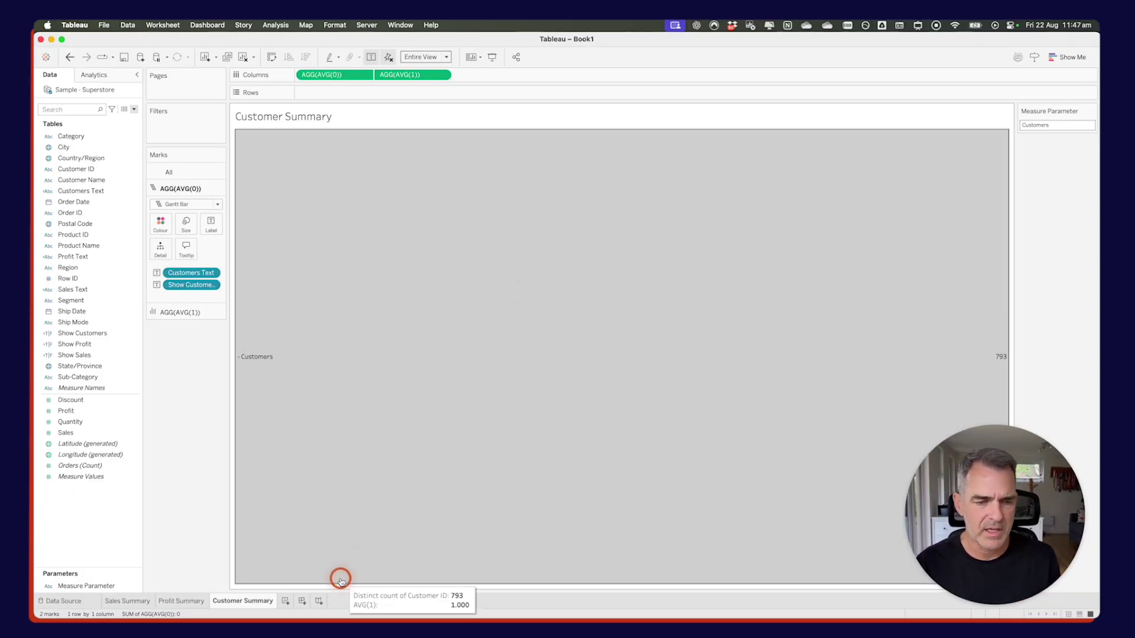
# On a new worksheet, plot SUM(Sales) against continuous QUARTER(Order Date) as a line
pyautogui.click(286, 602)
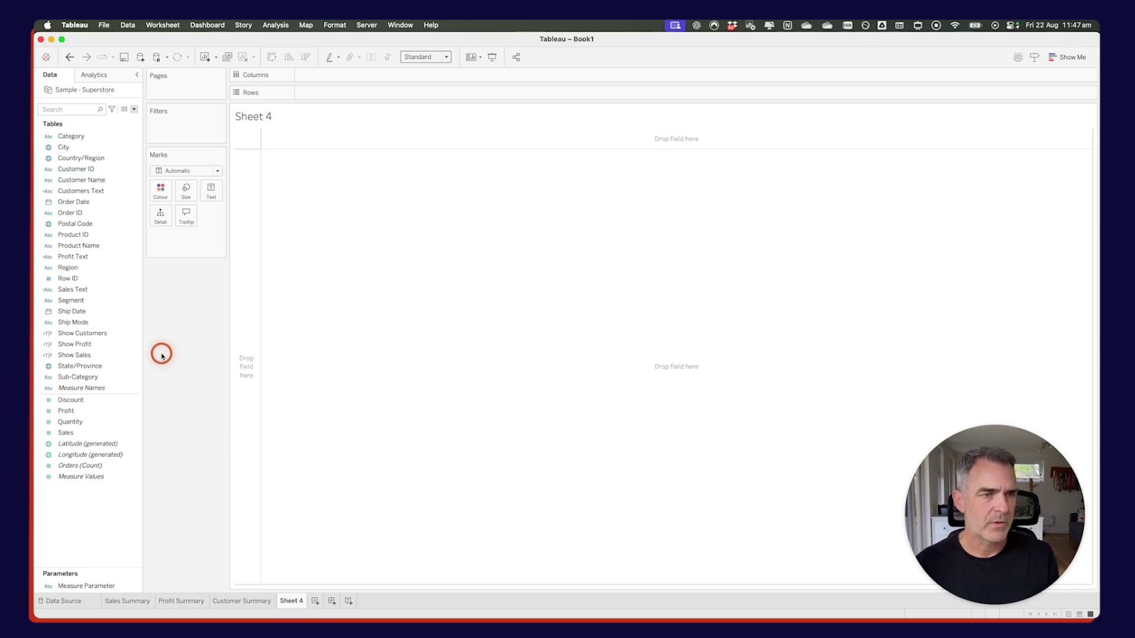
pyautogui.click(67, 203)
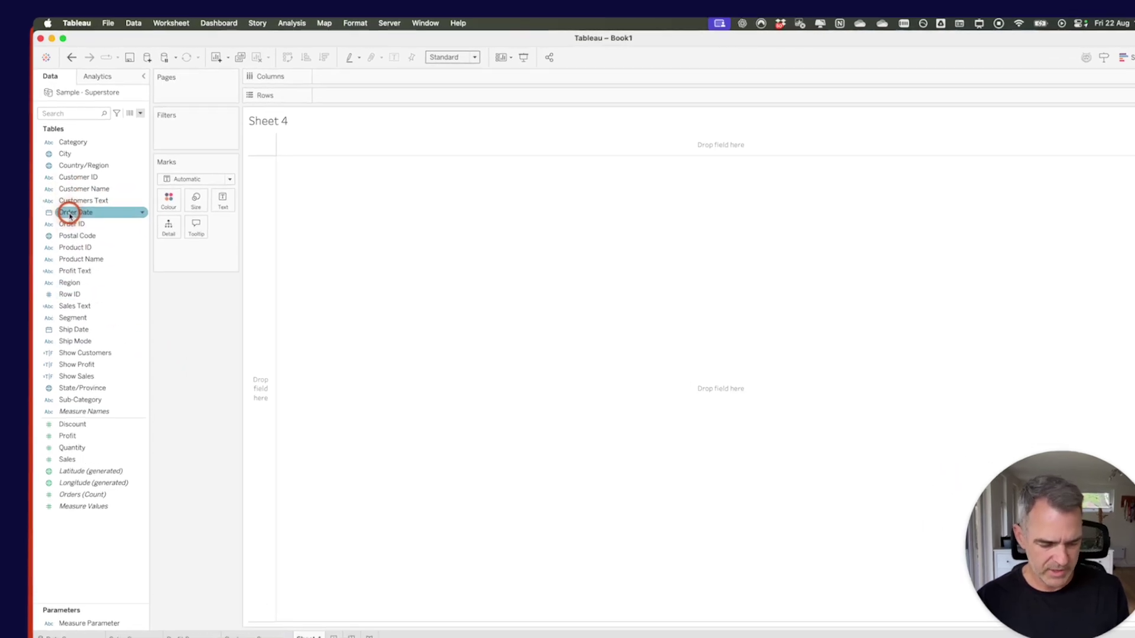
pyautogui.moveTo(67, 203); pyautogui.dragTo(320, 75)
pyautogui.moveTo(407, 85); pyautogui.dragTo(406, 83)
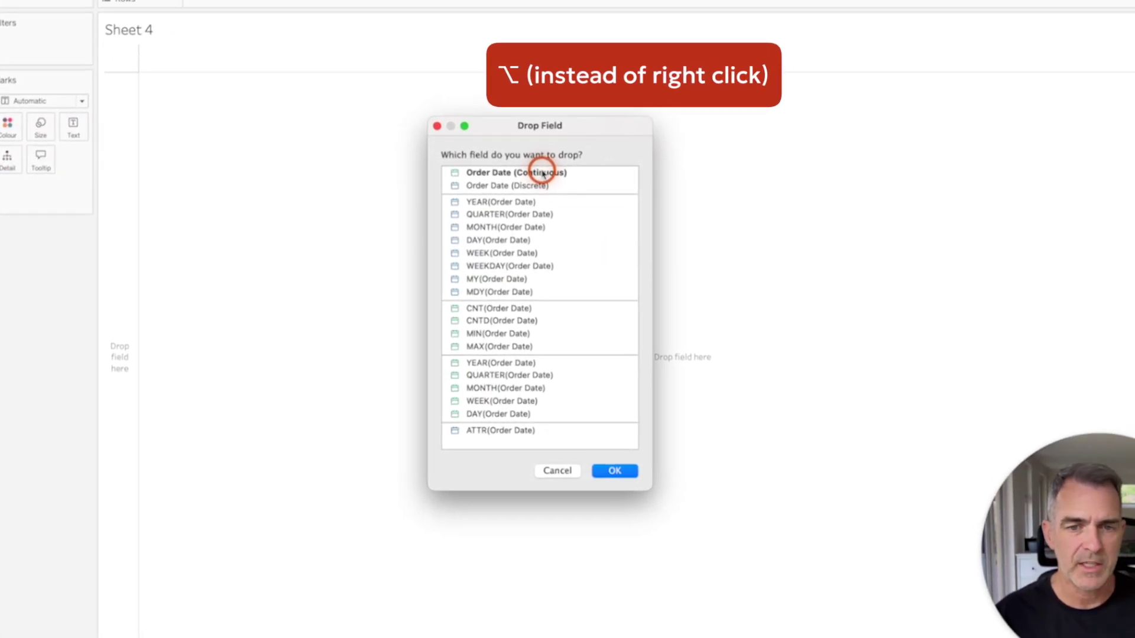
pyautogui.click(509, 375)
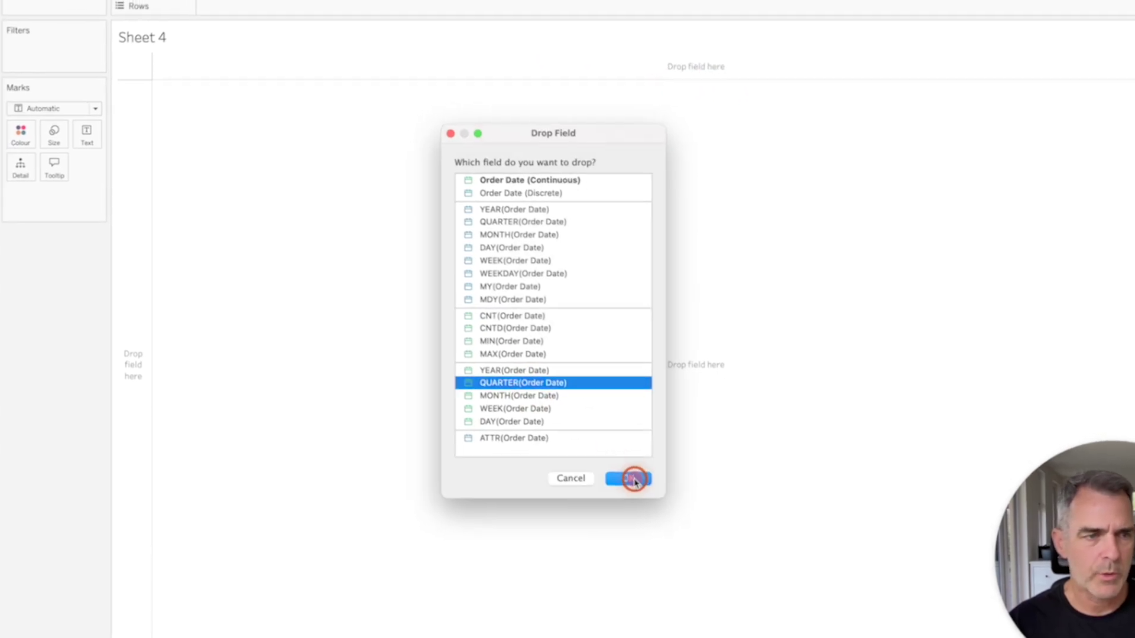
pyautogui.click(621, 478)
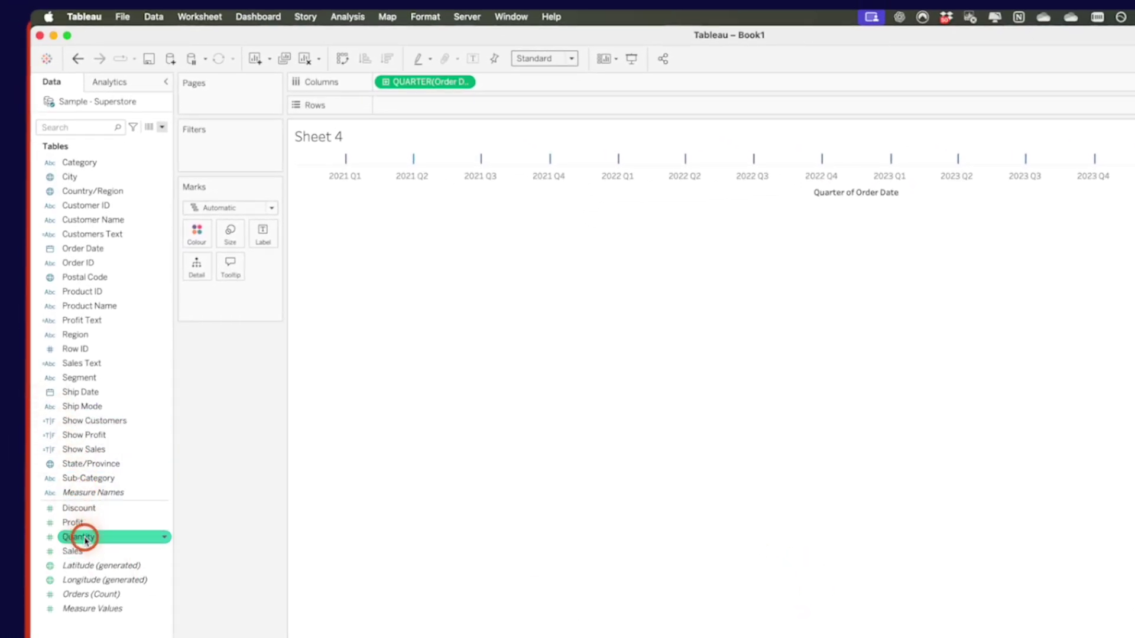
pyautogui.moveTo(83, 549); pyautogui.dragTo(421, 110)
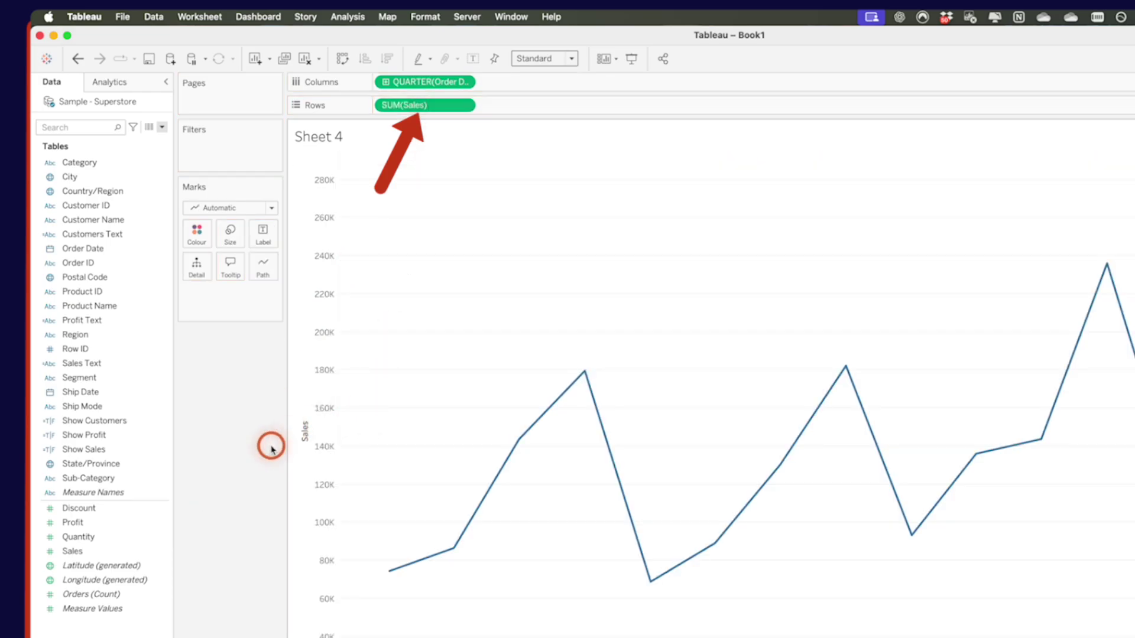
# Rename the sheet Quarterly Sales and add a new blank worksheet
pyautogui.click(291, 601)
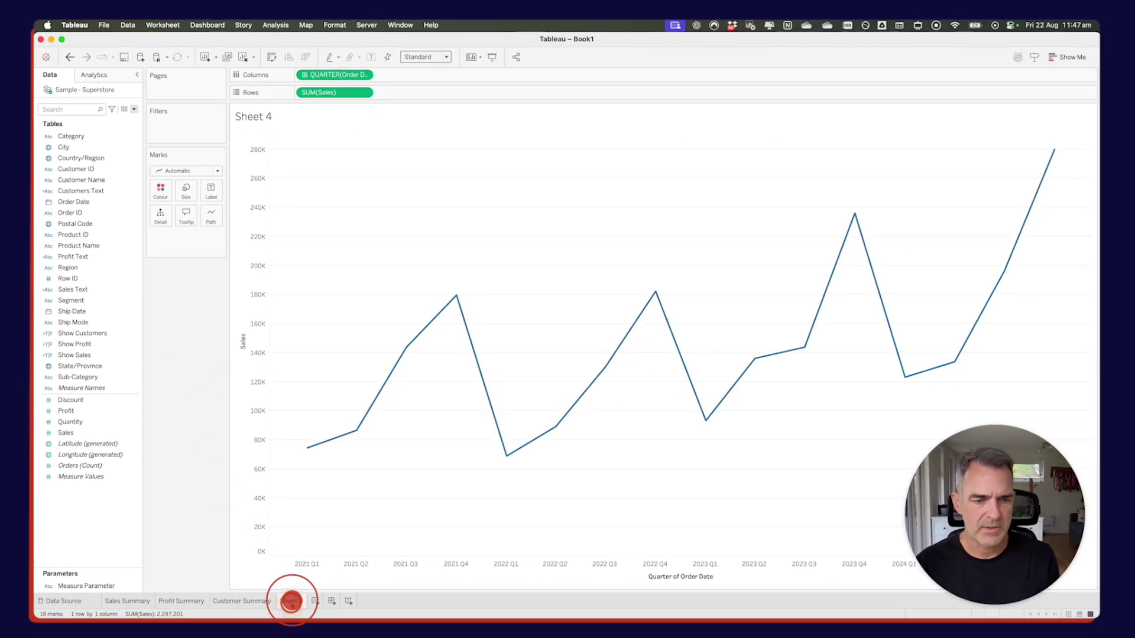
pyautogui.write('Quart')
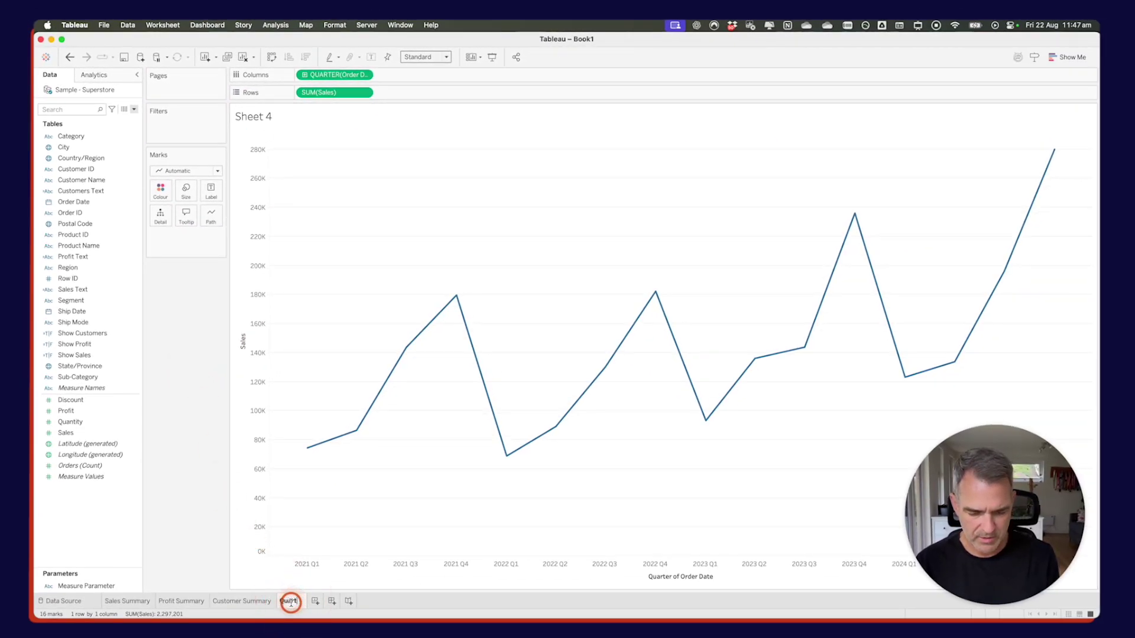
pyautogui.write('erly Sales')
pyautogui.click(356, 577)
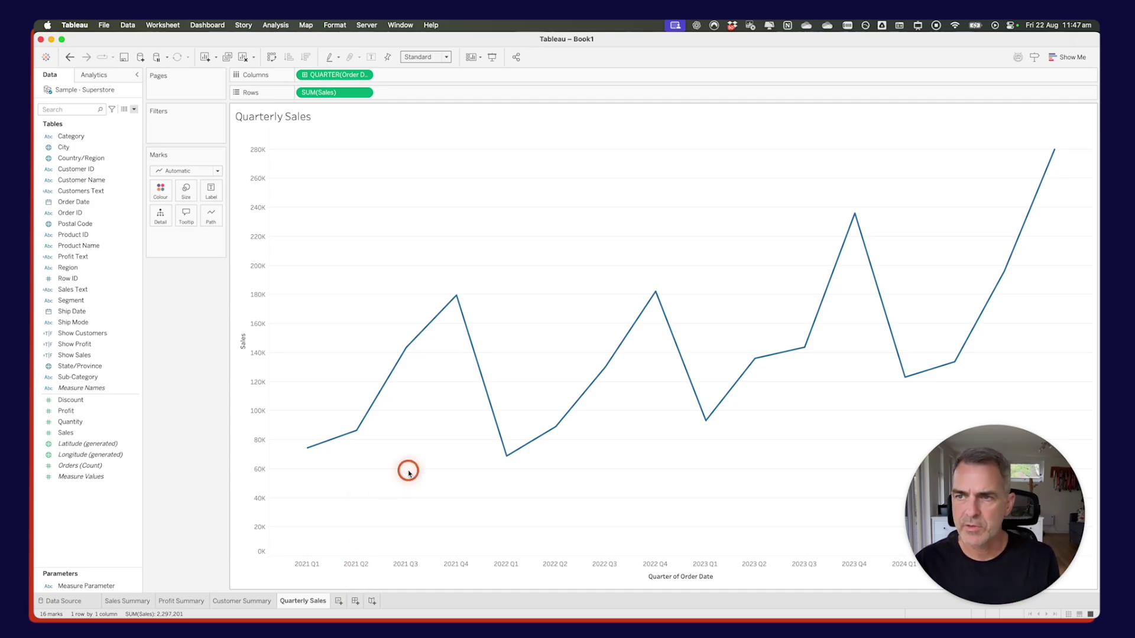
pyautogui.click(339, 601)
pyautogui.click(126, 345)
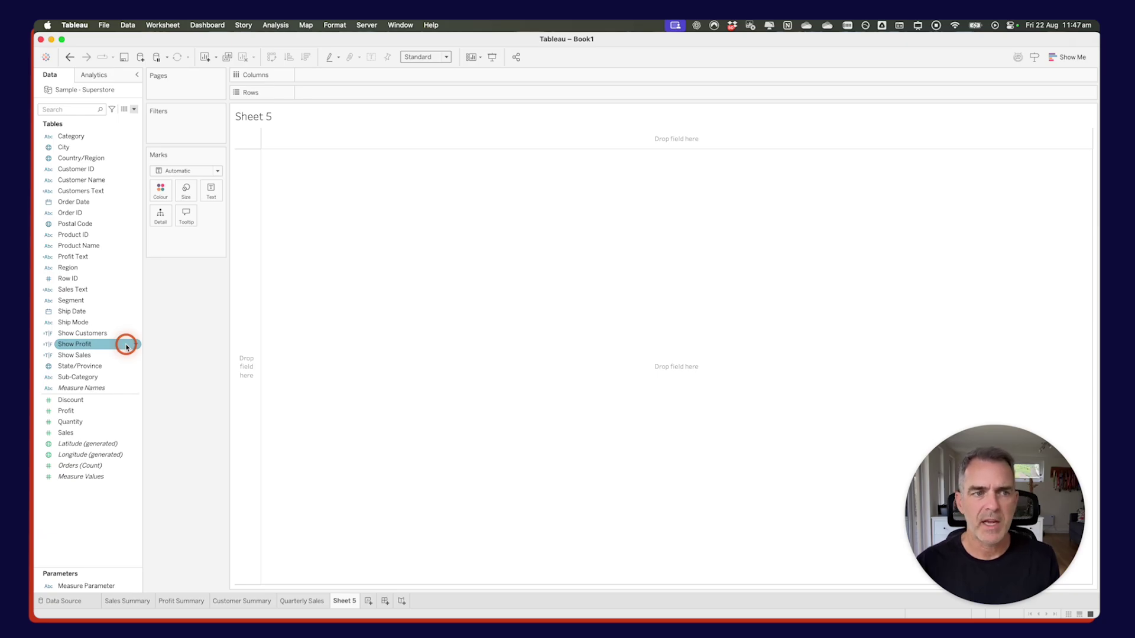
# Map the states from State/Province and colour them by SUM(Profit)
pyautogui.click(91, 366)
pyautogui.doubleClick(90, 366)
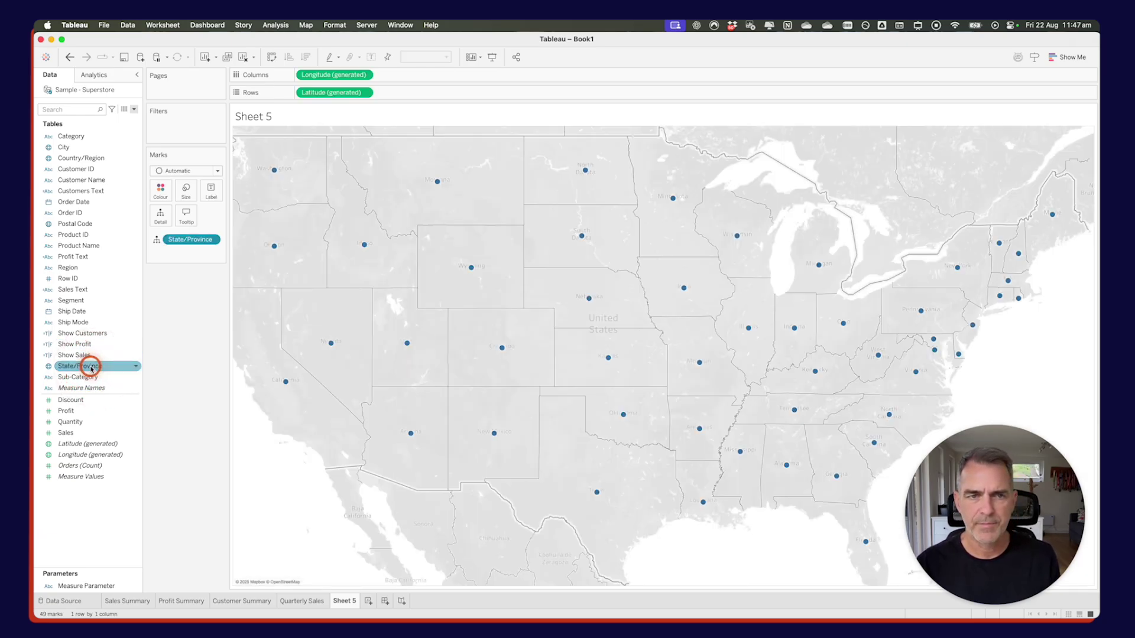
pyautogui.click(60, 281)
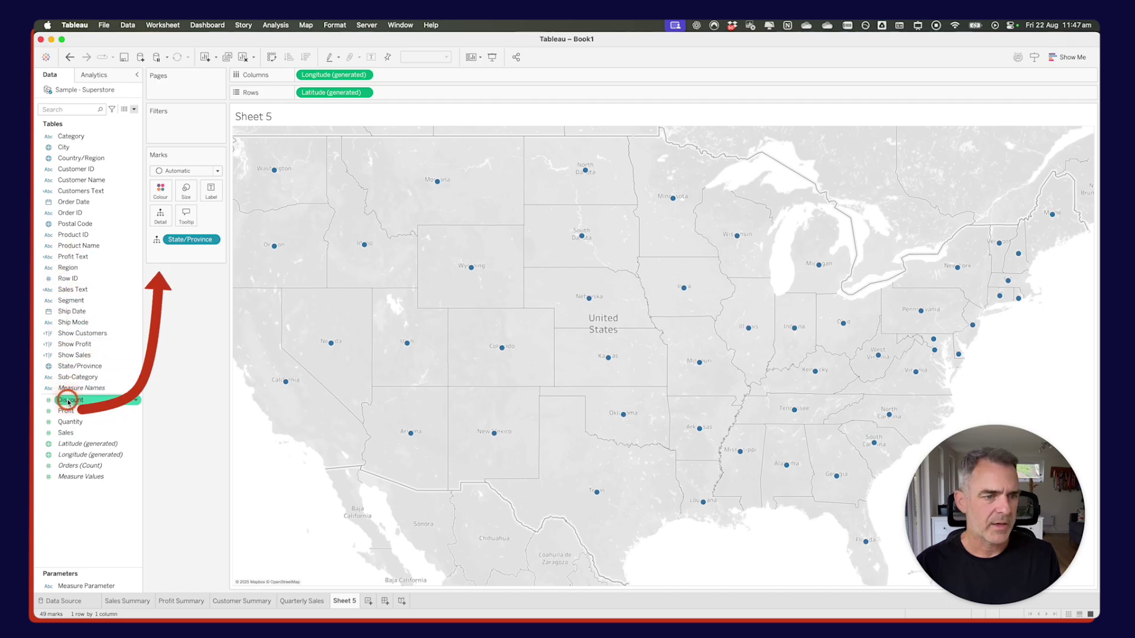
pyautogui.moveTo(66, 411); pyautogui.dragTo(160, 190)
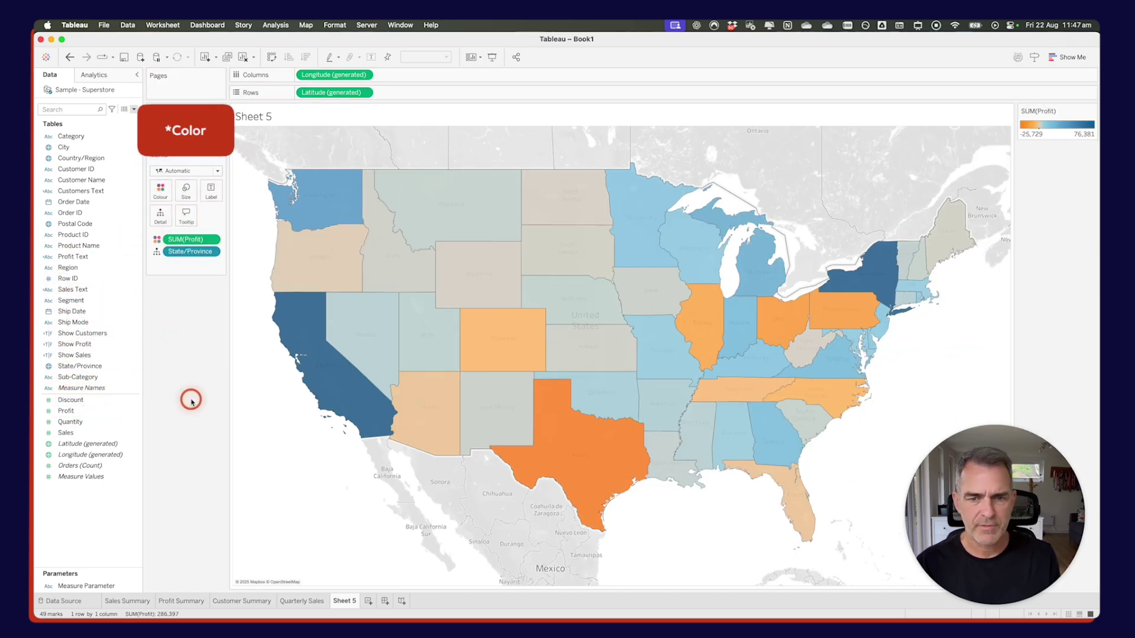
# Wash out the background map layers at 100, rename the sheet Profit by State, and add a new worksheet
pyautogui.rightClick(298, 499)
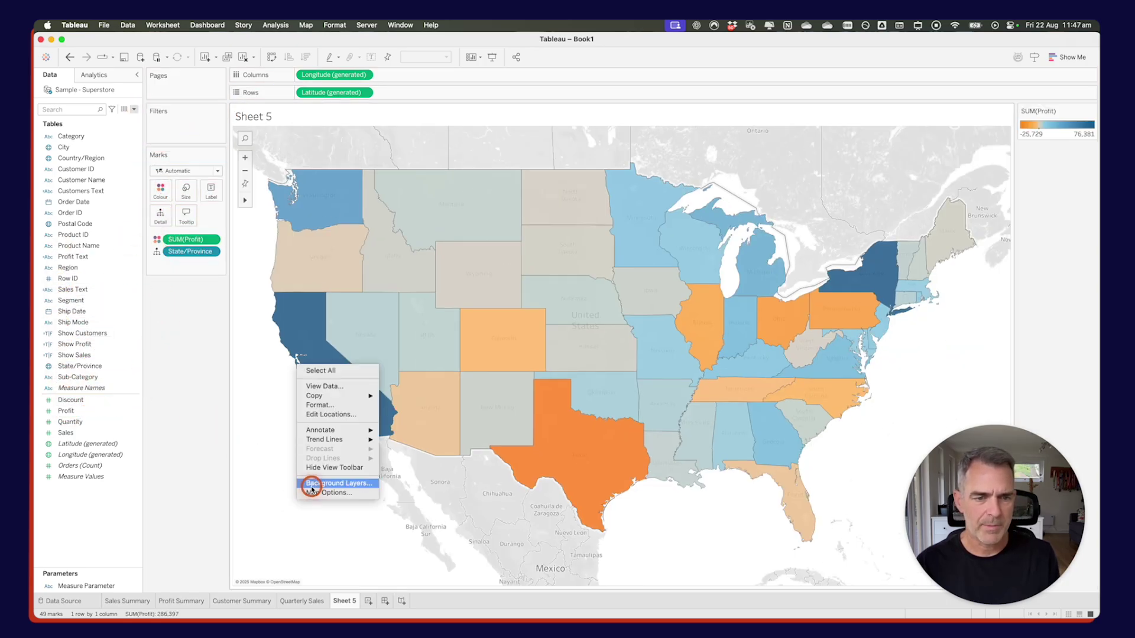
pyautogui.click(311, 488)
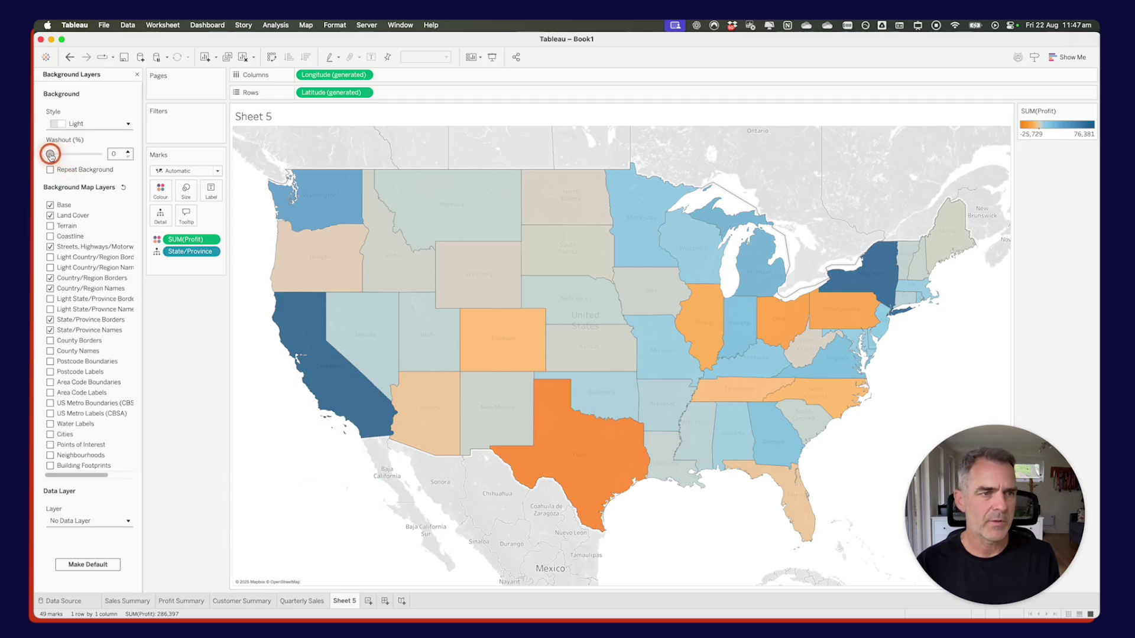
pyautogui.click(117, 153)
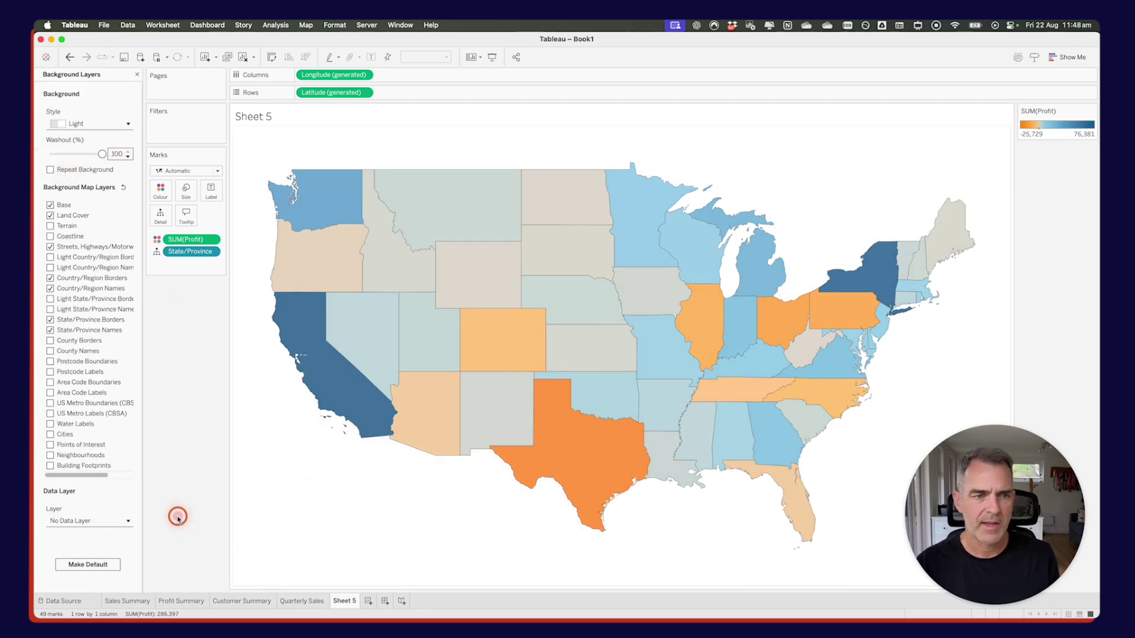
pyautogui.click(138, 74)
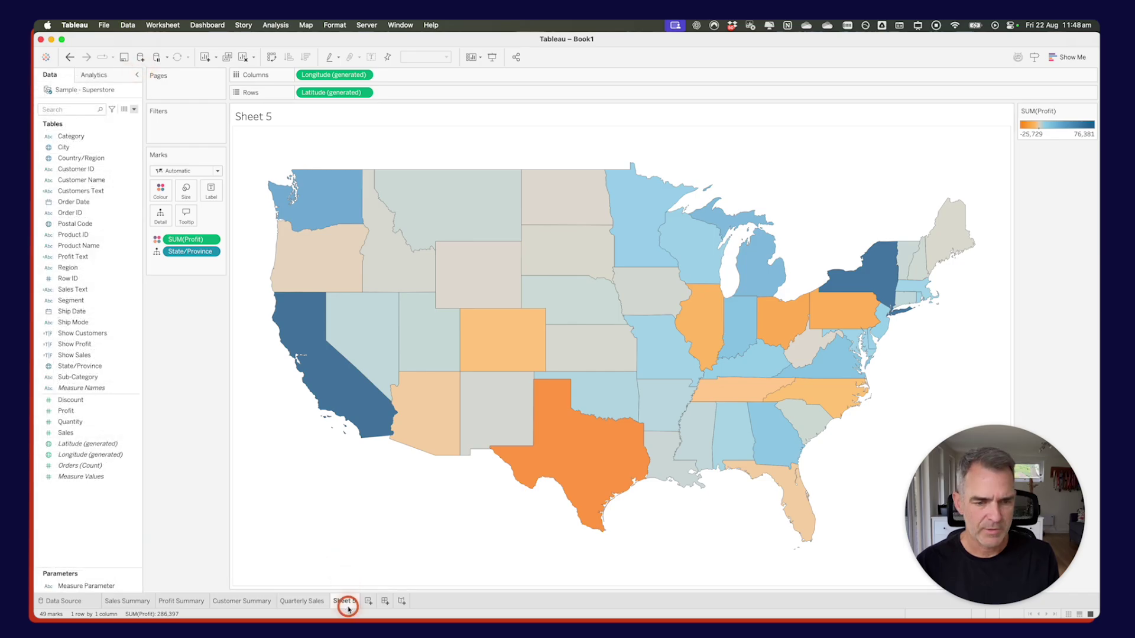
pyautogui.doubleClick(349, 604)
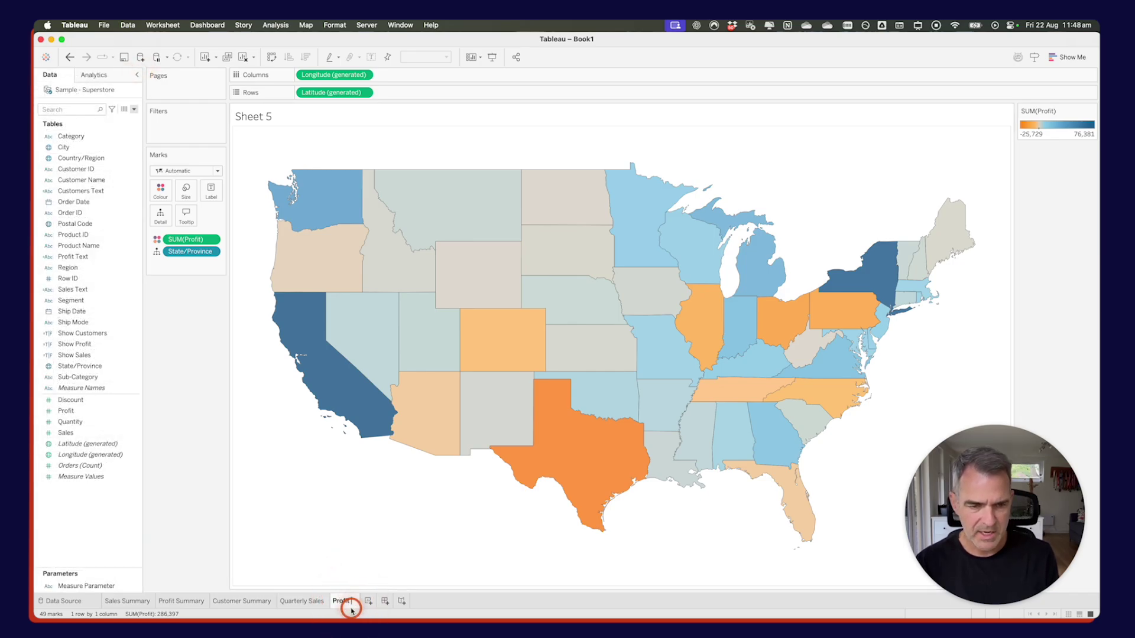
pyautogui.click(387, 601)
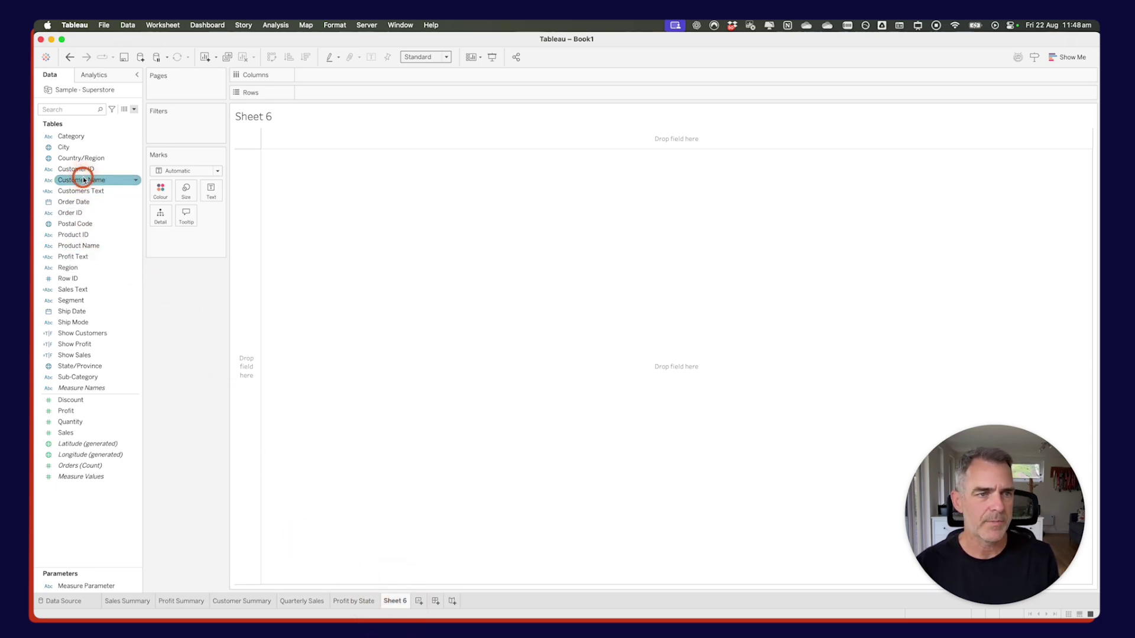
# Chart SUM(Sales) bars by Customer Name sorted descending, hiding the Customer Name row label
pyautogui.moveTo(96, 223); pyautogui.dragTo(306, 232)
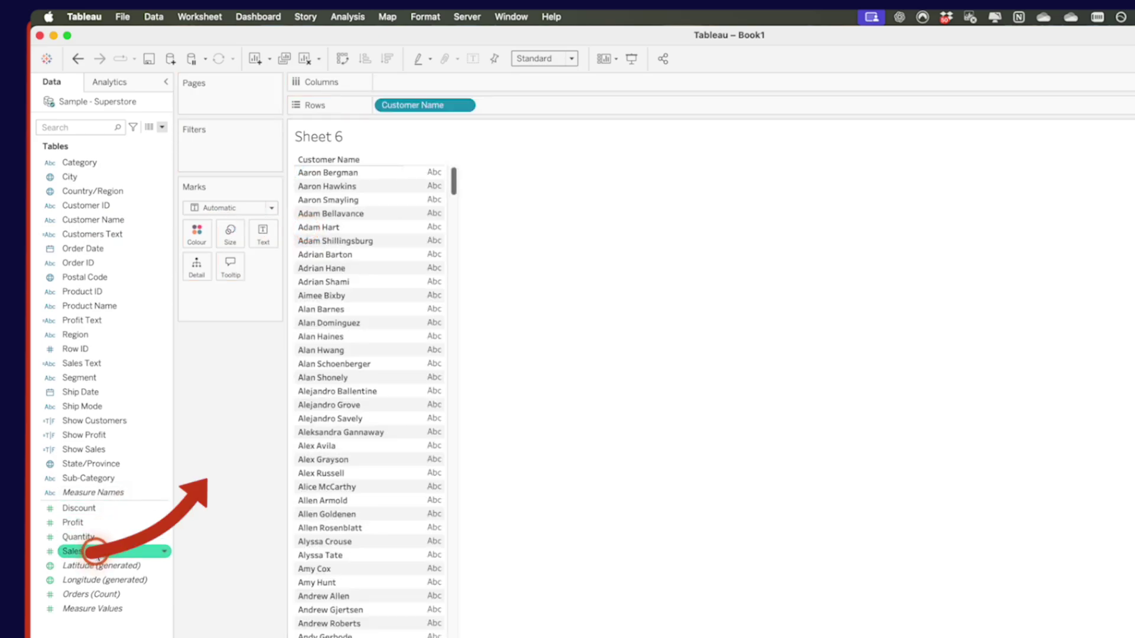
pyautogui.moveTo(88, 551); pyautogui.dragTo(408, 86)
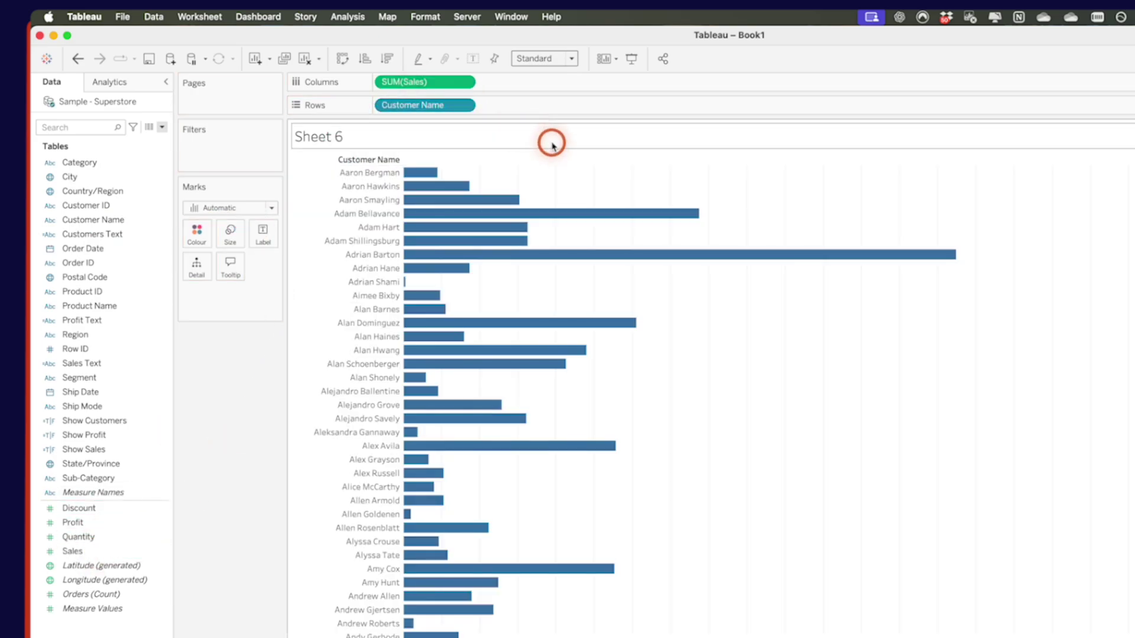
pyautogui.click(388, 59)
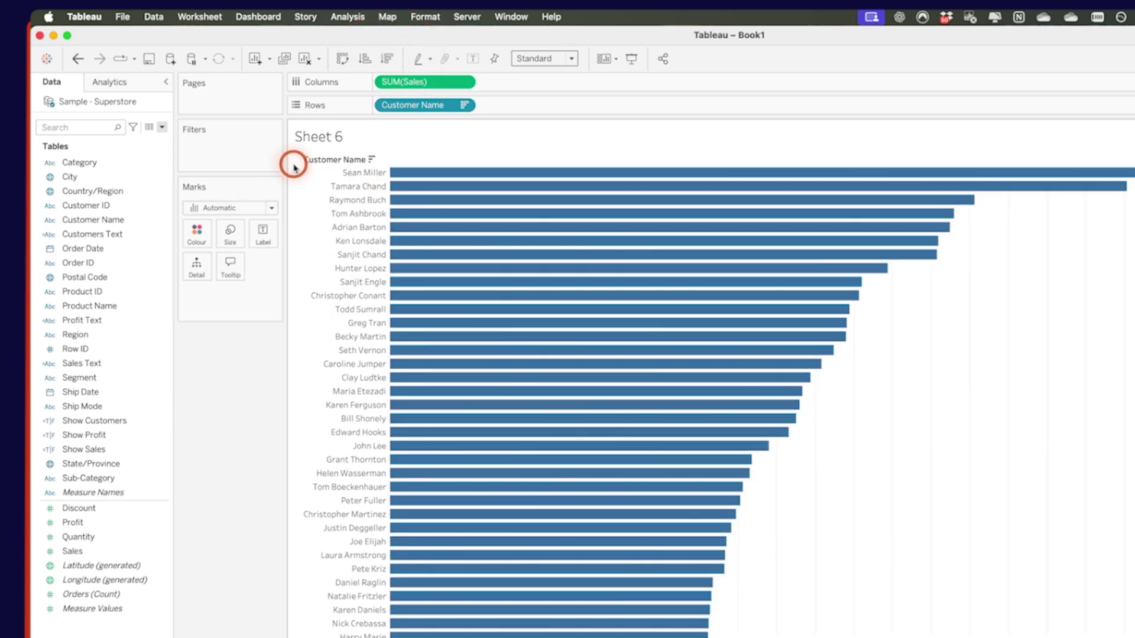
pyautogui.rightClick(336, 161)
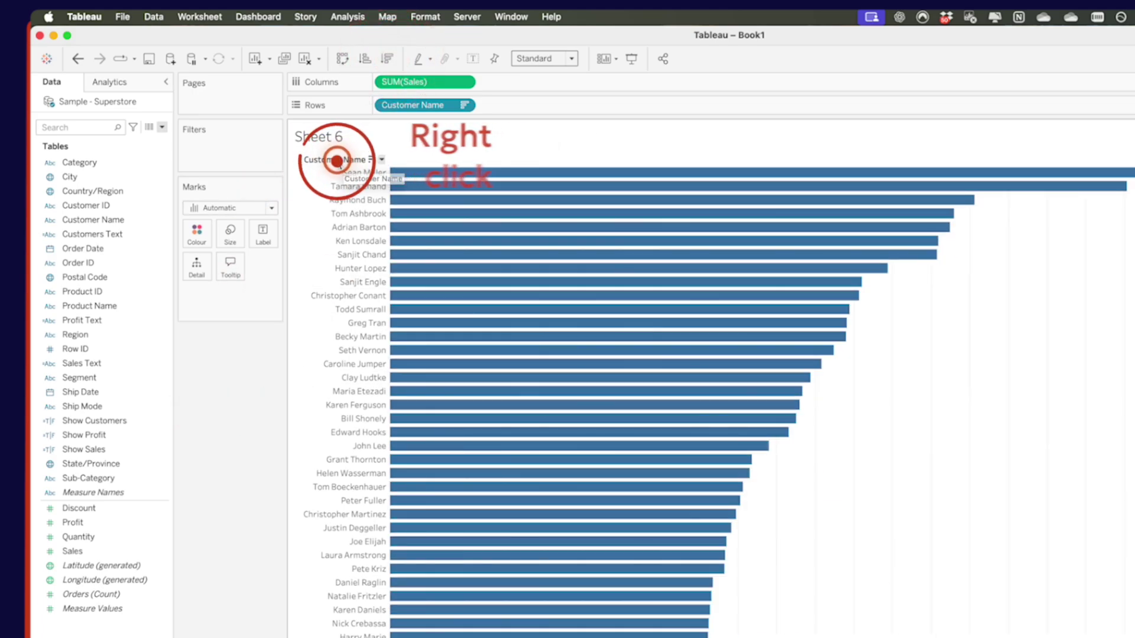
pyautogui.click(374, 283)
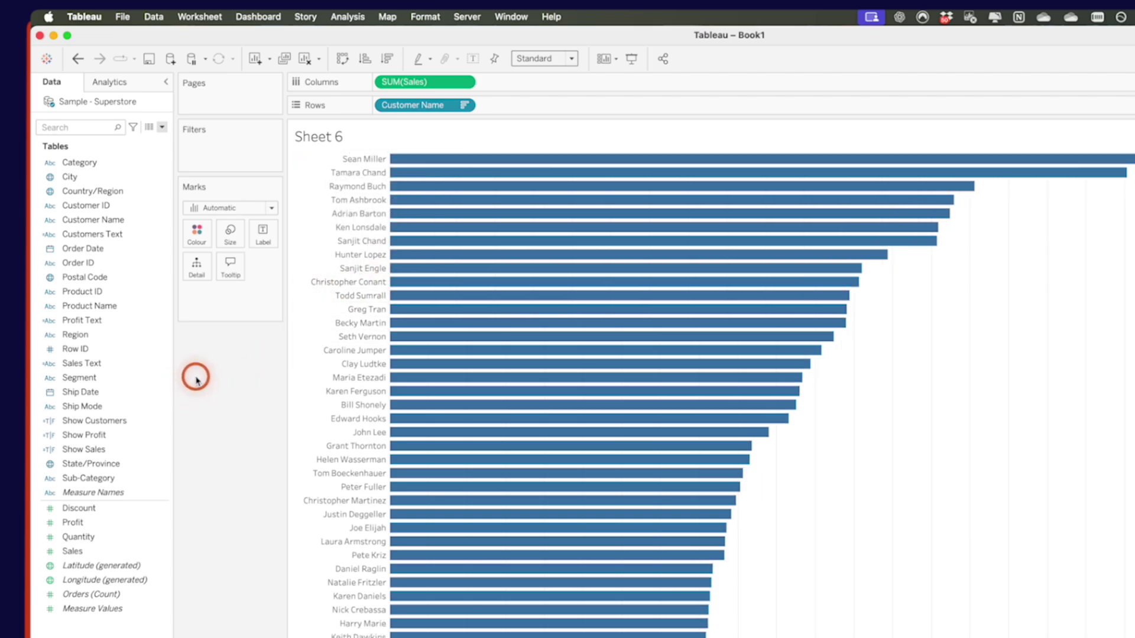
# Filter Customer Name to the top 10 by Sales and make the bars fill the entire view
pyautogui.rightClick(402, 107)
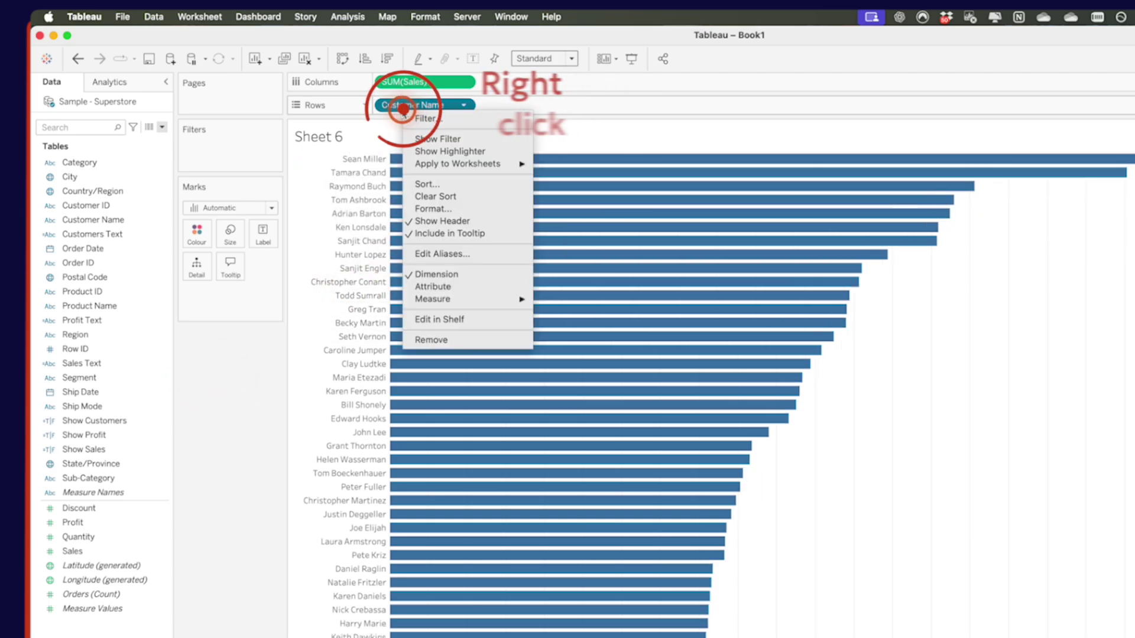
pyautogui.click(441, 122)
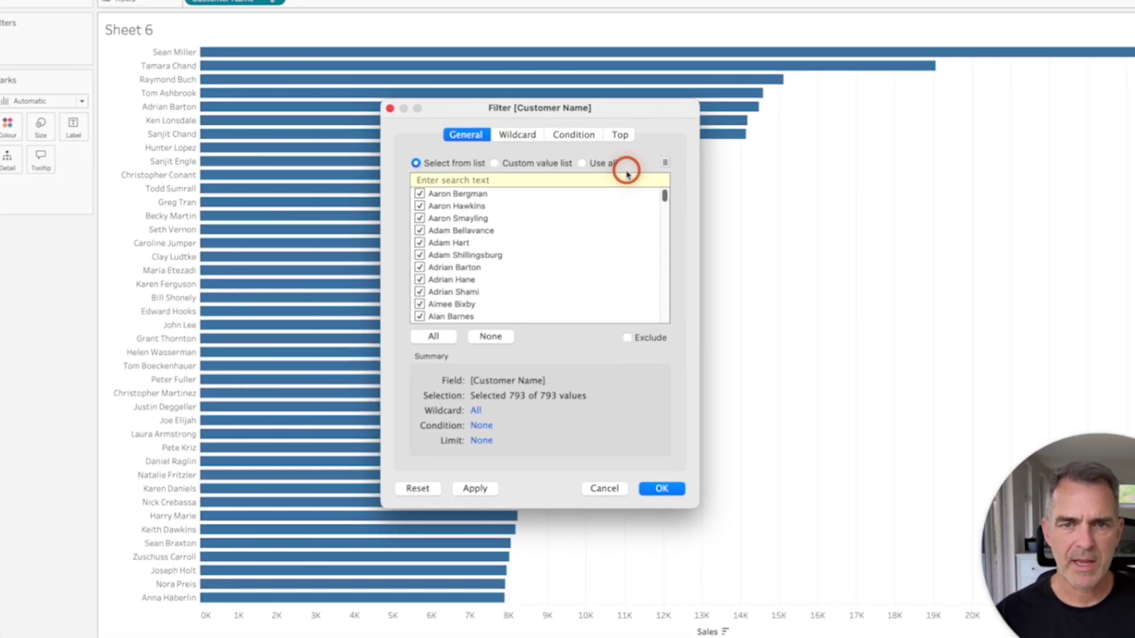
pyautogui.click(610, 164)
pyautogui.click(619, 135)
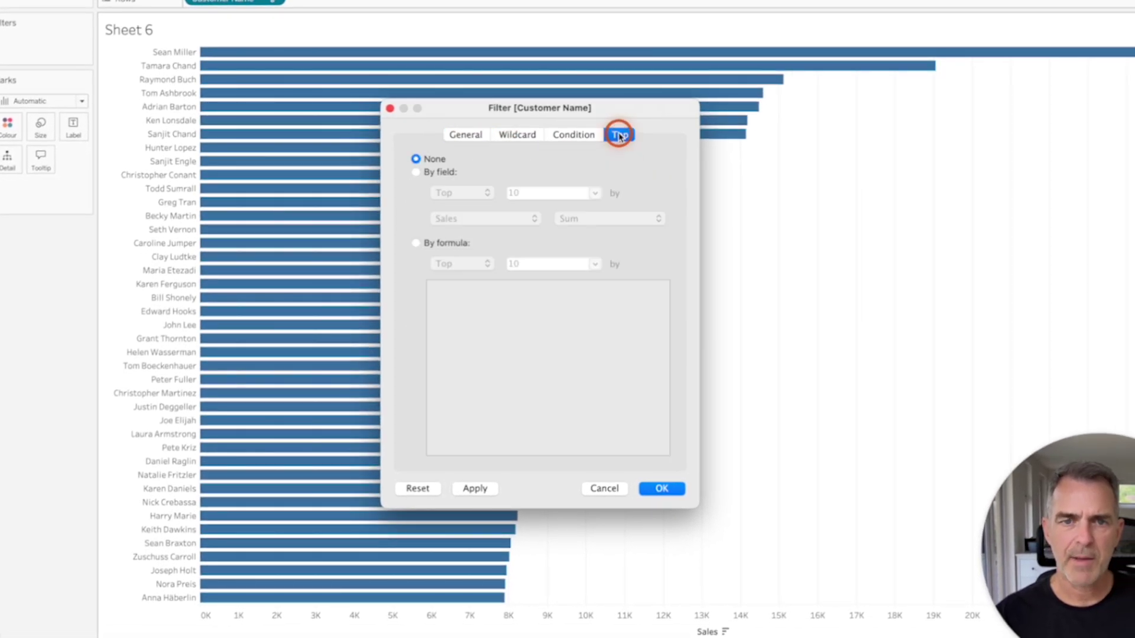
pyautogui.click(416, 172)
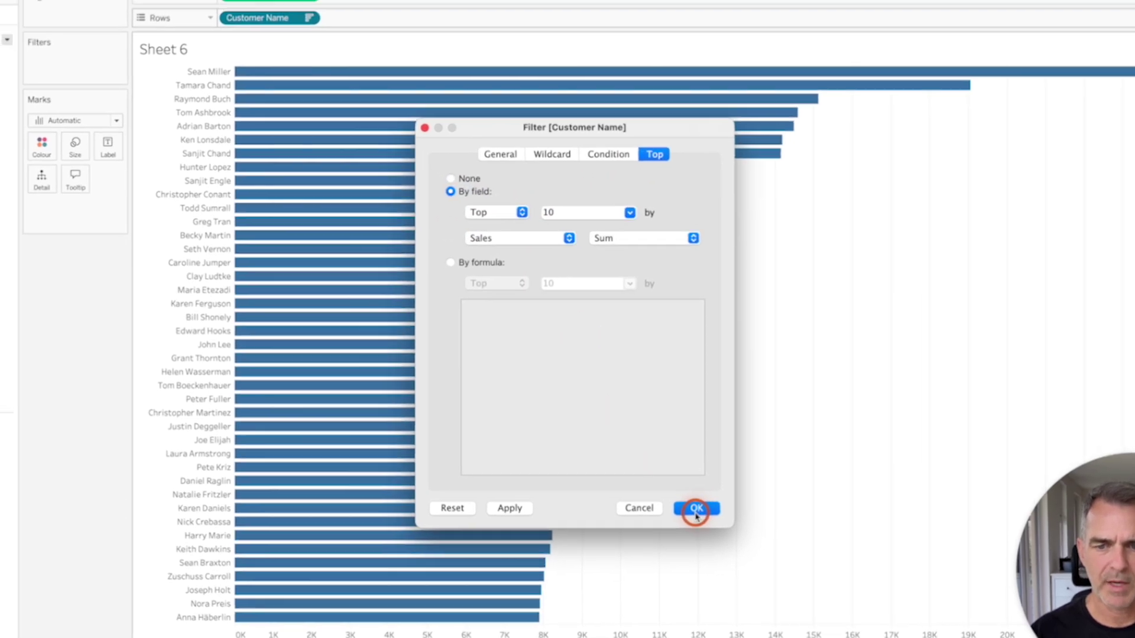
pyautogui.click(662, 488)
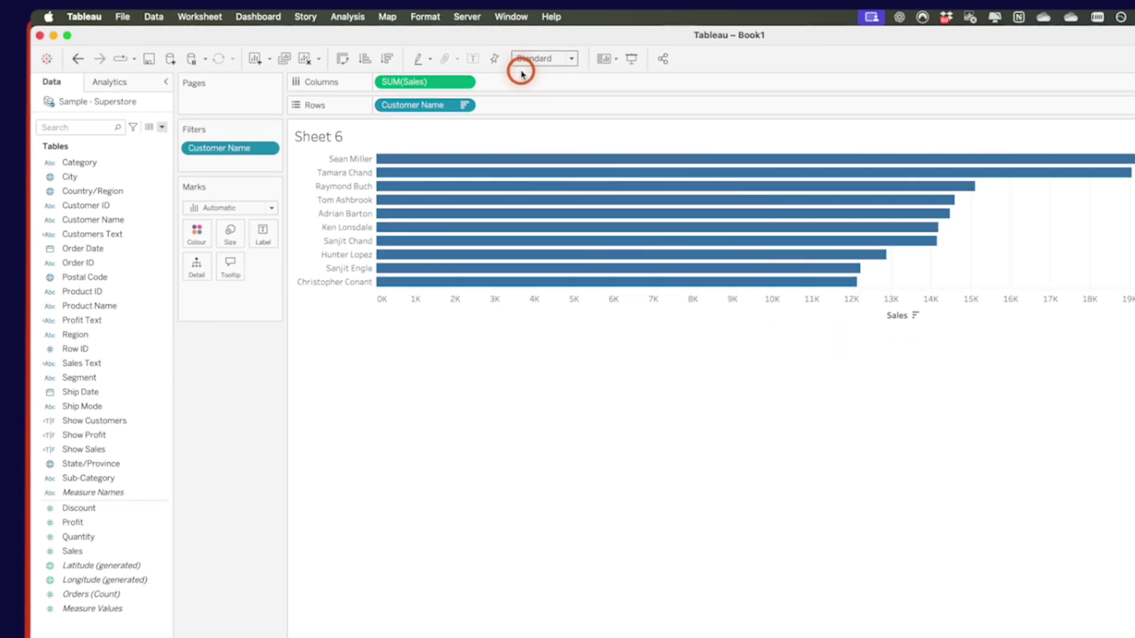
pyautogui.click(521, 73)
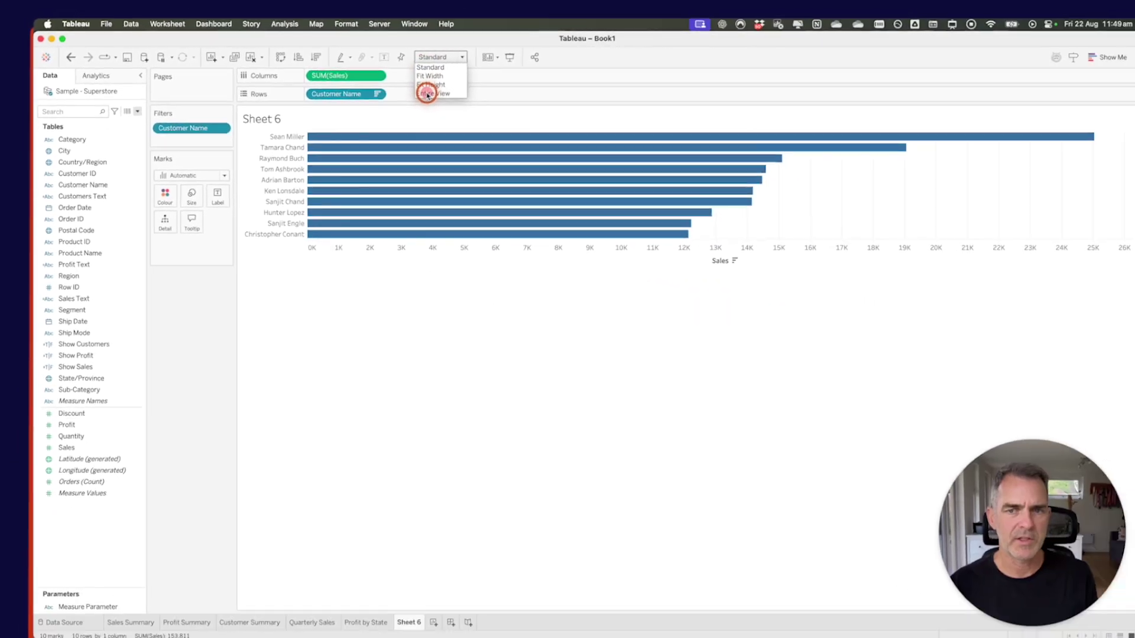
pyautogui.click(525, 106)
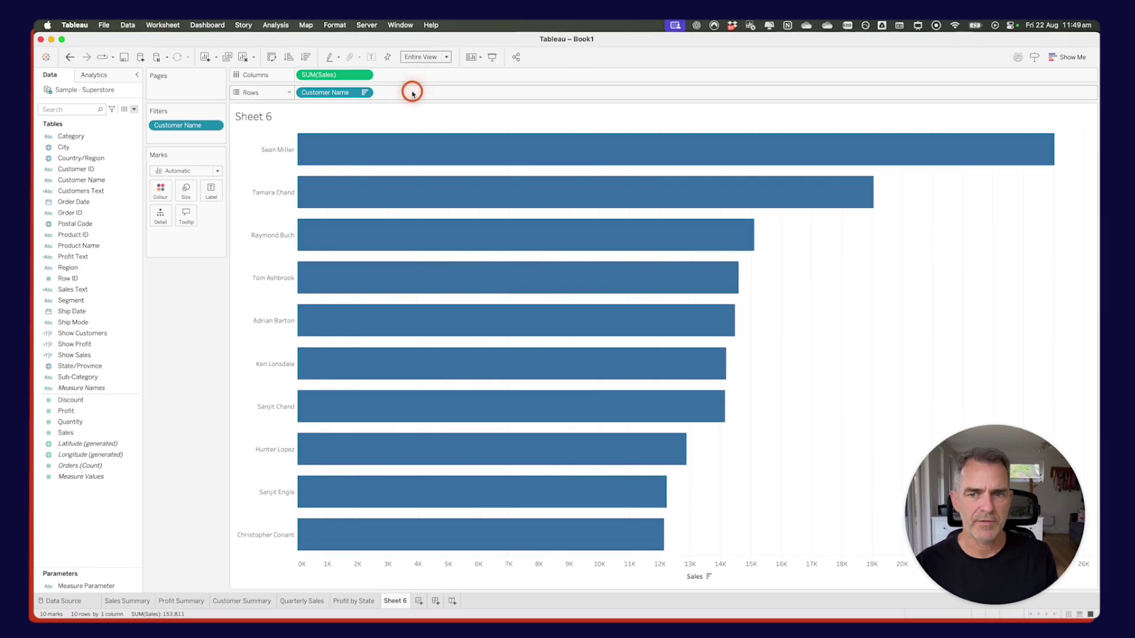
# Rename the sheet Top 10 Customers and create a new blank dashboard
pyautogui.doubleClick(397, 603)
pyautogui.write('Top 10')
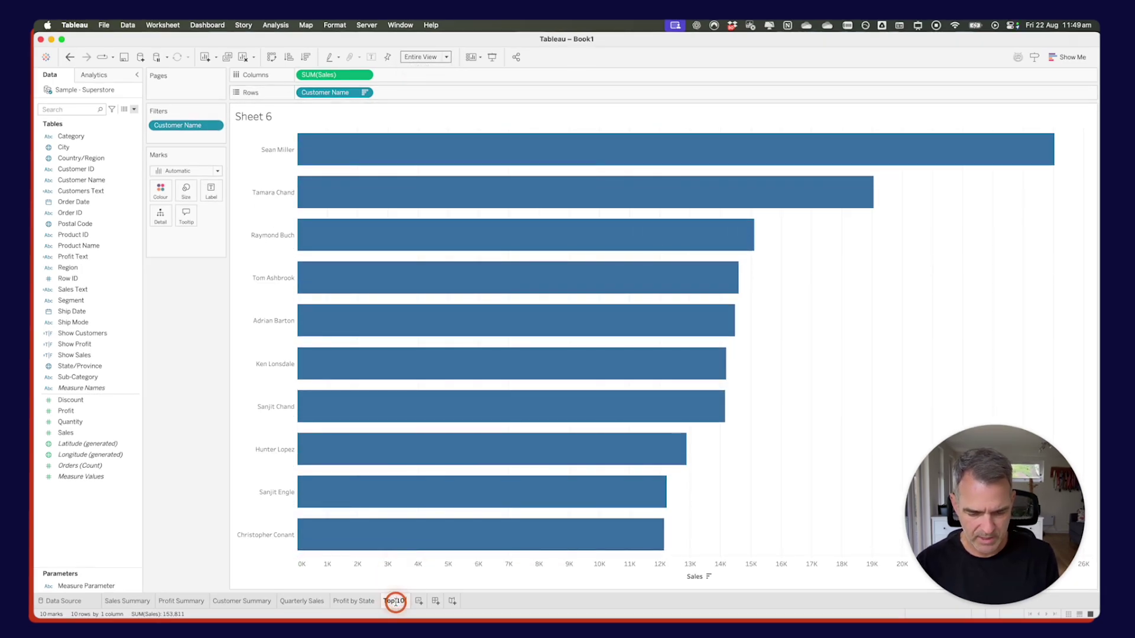
pyautogui.write(' Customers')
pyautogui.press('Return')
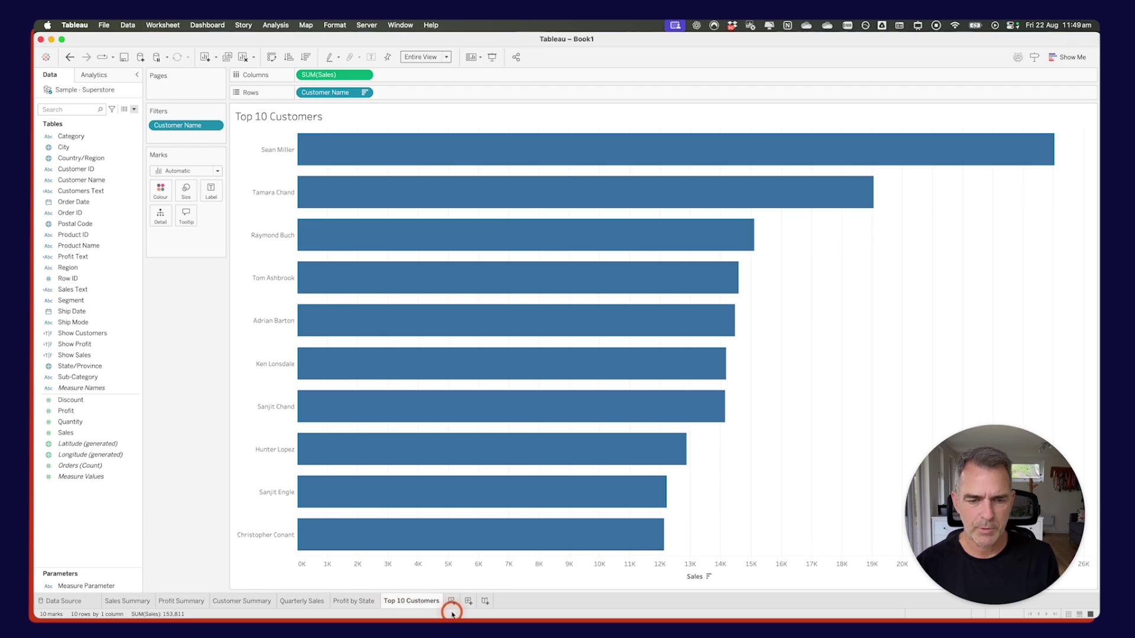
pyautogui.click(468, 601)
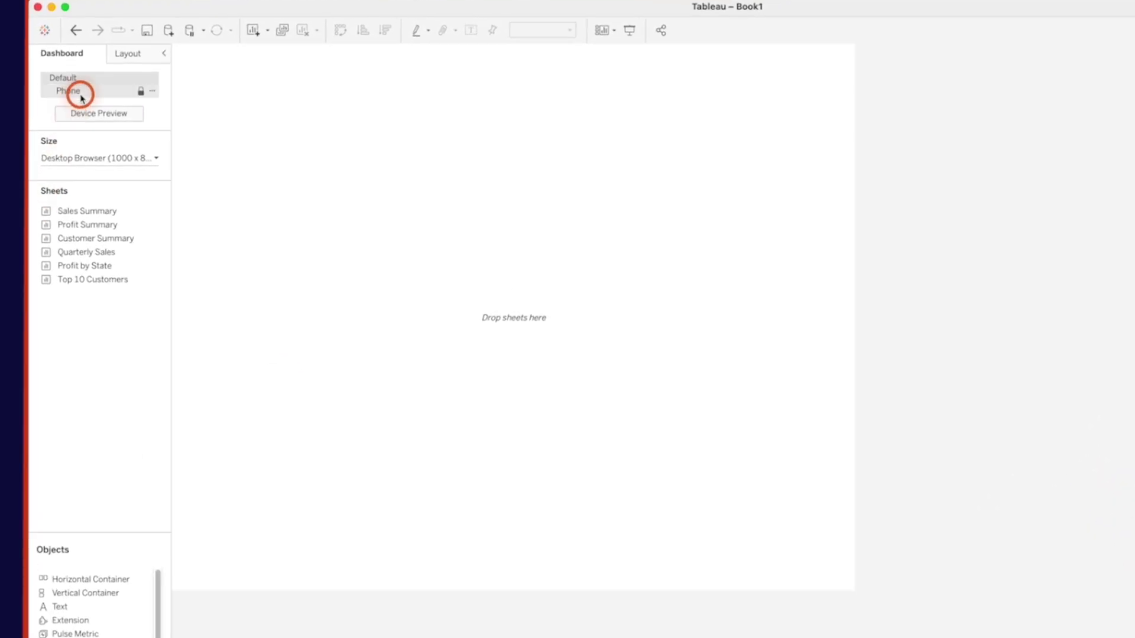
# Delete the Phone layout, fix the dashboard at 375 × 600 px, and place a floating vertical container
pyautogui.click(152, 92)
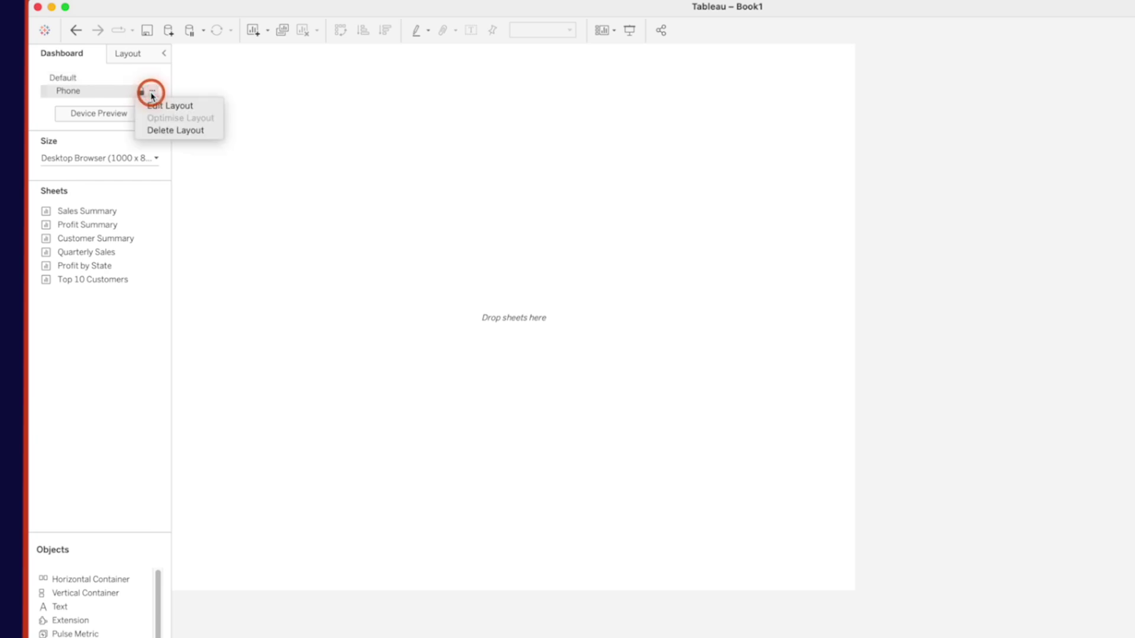
pyautogui.click(158, 131)
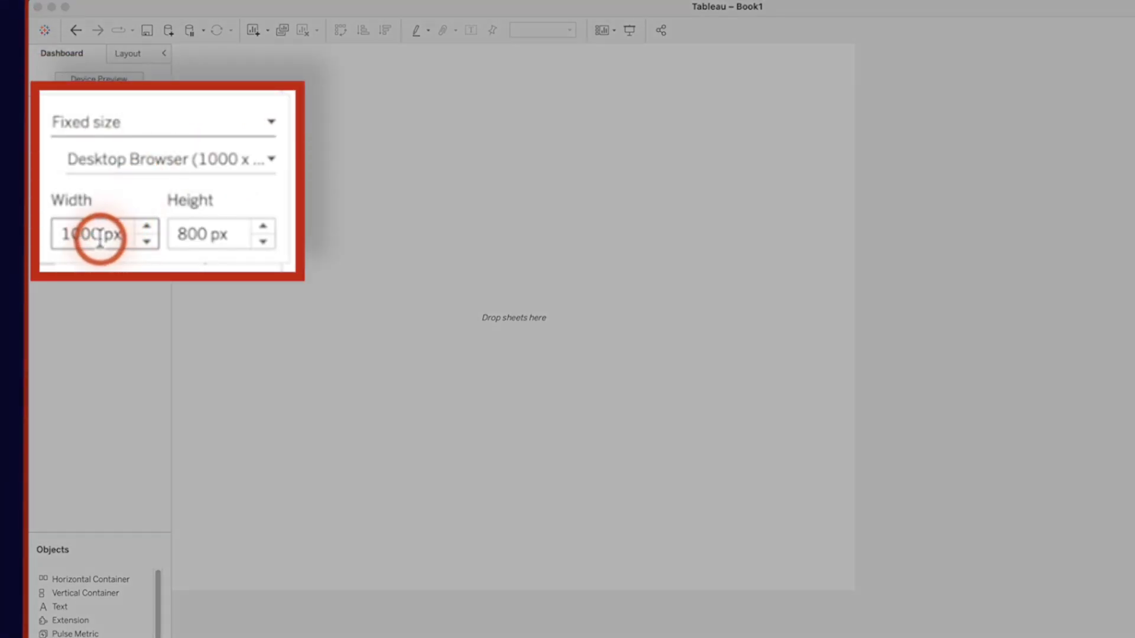
pyautogui.moveTo(101, 236); pyautogui.dragTo(55, 228)
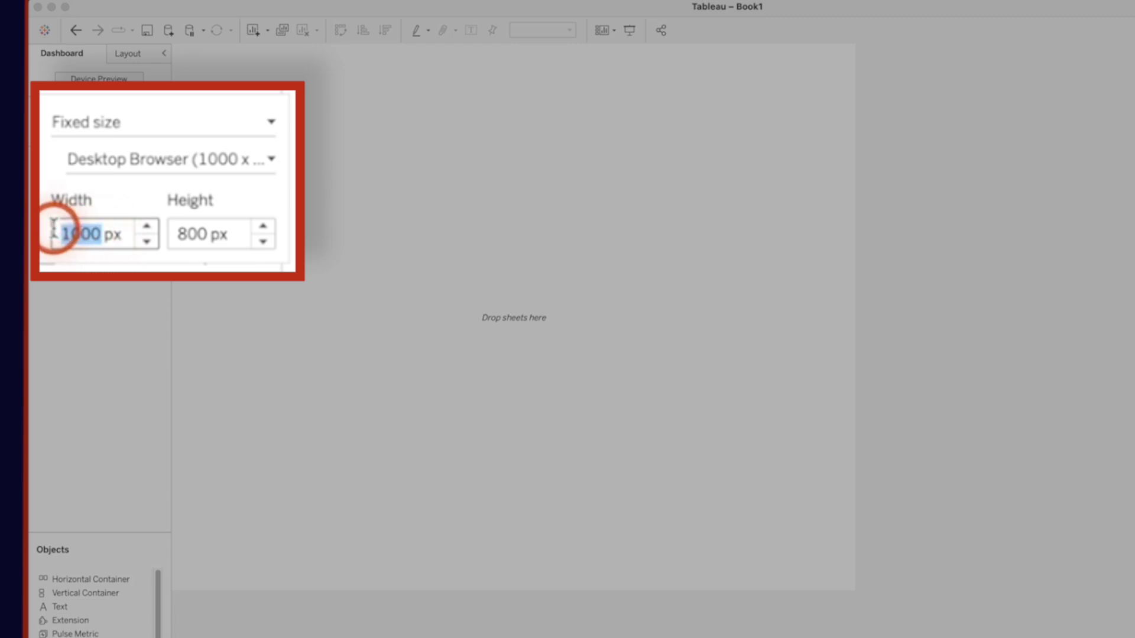
pyautogui.write('375')
pyautogui.press('Tab')
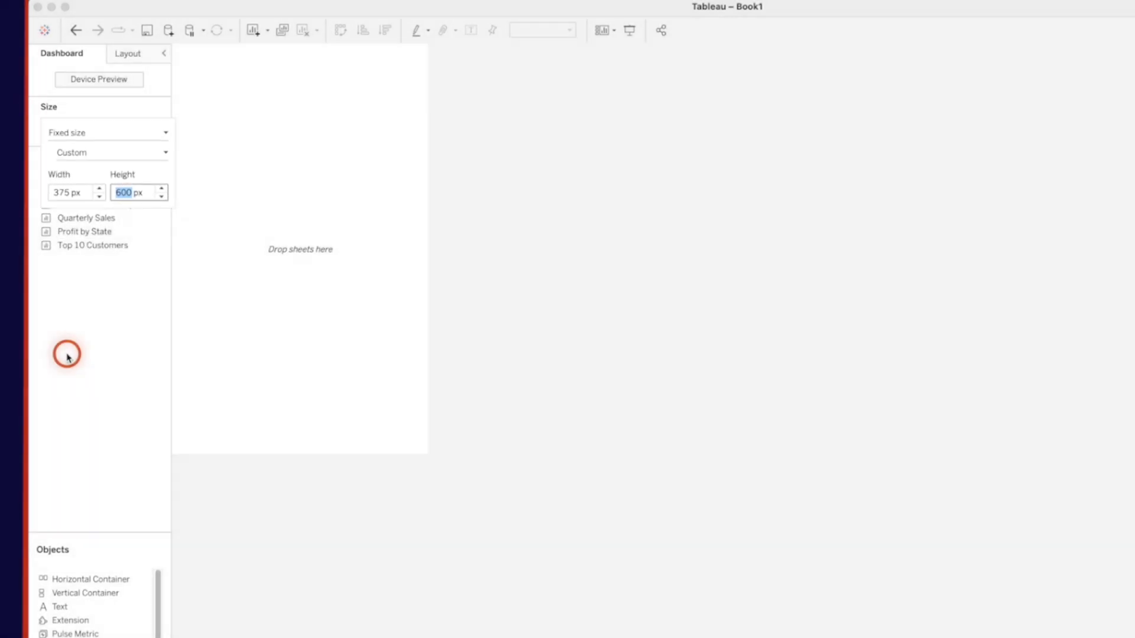
pyautogui.click(65, 353)
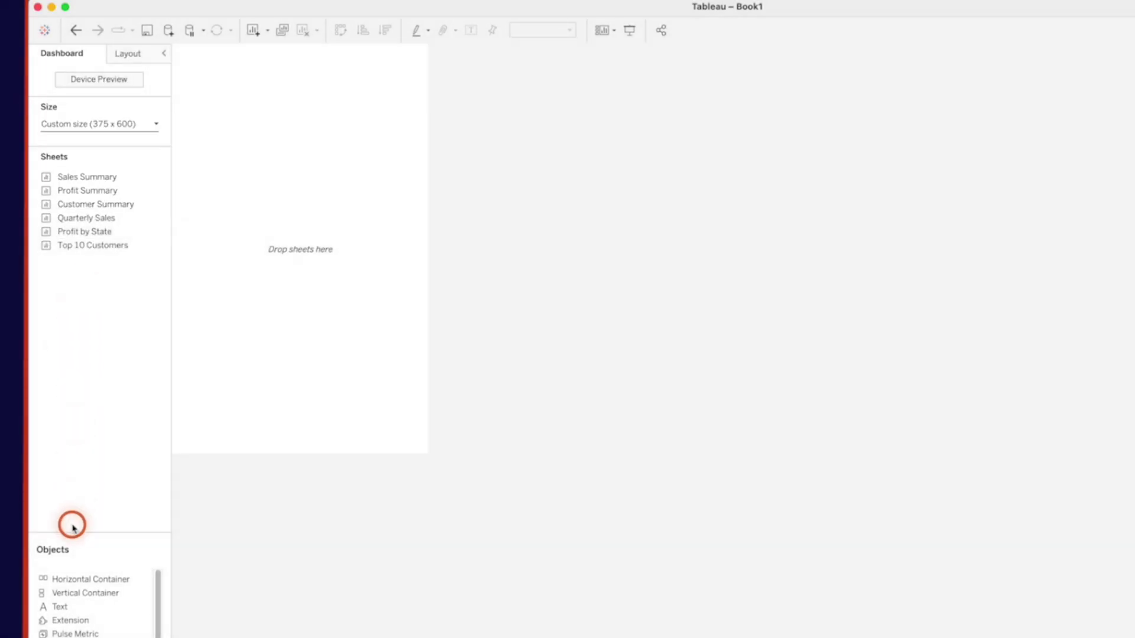
pyautogui.moveTo(71, 580); pyautogui.dragTo(257, 116)
# Make the vertical container floating and position it at x 0, y 0
pyautogui.click(127, 54)
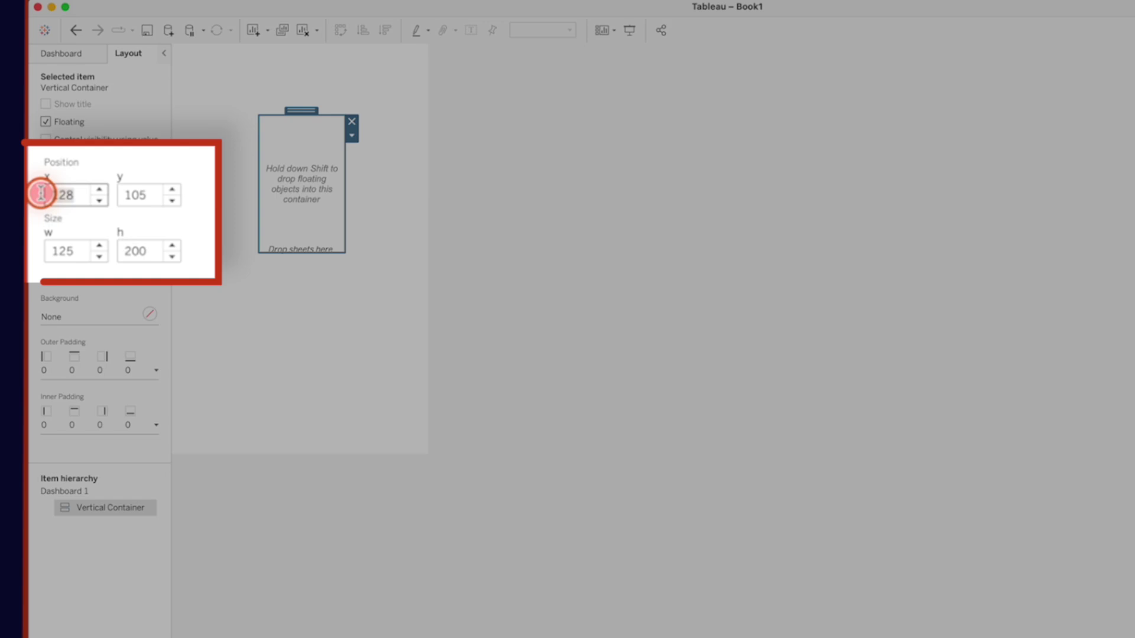
pyautogui.click(41, 194)
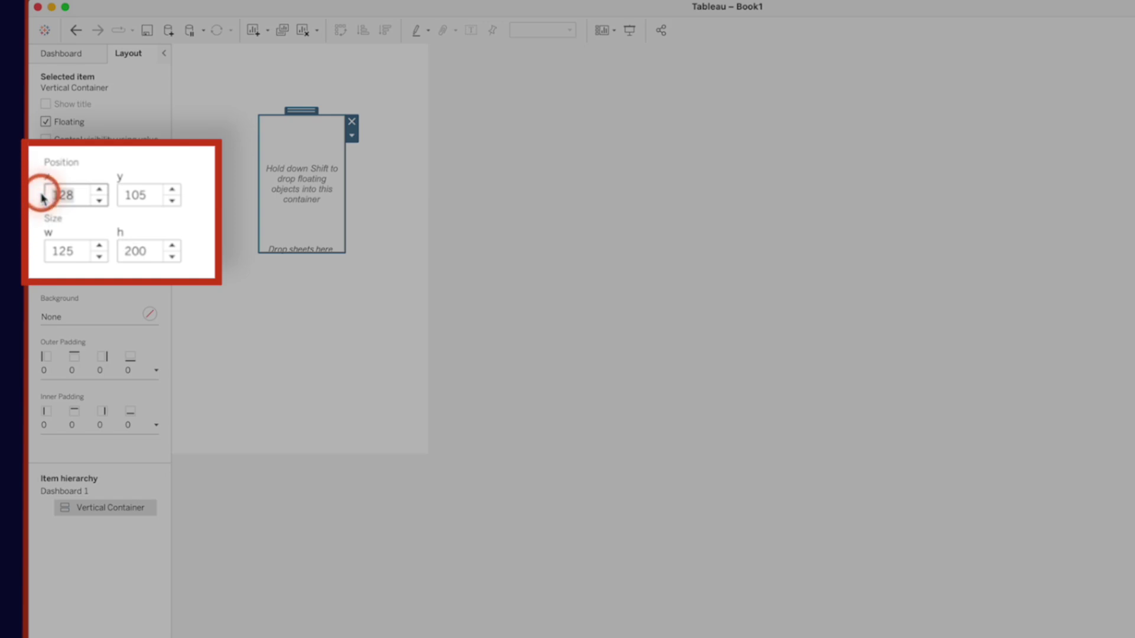
pyautogui.press('Return')
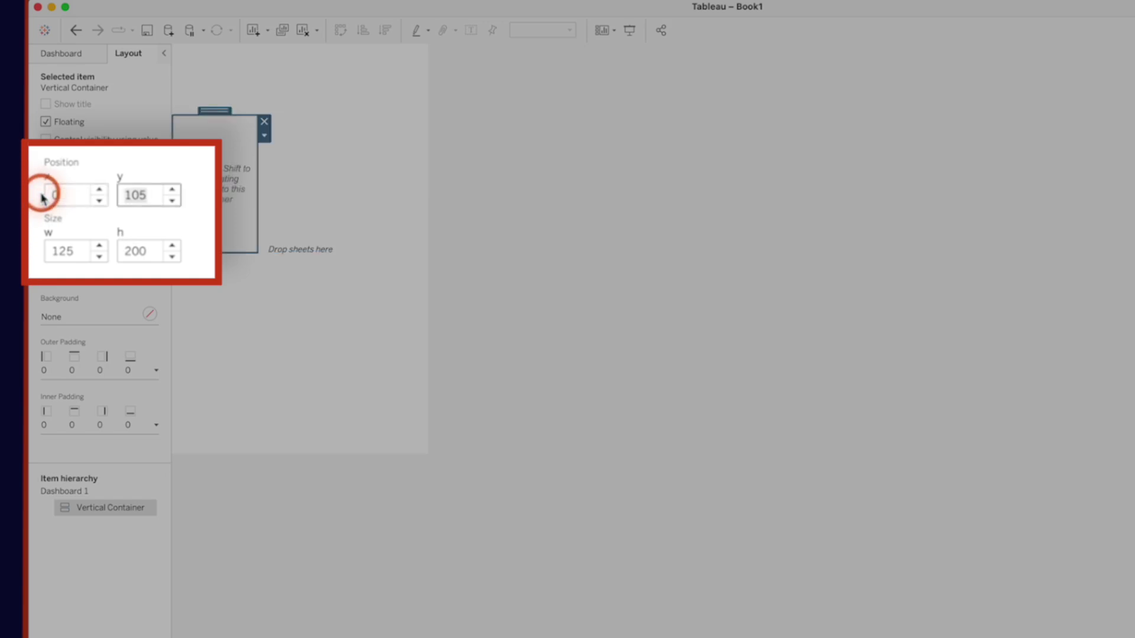
pyautogui.press('Return')
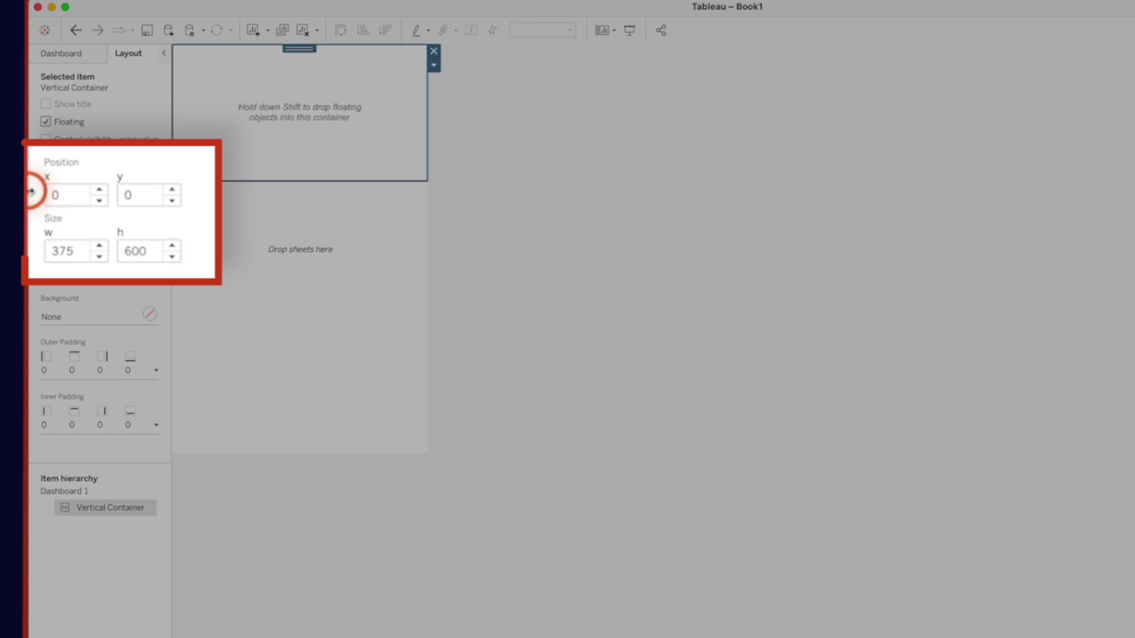
# Try a 400 px dashboard width, then undo back to 375
pyautogui.click(62, 53)
pyautogui.click(78, 125)
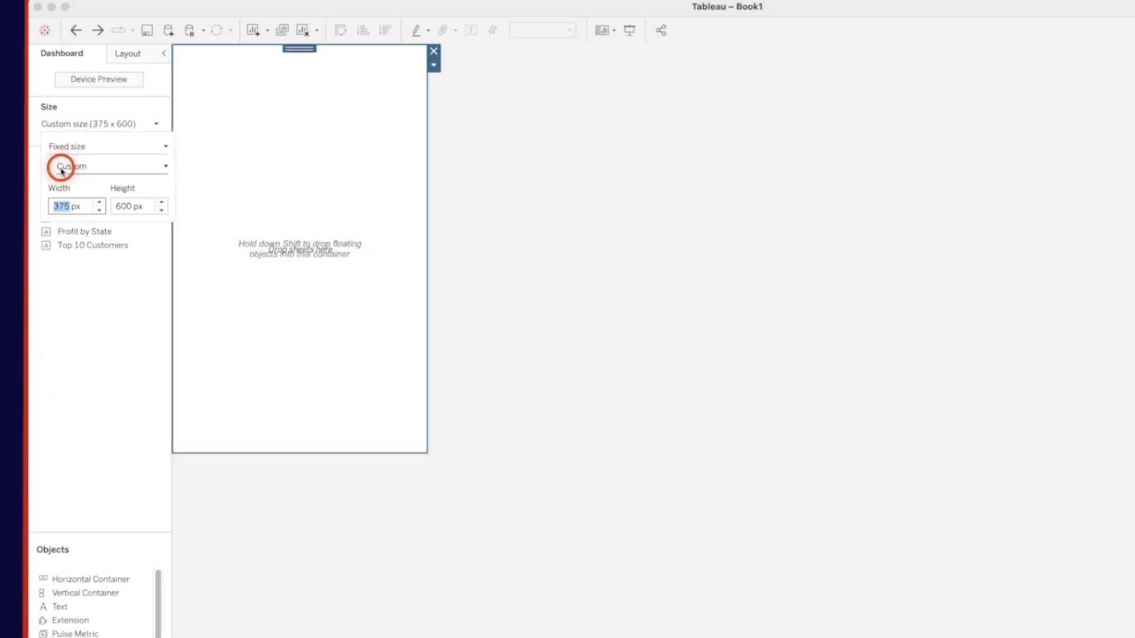
pyautogui.press('Return')
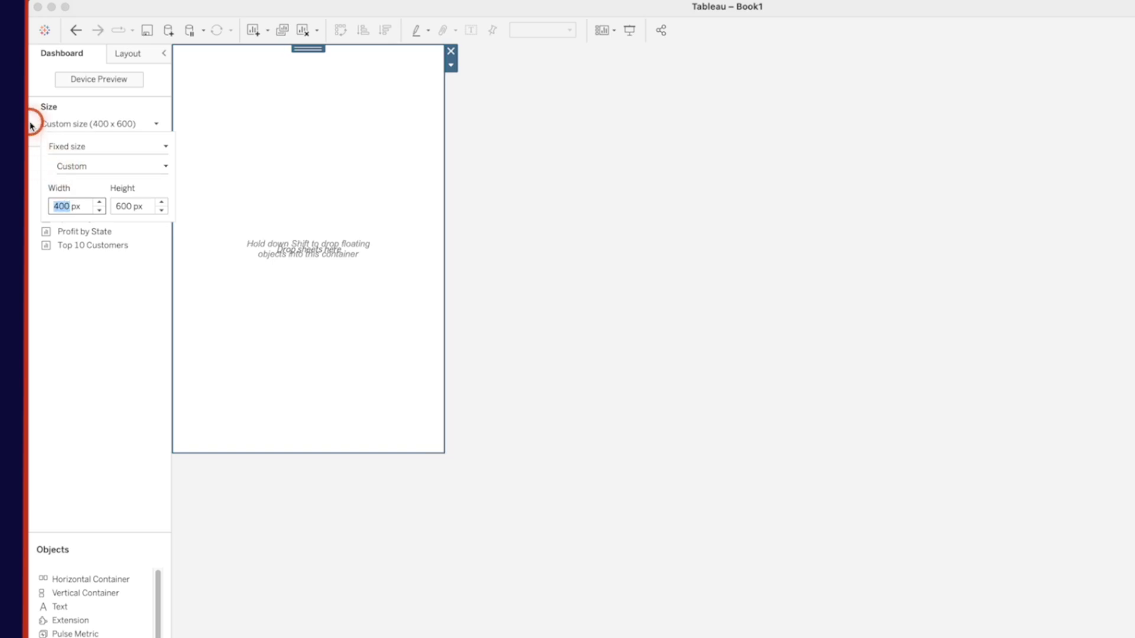
pyautogui.click(68, 33)
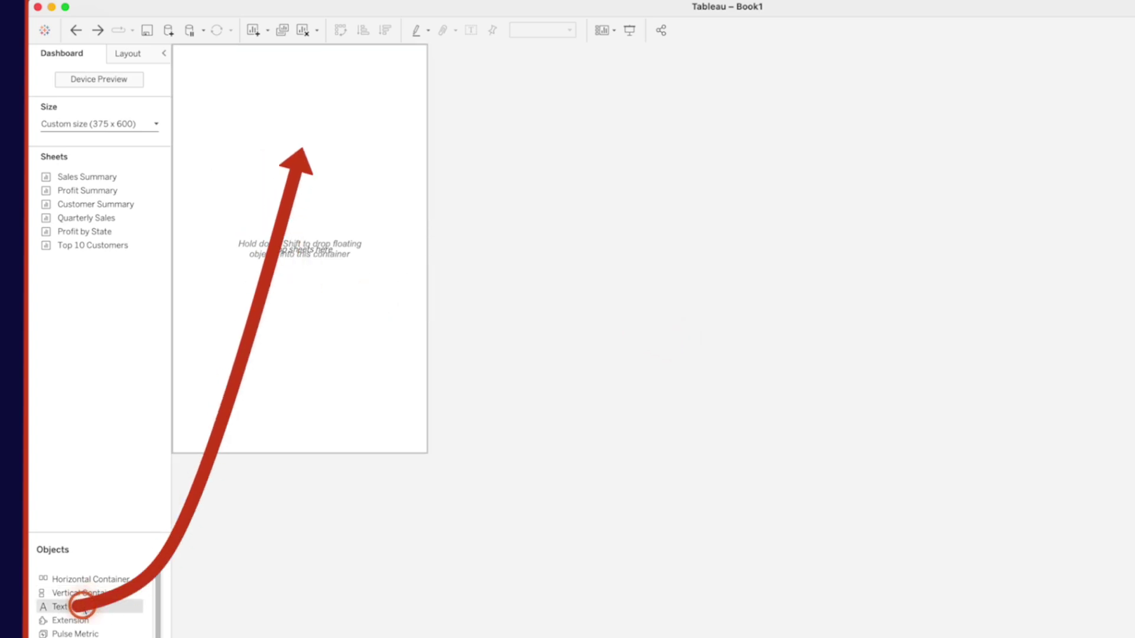
# Place a Text object at the dashboard top reading 'Mobile Overview', centred, 18 point
pyautogui.moveTo(78, 596); pyautogui.dragTo(322, 98)
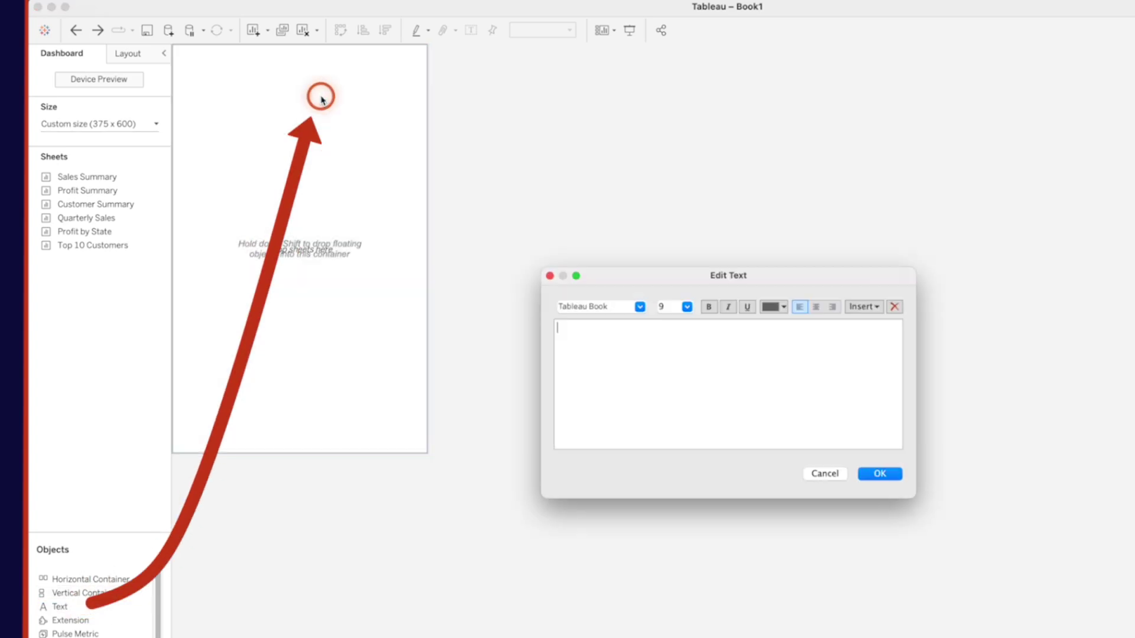
pyautogui.click(826, 306)
pyautogui.write('Mob')
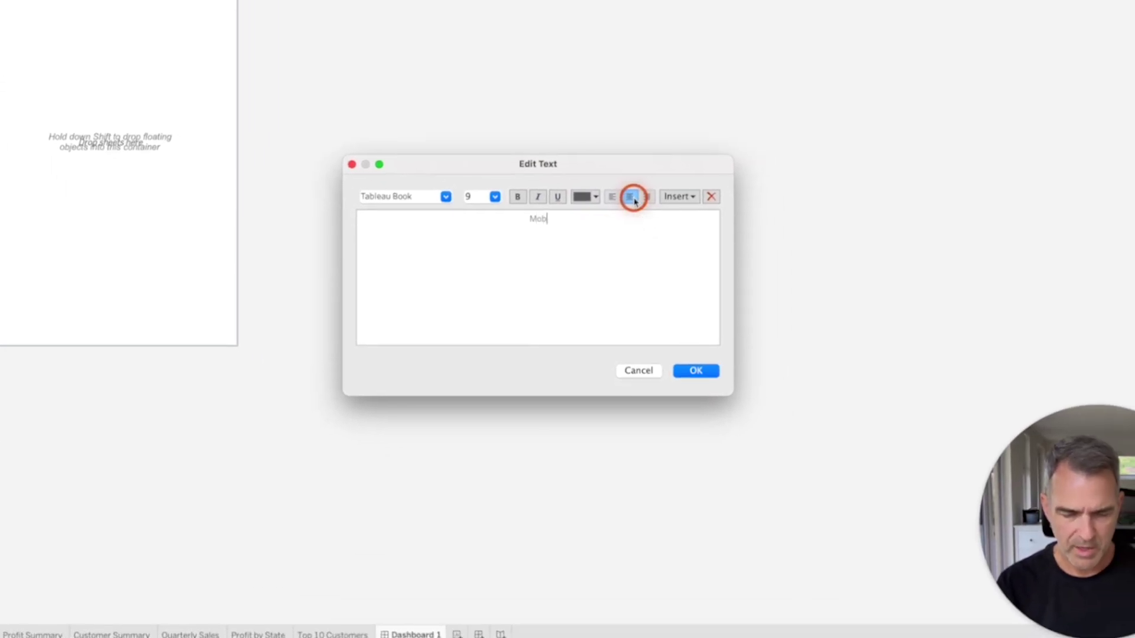
pyautogui.write('ile Overview')
pyautogui.press('super+a')
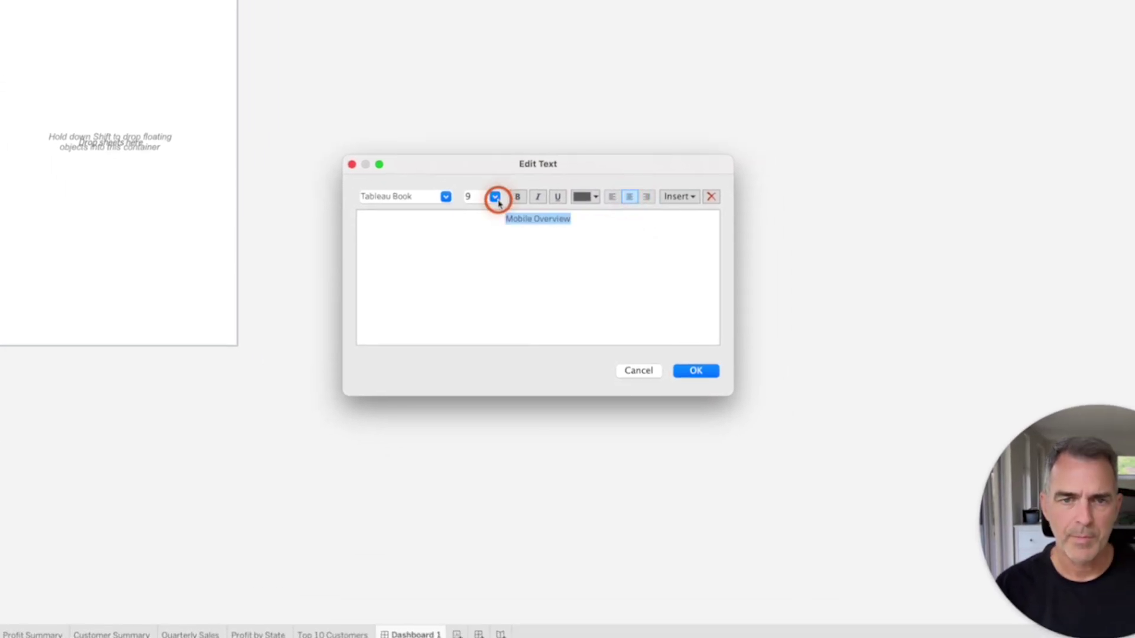
pyautogui.click(494, 196)
pyautogui.click(481, 293)
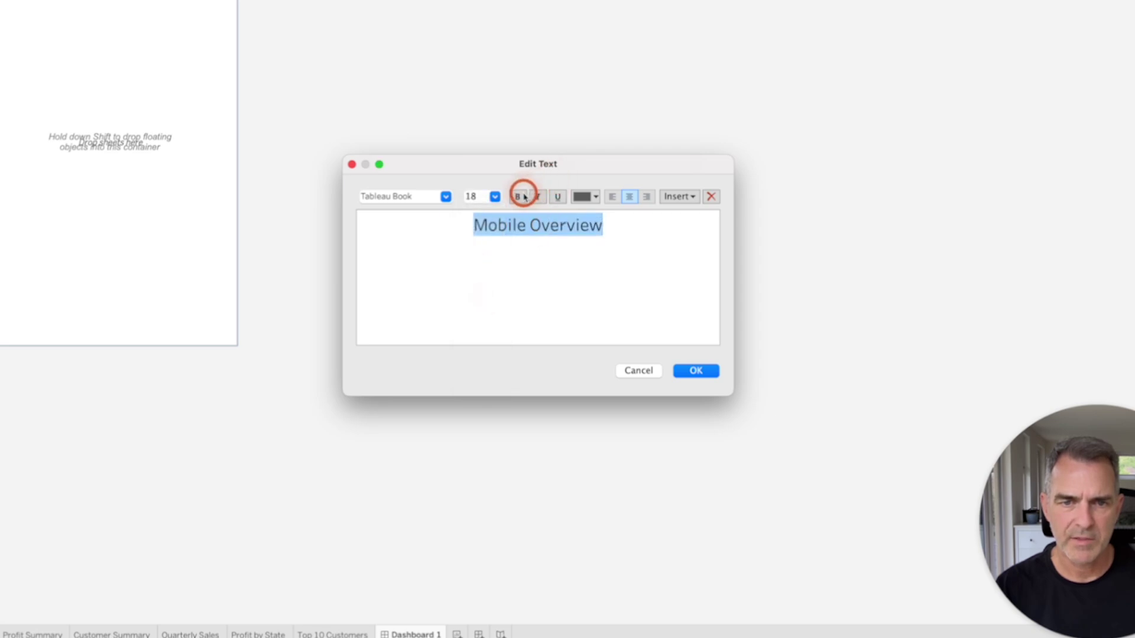
pyautogui.click(696, 370)
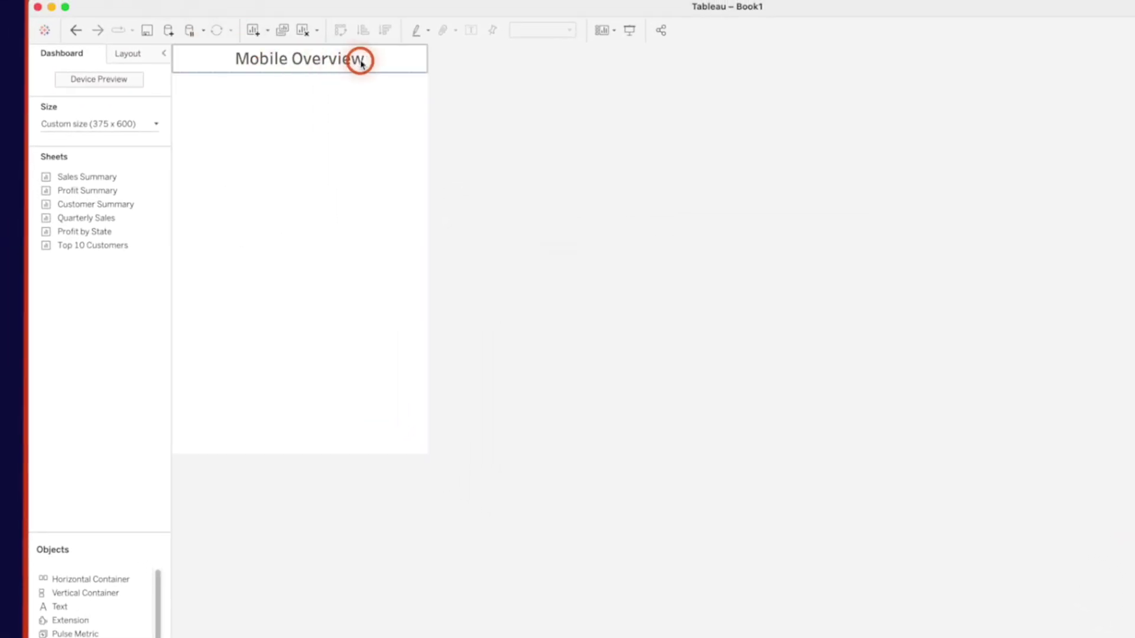
pyautogui.click(362, 63)
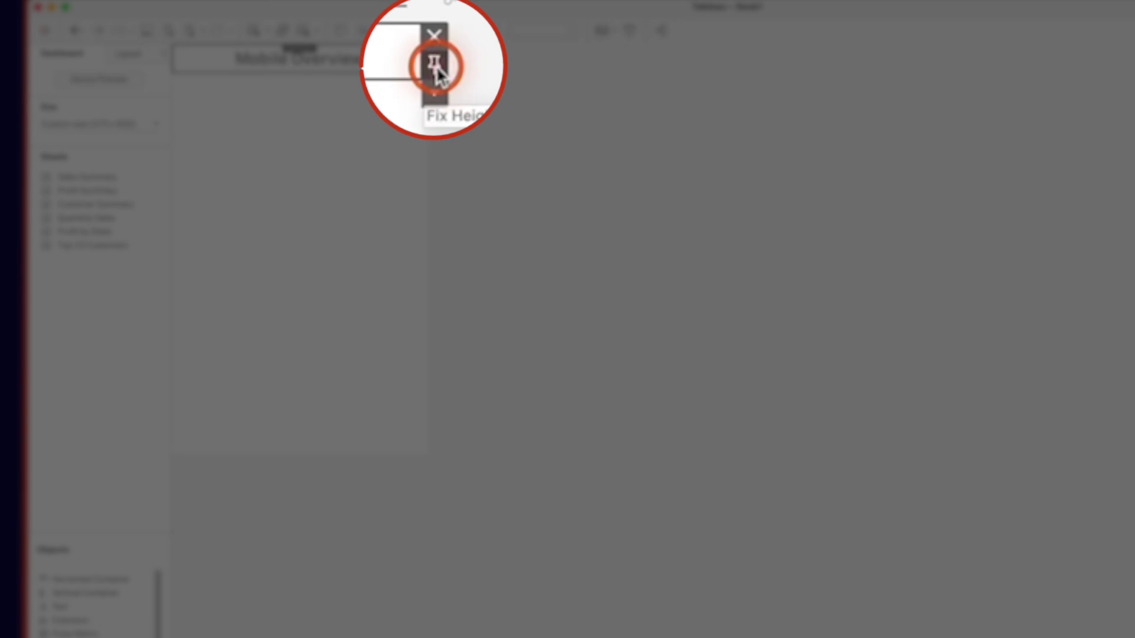
pyautogui.click(435, 66)
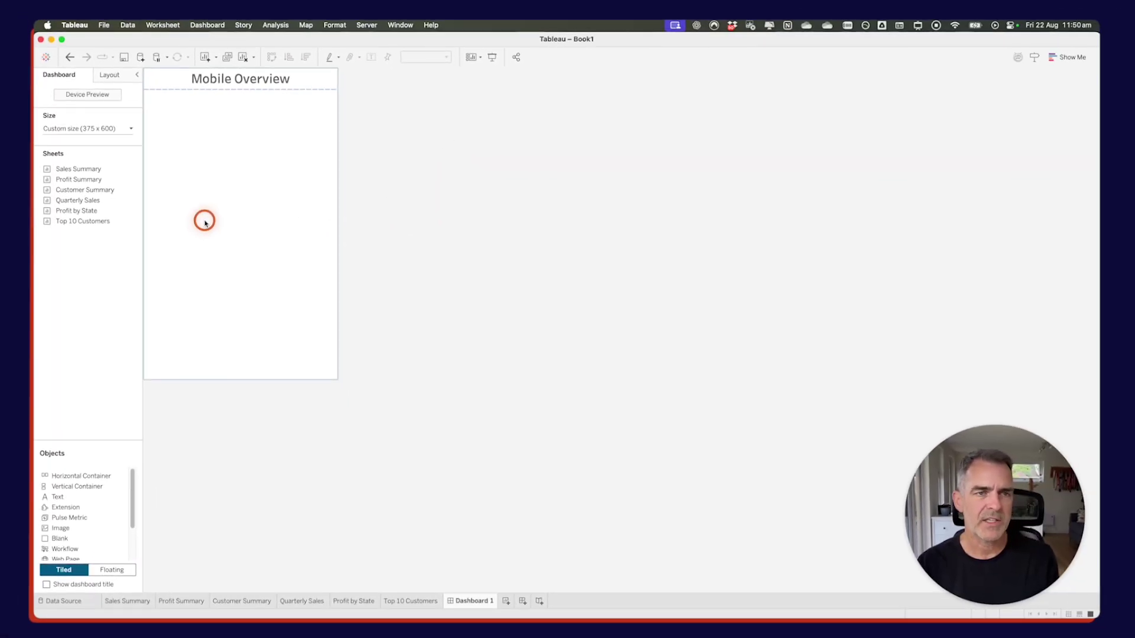
# Give the dashboard-filling vertical container a border and 10 px inner padding on all sides
pyautogui.click(205, 223)
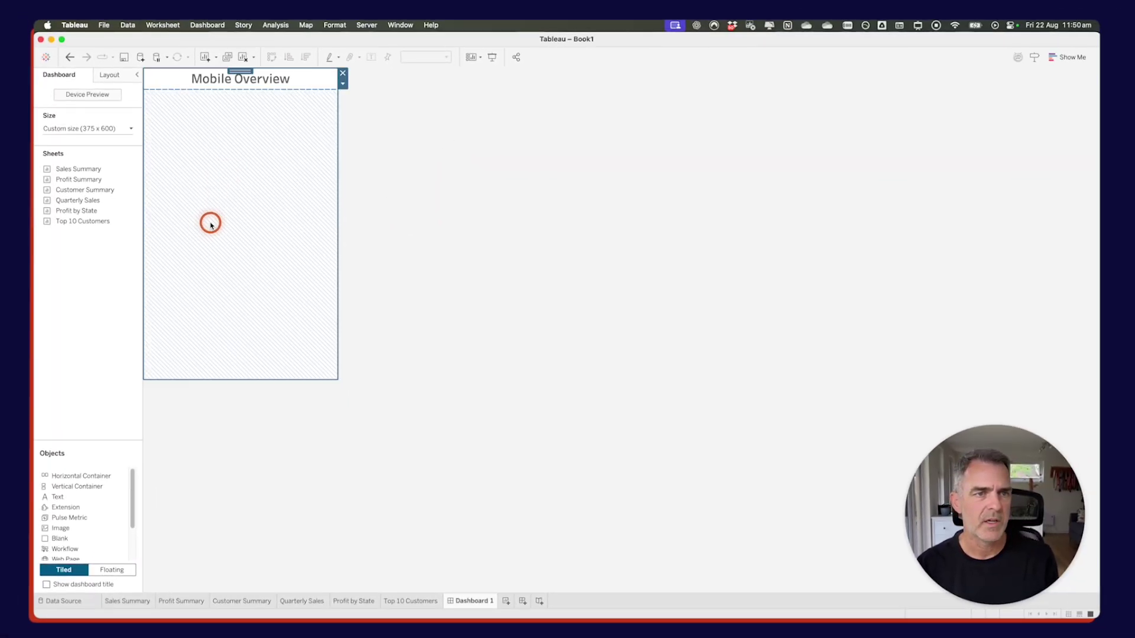
pyautogui.click(116, 81)
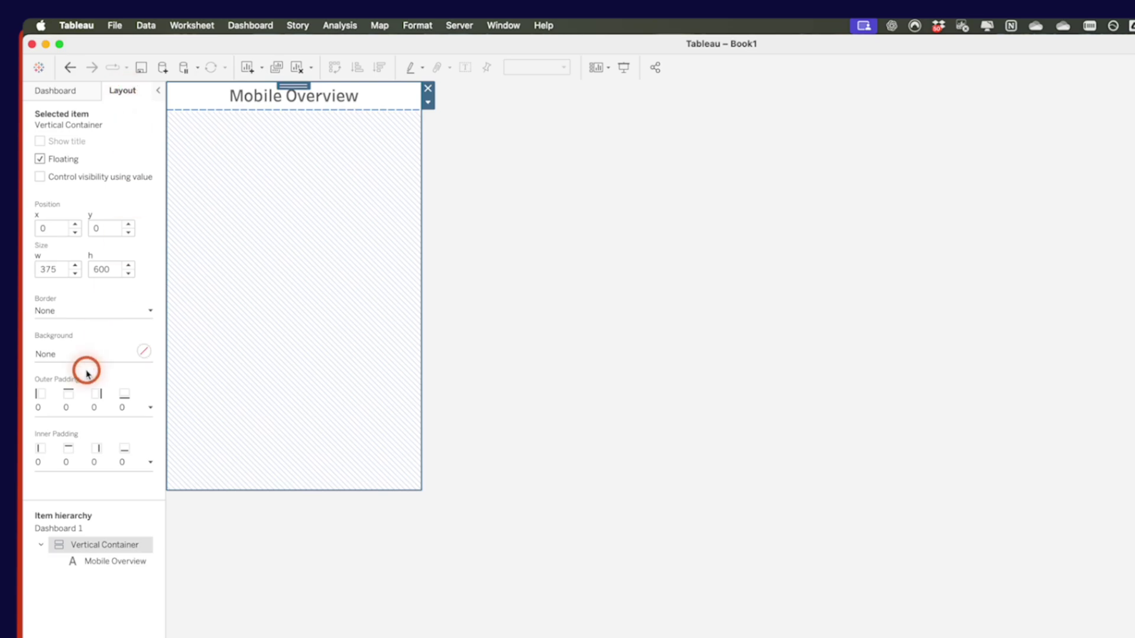
pyautogui.click(60, 309)
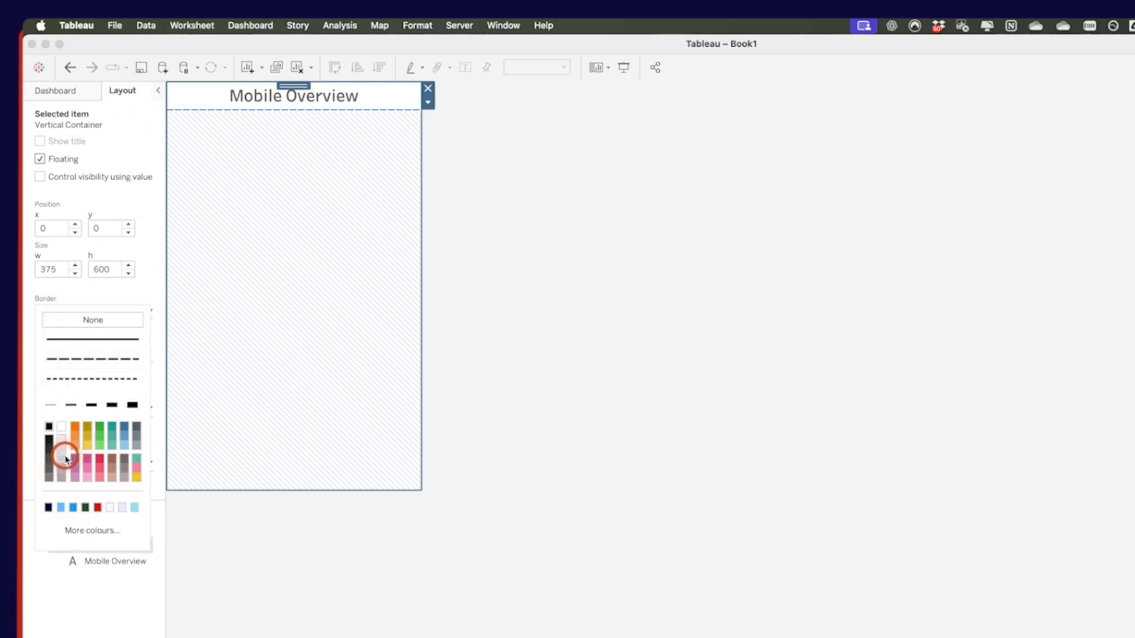
pyautogui.click(61, 301)
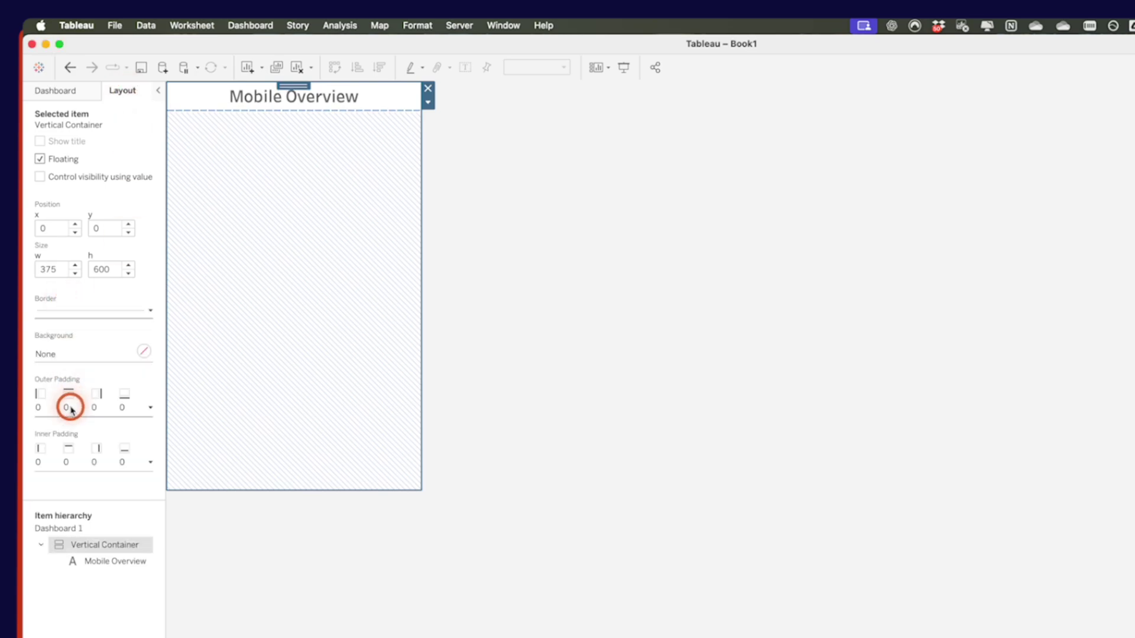
pyautogui.click(65, 462)
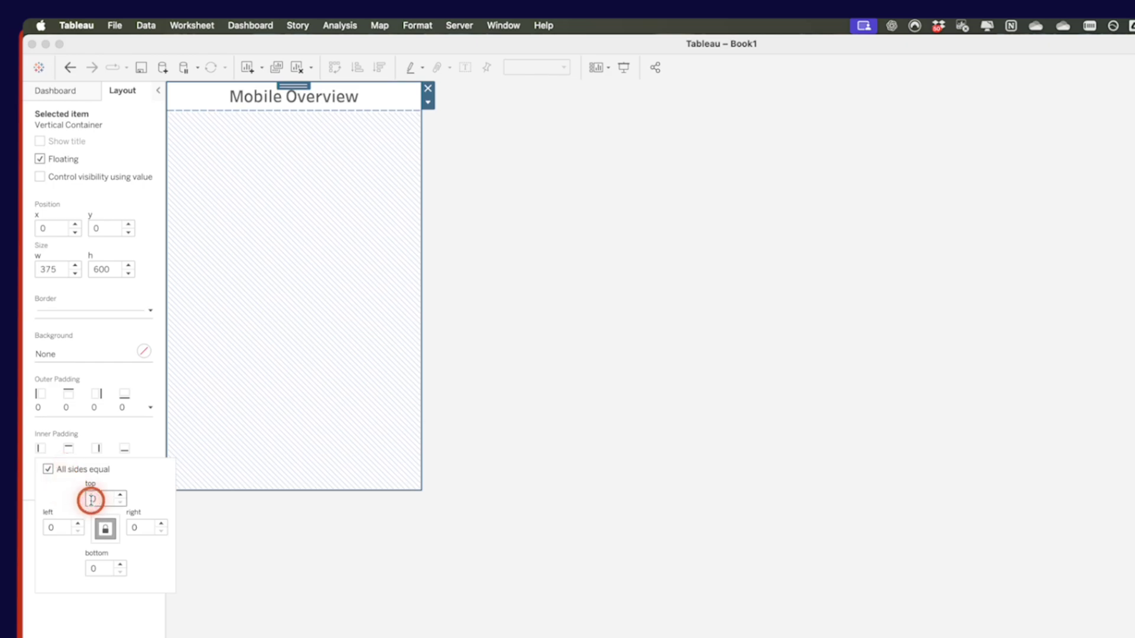
pyautogui.write('1')
pyautogui.click(583, 347)
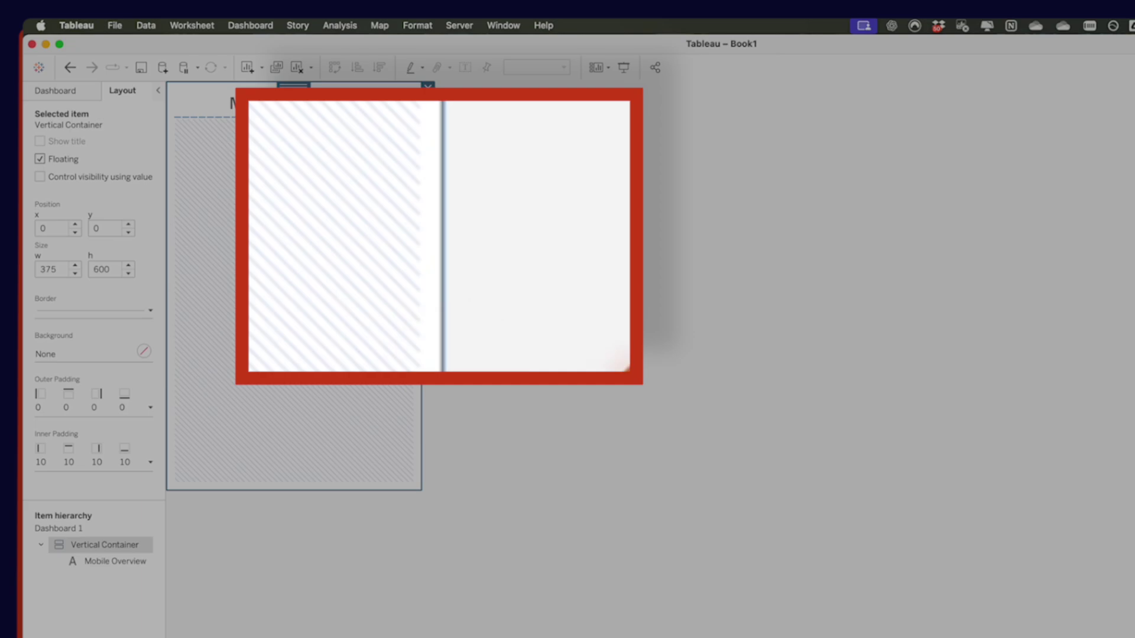
# Select the dashboard and pick the Sales Summary sheet from the Sheets list
pyautogui.click(431, 248)
pyautogui.click(74, 91)
pyautogui.click(84, 215)
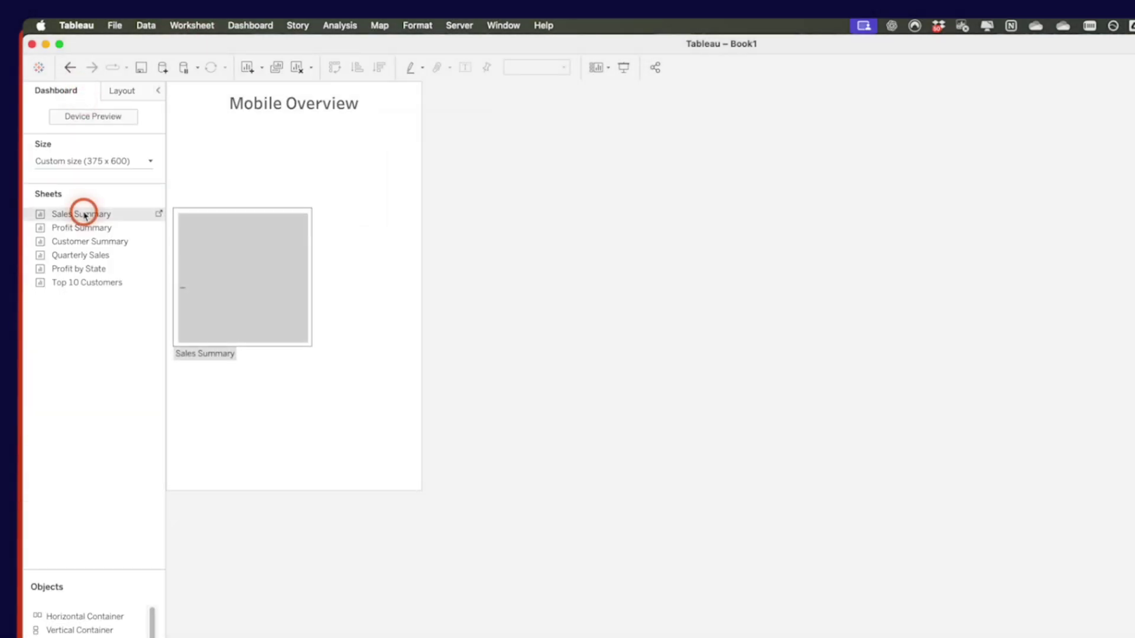
# Stack Sales Summary, Quarterly Sales, Profit Summary, Profit by State, Customer Summary and Top 10 Customers below the title
pyautogui.moveTo(85, 216)
pyautogui.mouseDown()
pyautogui.moveTo(206, 175)
pyautogui.moveTo(268, 179)
pyautogui.mouseUp()
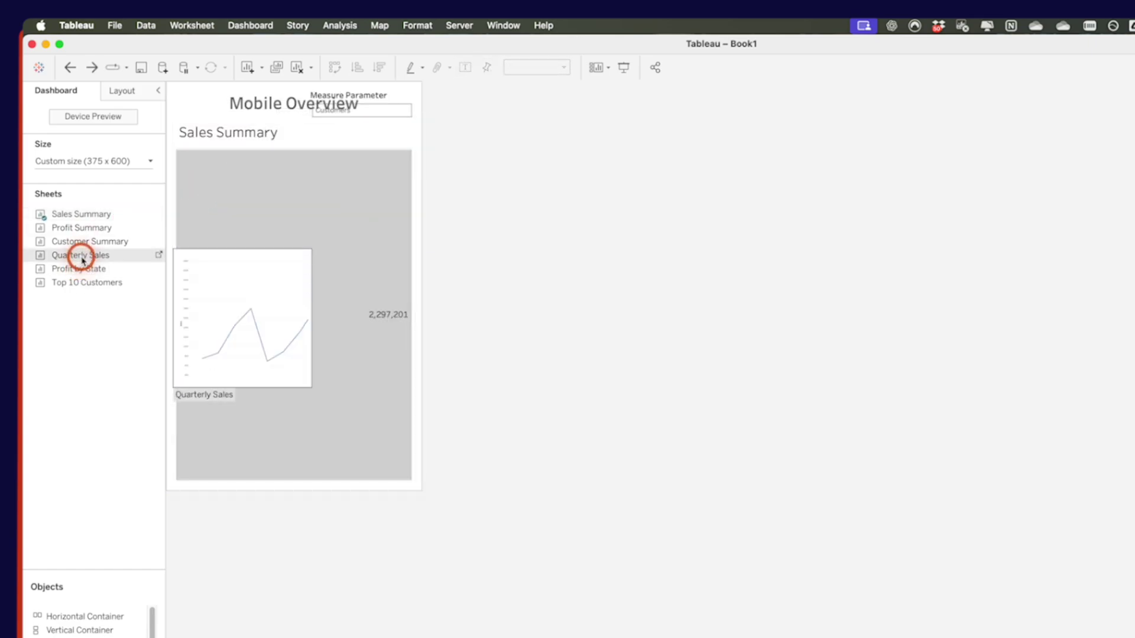
pyautogui.moveTo(83, 259); pyautogui.dragTo(277, 350)
pyautogui.moveTo(299, 413); pyautogui.dragTo(301, 398)
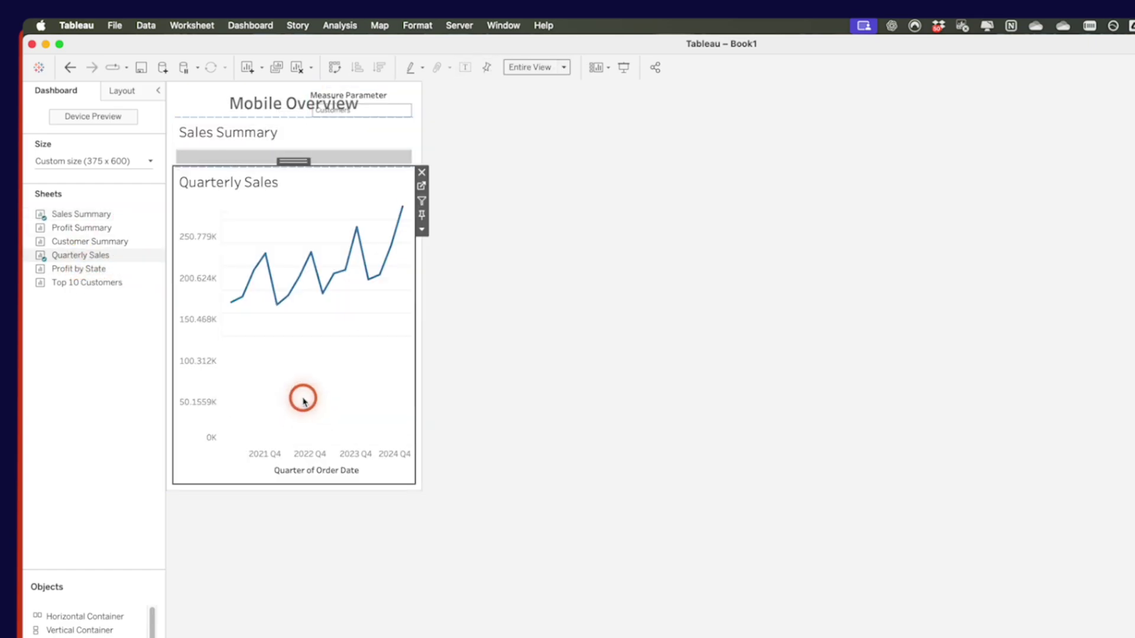
pyautogui.moveTo(81, 227); pyautogui.dragTo(258, 448)
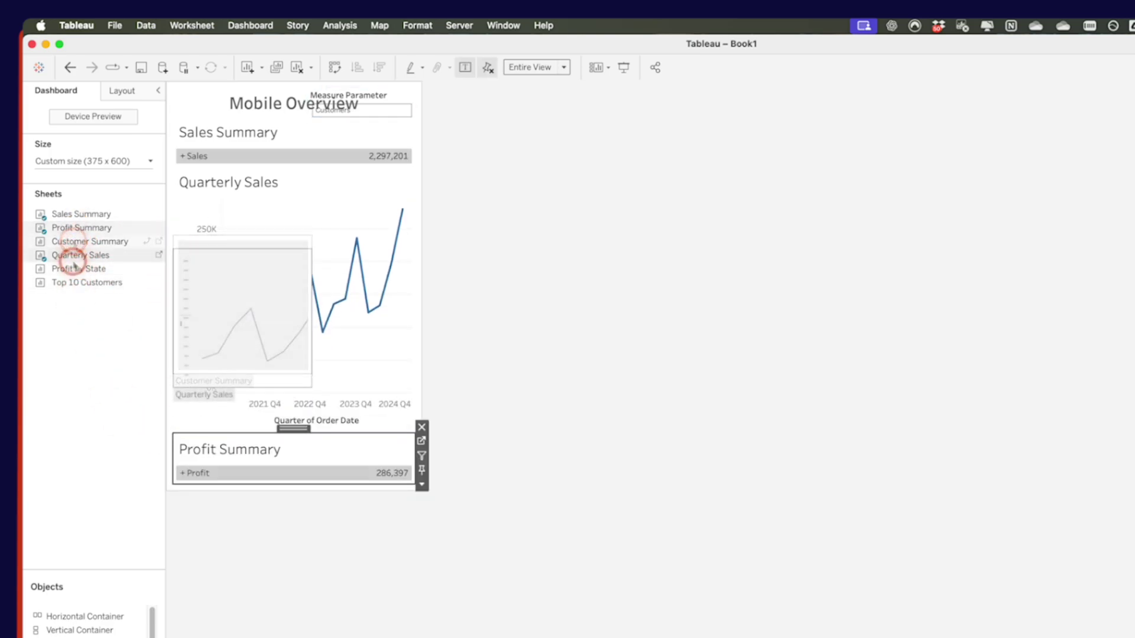
pyautogui.moveTo(80, 268); pyautogui.dragTo(233, 481)
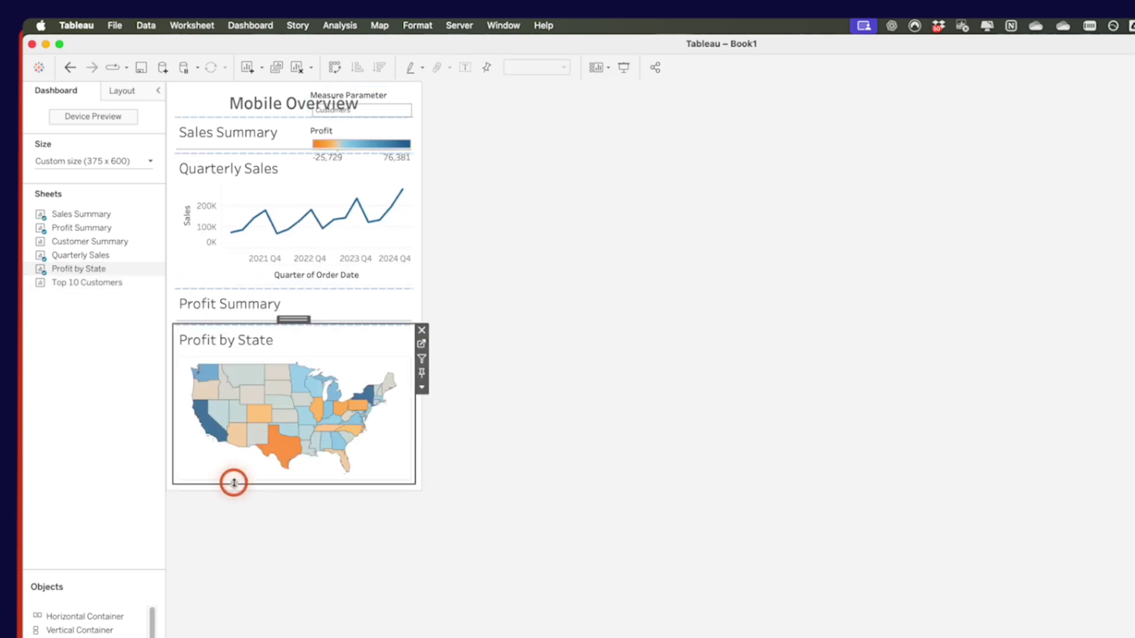
pyautogui.moveTo(83, 241); pyautogui.dragTo(261, 464)
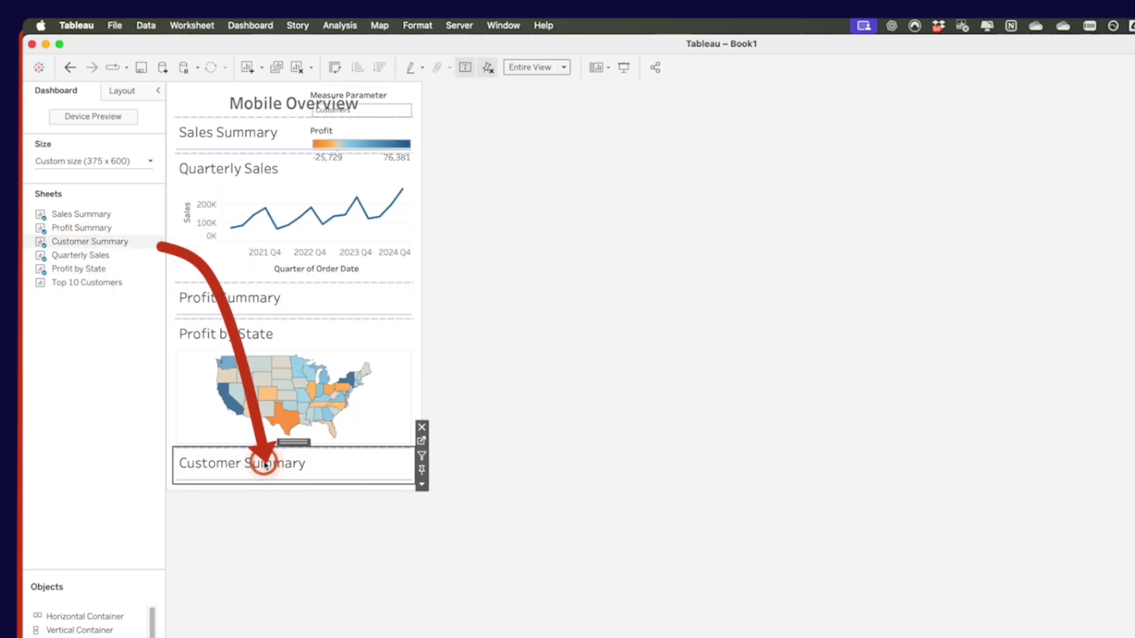
pyautogui.moveTo(77, 282); pyautogui.dragTo(231, 489)
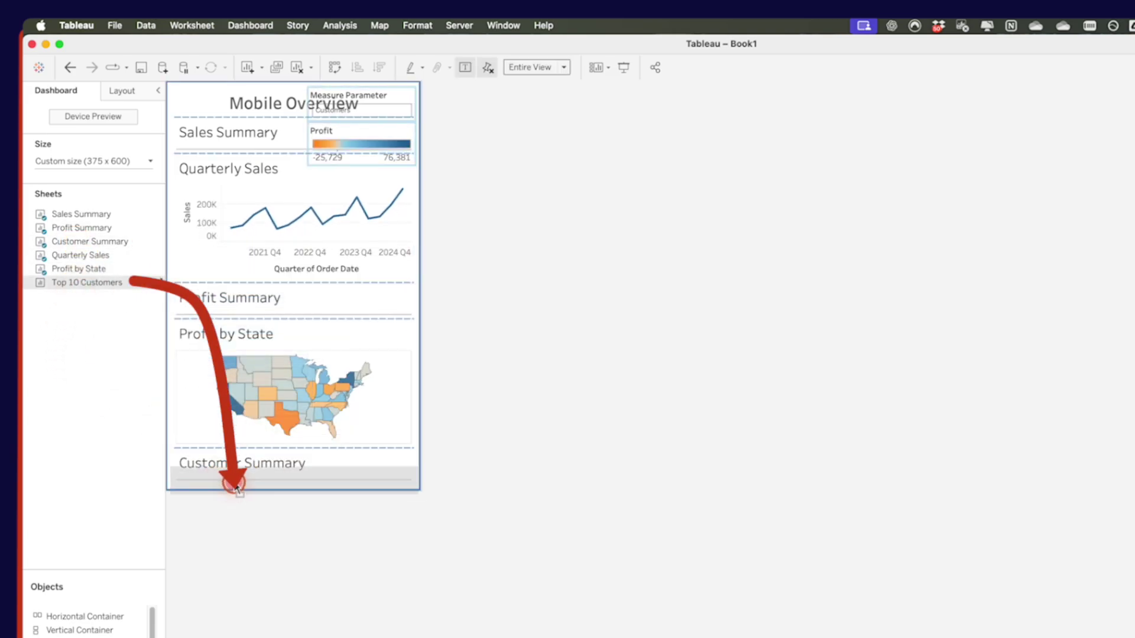
pyautogui.moveTo(235, 486); pyautogui.dragTo(235, 487)
# Hide the titles of all six sheets on the dashboard
pyautogui.rightClick(244, 419)
pyautogui.click(267, 447)
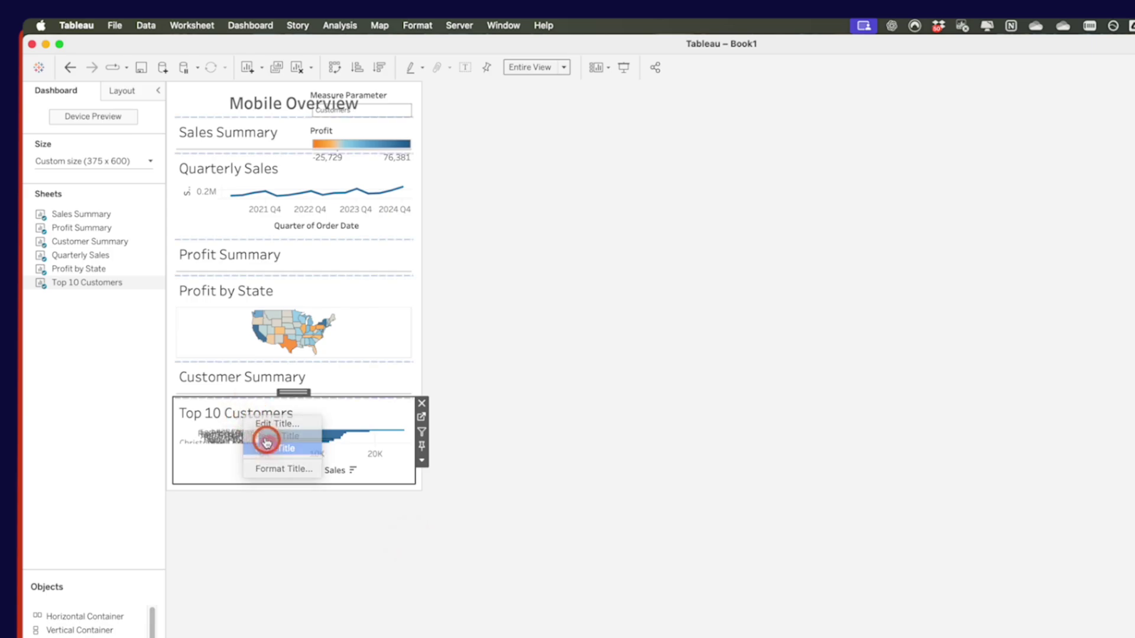
pyautogui.rightClick(230, 384)
pyautogui.click(248, 410)
pyautogui.rightClick(224, 301)
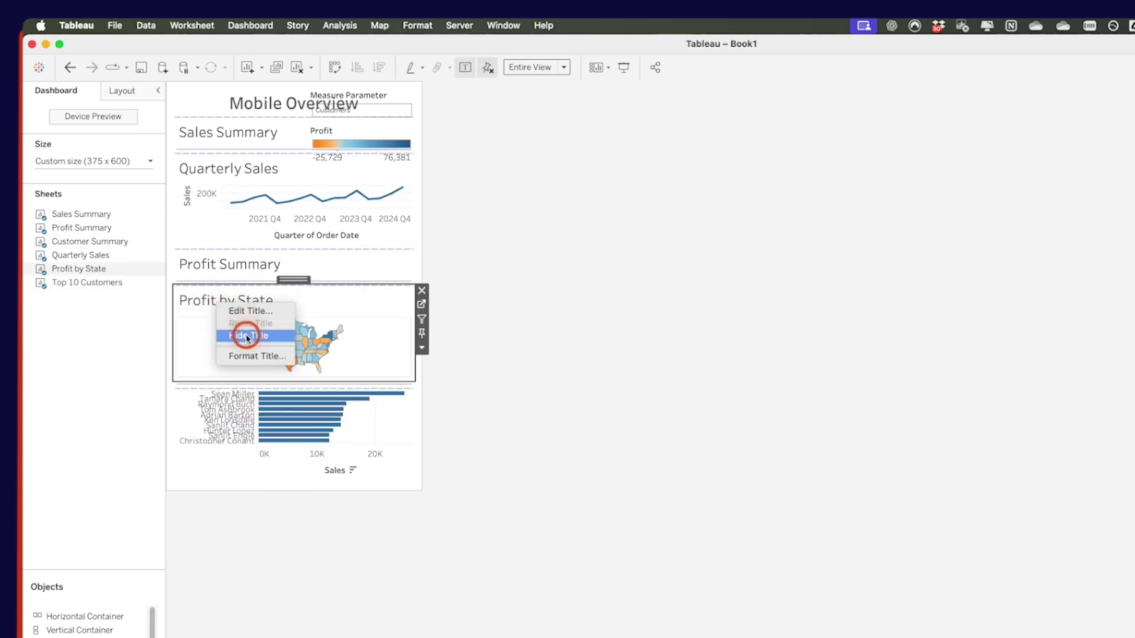
pyautogui.click(246, 333)
pyautogui.rightClick(222, 265)
pyautogui.click(246, 295)
pyautogui.rightClick(225, 172)
pyautogui.click(256, 201)
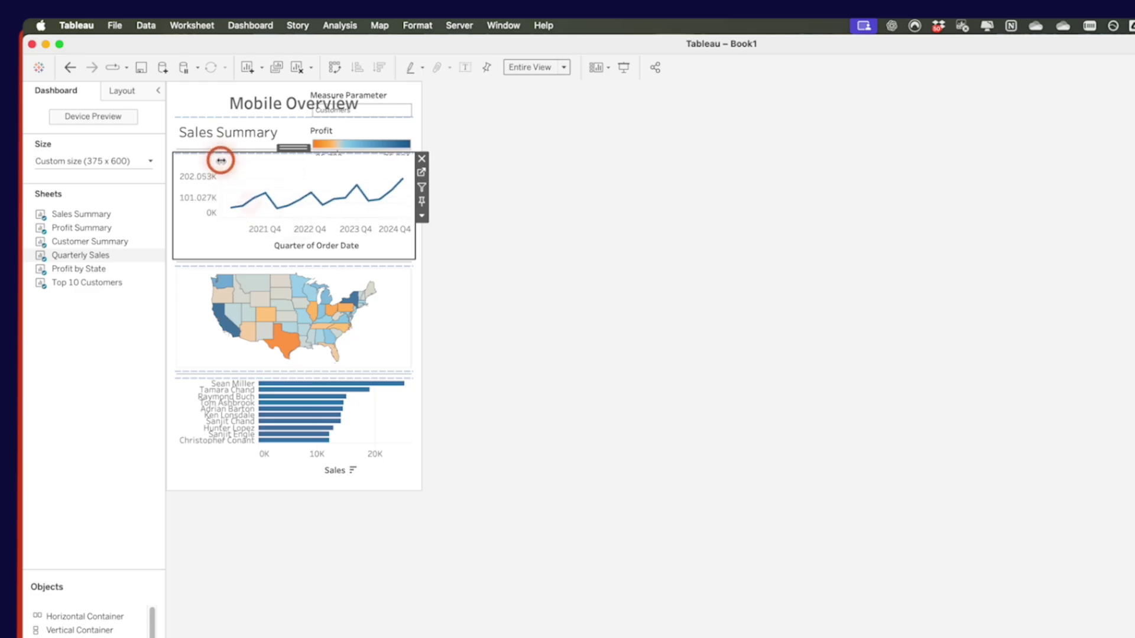
pyautogui.rightClick(222, 145)
pyautogui.click(246, 167)
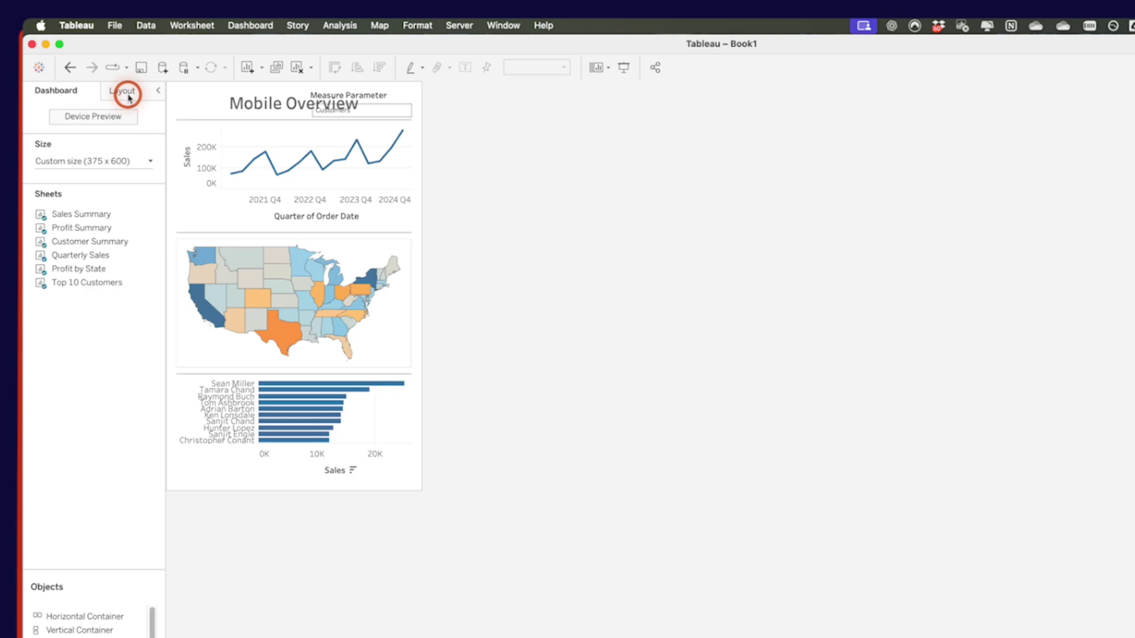
# Remove the leftover Tiled container from the Item hierarchy and confirm deleting its containers
pyautogui.click(128, 95)
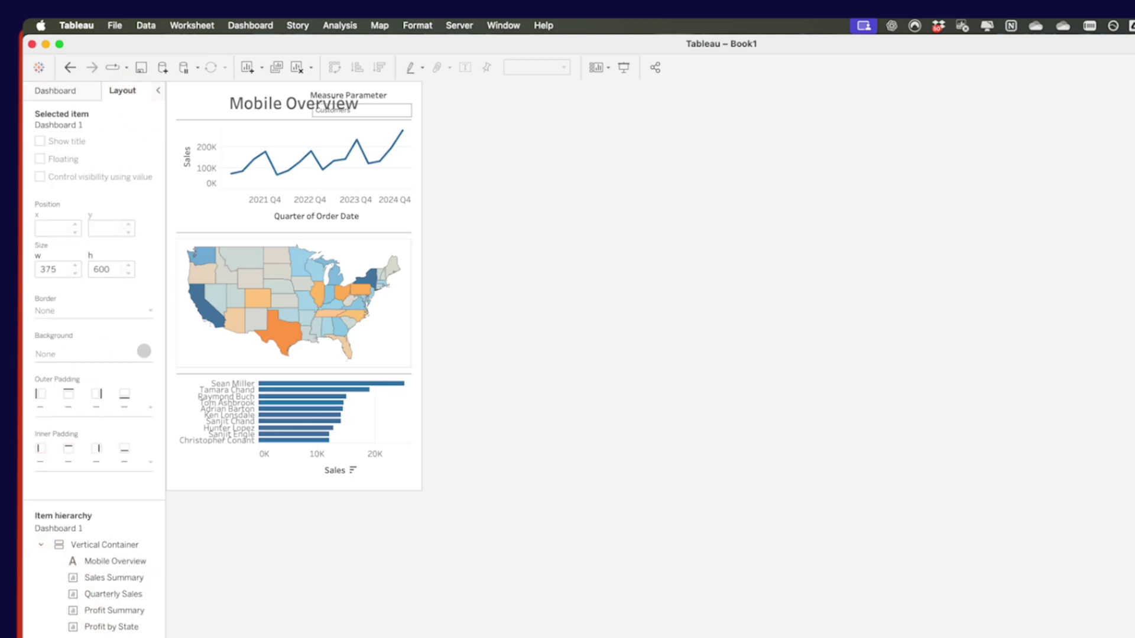
pyautogui.click(137, 498)
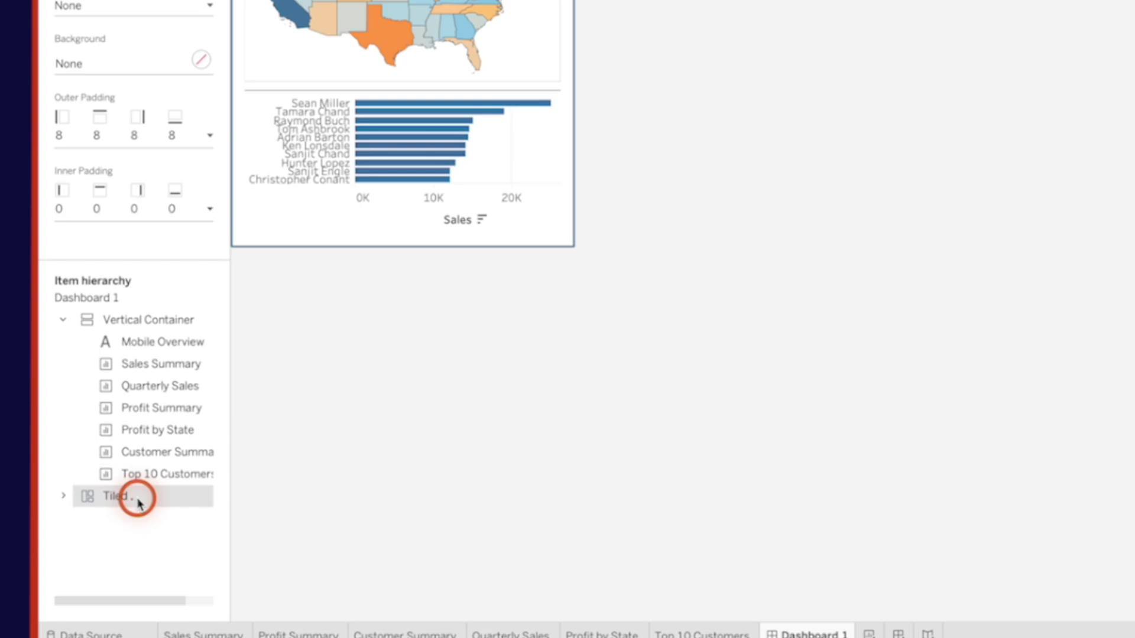
pyautogui.rightClick(133, 498)
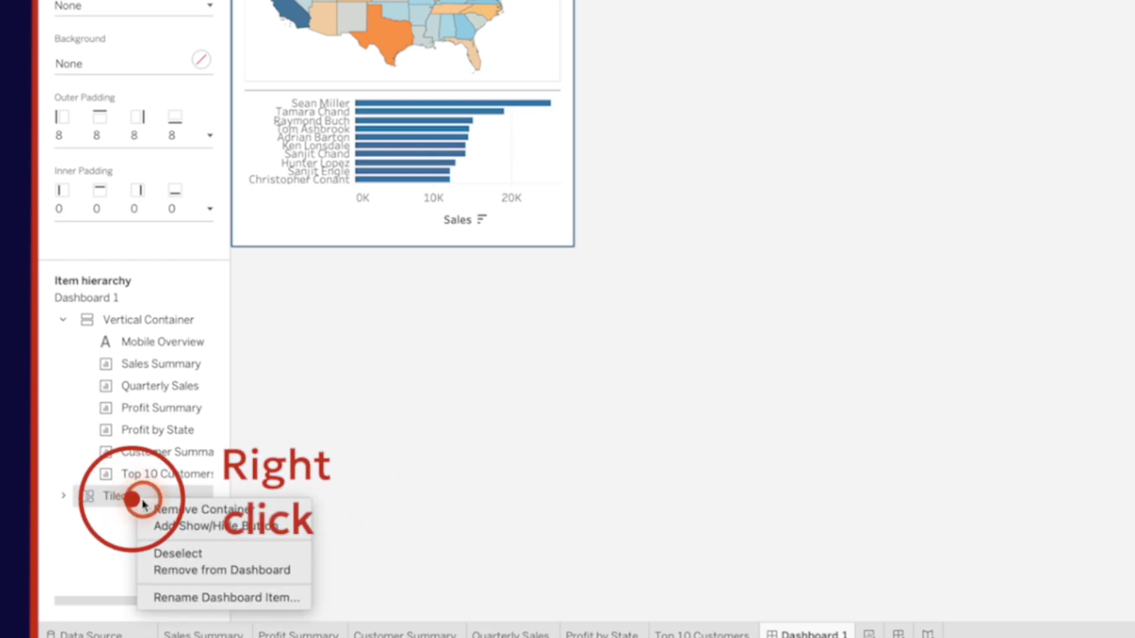
pyautogui.click(230, 571)
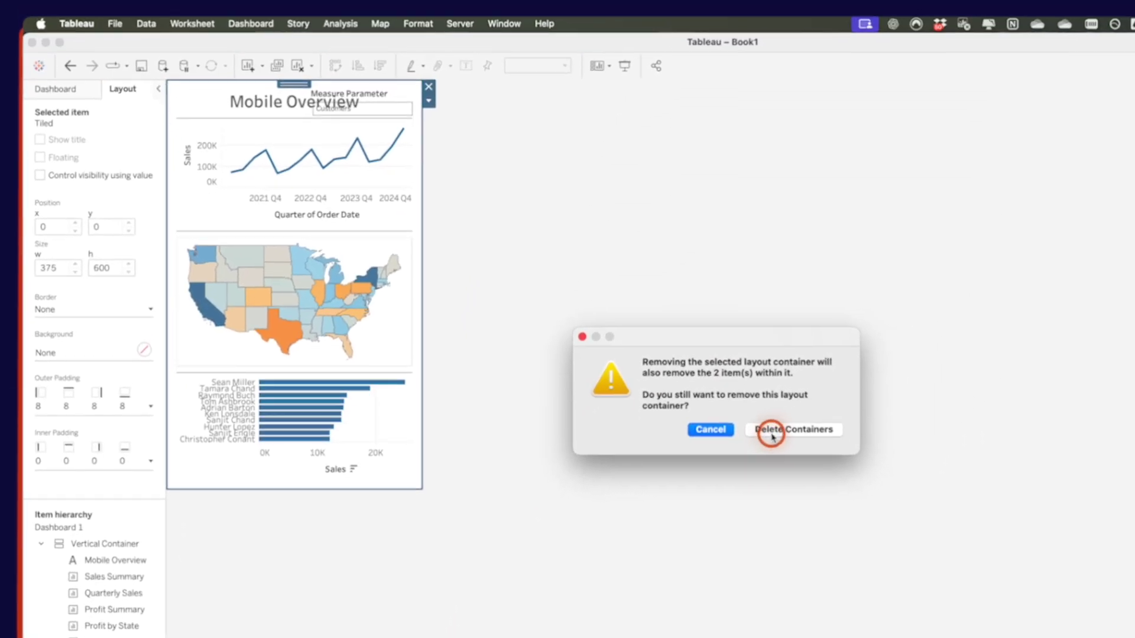
pyautogui.click(775, 435)
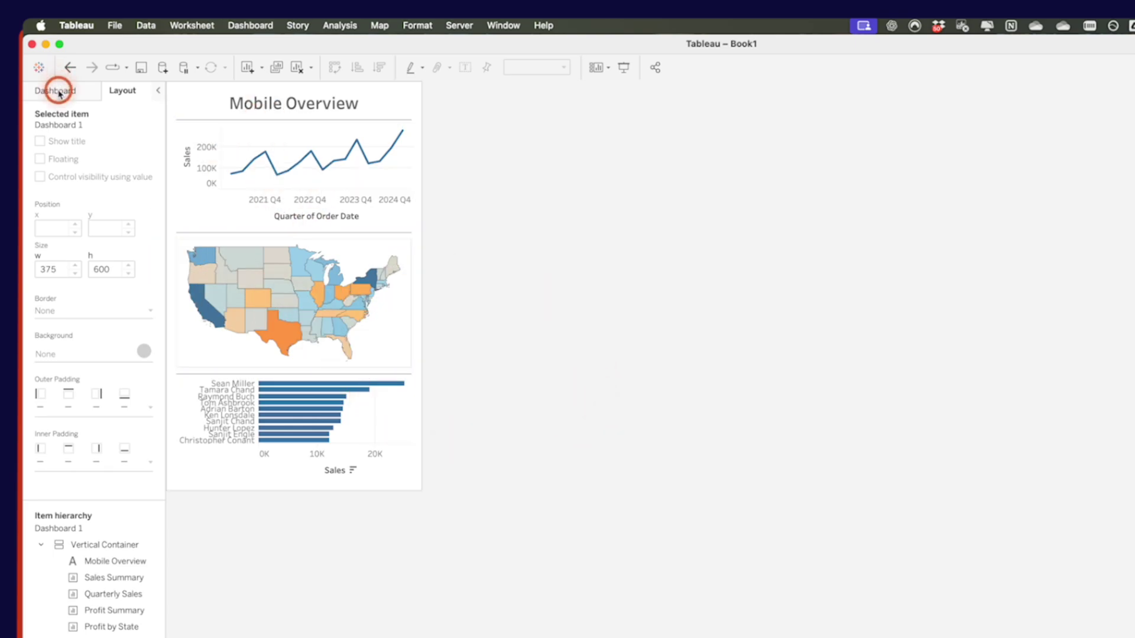
# Set the Sales Summary height to 75 px, then change it to 50 px
pyautogui.click(107, 580)
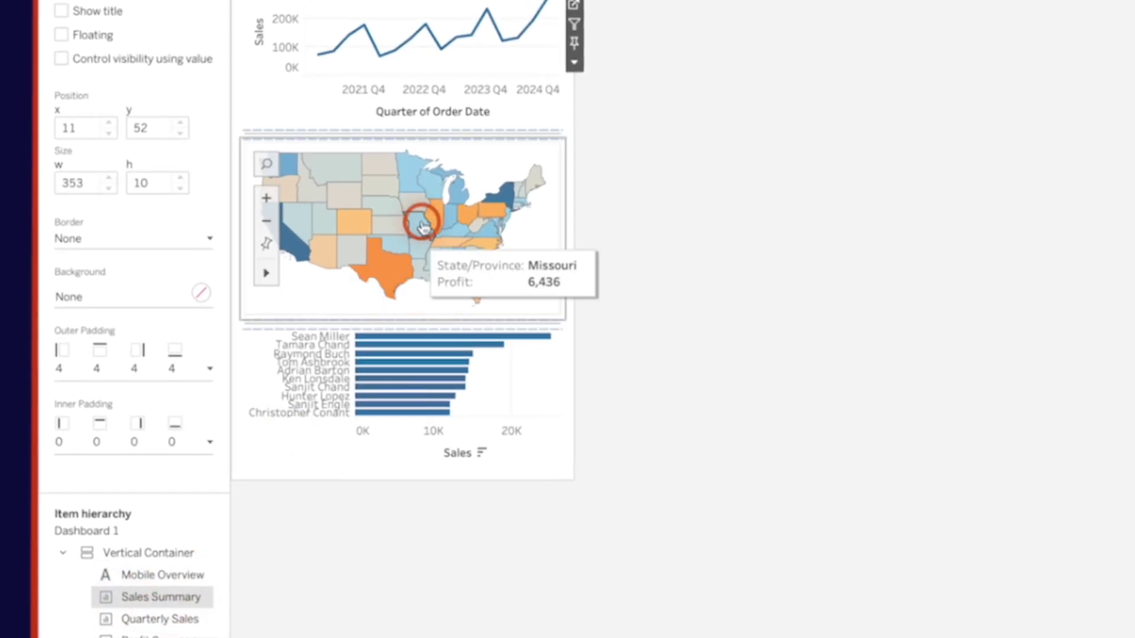
pyautogui.click(575, 63)
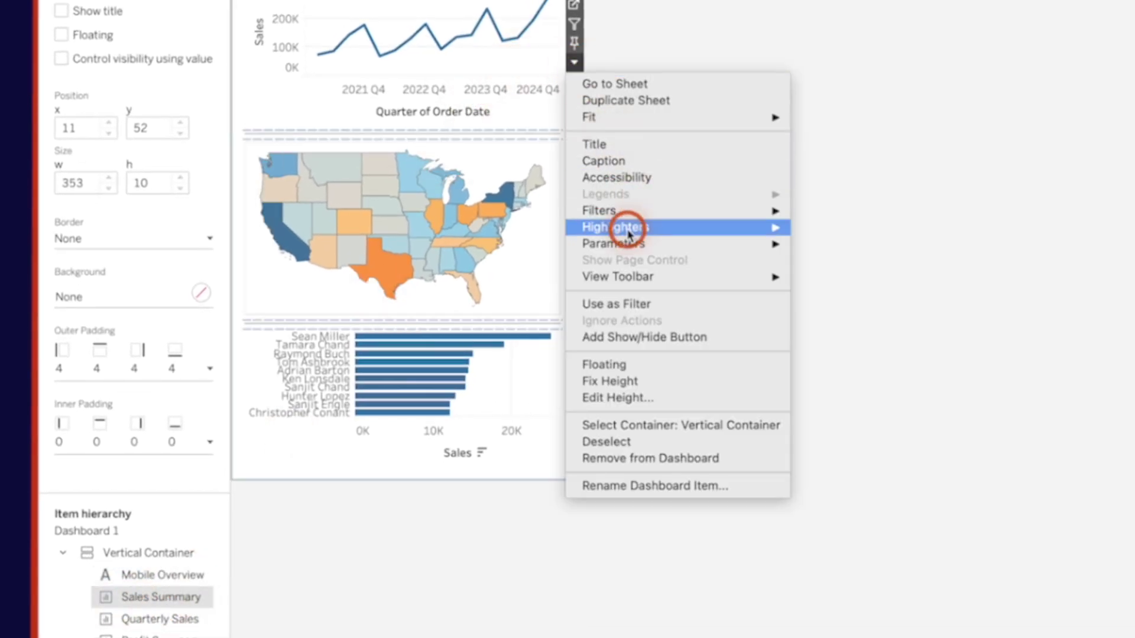
pyautogui.click(629, 398)
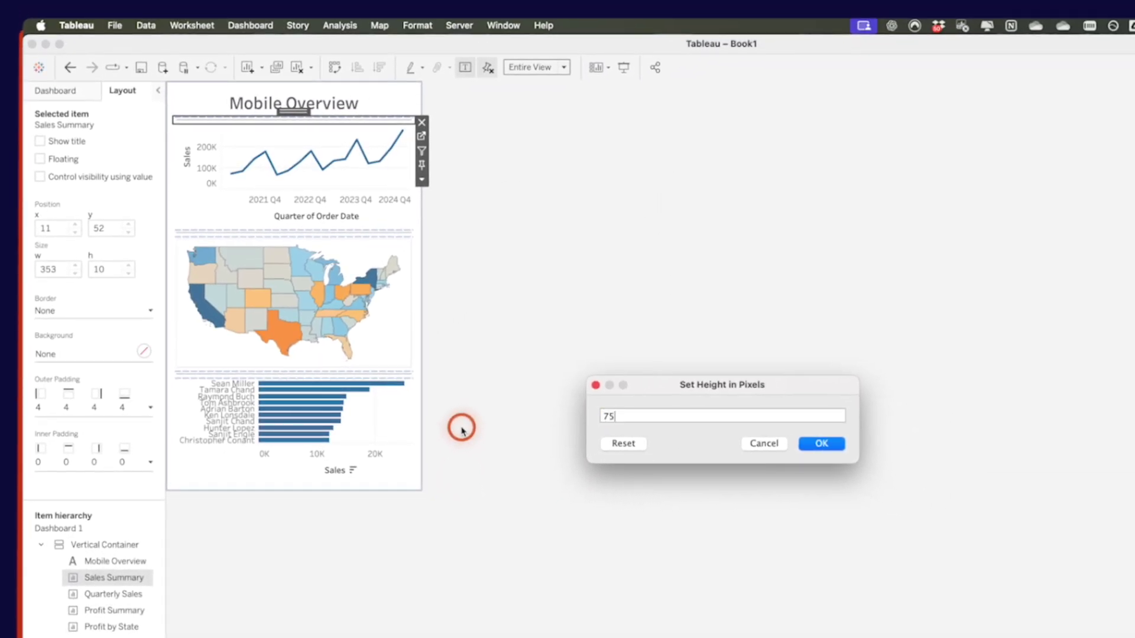
pyautogui.write('75')
pyautogui.press('Return')
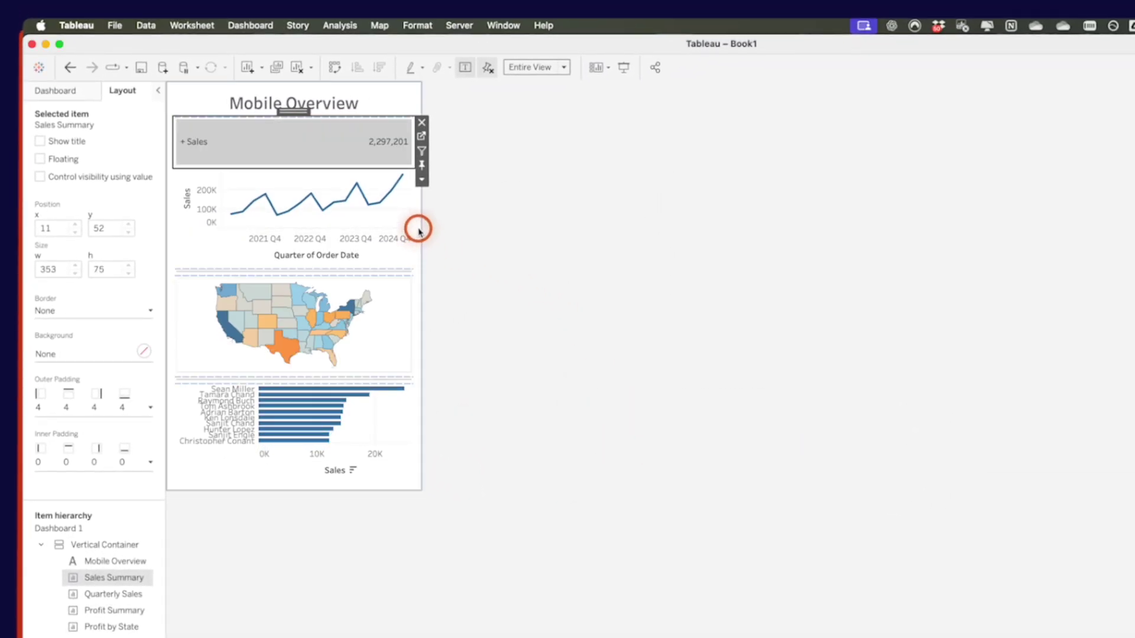
pyautogui.click(423, 181)
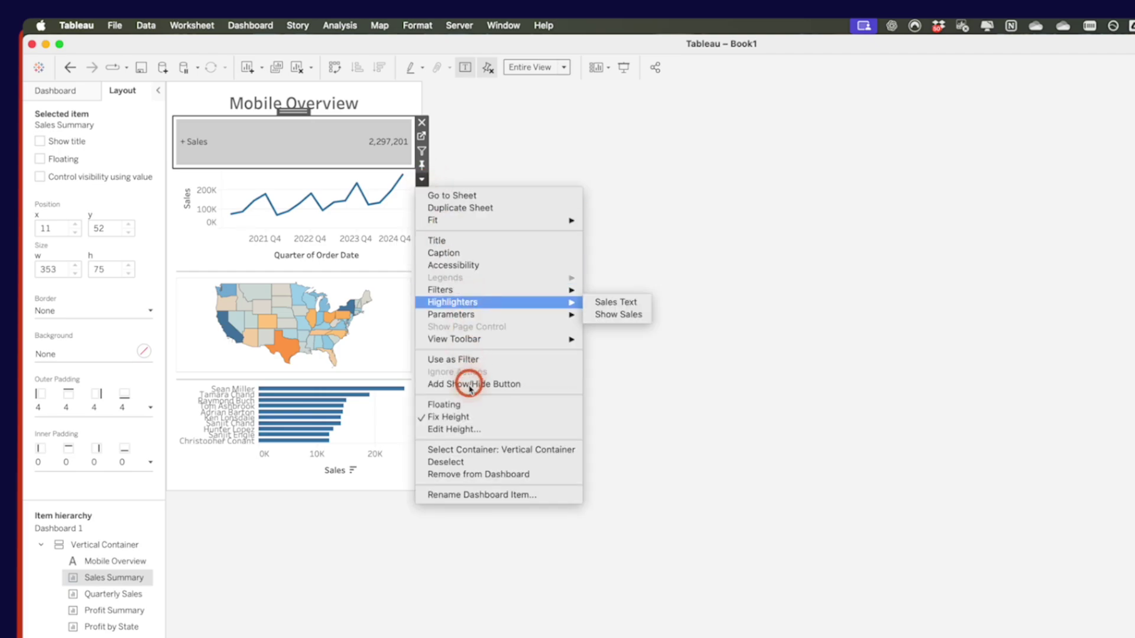
pyautogui.click(471, 434)
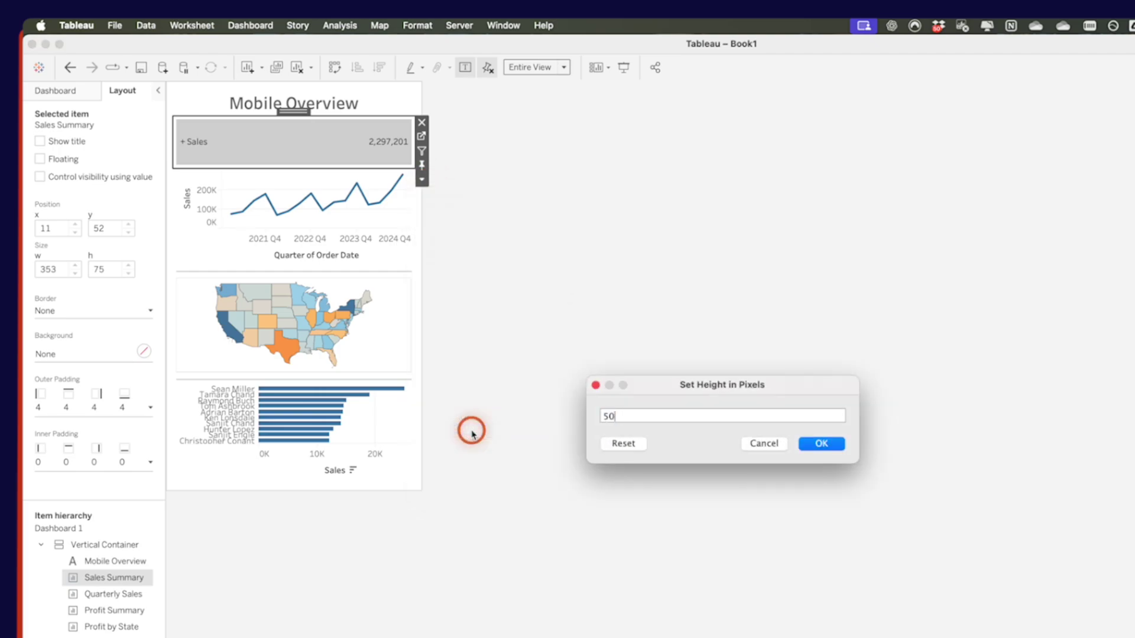
pyautogui.press('Return')
pyautogui.click(539, 347)
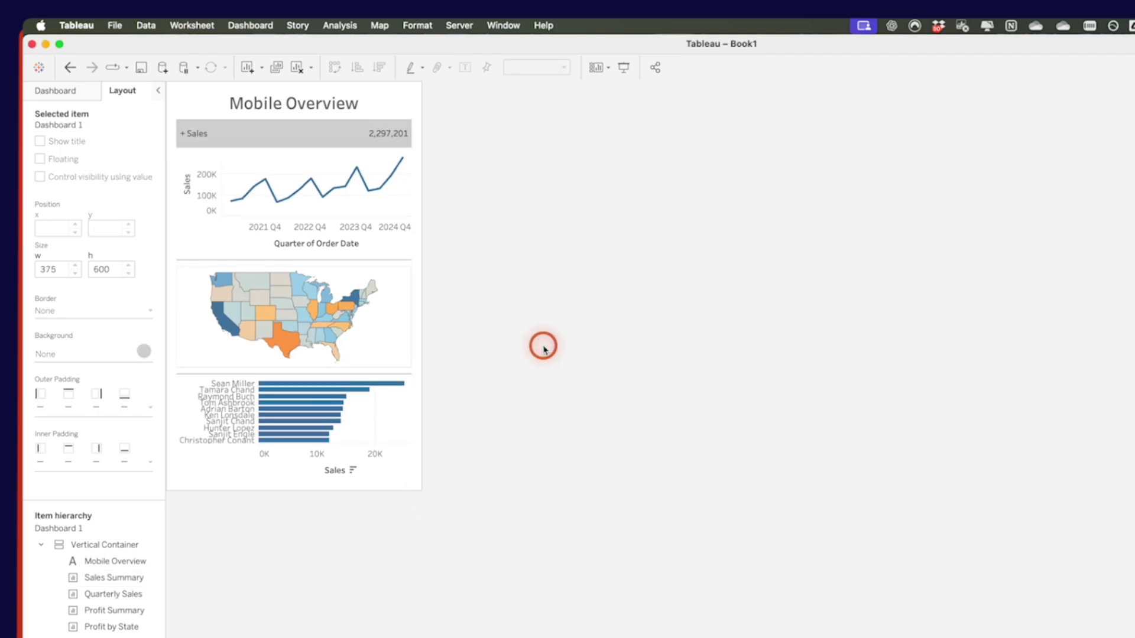
# Set the Profit Summary and Customer Summary heights to 50 px each
pyautogui.click(110, 610)
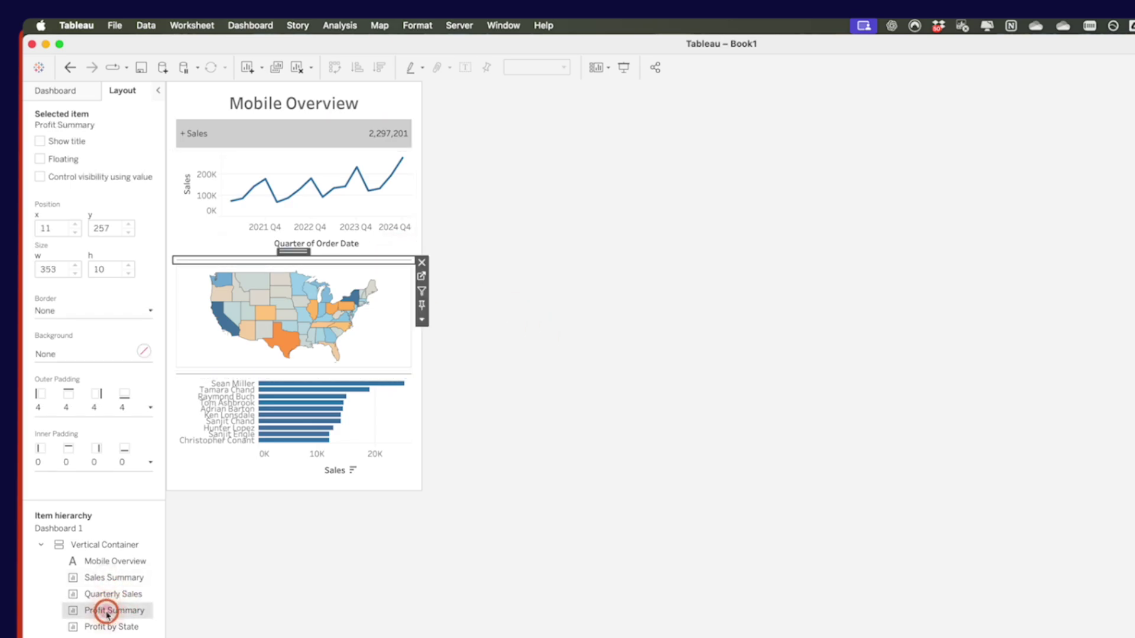
pyautogui.click(421, 319)
pyautogui.click(470, 569)
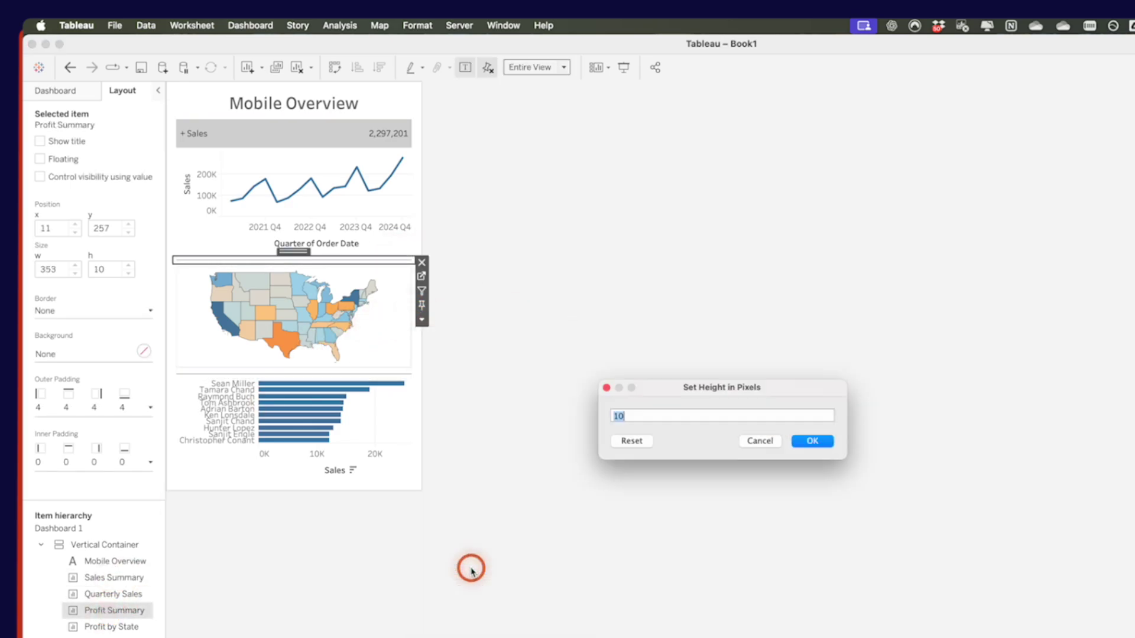
pyautogui.press('Return')
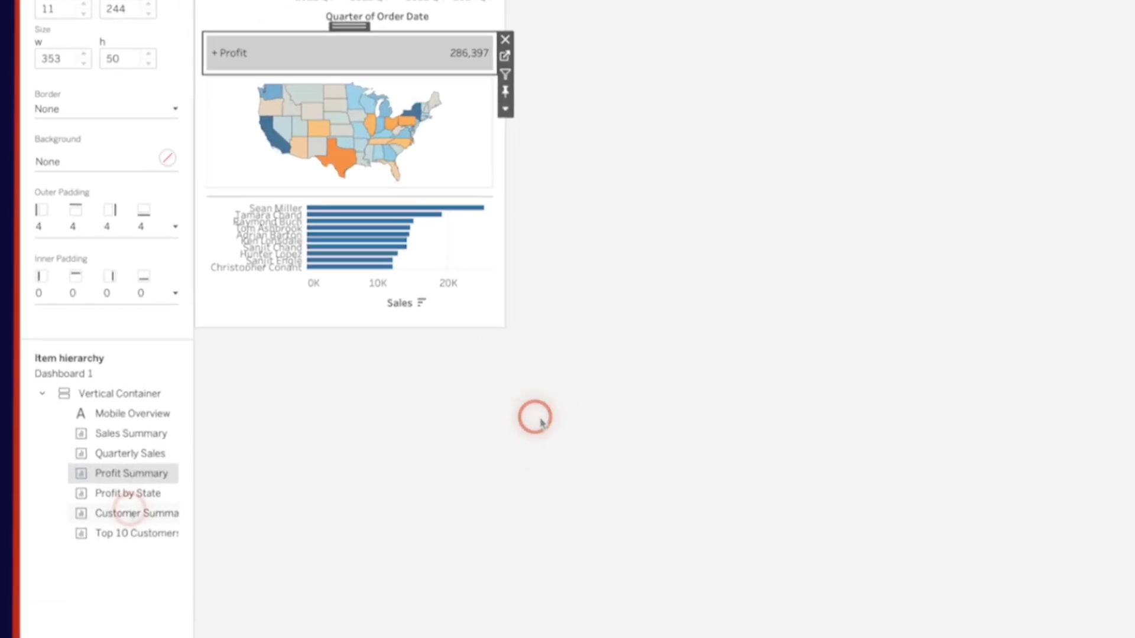
pyautogui.click(140, 436)
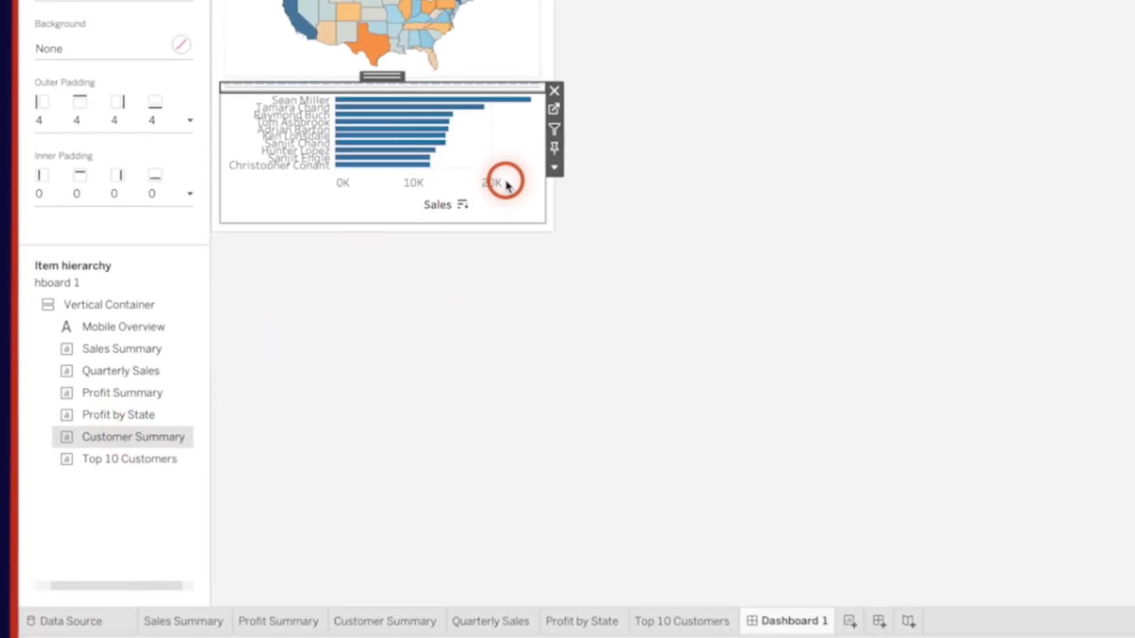
pyautogui.click(554, 167)
pyautogui.click(605, 502)
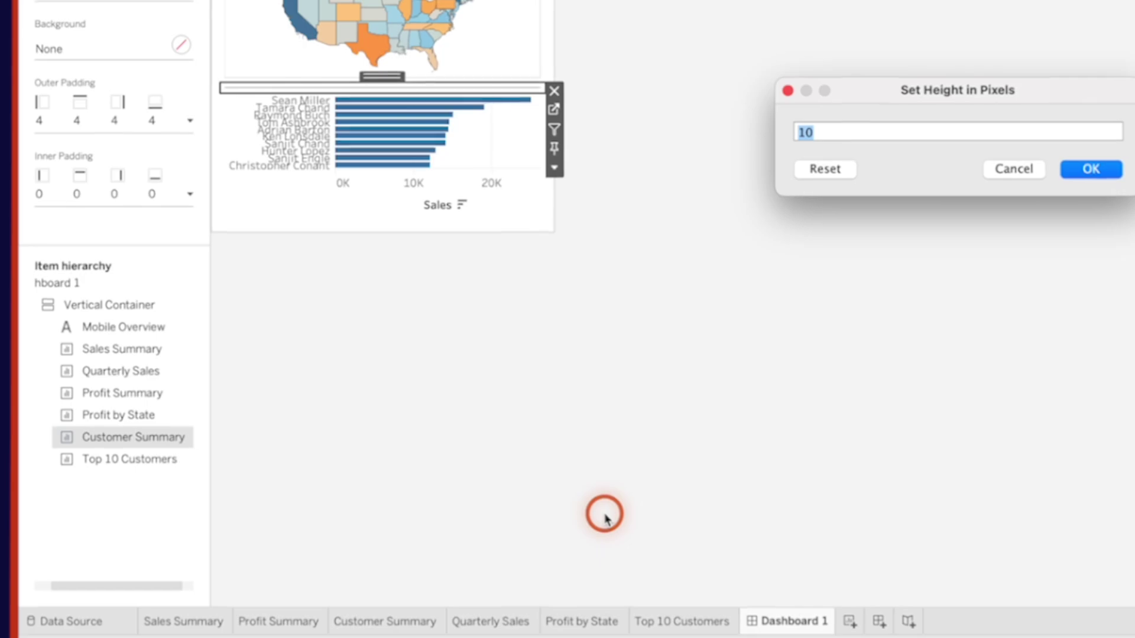
pyautogui.write('50')
pyautogui.press('Return')
pyautogui.click(442, 634)
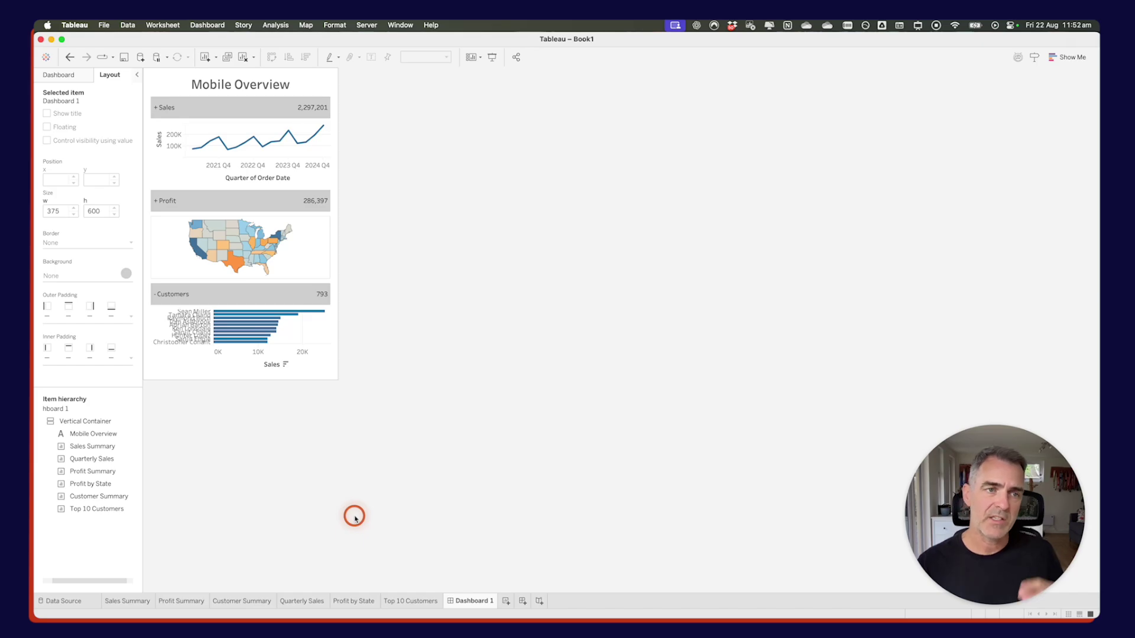
# Open the Top 10 Customers worksheet and select the Show Profit field
pyautogui.click(388, 599)
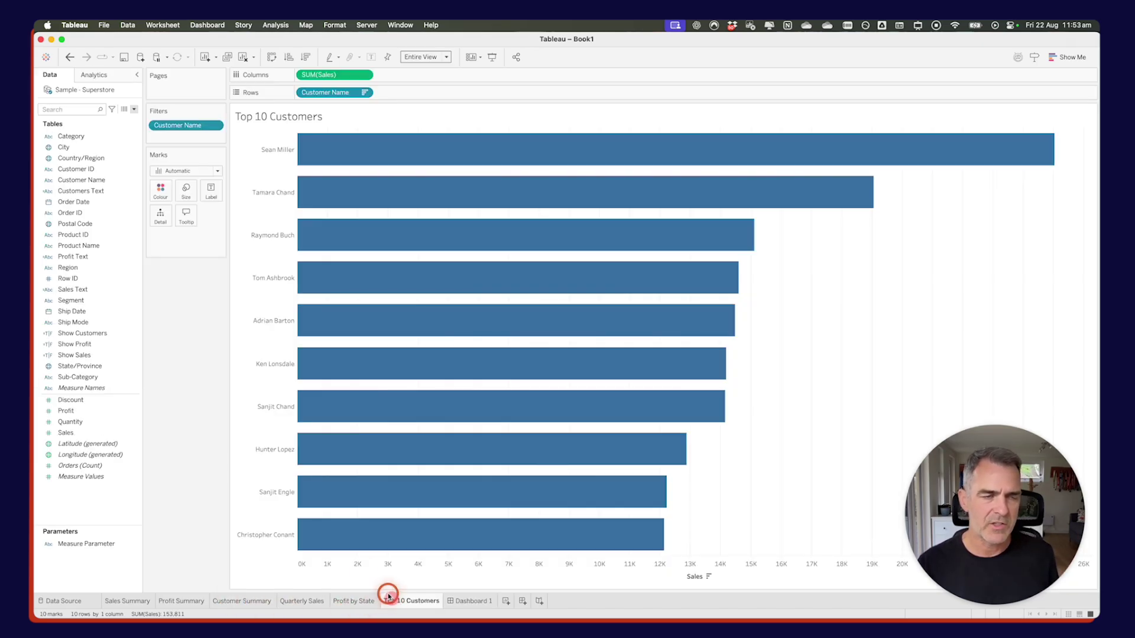
pyautogui.click(116, 256)
pyautogui.click(87, 343)
pyautogui.click(84, 347)
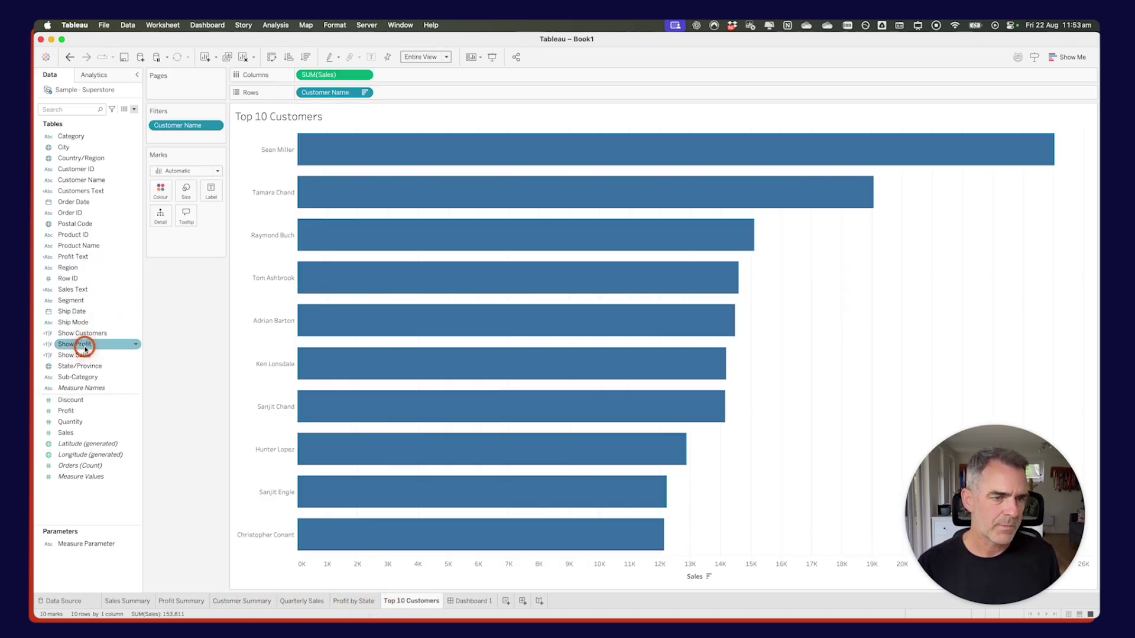
# Back on the dashboard, control Quarterly Sales visibility with the Show Sales value
pyautogui.click(468, 601)
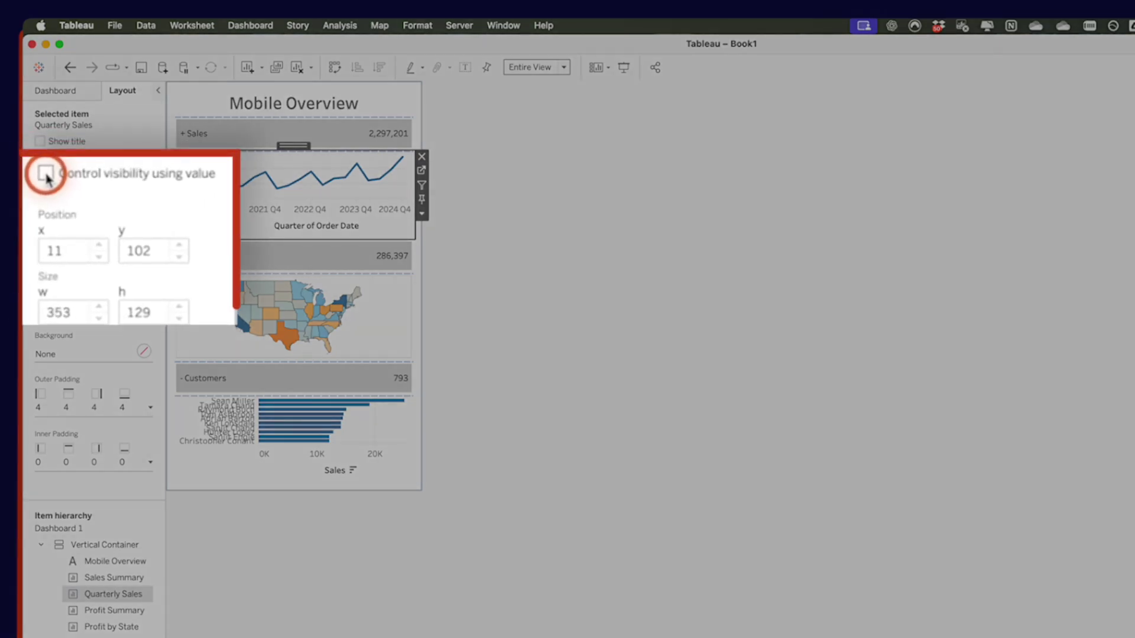
pyautogui.click(40, 177)
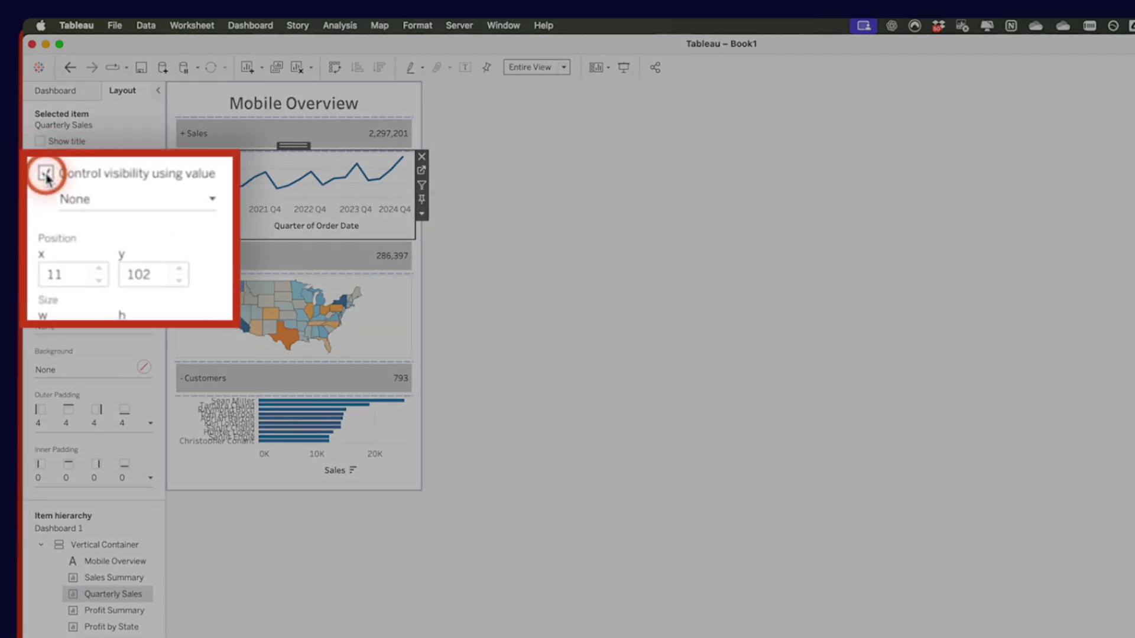
pyautogui.click(96, 203)
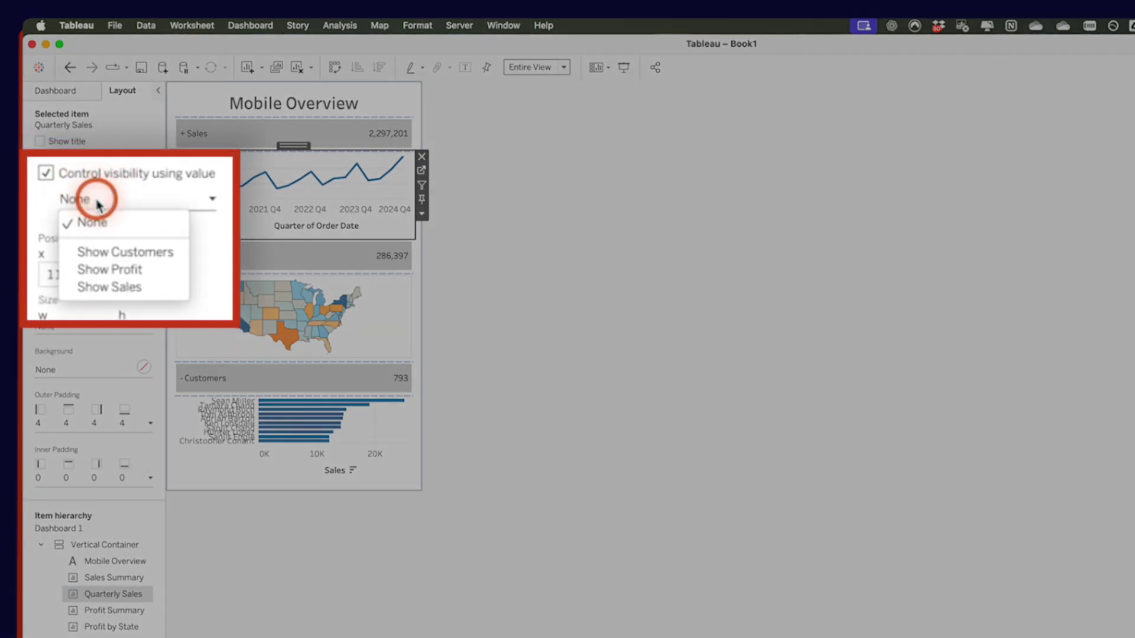
pyautogui.click(103, 287)
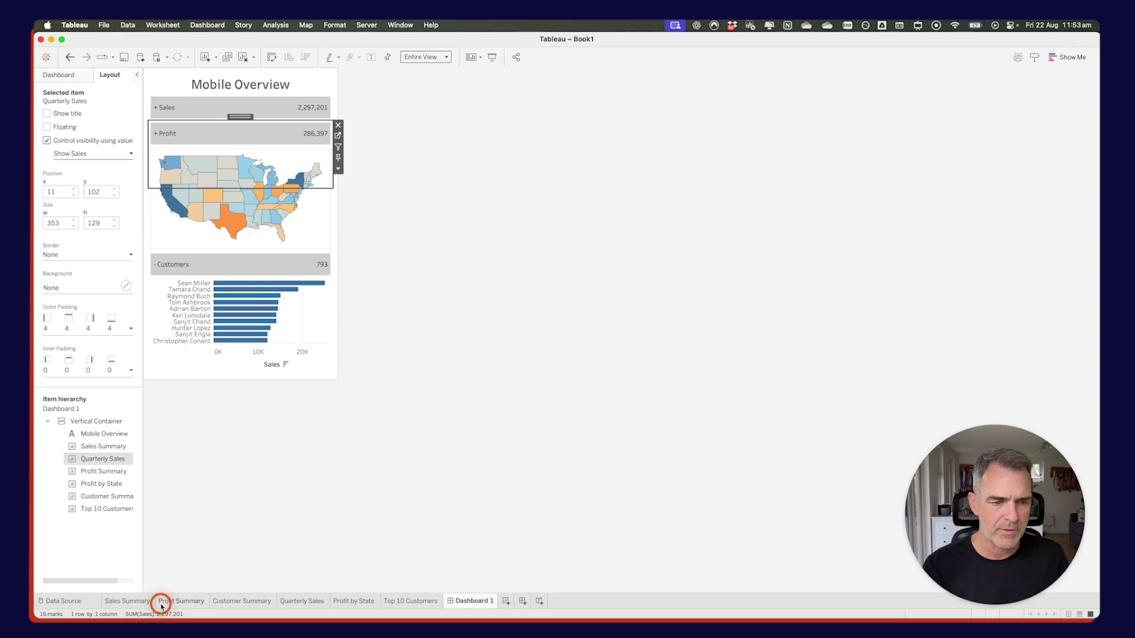
# Control the Profit by State map's visibility with the Show Profit value
pyautogui.click(161, 603)
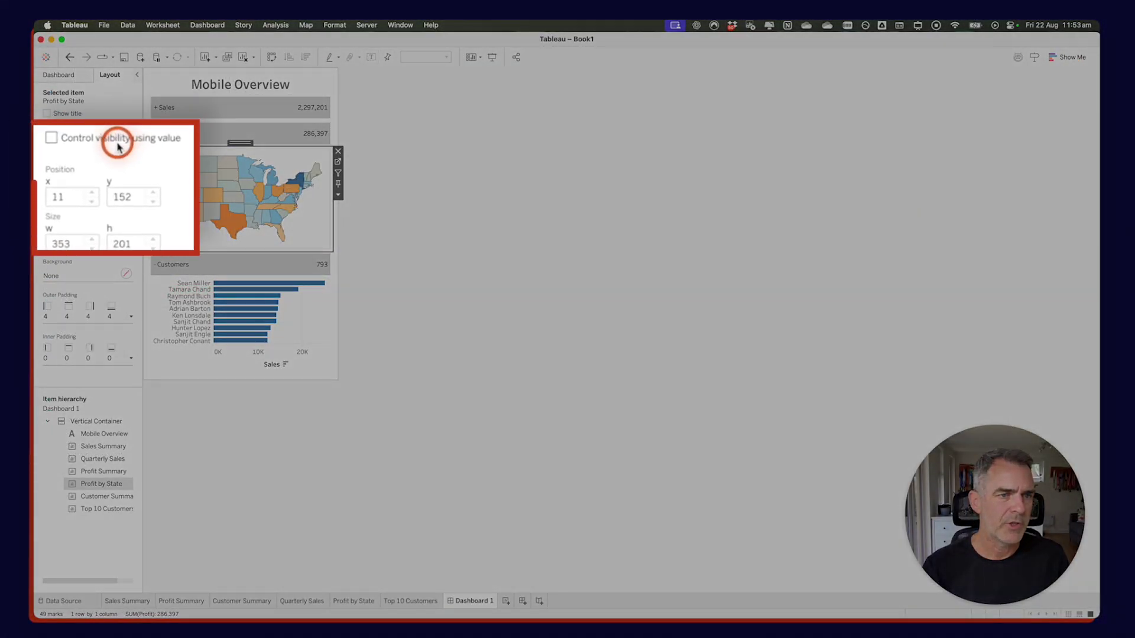
pyautogui.click(117, 145)
pyautogui.click(109, 157)
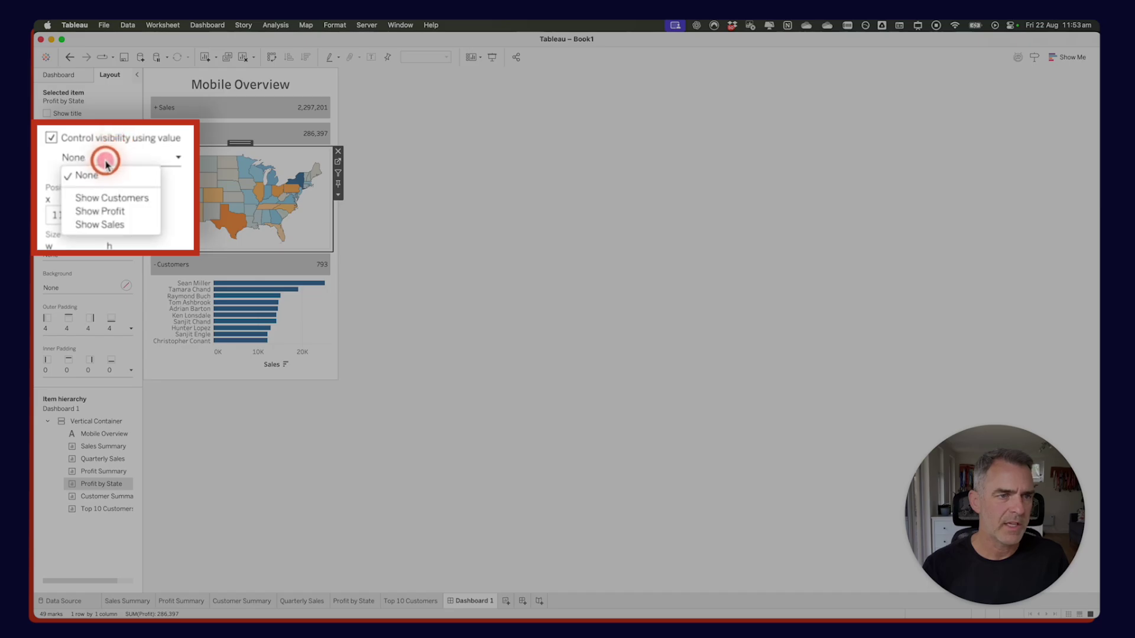
pyautogui.click(100, 213)
# Control the Top 10 Customers chart's visibility with the Show Customers value
pyautogui.click(299, 301)
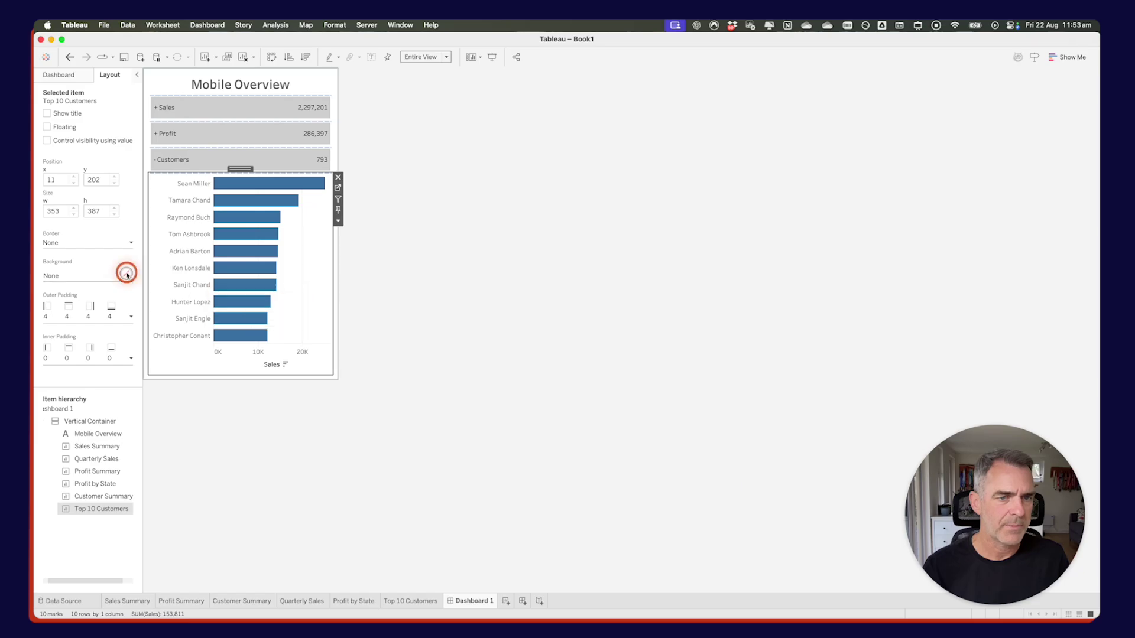
pyautogui.click(71, 153)
pyautogui.click(72, 155)
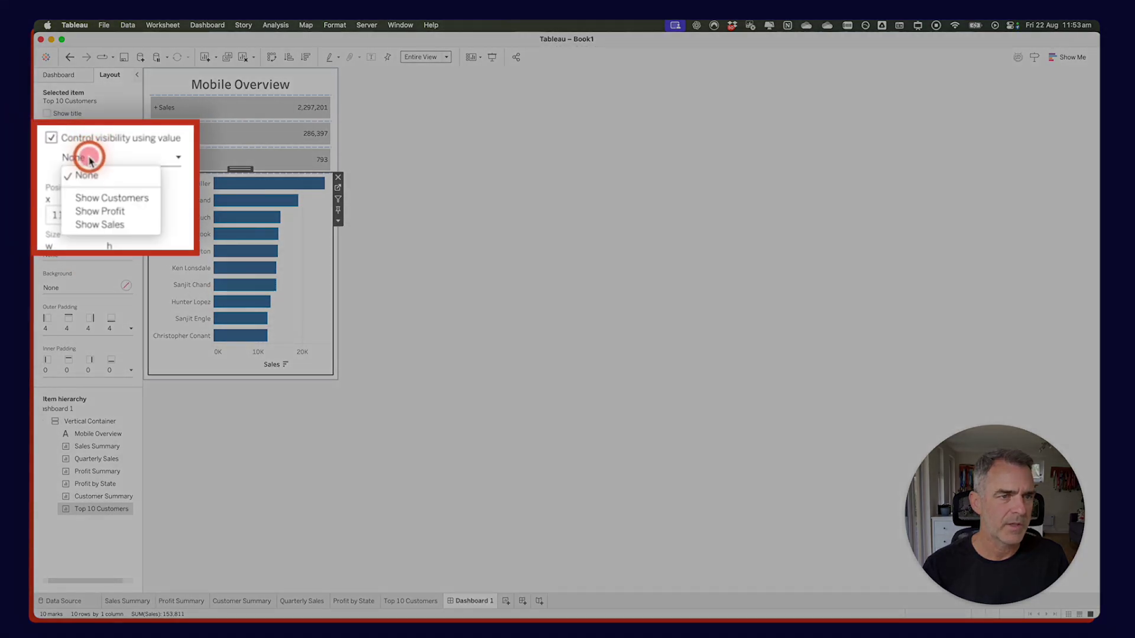
pyautogui.click(99, 197)
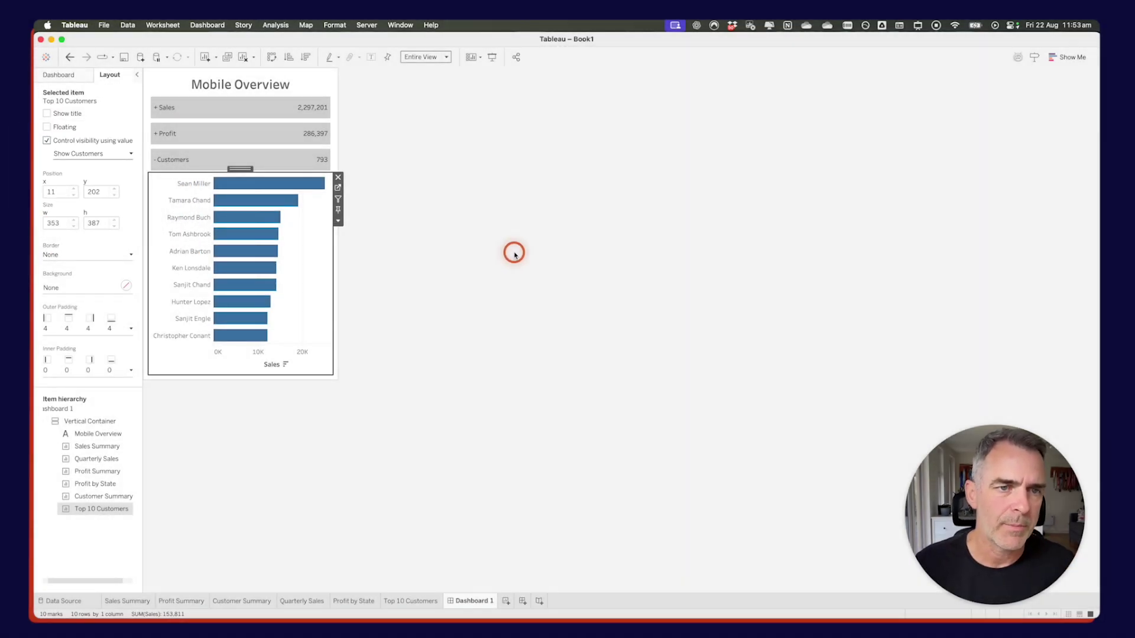
pyautogui.click(515, 254)
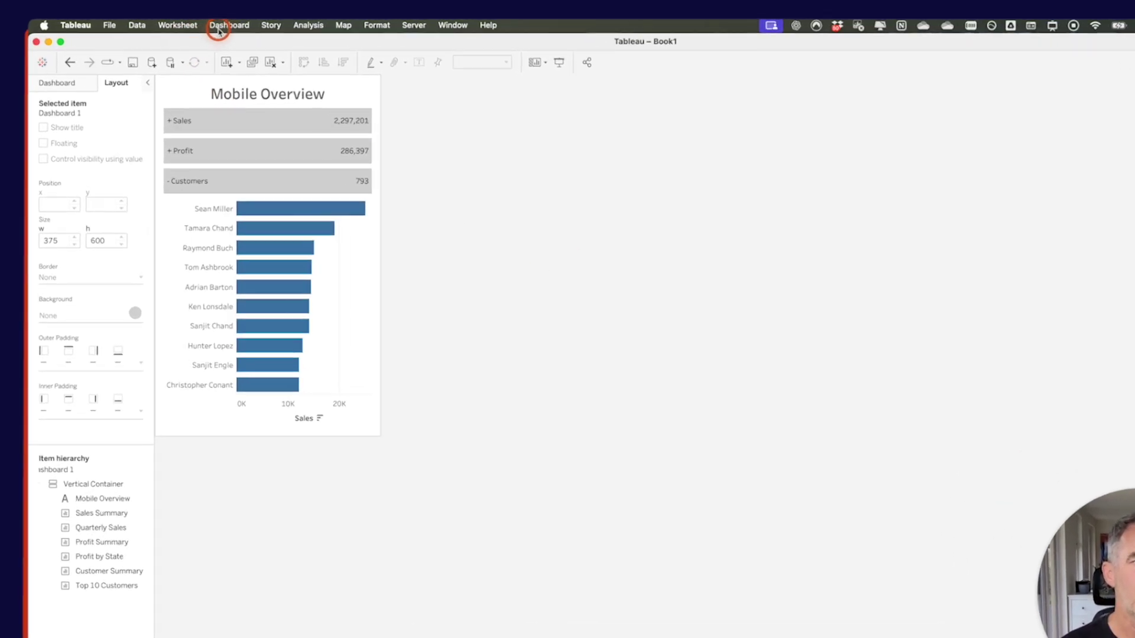
# Open Dashboard Actions and add a new Change Parameter action
pyautogui.click(218, 31)
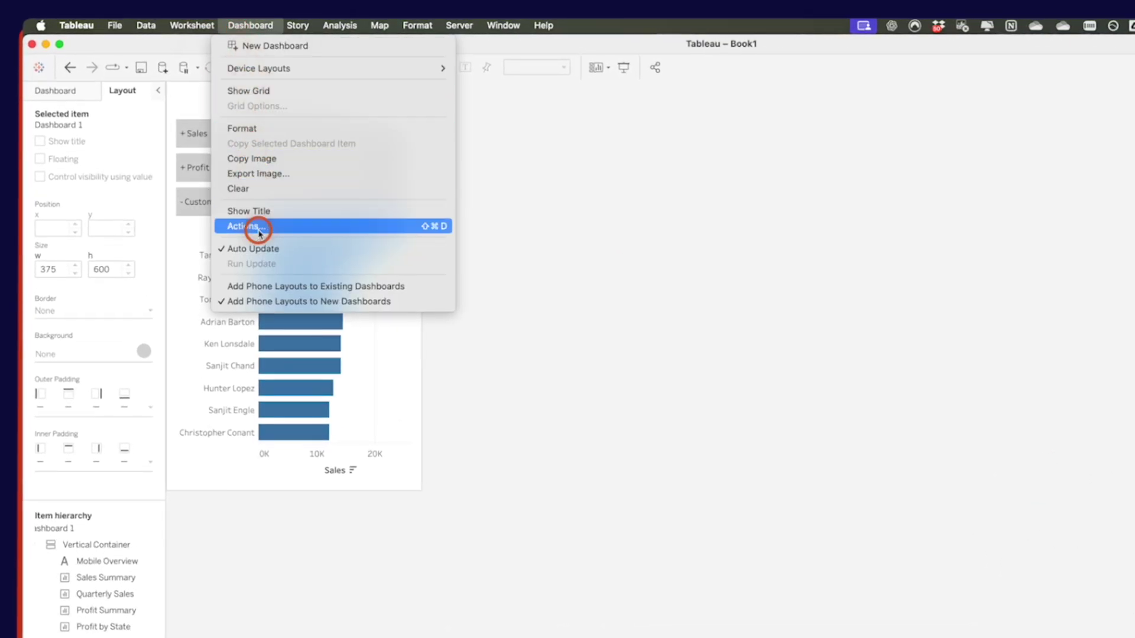
pyautogui.click(241, 207)
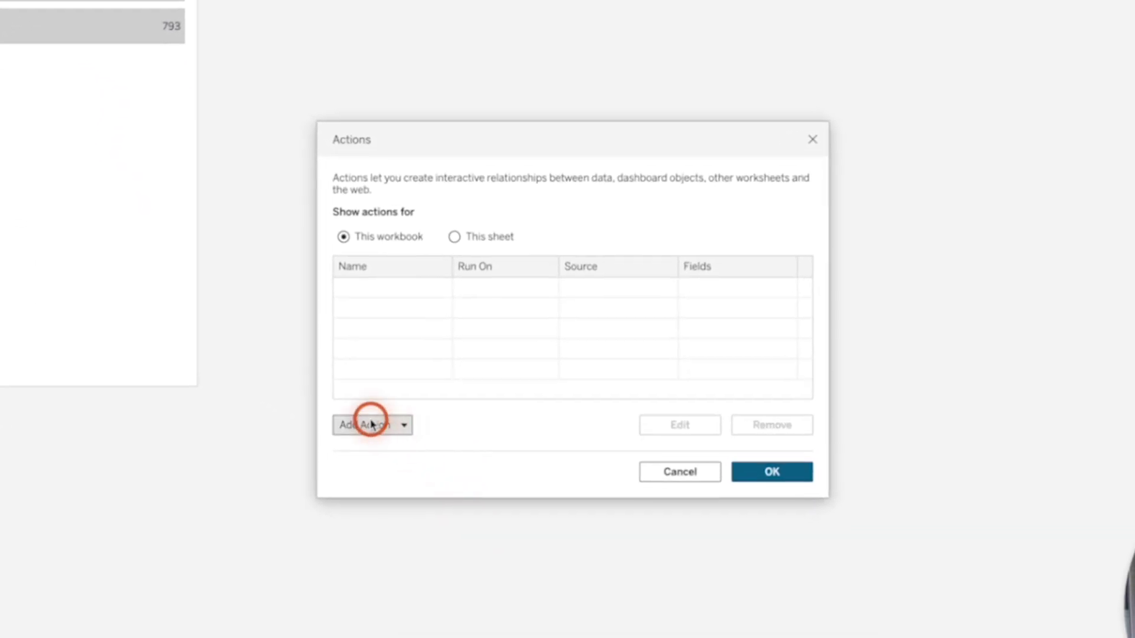
pyautogui.click(372, 426)
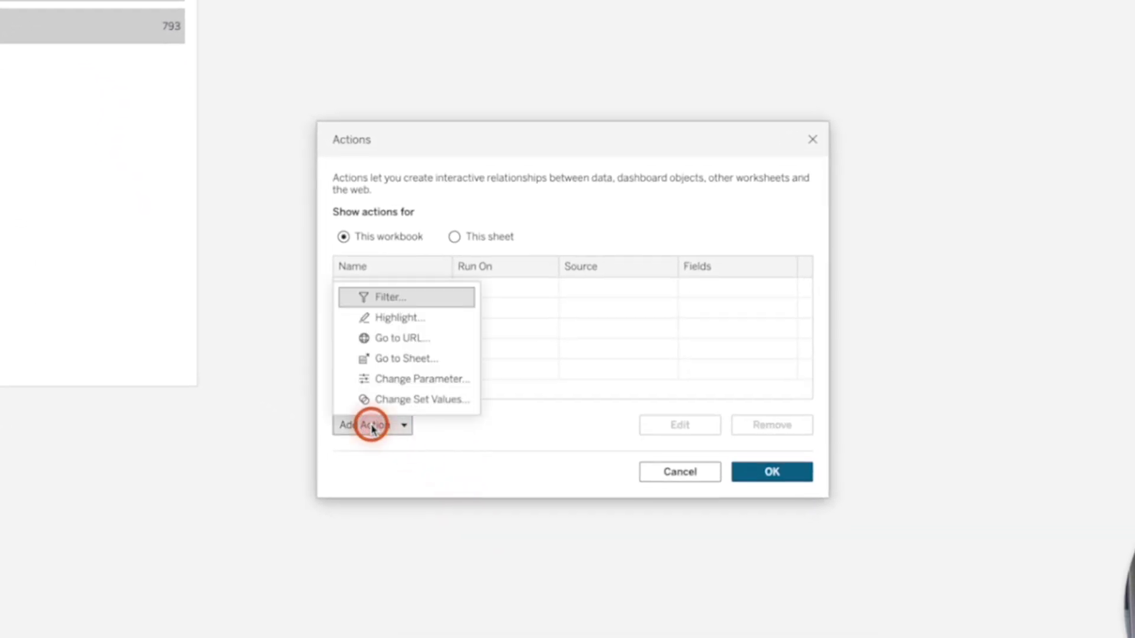
pyautogui.click(396, 381)
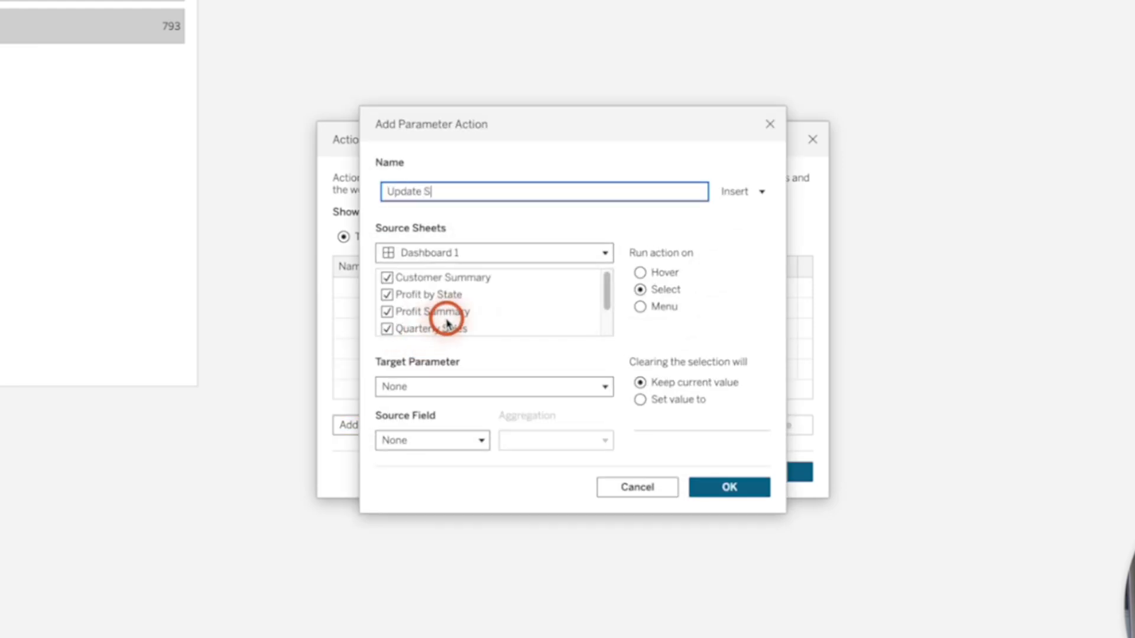
# Configure Update Sales: source Sales Summary only, target Measure Parameter, field Sales Text
pyautogui.click(447, 277)
pyautogui.hotkey('ctrl', 'a')
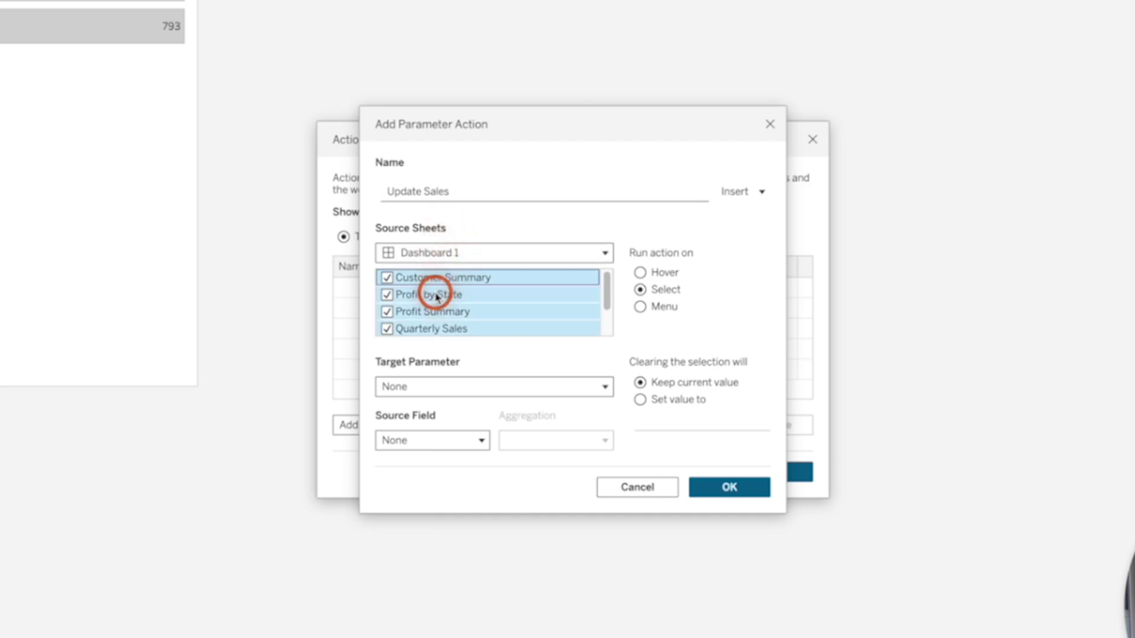
pyautogui.click(387, 278)
pyautogui.scroll(-2, 426, 296)
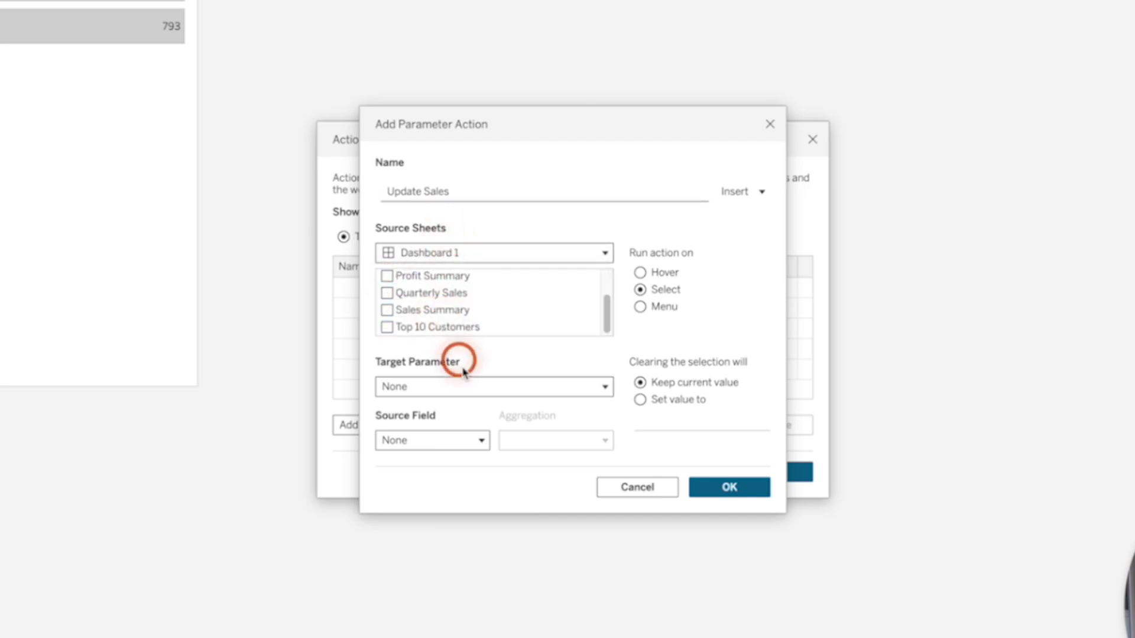
pyautogui.click(432, 383)
pyautogui.click(442, 433)
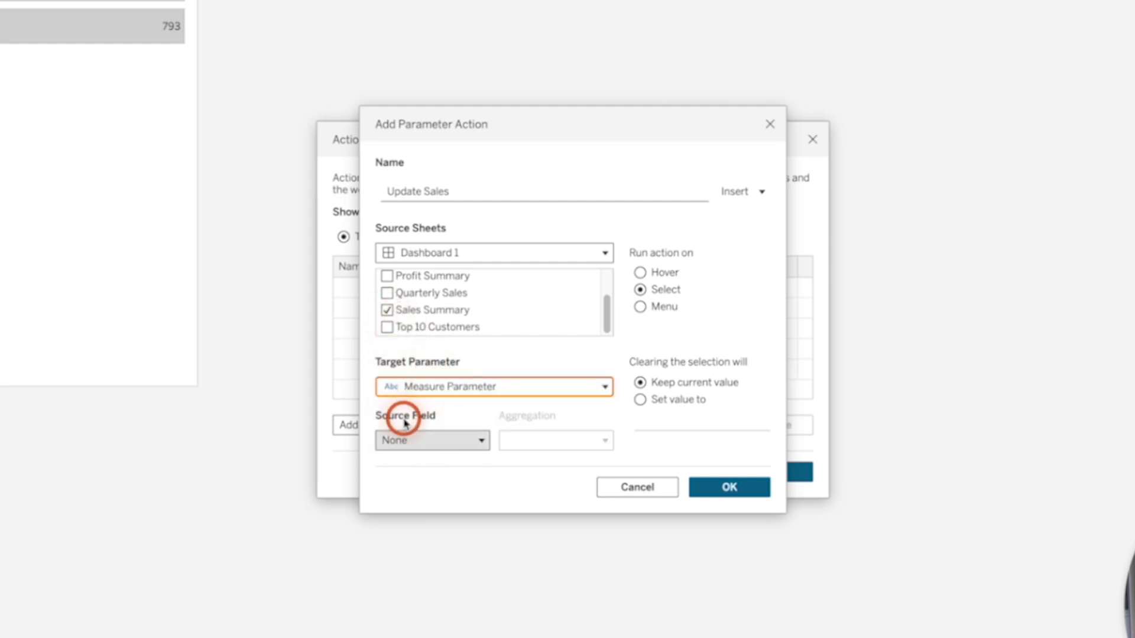
pyautogui.click(405, 440)
pyautogui.click(422, 483)
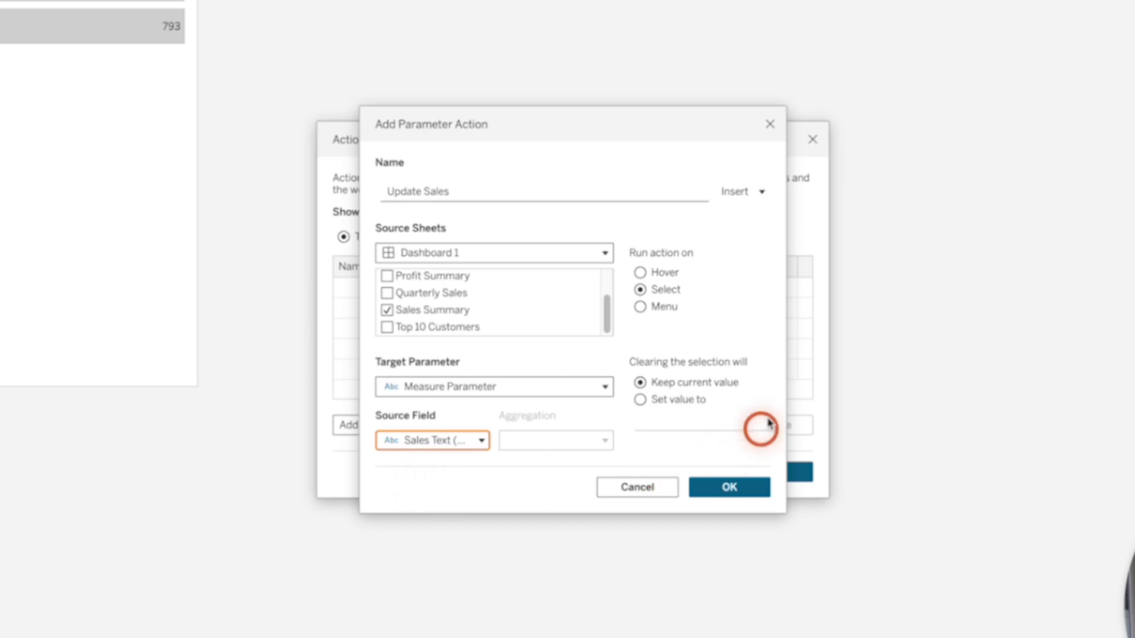
pyautogui.click(729, 486)
pyautogui.click(362, 430)
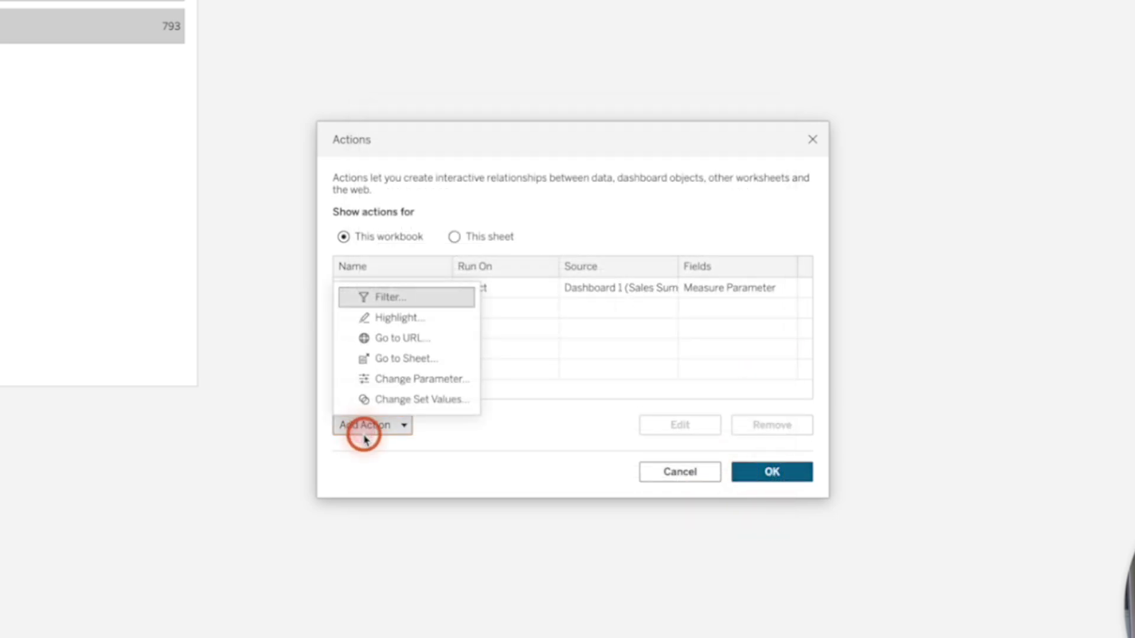
# Add Update Profit: Profit Summary sets Measure Parameter from Profit Text
pyautogui.click(390, 382)
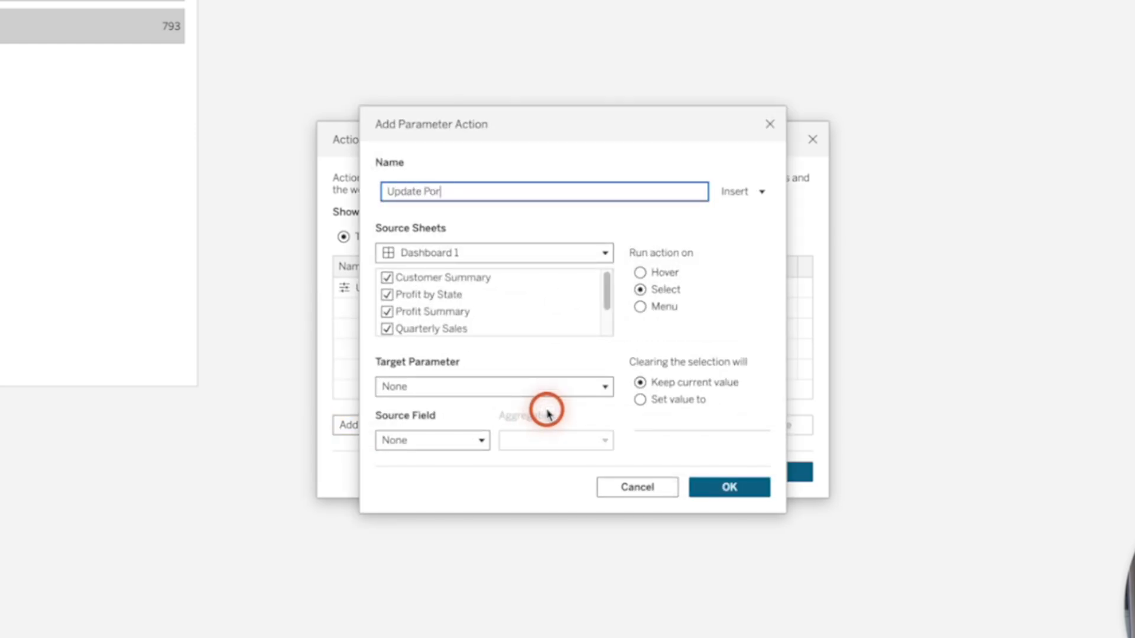
pyautogui.click(432, 311)
pyautogui.hotkey('ctrl', 'a')
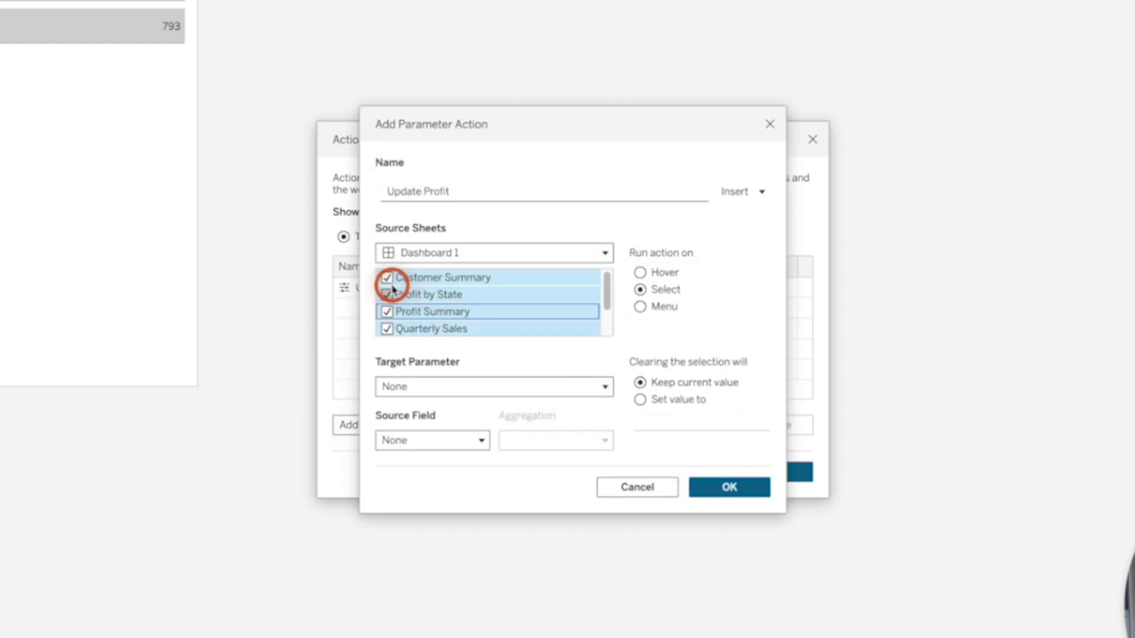
pyautogui.click(387, 277)
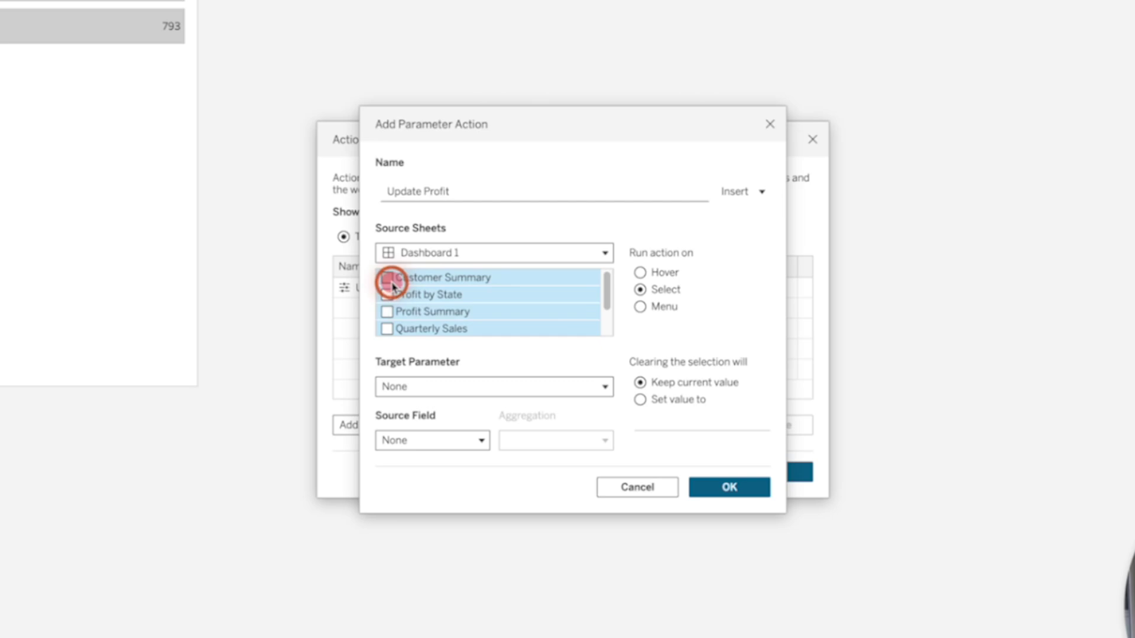
pyautogui.click(411, 315)
pyautogui.click(386, 312)
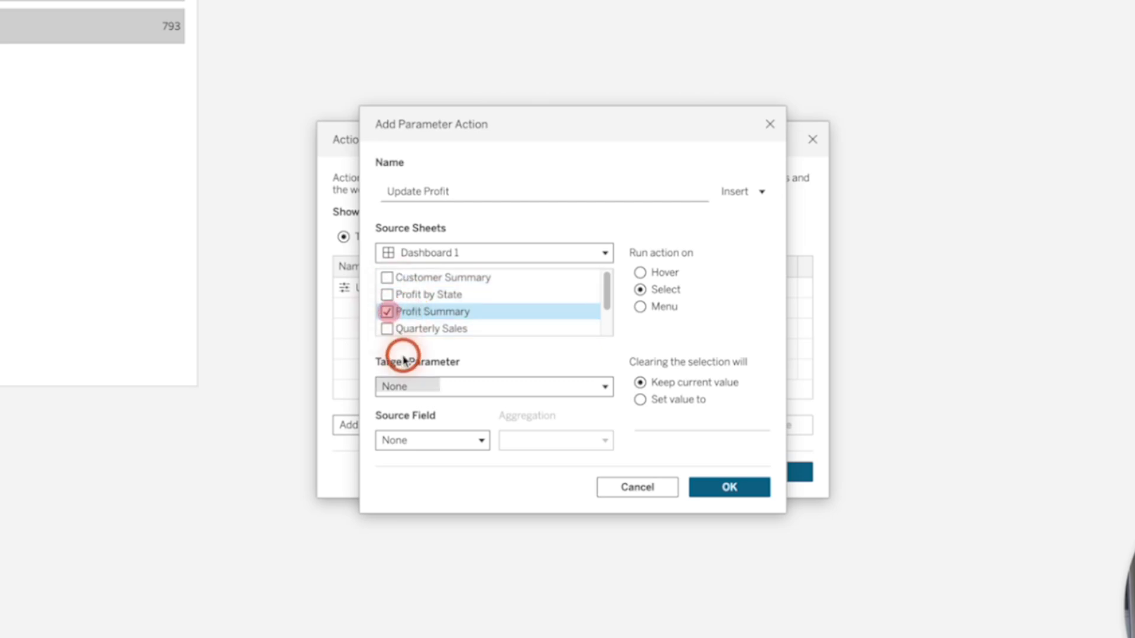
pyautogui.click(406, 385)
pyautogui.click(432, 434)
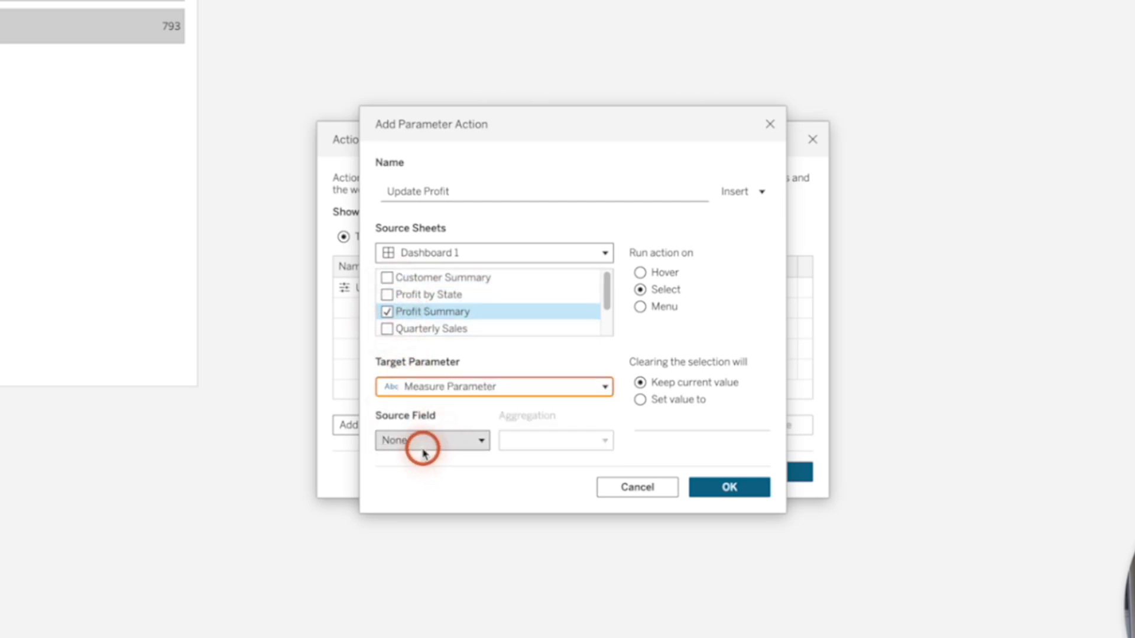
pyautogui.click(421, 442)
pyautogui.click(434, 486)
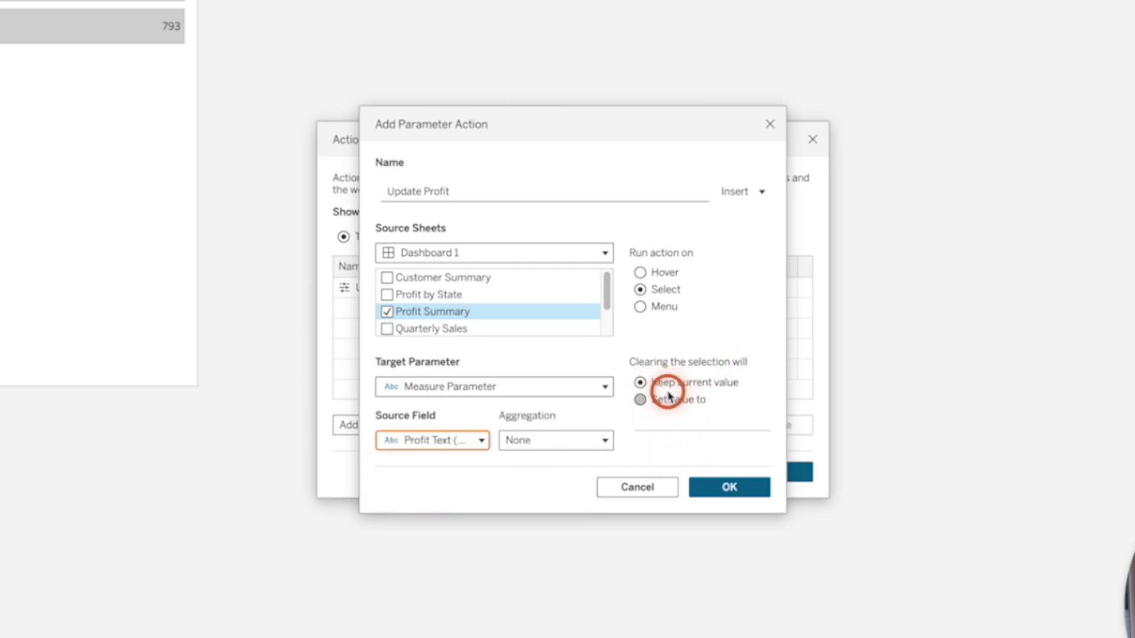
pyautogui.click(727, 486)
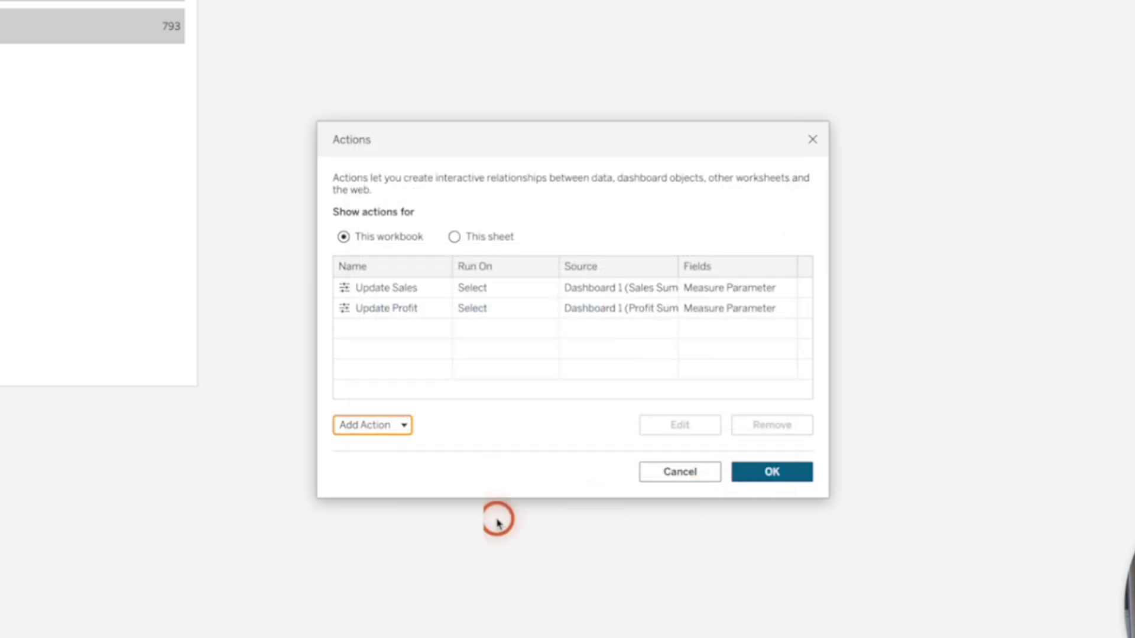
# Add Update Customers: Customer Summary sets Measure Parameter from Customers Text
pyautogui.click(398, 430)
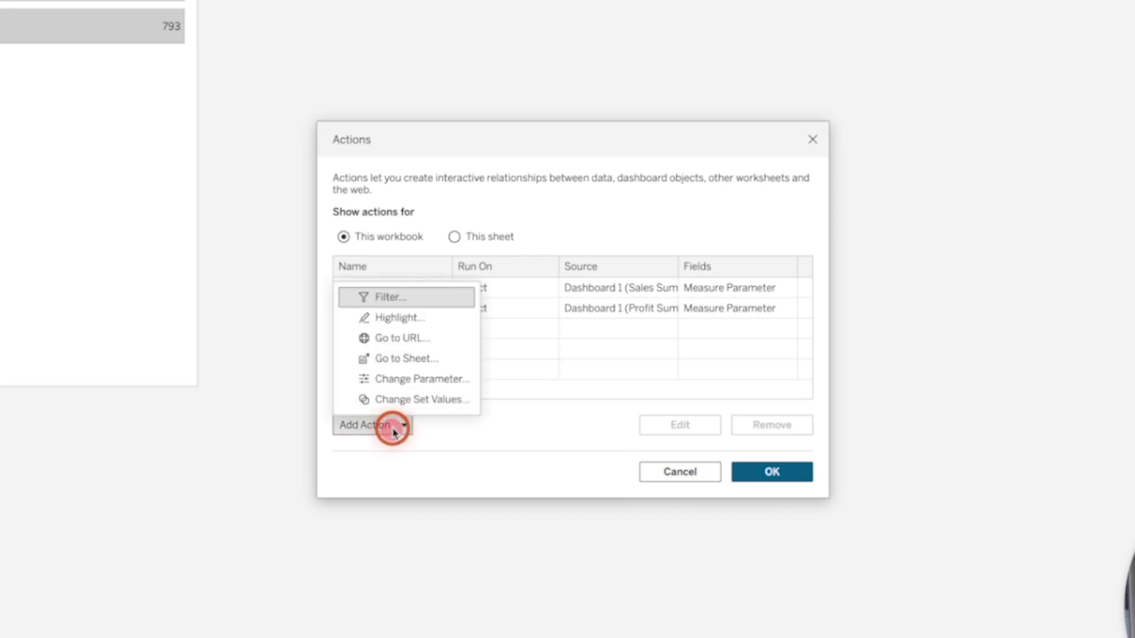
pyautogui.click(402, 378)
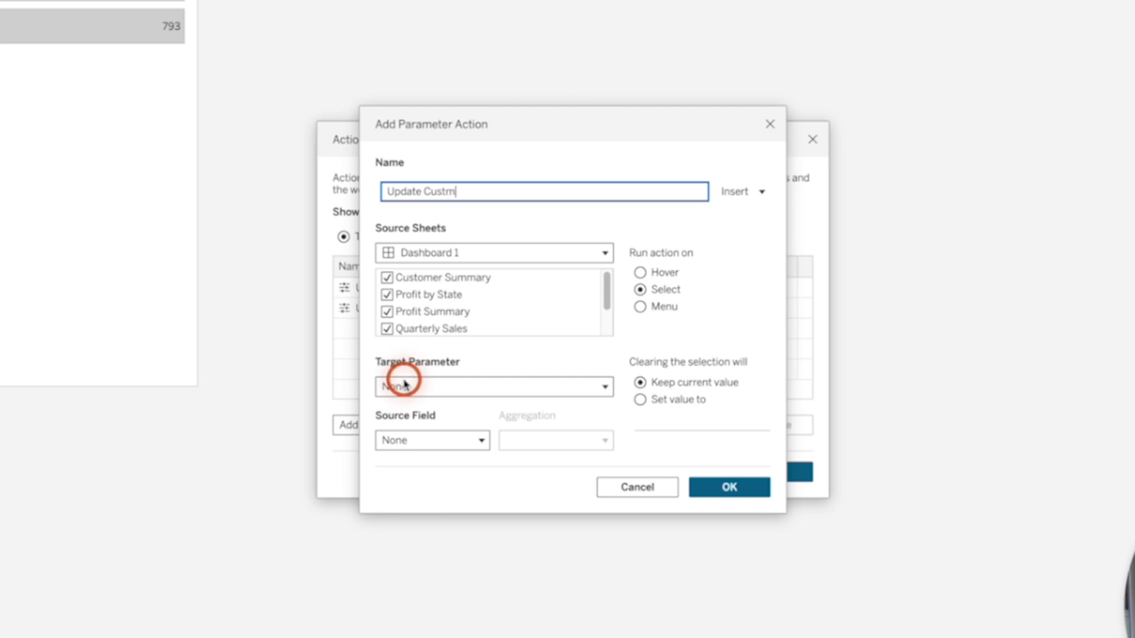
pyautogui.click(424, 294)
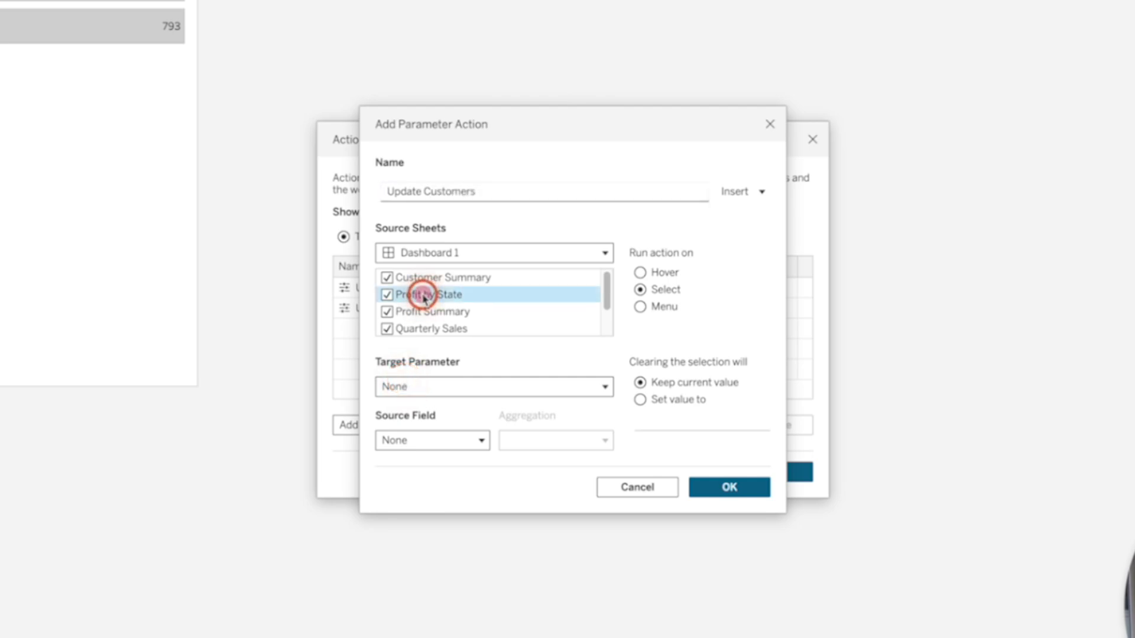
pyautogui.hotkey('ctrl', 'a')
pyautogui.click(387, 277)
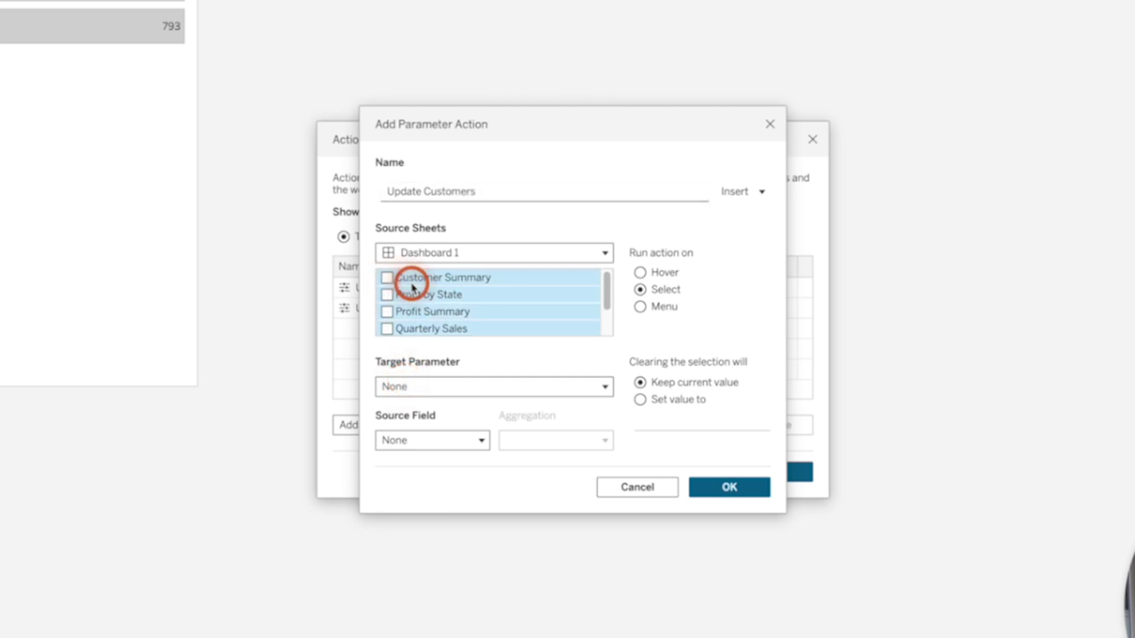
pyautogui.click(394, 289)
pyautogui.click(387, 278)
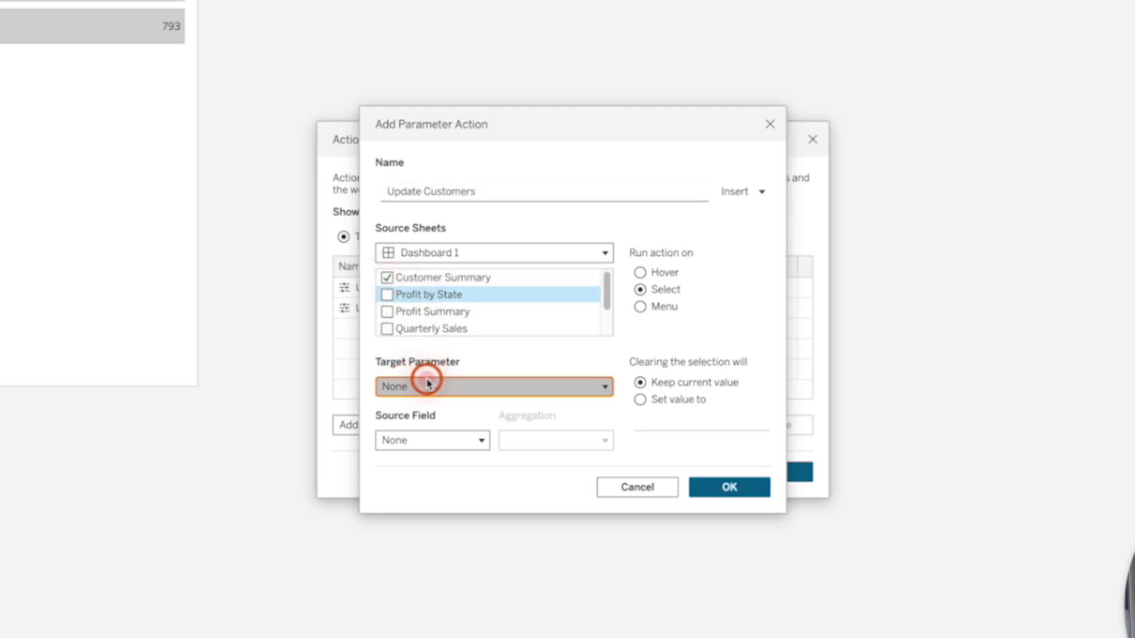
pyautogui.click(427, 385)
pyautogui.click(447, 433)
pyautogui.click(443, 440)
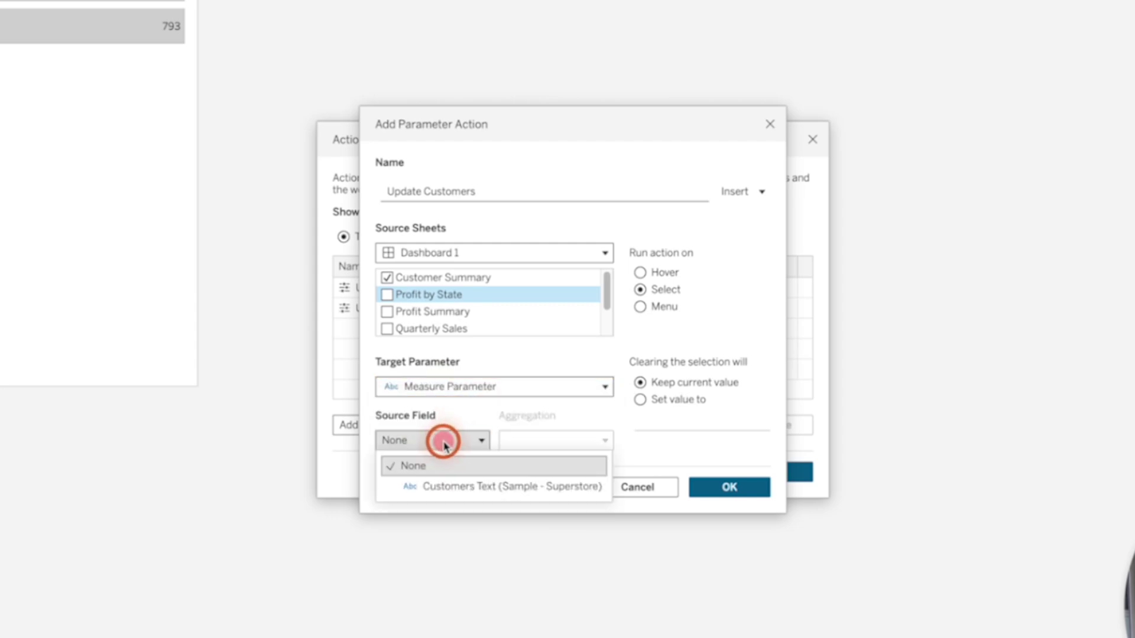
pyautogui.click(451, 484)
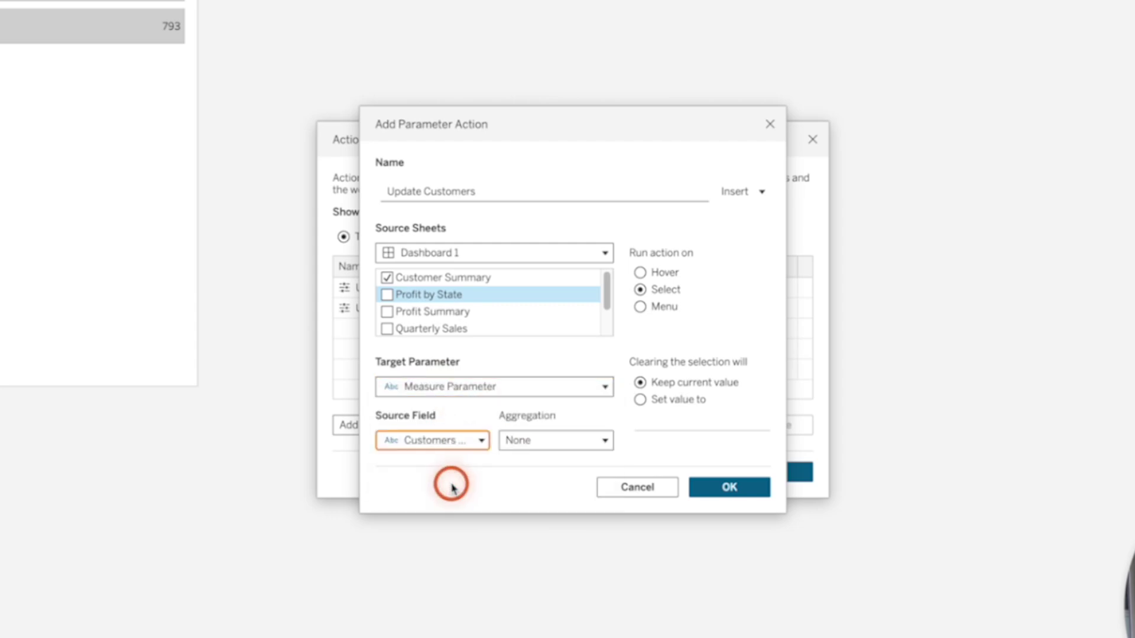
pyautogui.click(731, 487)
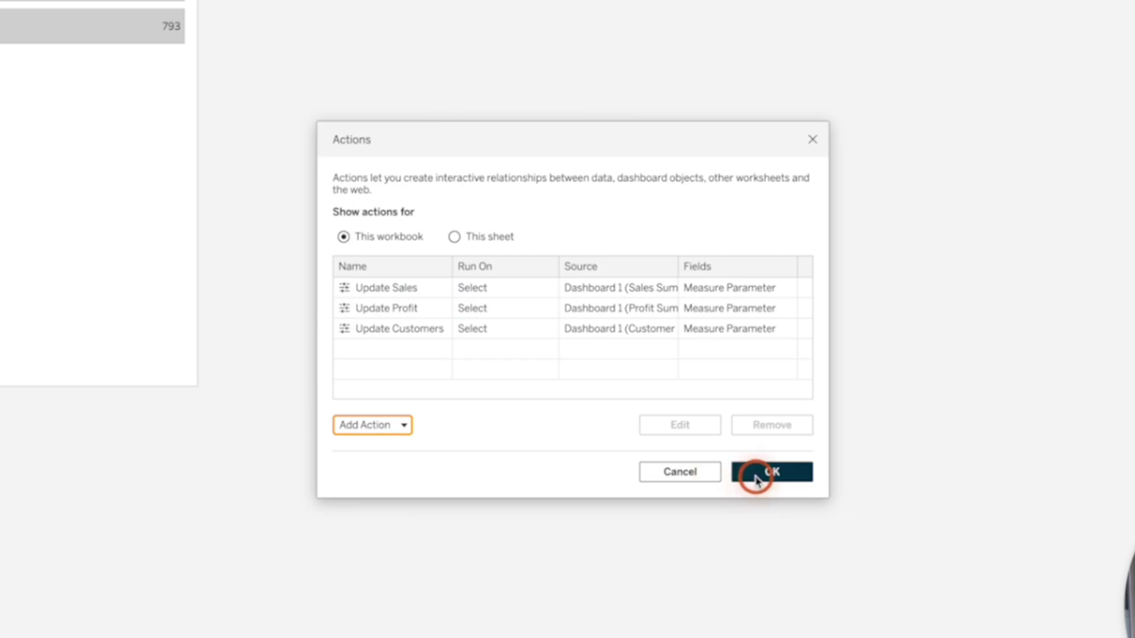
# Apply the actions, click the Customers, Profit and Sales bars, then expand Sales Summary's AGG(AVG(0)) card
pyautogui.click(762, 476)
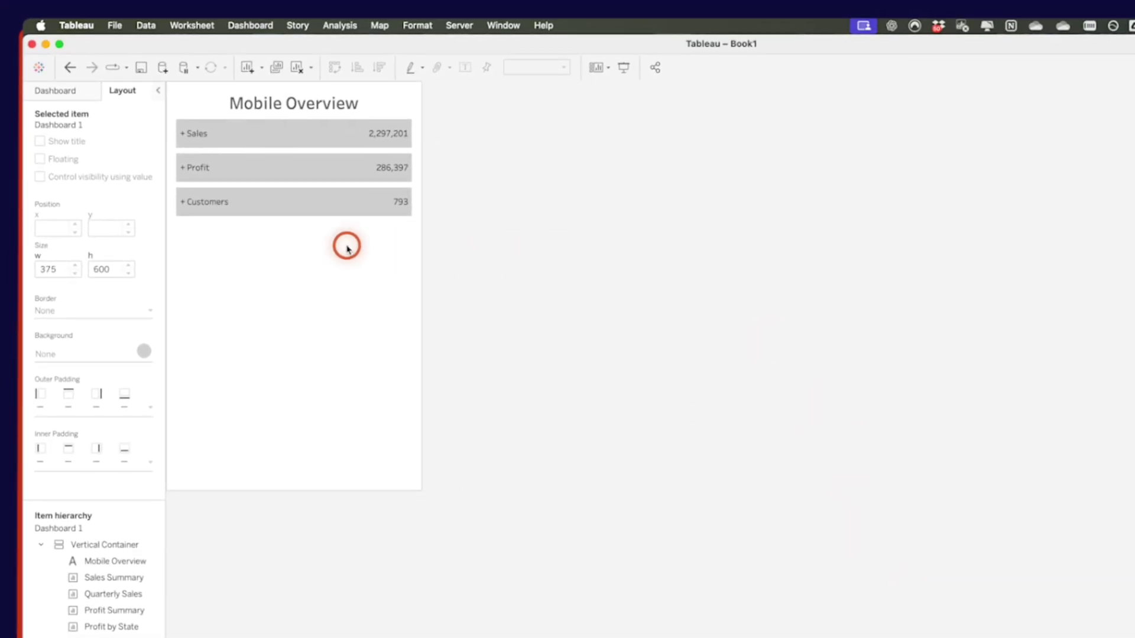
pyautogui.click(207, 195)
pyautogui.click(216, 170)
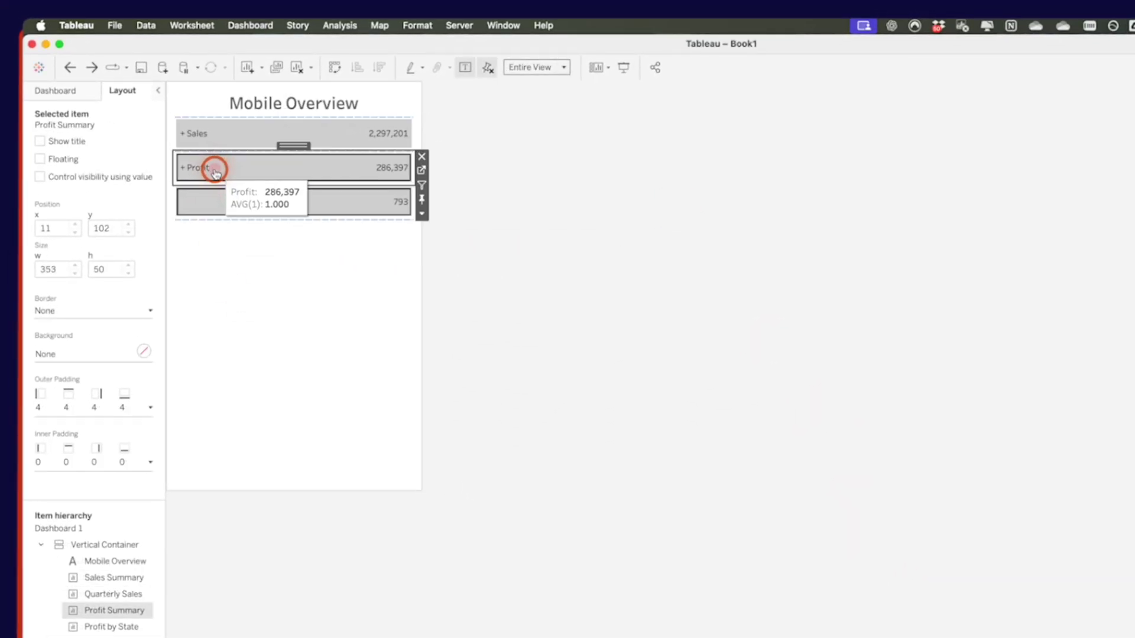
pyautogui.click(210, 133)
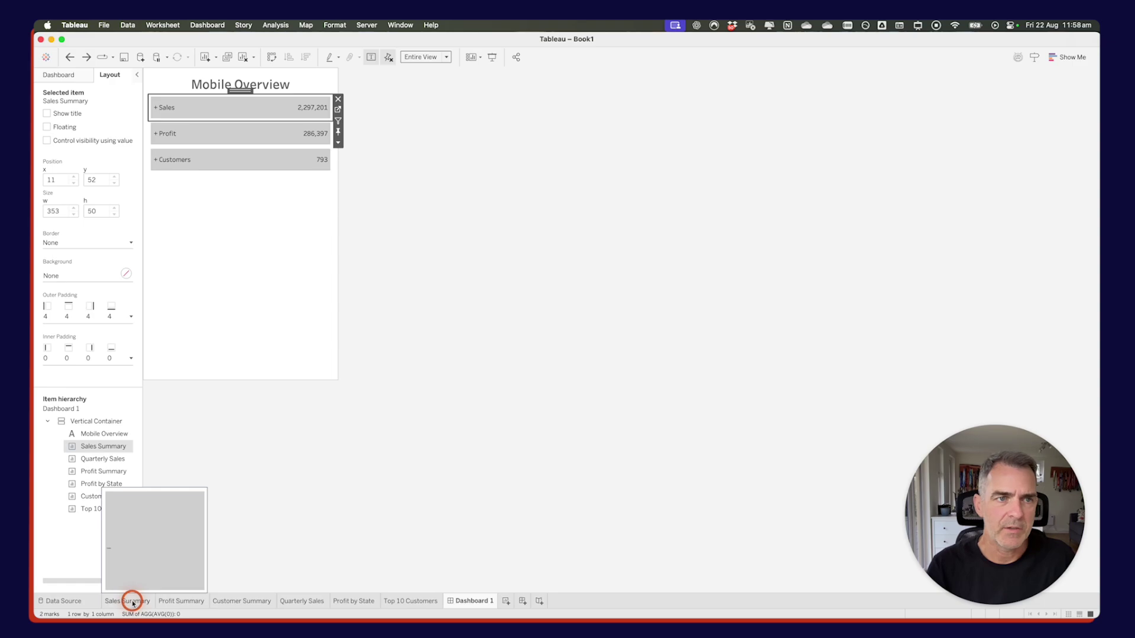
pyautogui.click(132, 601)
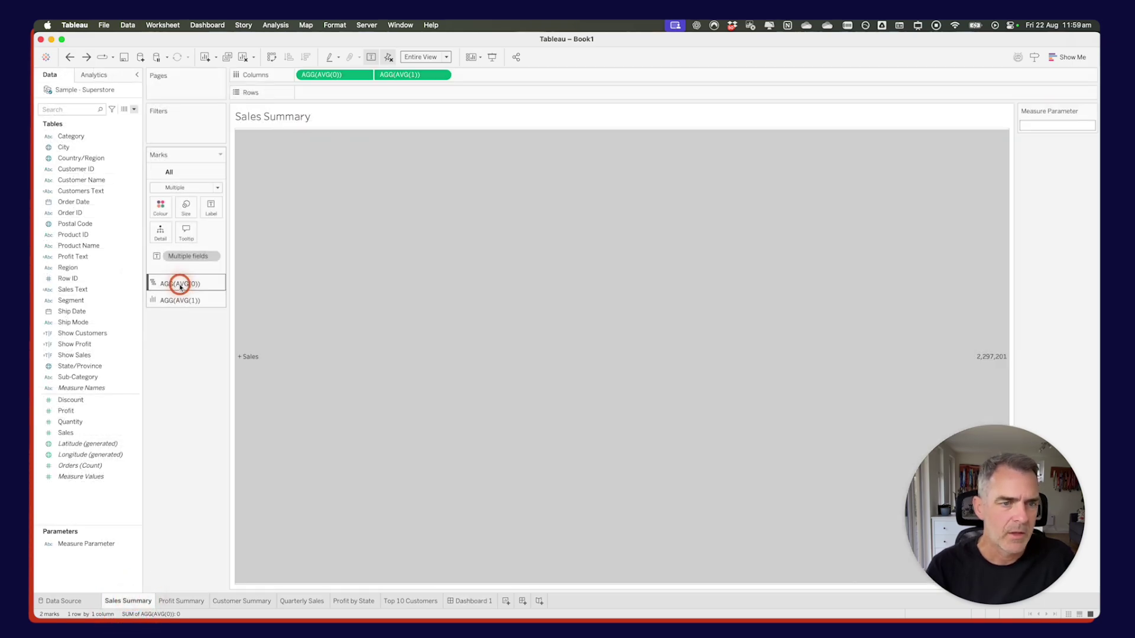
pyautogui.click(180, 285)
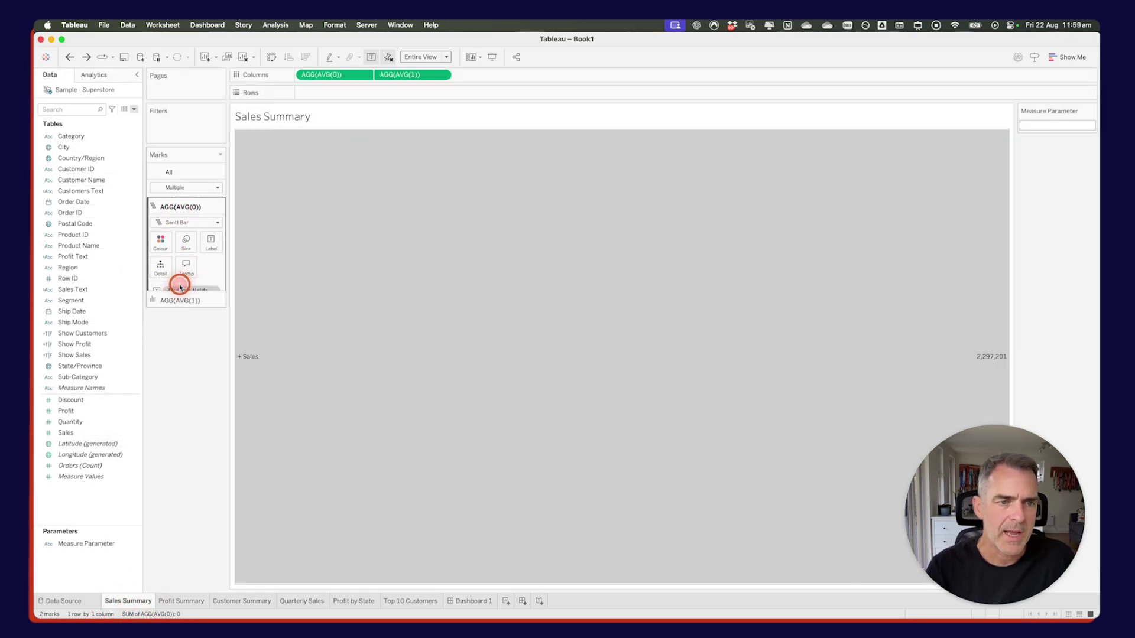
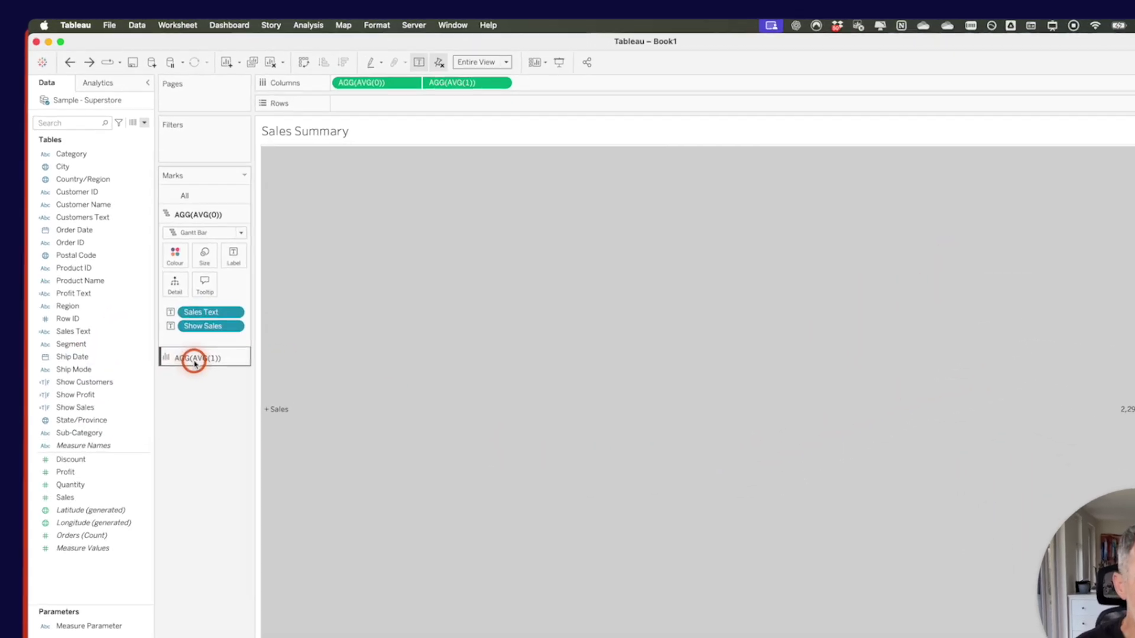
# Add Sales Text, Profit Text and Customers Text to Detail on each summary sheet's AGG(AVG(1)) bar marks
pyautogui.click(195, 359)
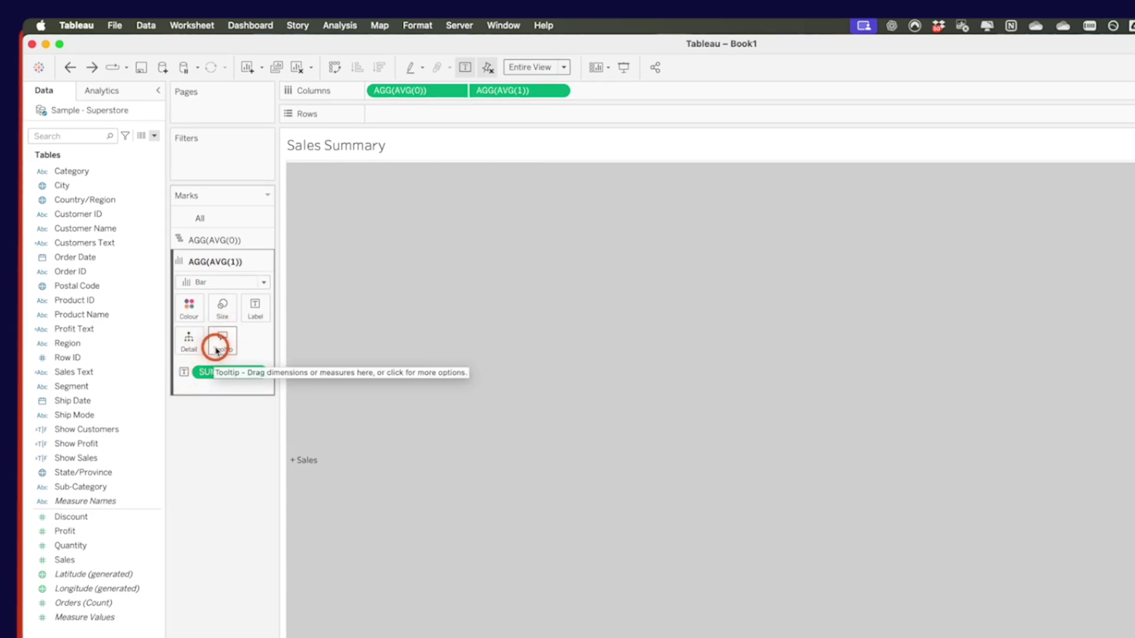
pyautogui.moveTo(76, 372); pyautogui.dragTo(187, 344)
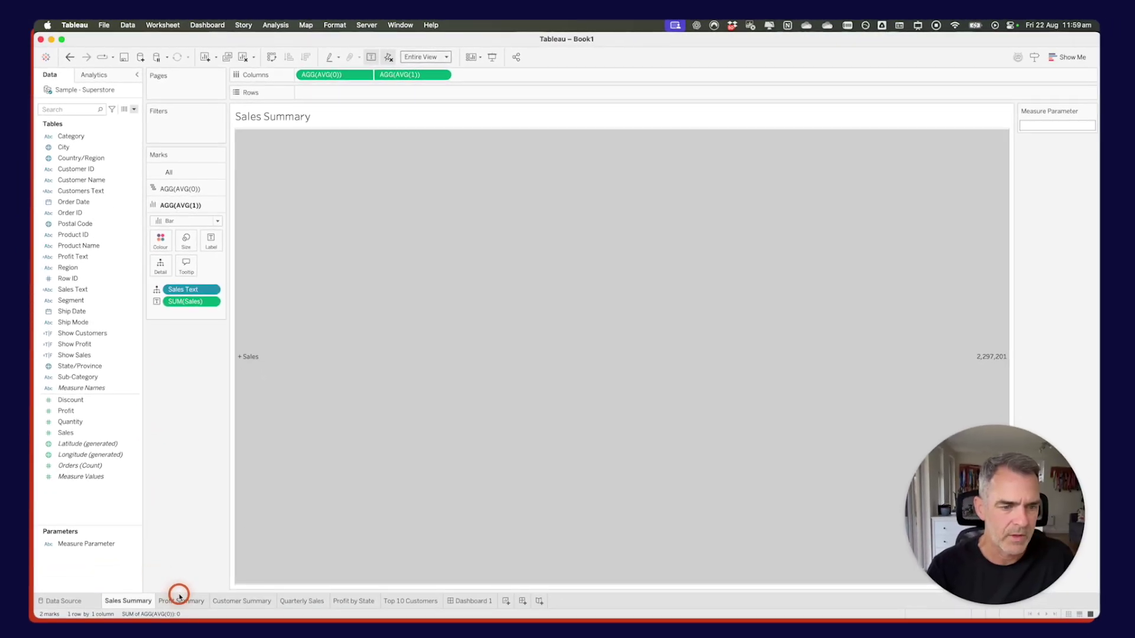
pyautogui.click(182, 601)
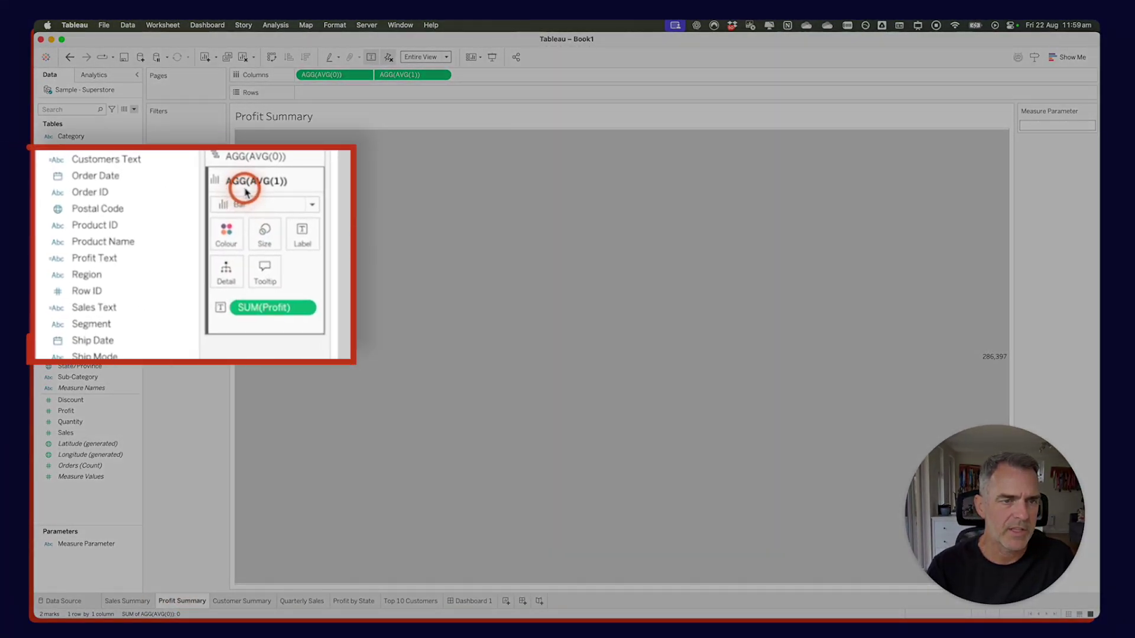
pyautogui.moveTo(92, 258); pyautogui.dragTo(225, 274)
pyautogui.click(241, 601)
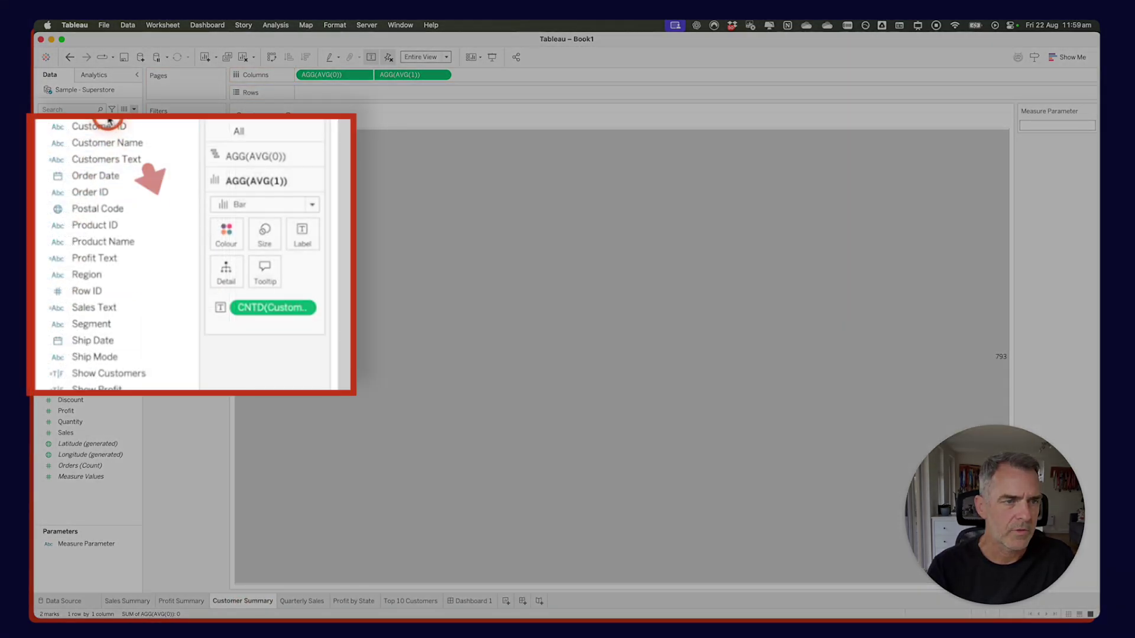
pyautogui.moveTo(106, 159); pyautogui.dragTo(226, 270)
# On Dashboard 1, try the Customers, Profit and Sales bars, ending with Profit's state map expanded
pyautogui.click(471, 601)
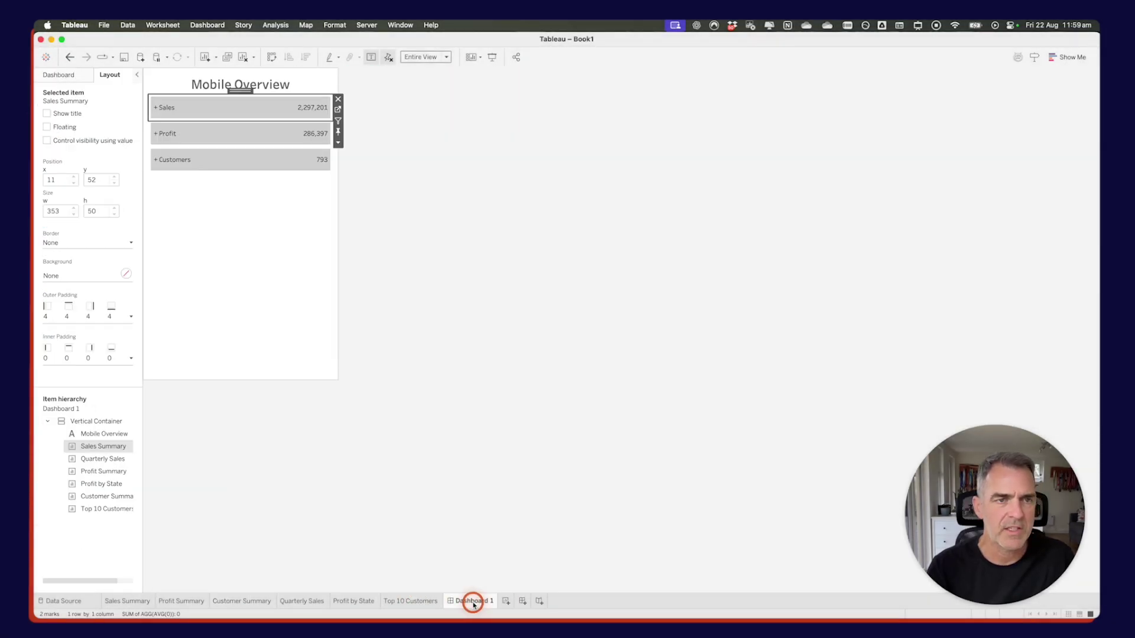
pyautogui.click(218, 166)
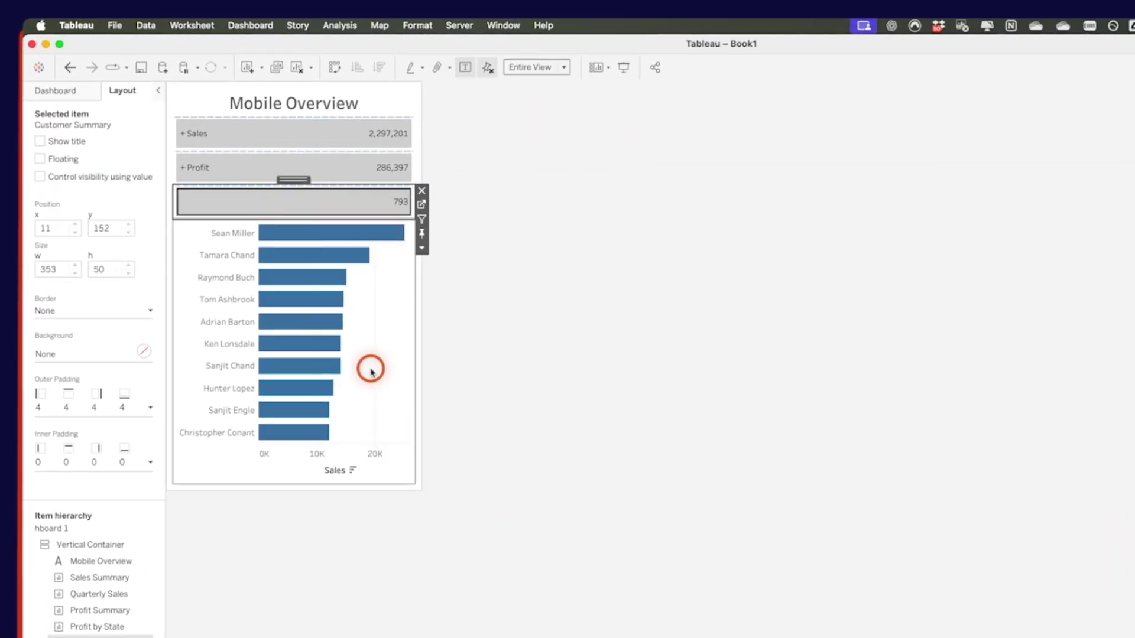
pyautogui.click(213, 158)
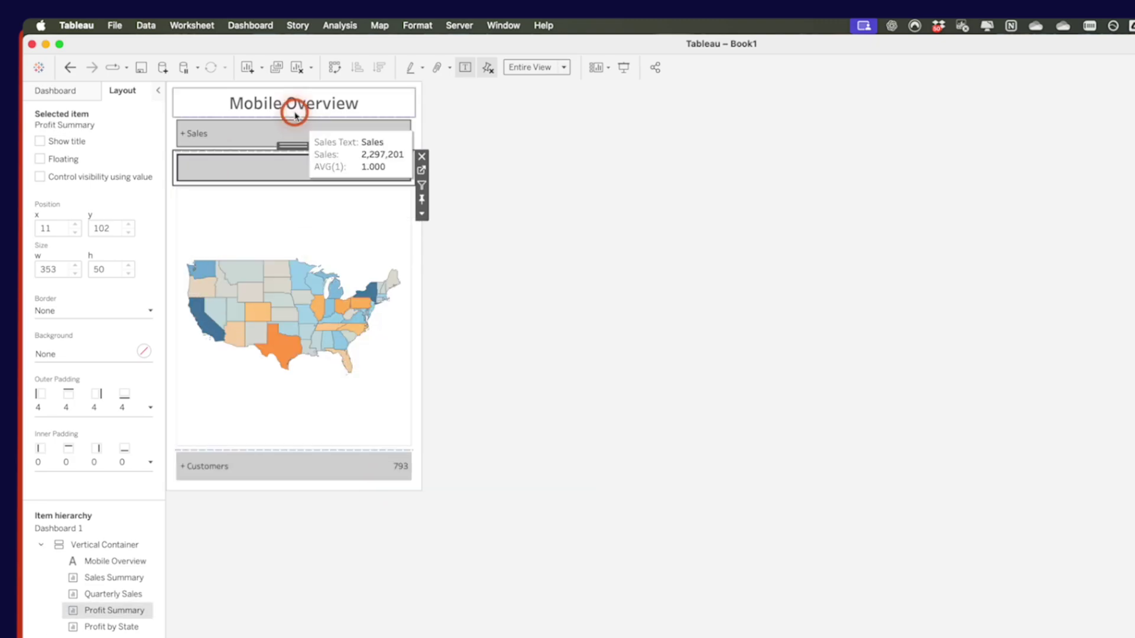
pyautogui.click(214, 126)
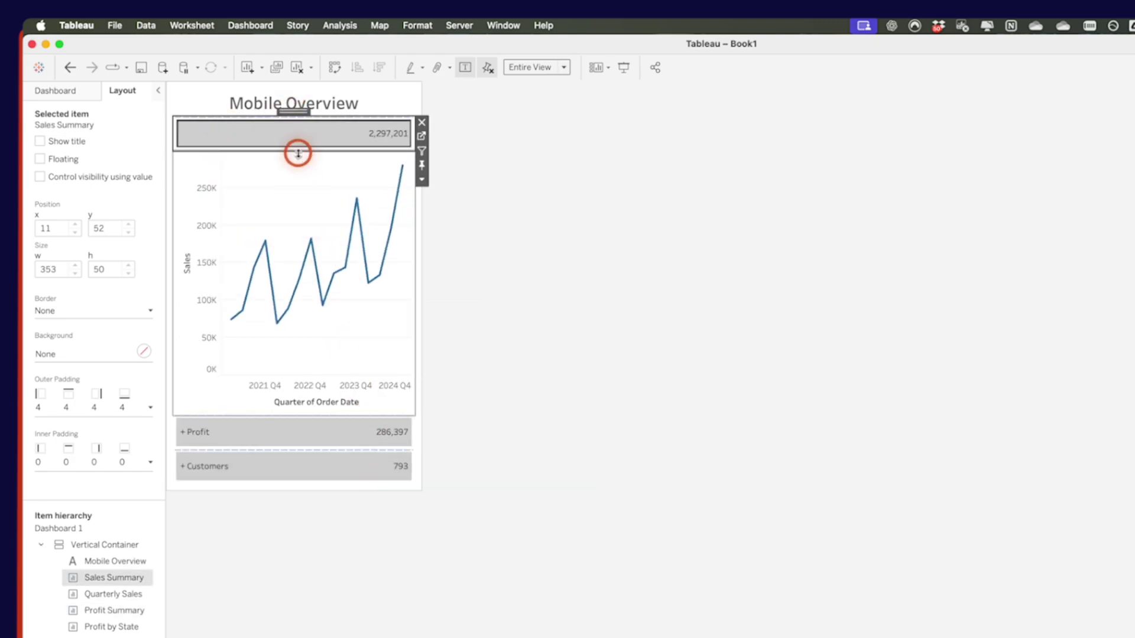
pyautogui.click(281, 430)
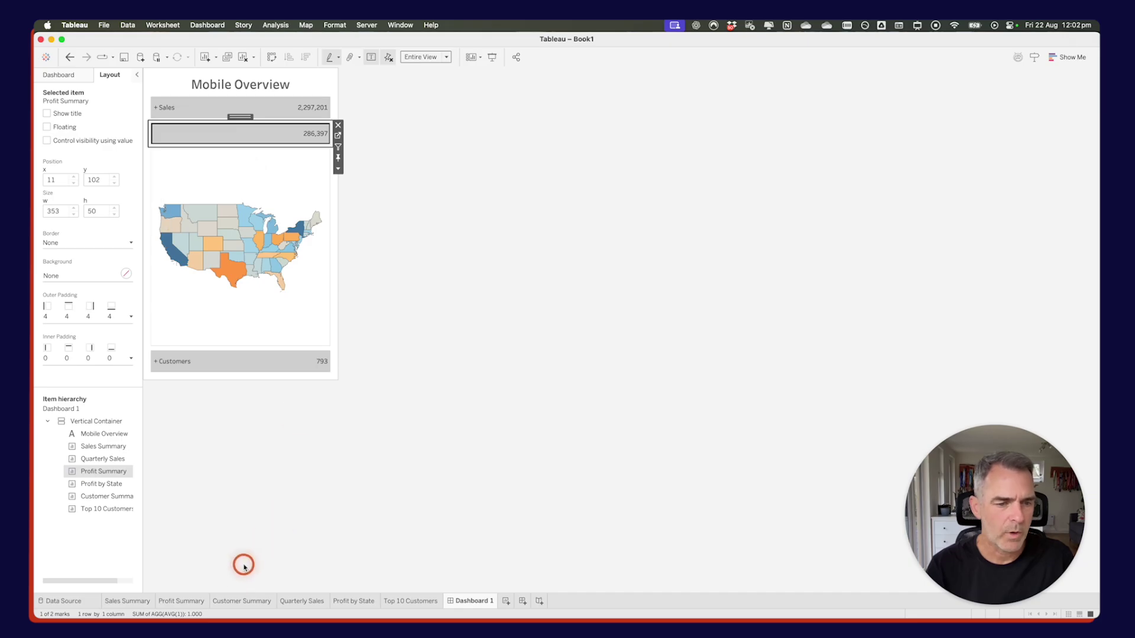
# On Sales Summary, create a calculated field T with formula TRUE
pyautogui.click(118, 601)
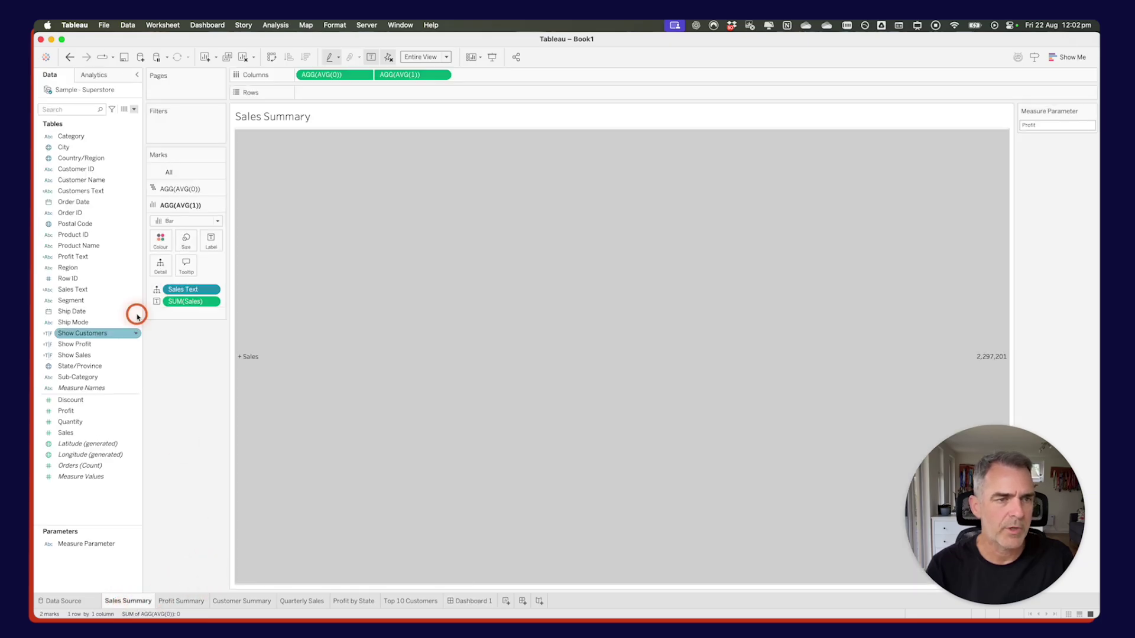
pyautogui.click(135, 111)
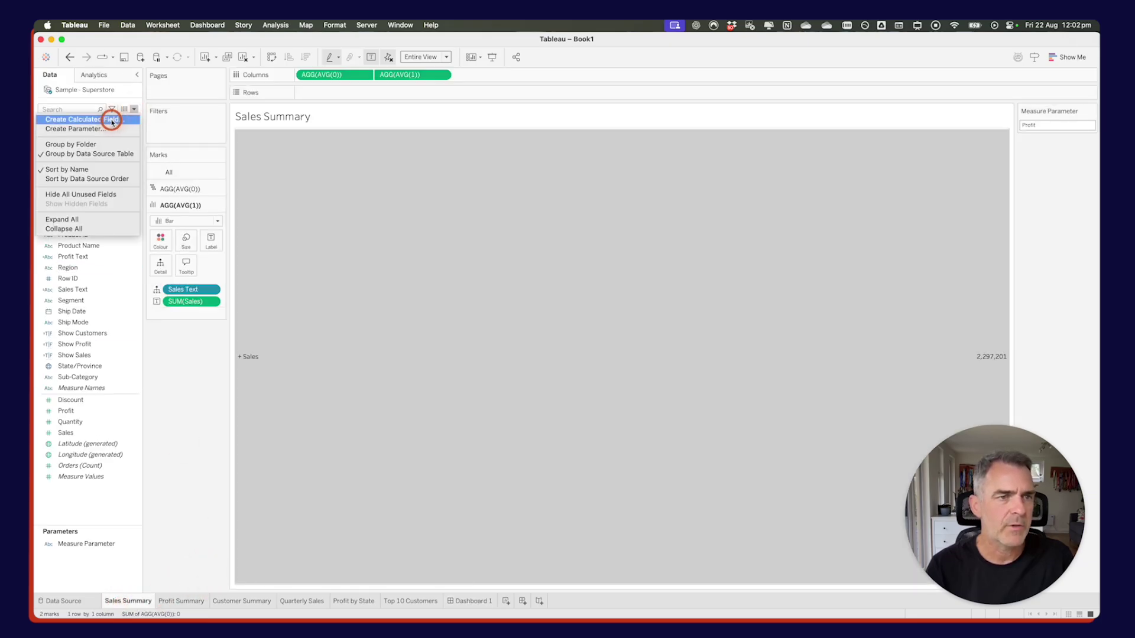
pyautogui.click(109, 117)
pyautogui.write('T')
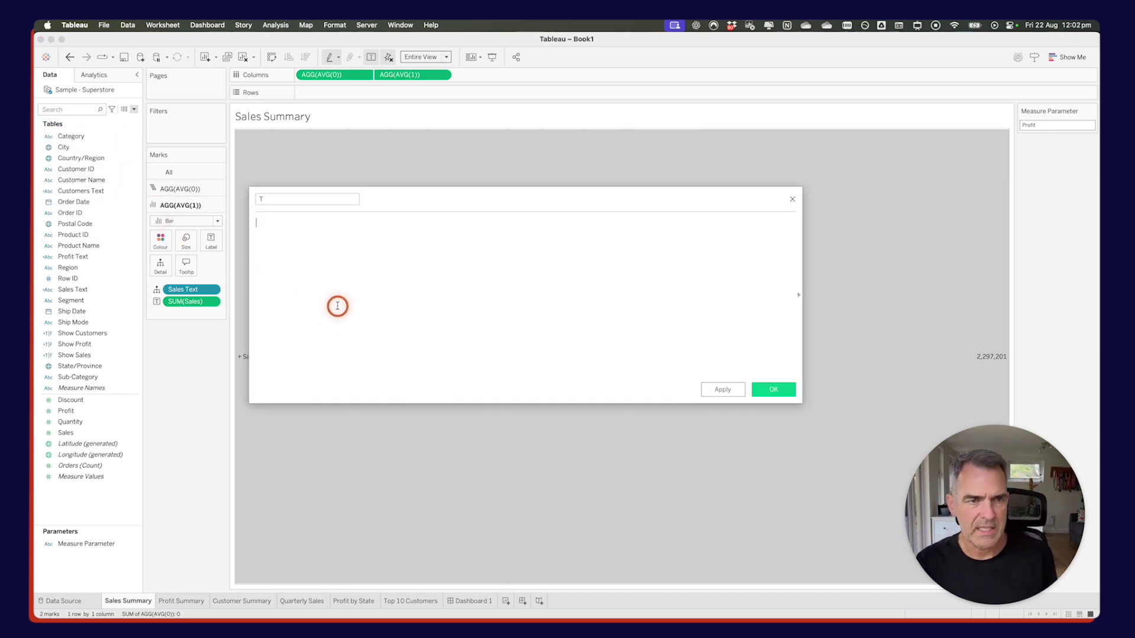
pyautogui.click(337, 307)
pyautogui.write('TRUE')
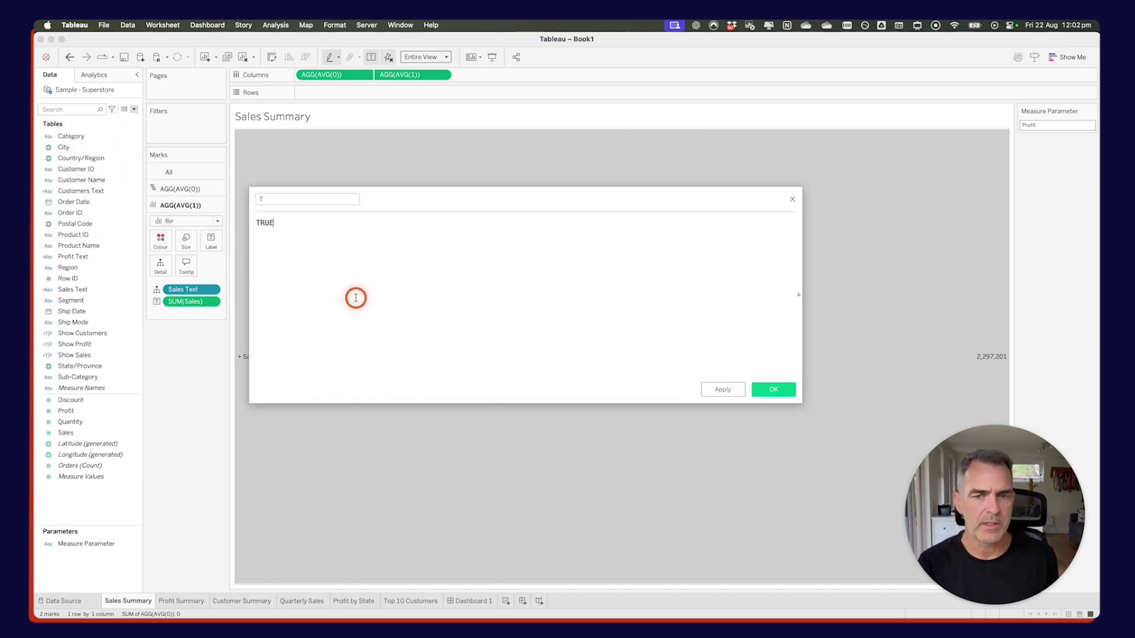
pyautogui.click(774, 387)
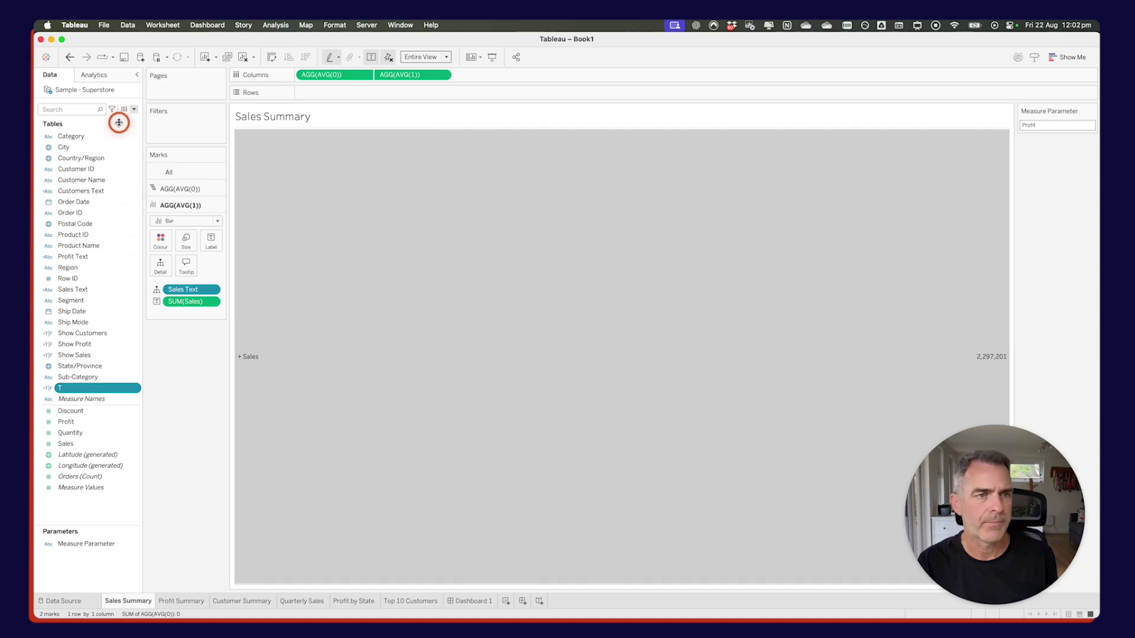
# Create a second calculated field F returning FALSE
pyautogui.click(134, 110)
pyautogui.click(113, 120)
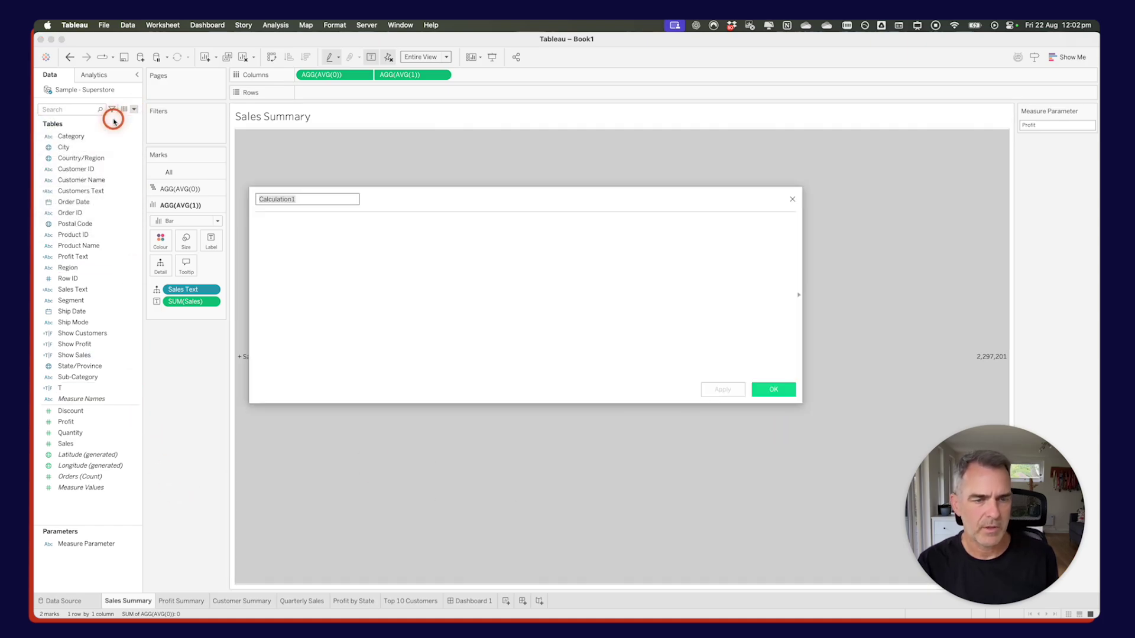
pyautogui.write('FALSE')
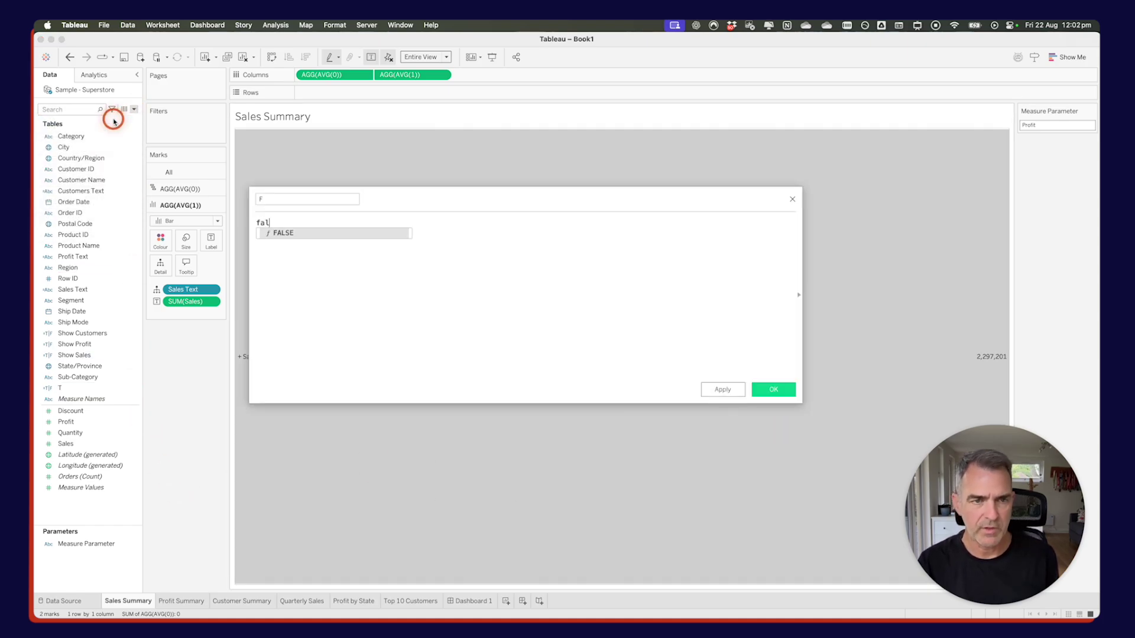
pyautogui.click(773, 389)
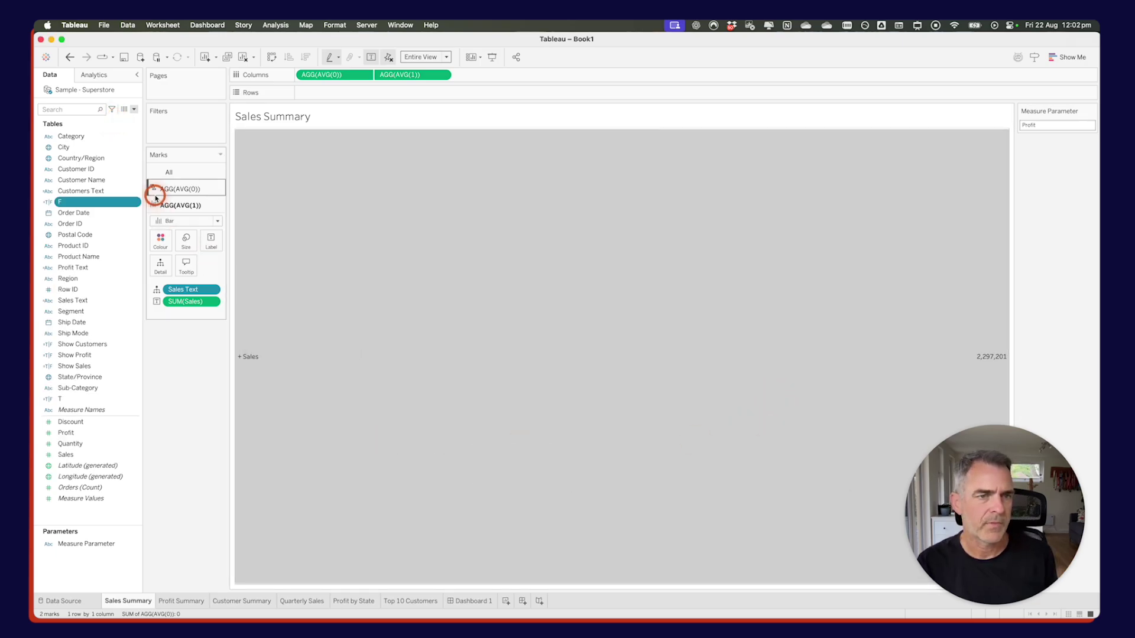
pyautogui.click(163, 172)
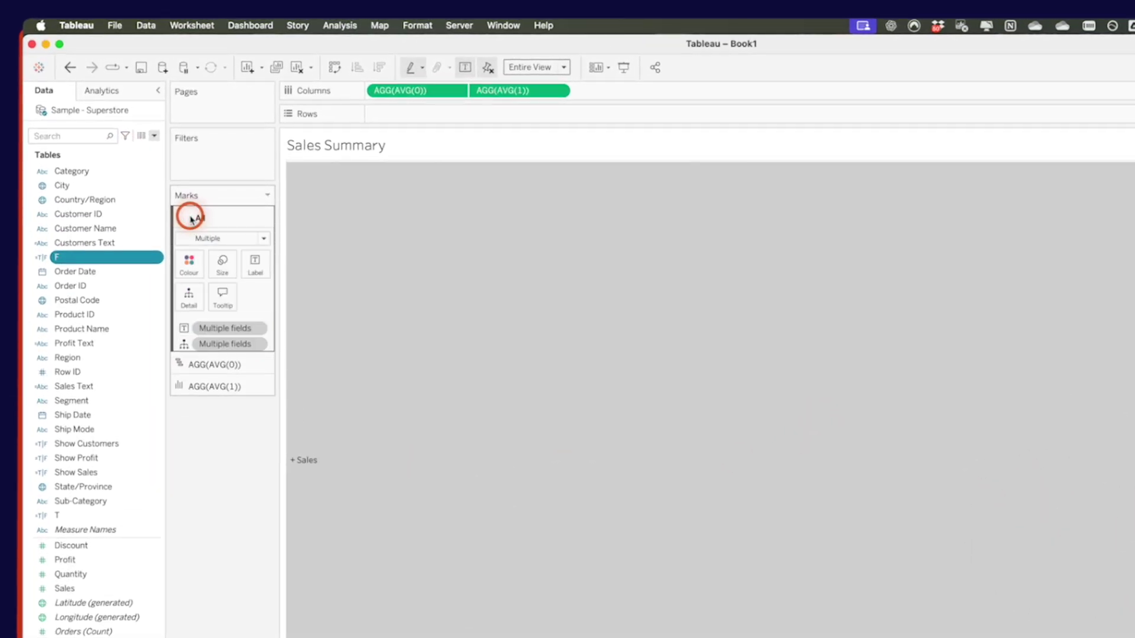
# Add field F to Detail for all marks on Sales Summary and Profit Summary
pyautogui.click(77, 258)
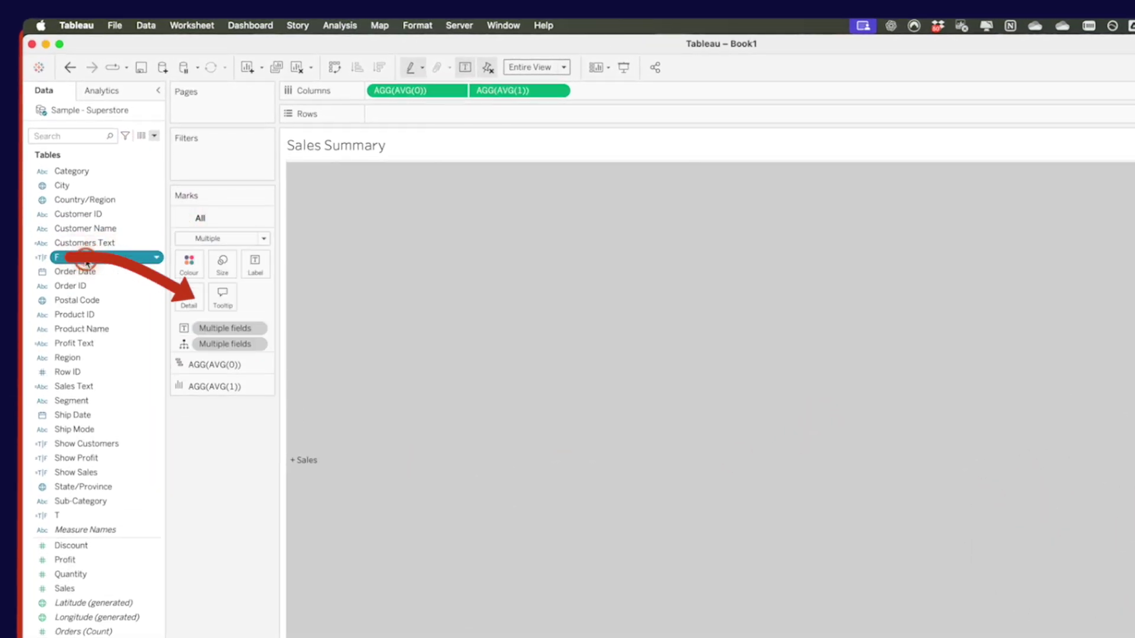
pyautogui.moveTo(87, 265); pyautogui.dragTo(187, 300)
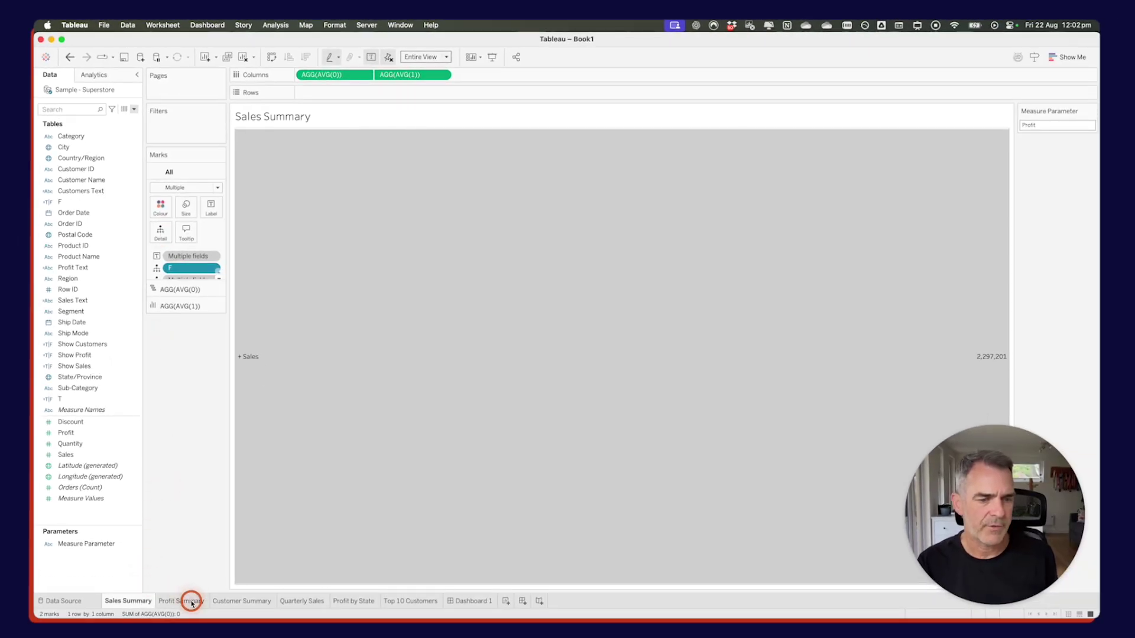
pyautogui.click(191, 602)
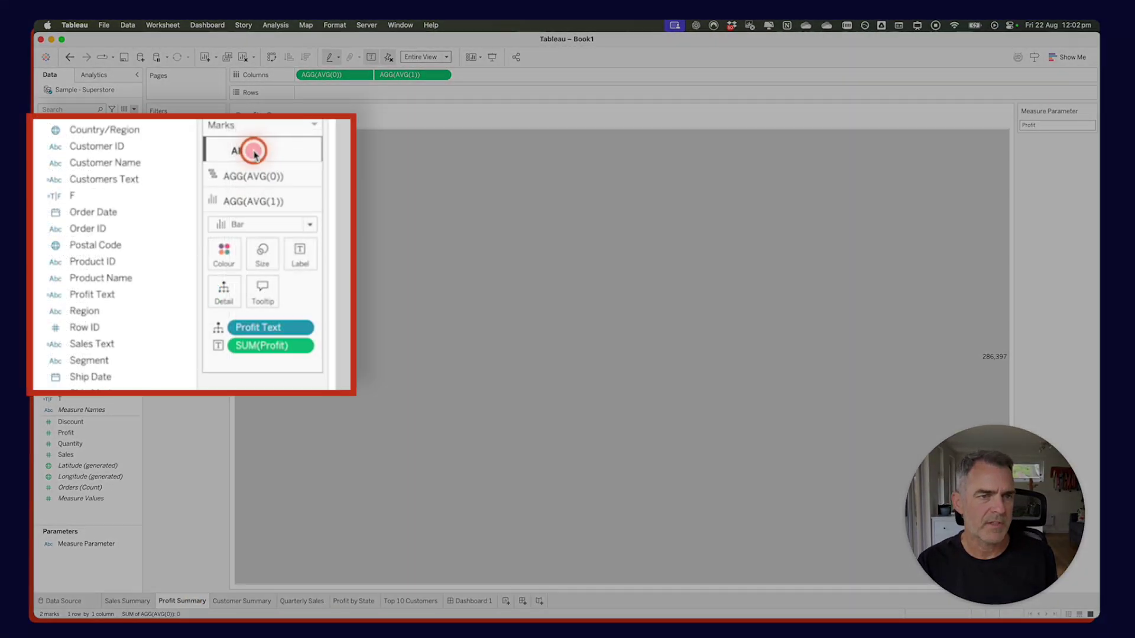
pyautogui.click(56, 204)
pyautogui.moveTo(55, 207); pyautogui.dragTo(161, 232)
# Add F to Detail on Customer Summary's All marks card, then return to Dashboard 1
pyautogui.click(229, 600)
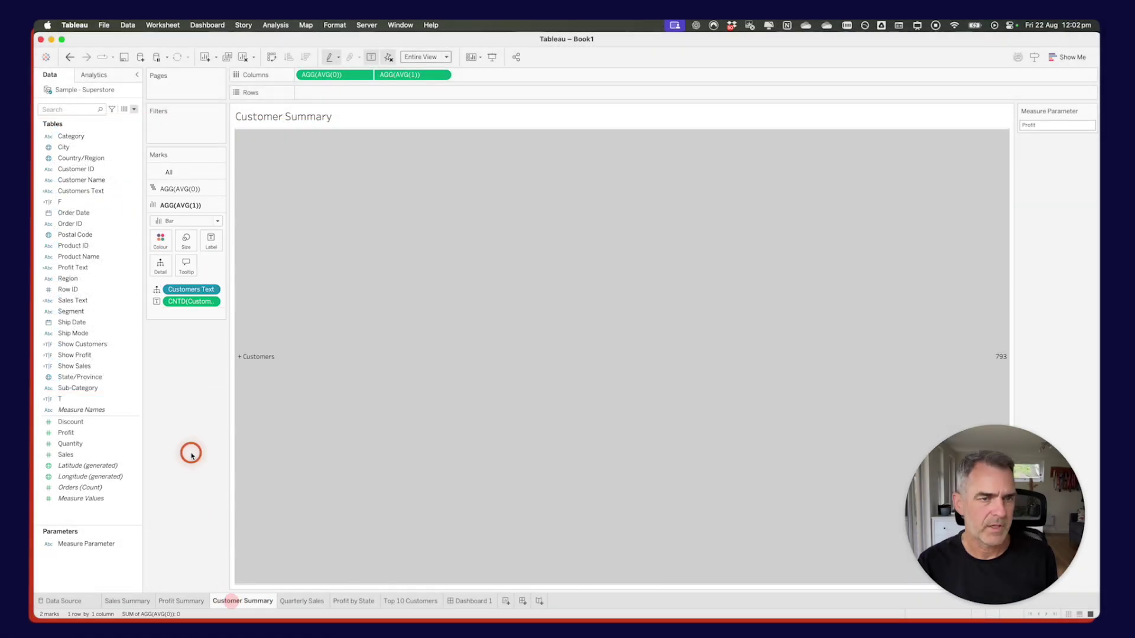
pyautogui.click(178, 190)
pyautogui.click(175, 172)
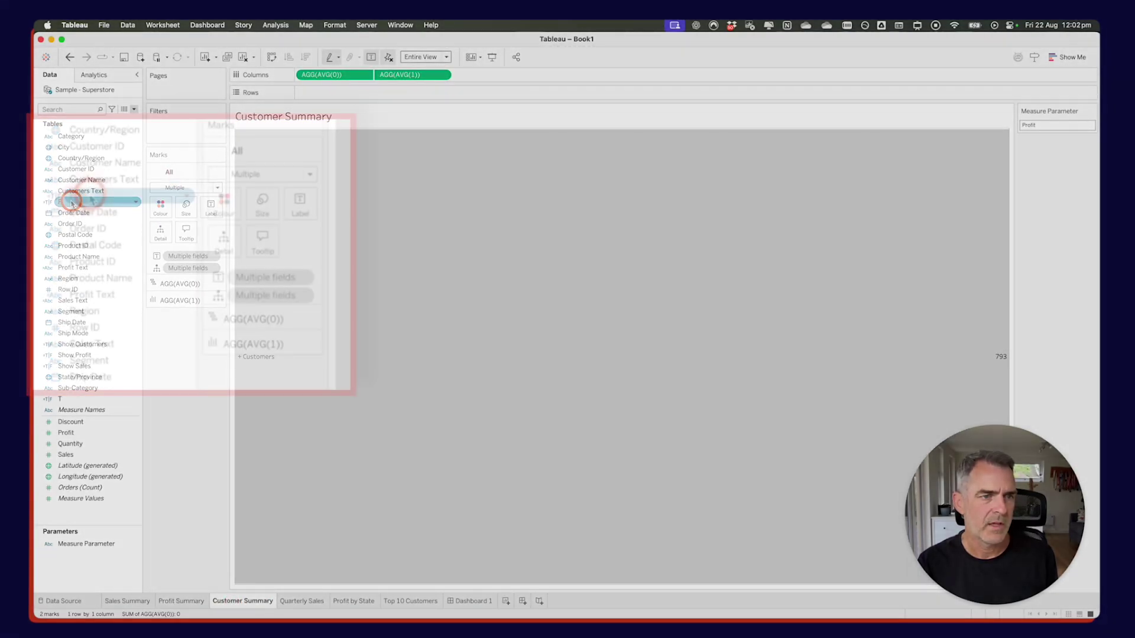
pyautogui.moveTo(59, 202); pyautogui.dragTo(163, 242)
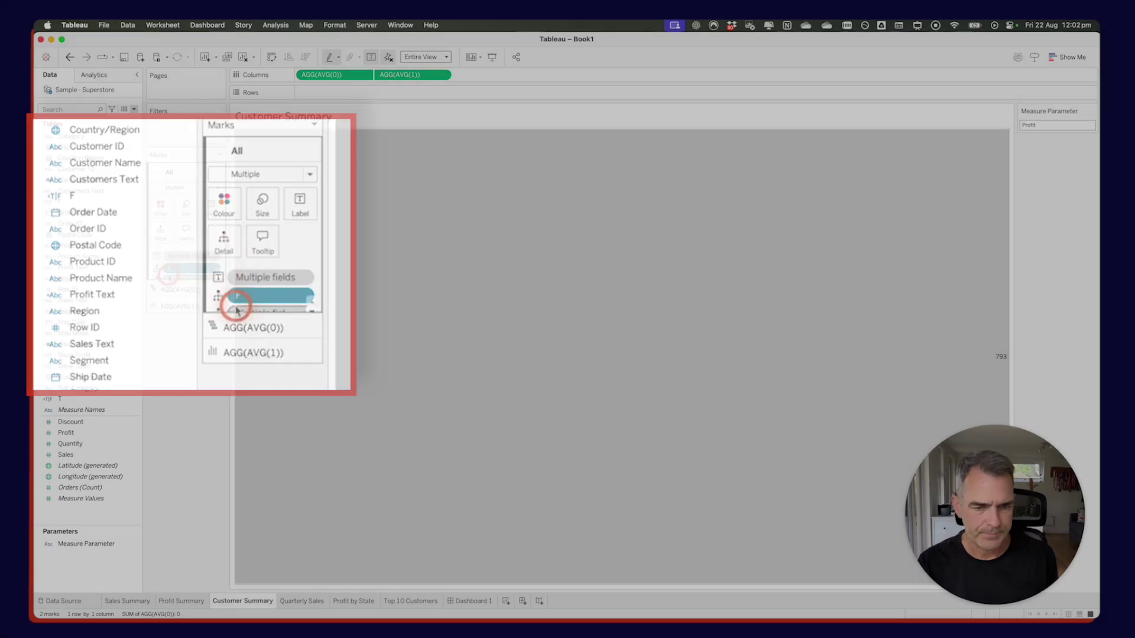
pyautogui.click(462, 602)
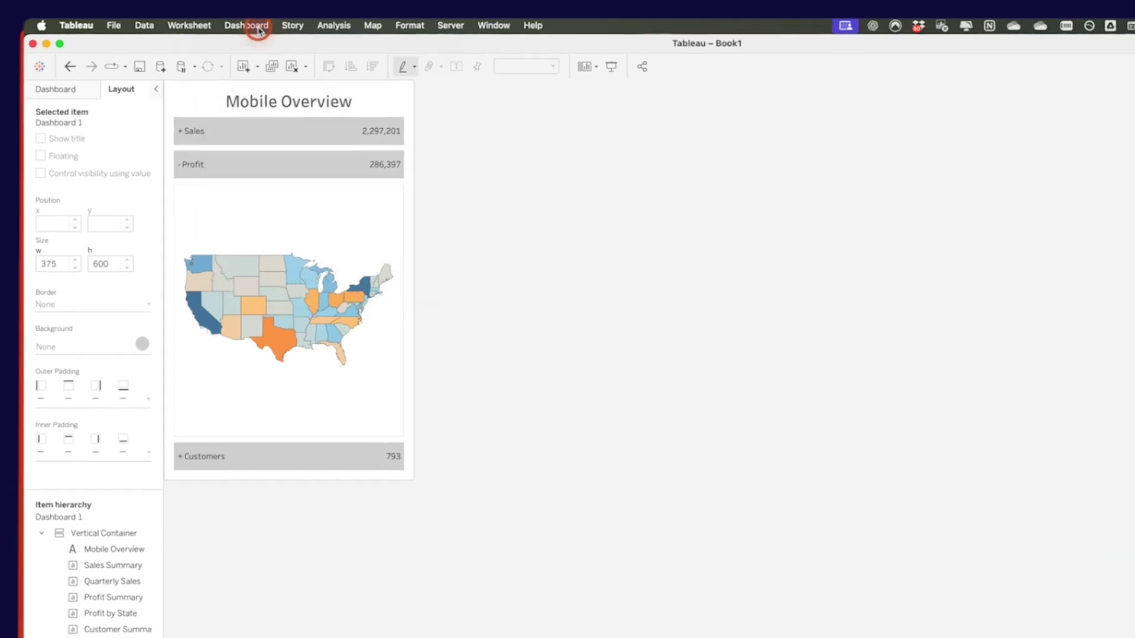
# Start a new Remove Sales Highlight filter action with Sales Summary as its only source sheet
pyautogui.click(258, 29)
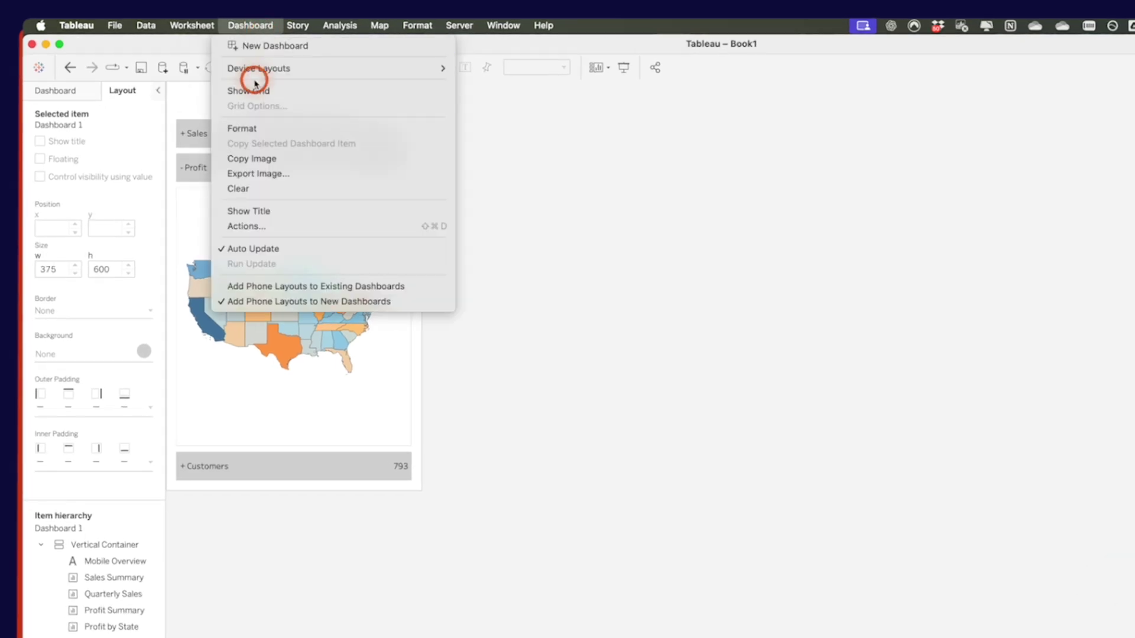
pyautogui.click(252, 226)
pyautogui.click(518, 503)
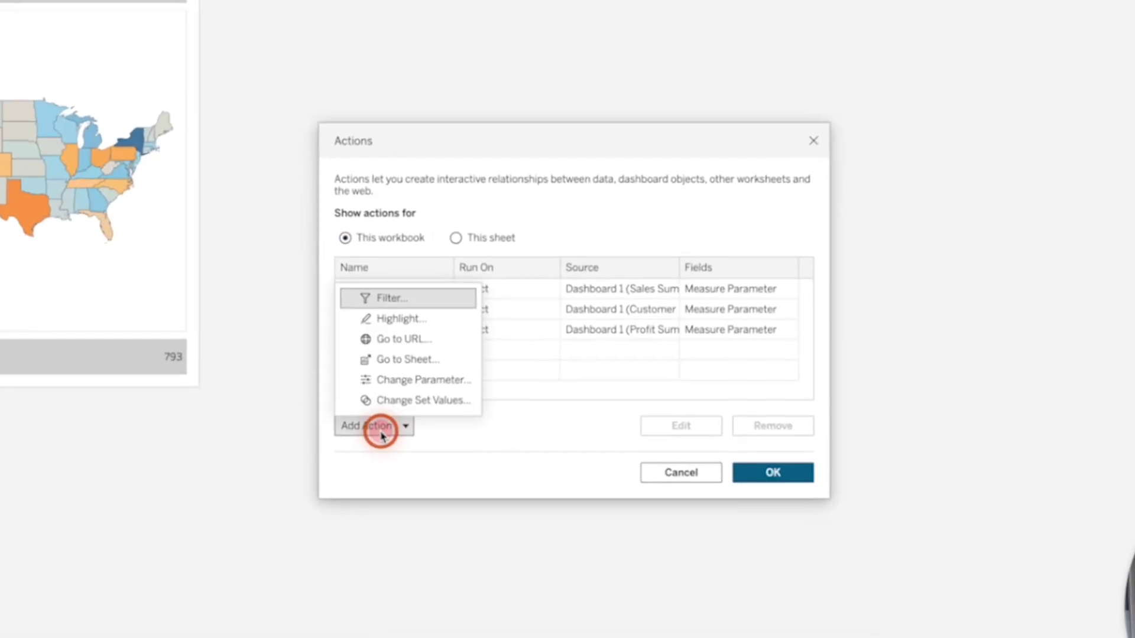
pyautogui.click(381, 298)
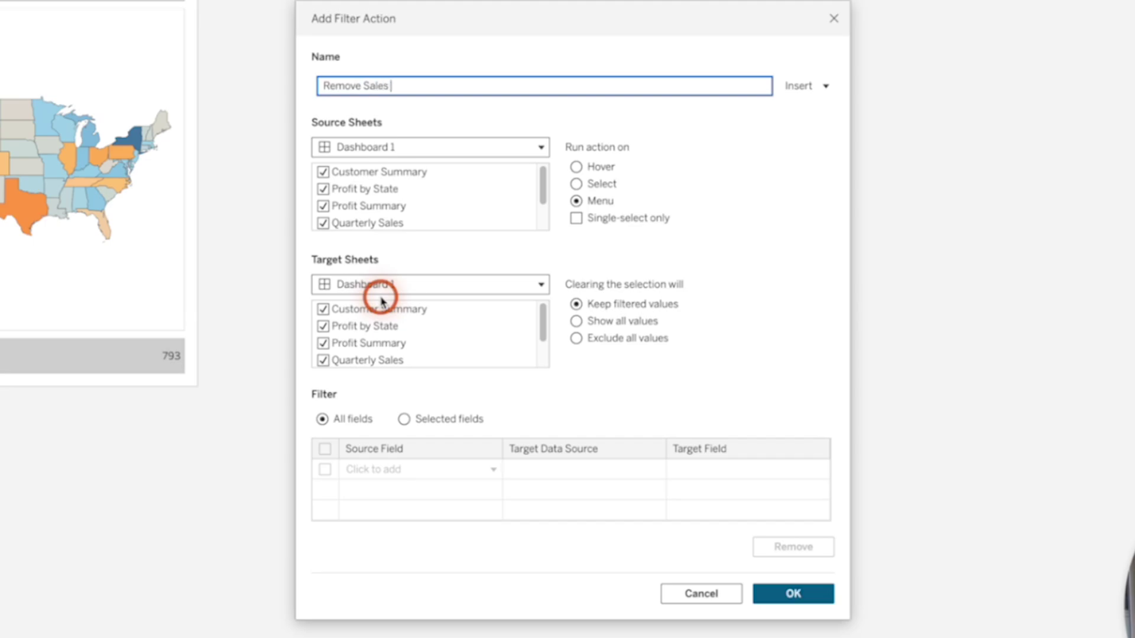
pyautogui.write('light')
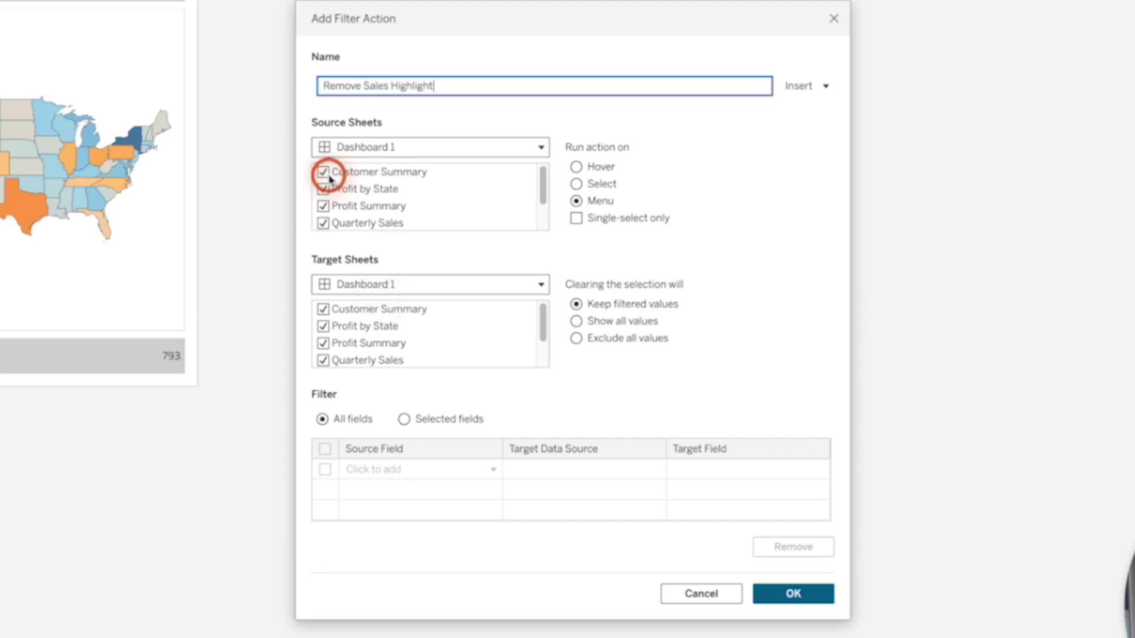
pyautogui.click(323, 172)
pyautogui.click(323, 189)
pyautogui.click(324, 206)
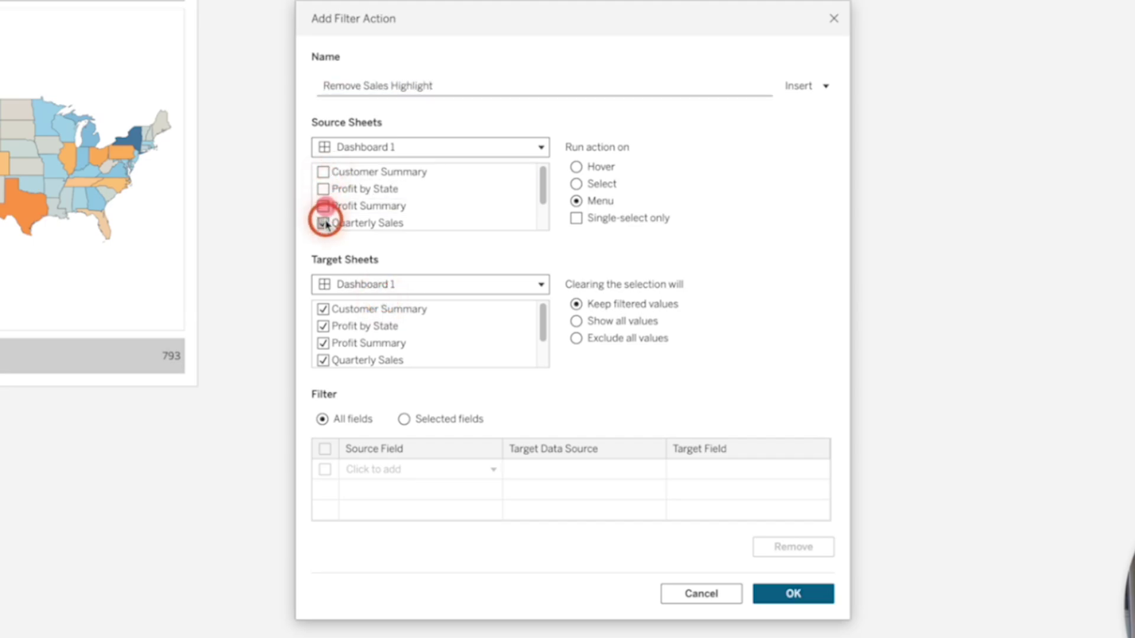
pyautogui.click(323, 223)
pyautogui.scroll(-1, 362, 221)
pyautogui.click(323, 221)
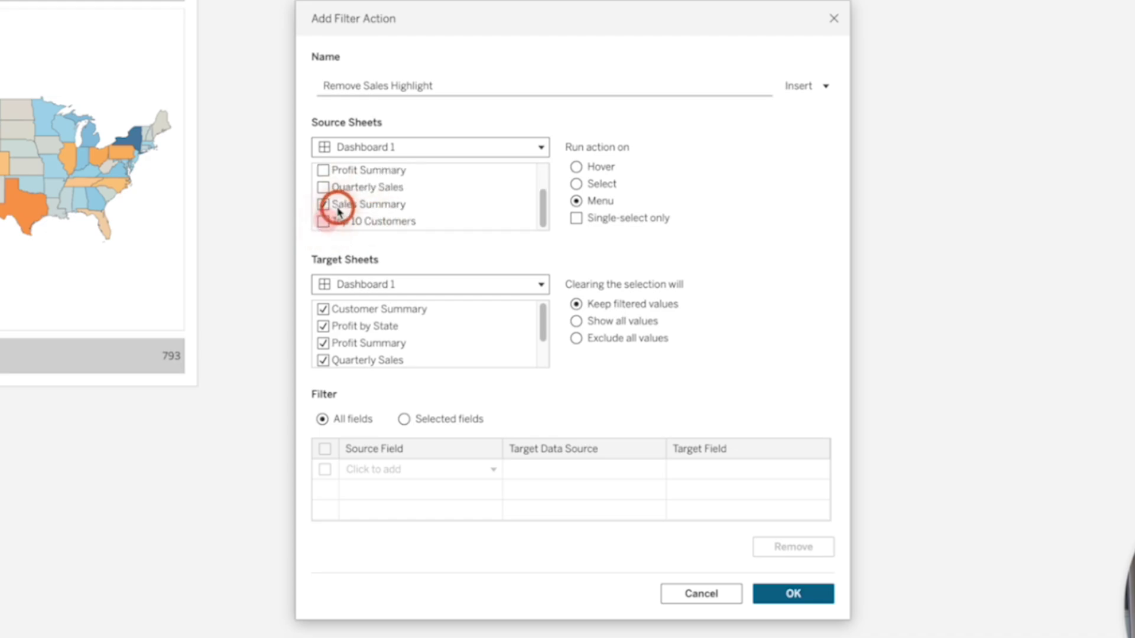
# Run it on Select, target only Sales Summary, and show all values when cleared
pyautogui.click(597, 181)
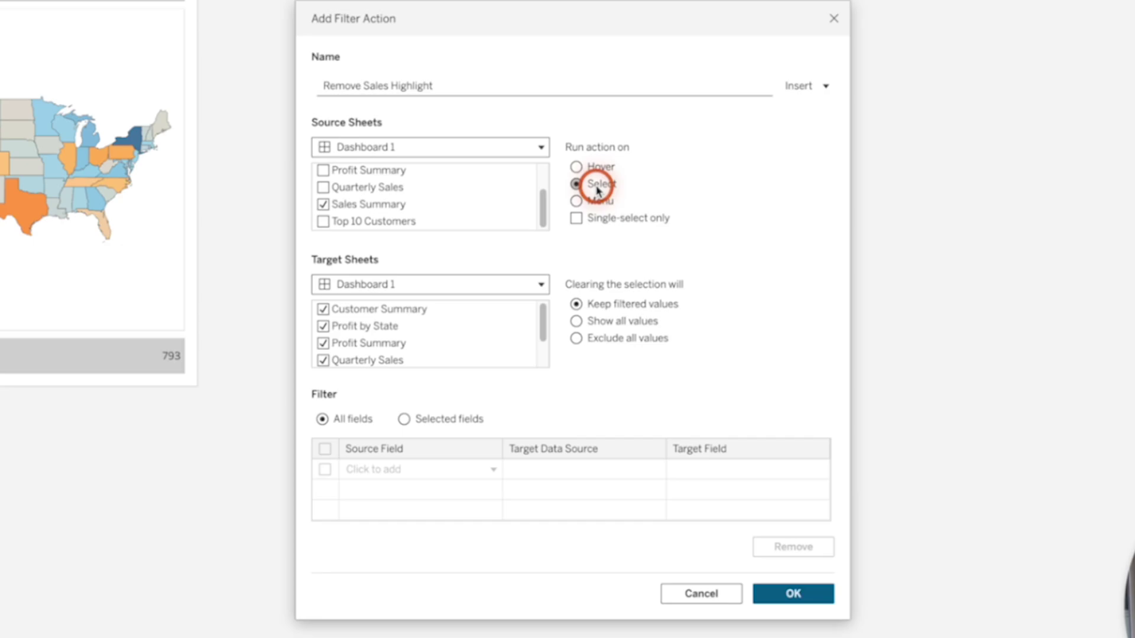
pyautogui.click(359, 287)
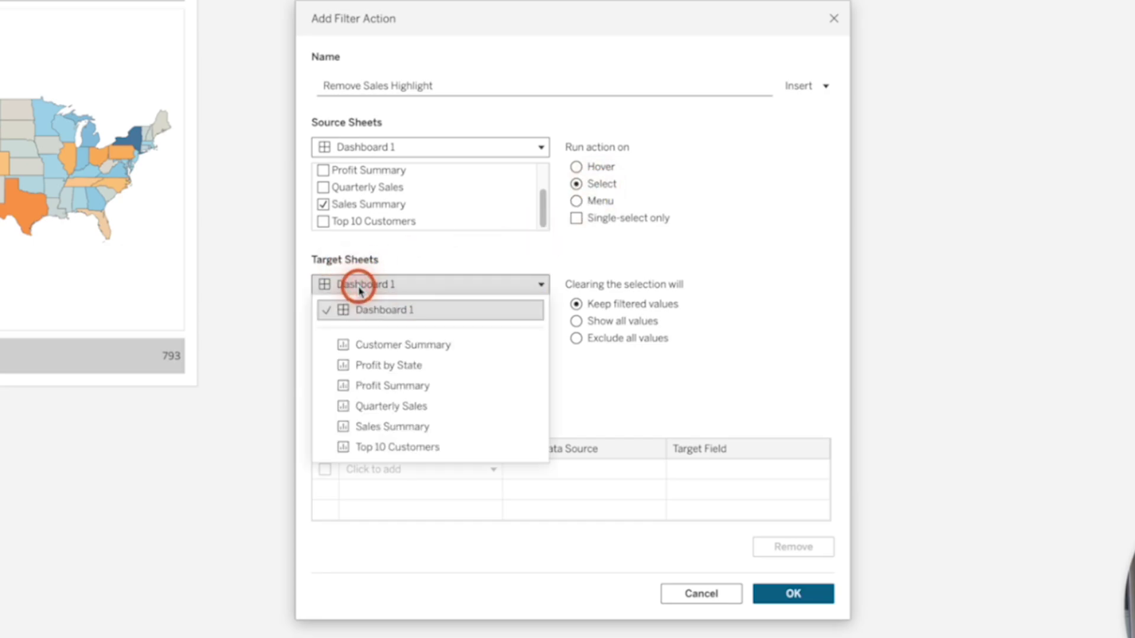
pyautogui.click(397, 436)
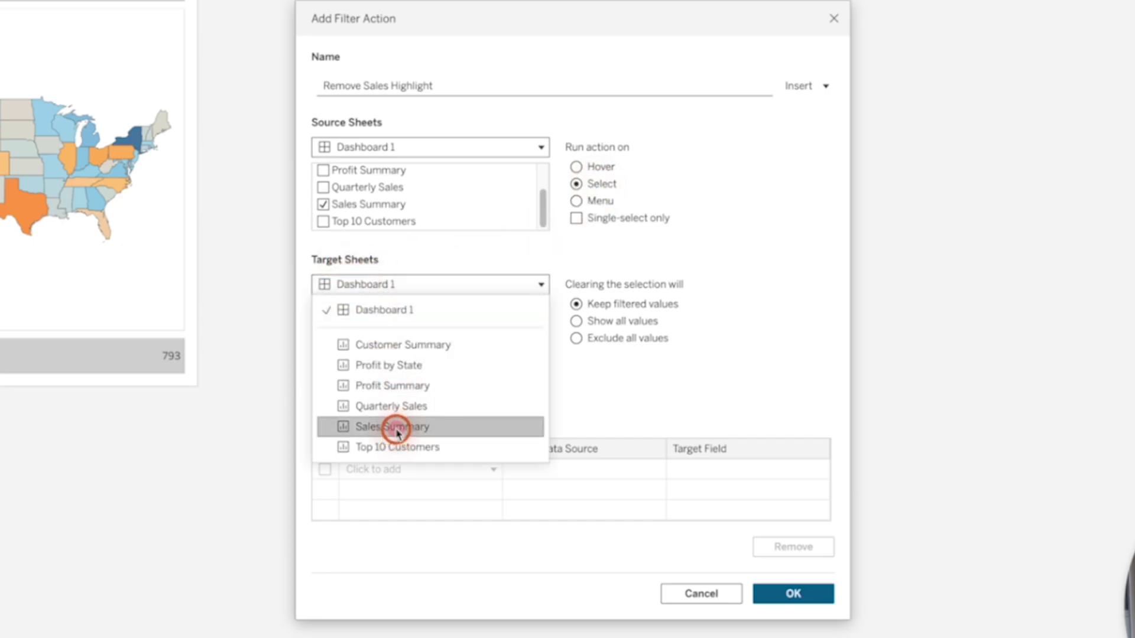
pyautogui.click(576, 321)
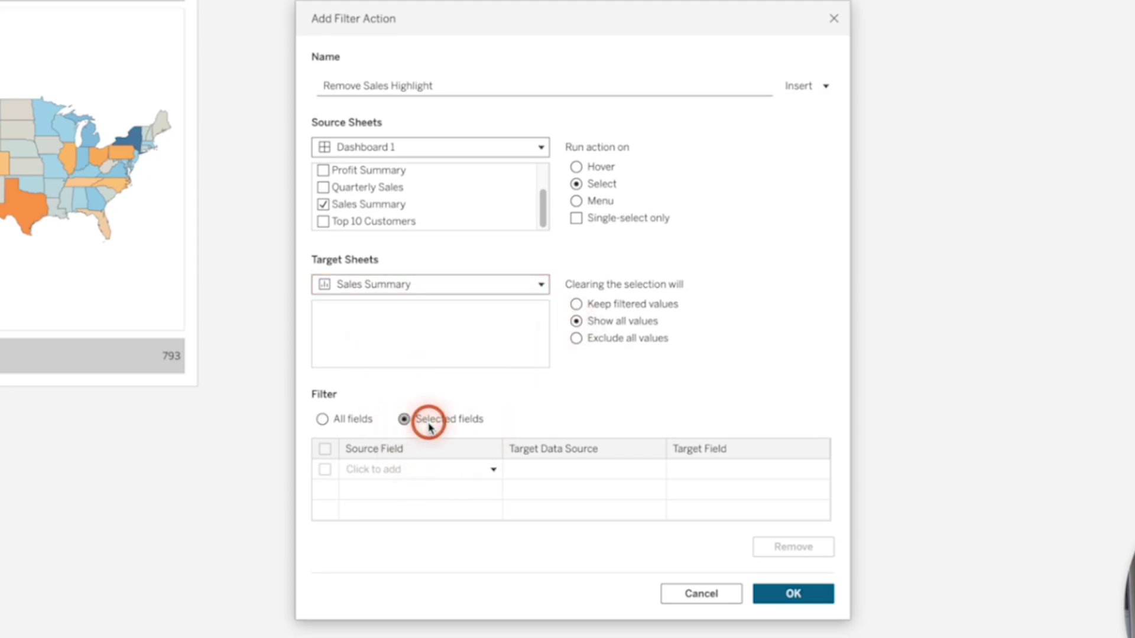
# Map source field F to target field T and confirm the action
pyautogui.click(413, 466)
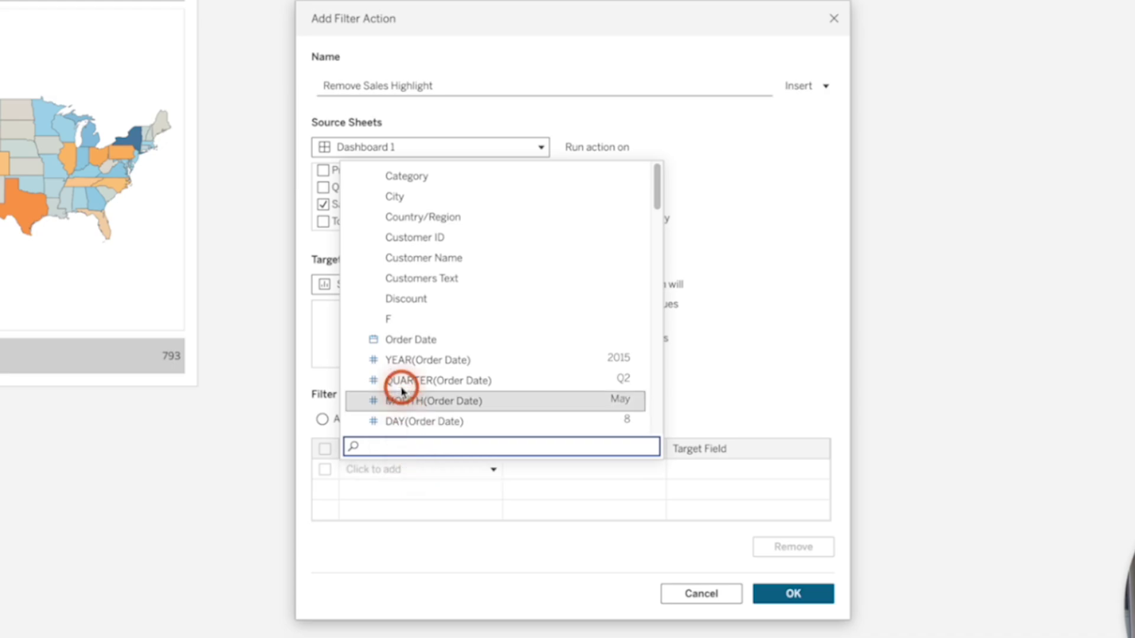
pyautogui.click(403, 320)
pyautogui.click(684, 467)
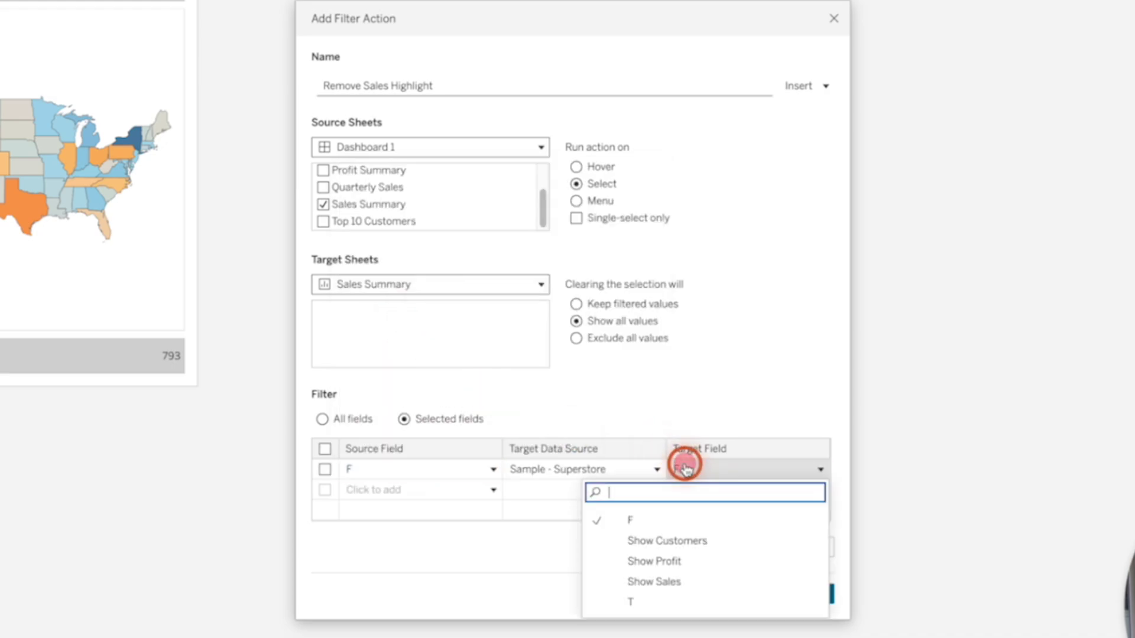
pyautogui.click(654, 600)
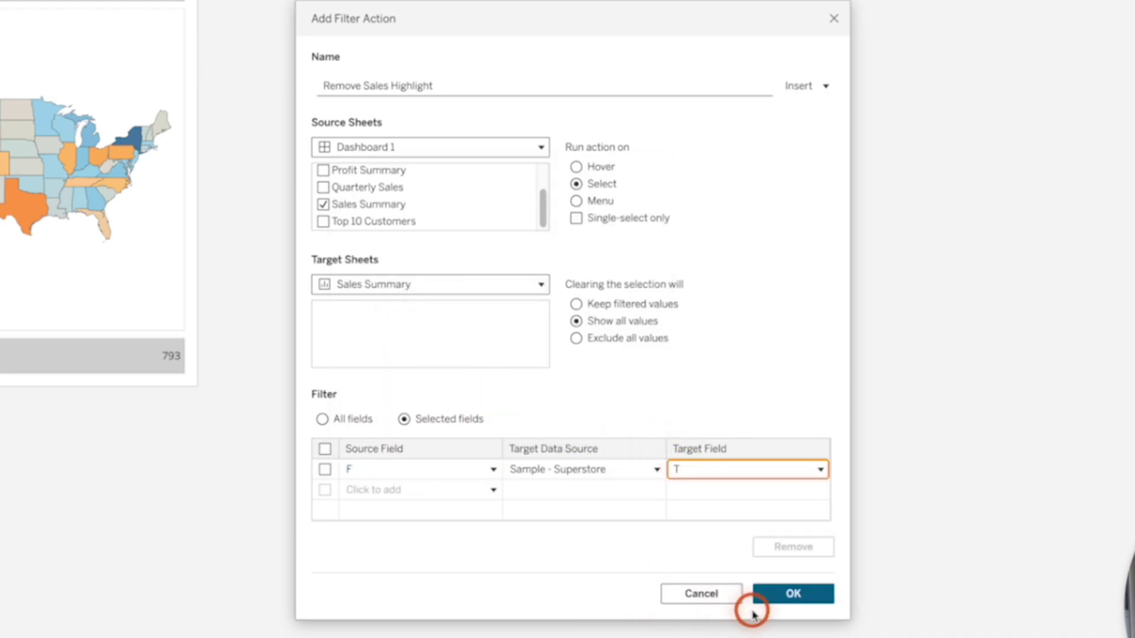
pyautogui.click(774, 593)
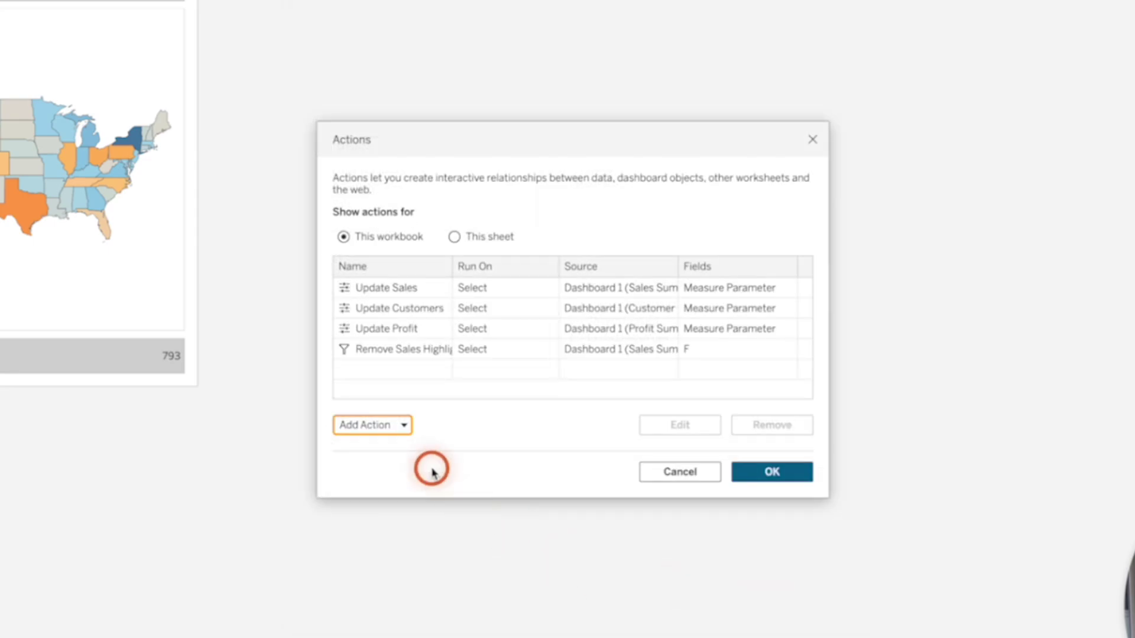
# Add another filter action with Profit Summary as its only source sheet
pyautogui.click(404, 425)
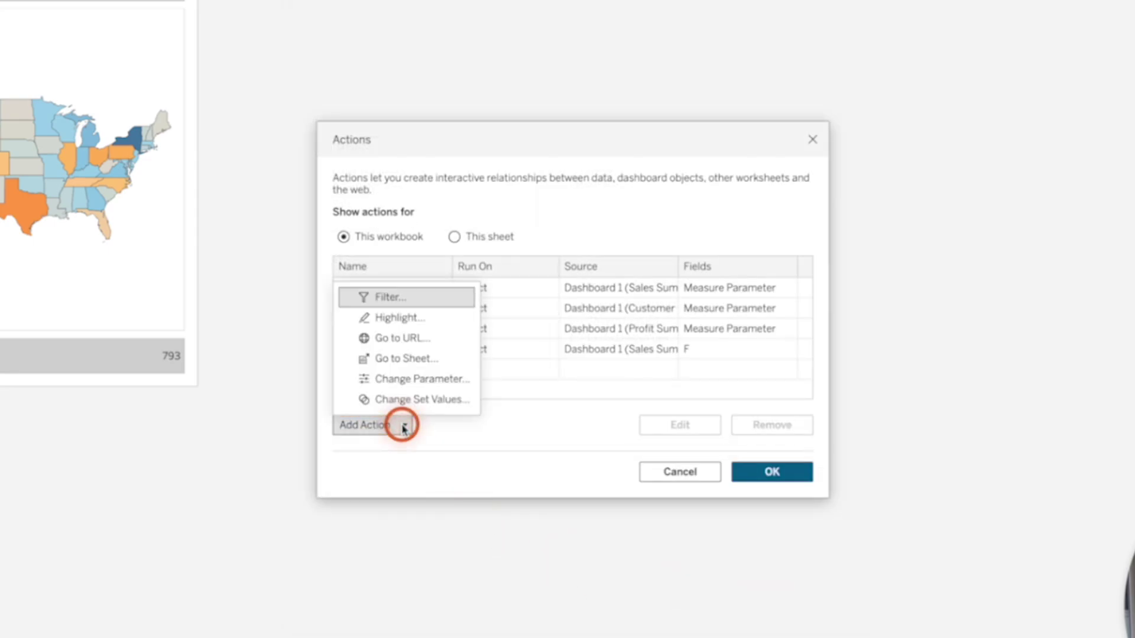
pyautogui.click(406, 298)
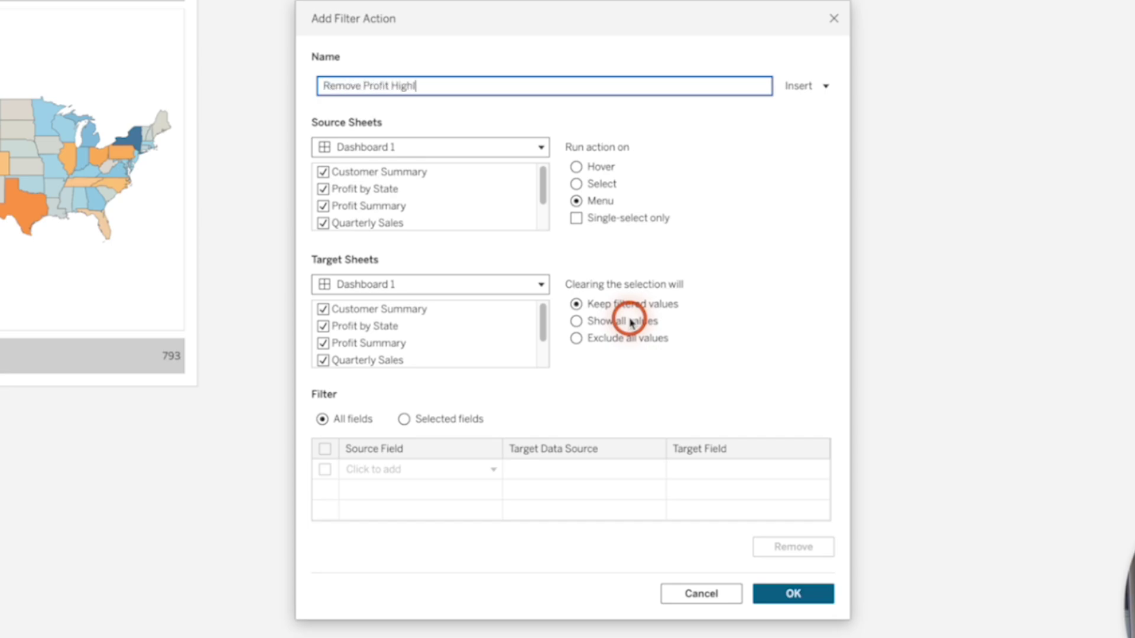
pyautogui.click(398, 190)
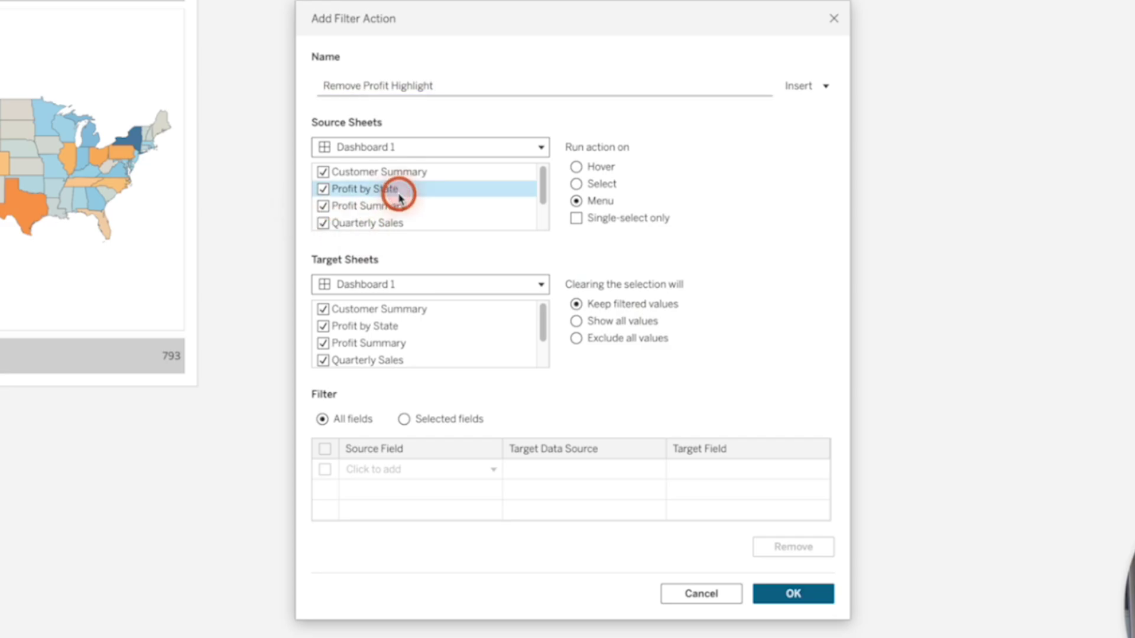
pyautogui.hotkey('ctrl', 'a')
pyautogui.click(322, 172)
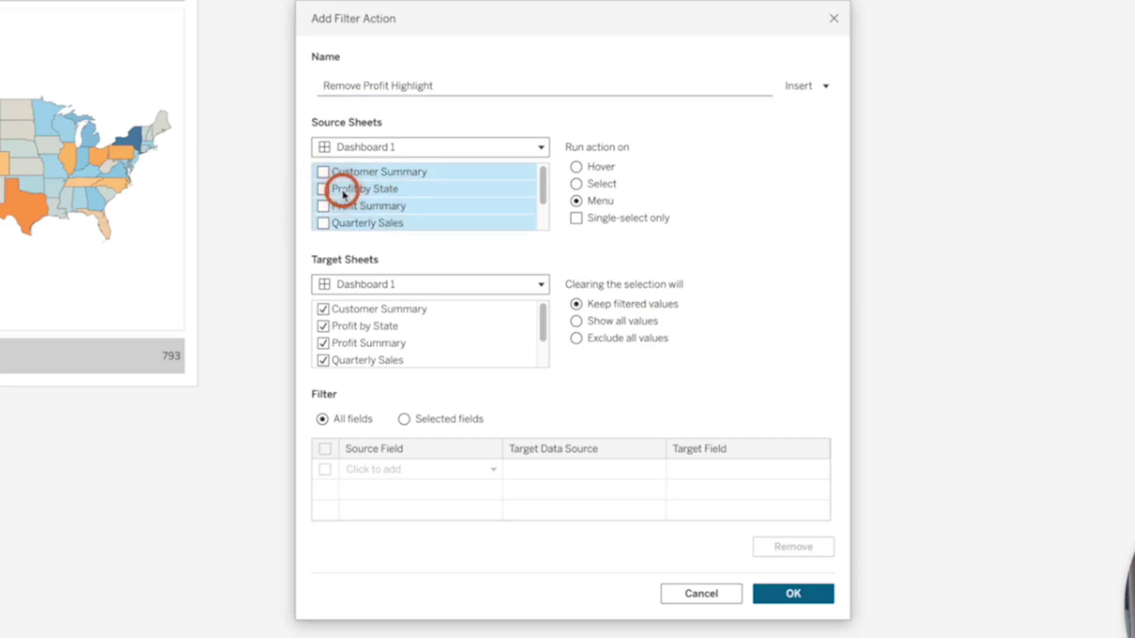
pyautogui.click(323, 206)
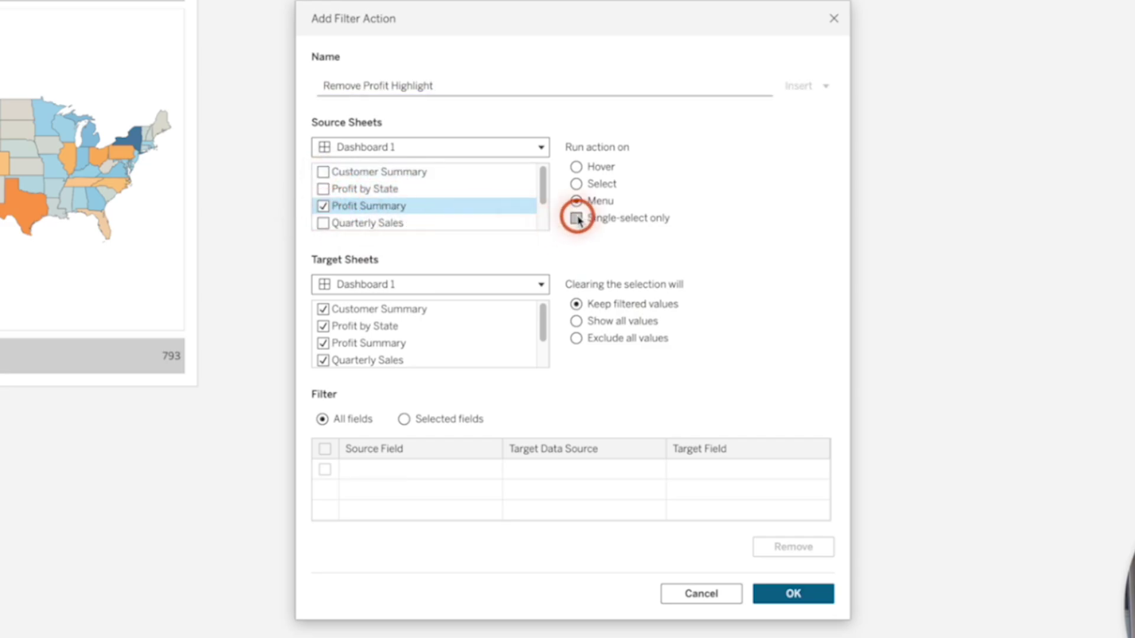
# Target only Profit Summary, show all values, map F to T, and save Remove Profit Highlight
pyautogui.click(376, 286)
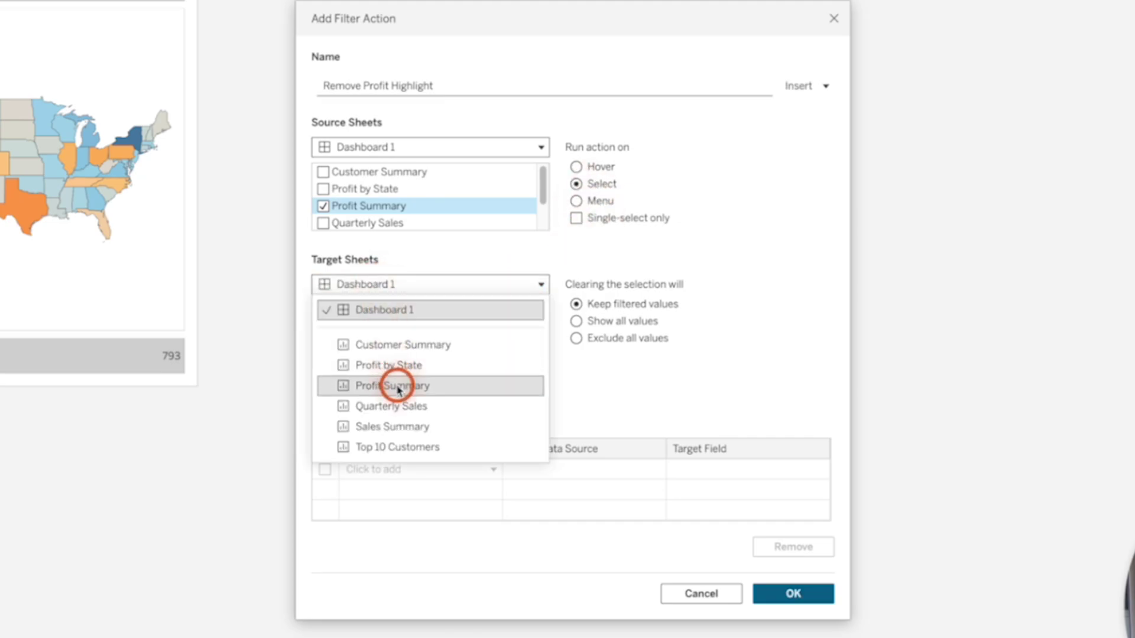
pyautogui.click(398, 387)
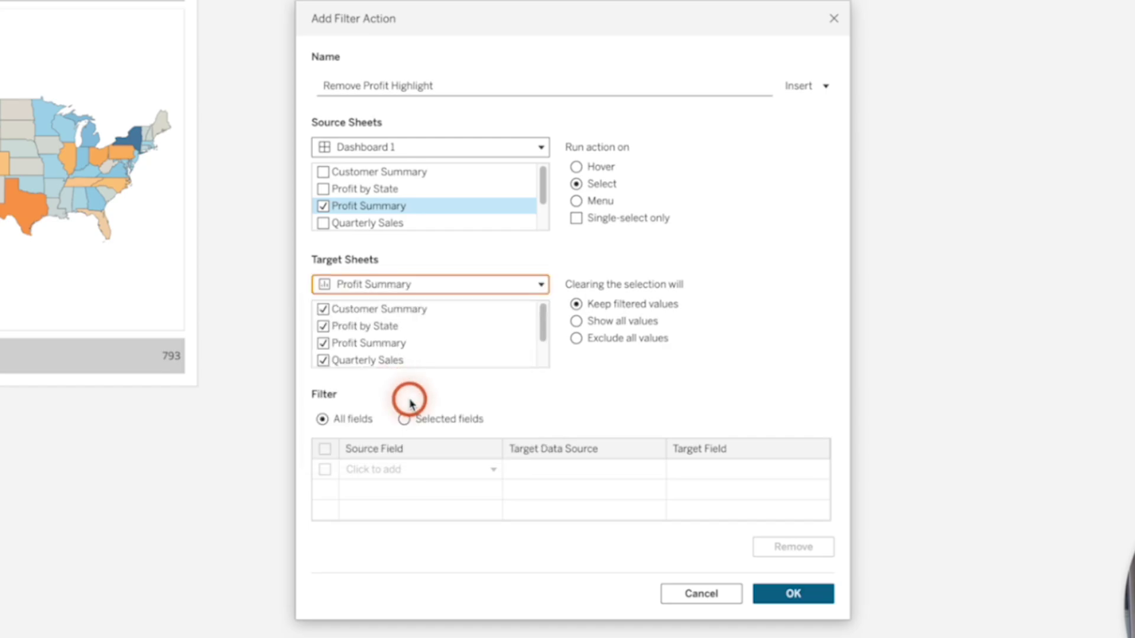
pyautogui.click(576, 321)
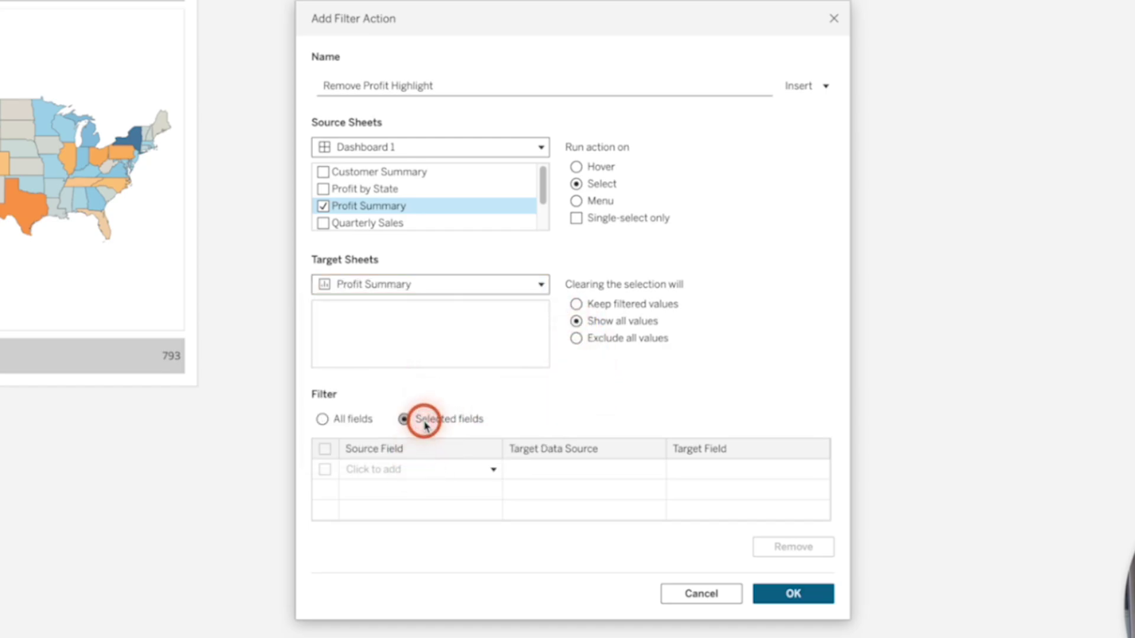
pyautogui.click(413, 468)
pyautogui.click(414, 322)
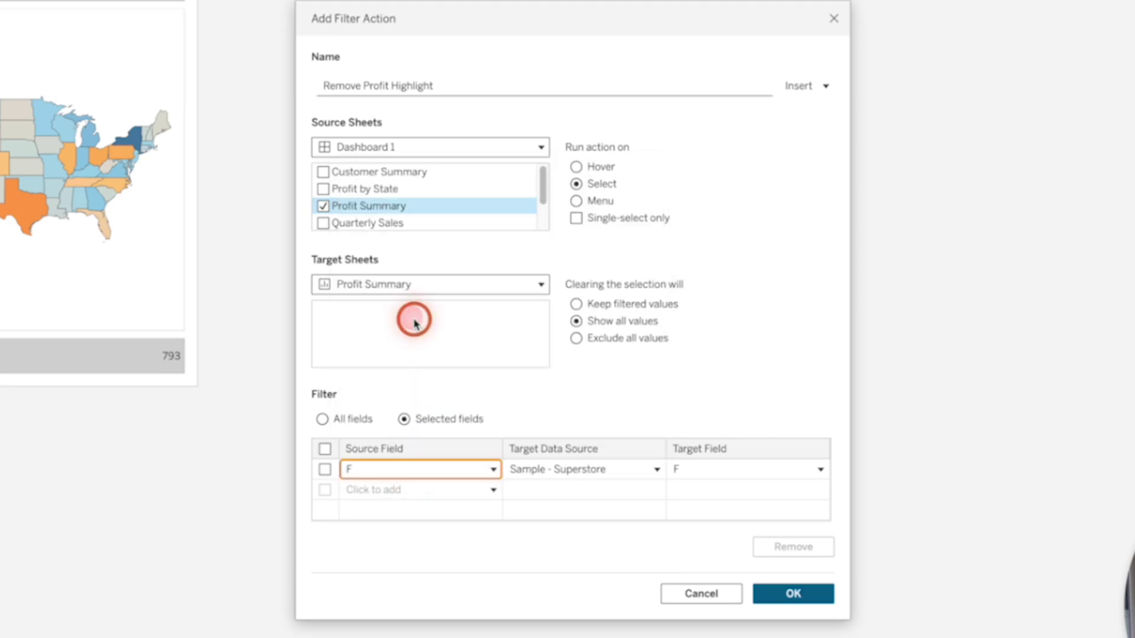
pyautogui.click(679, 471)
pyautogui.click(654, 598)
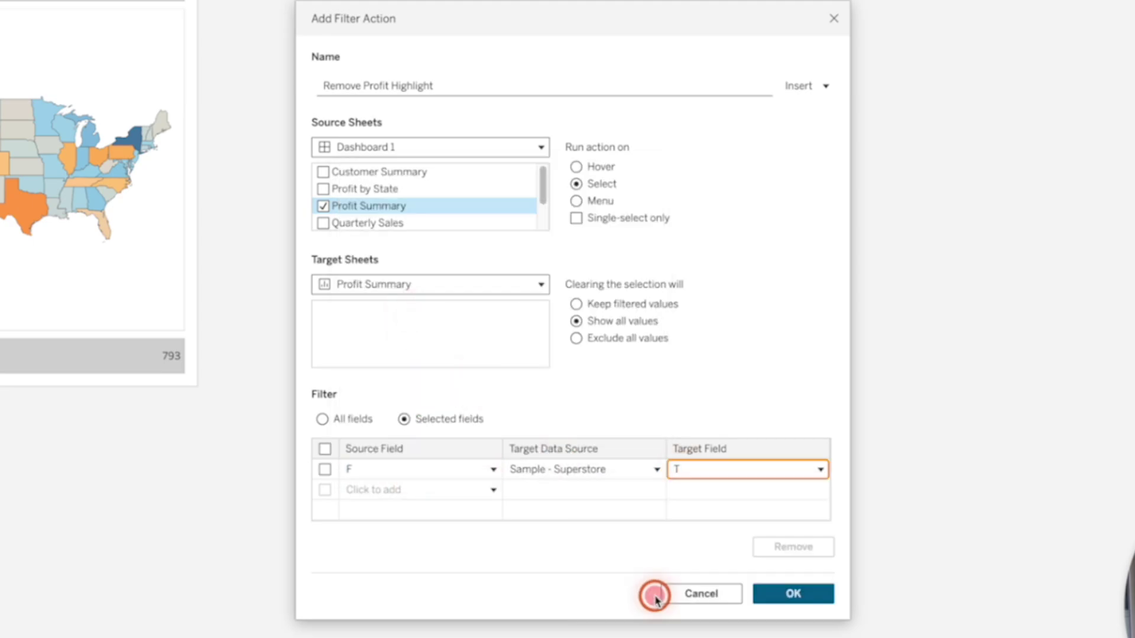
pyautogui.click(792, 593)
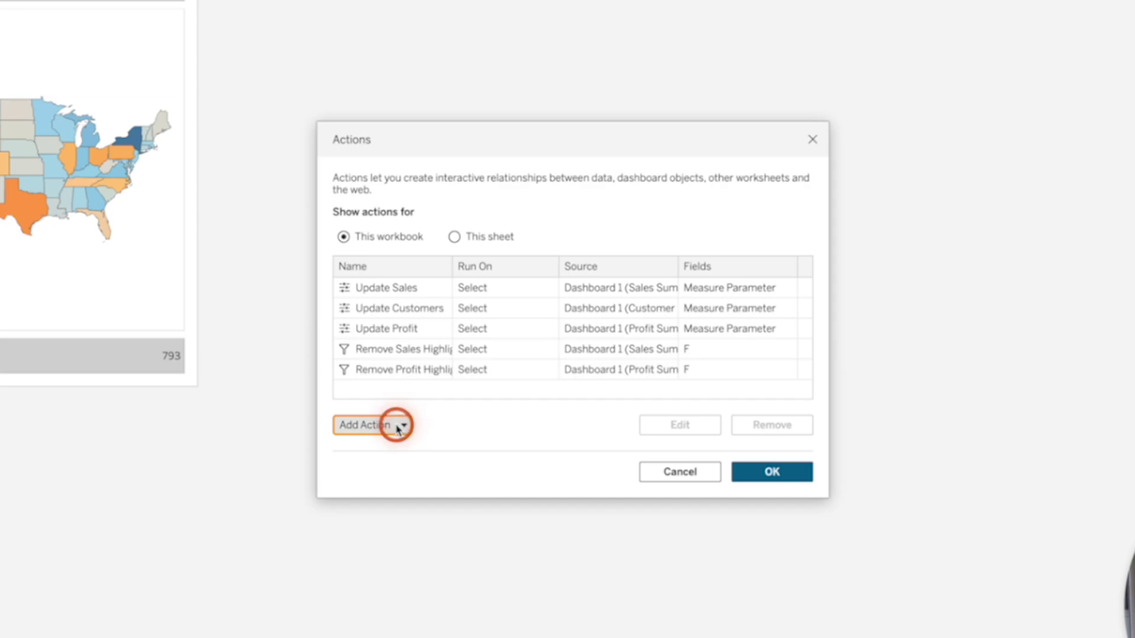
# Create filter action Remove Customer Highlight, sourced only from Customer Summary, running on Select
pyautogui.click(398, 426)
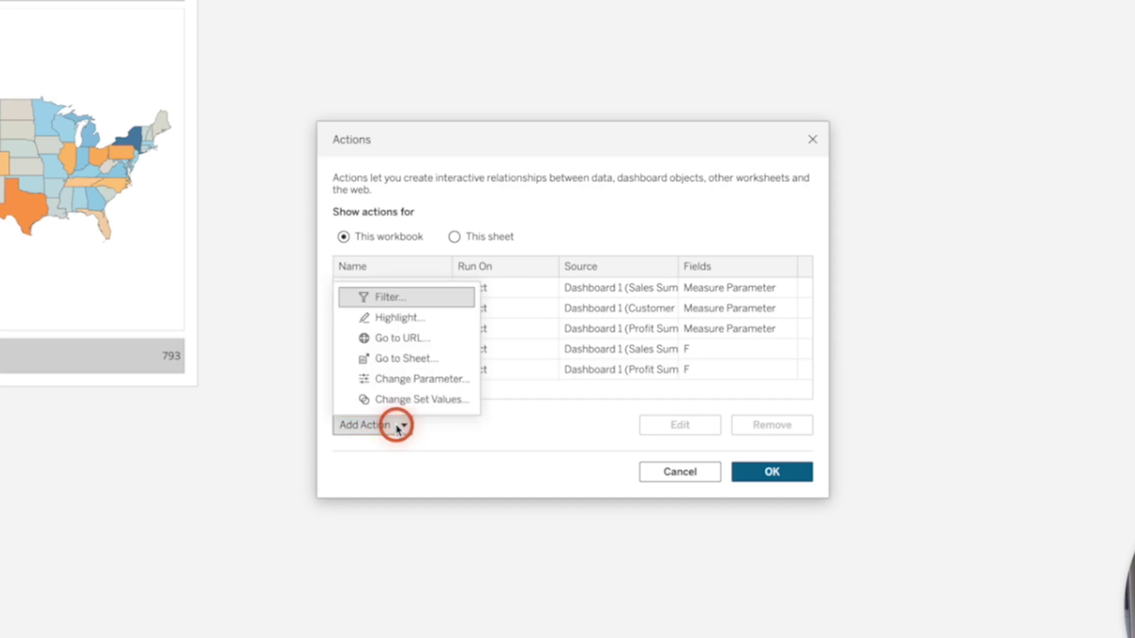
pyautogui.click(406, 304)
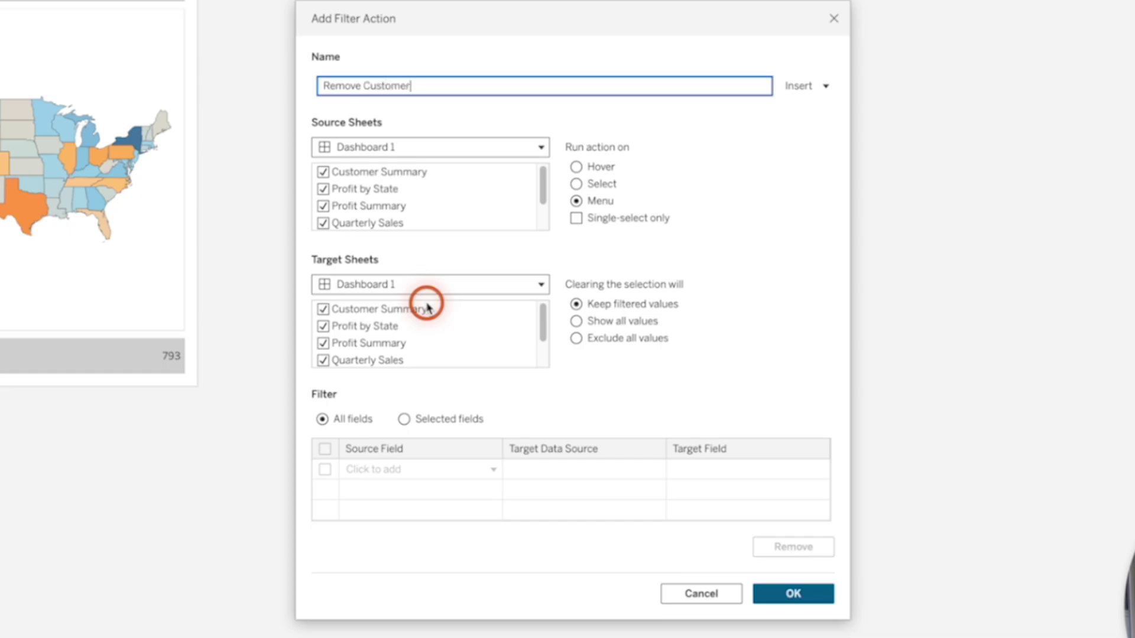
pyautogui.write('Remove Customer Highlight')
pyautogui.moveTo(378, 171); pyautogui.dragTo(390, 223)
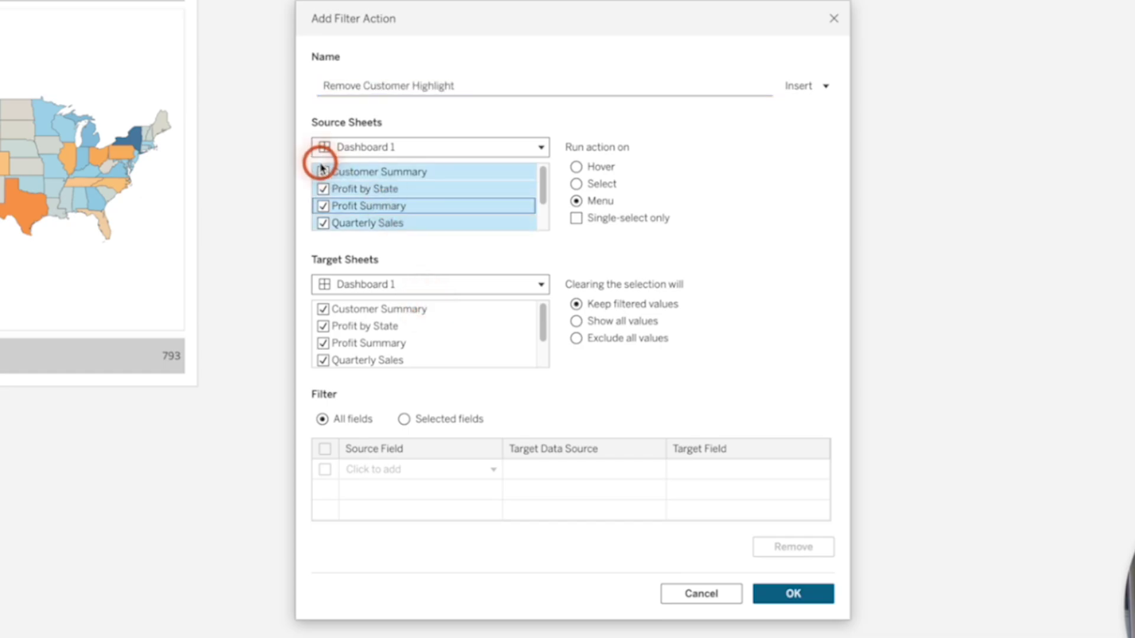
pyautogui.click(324, 171)
pyautogui.click(326, 172)
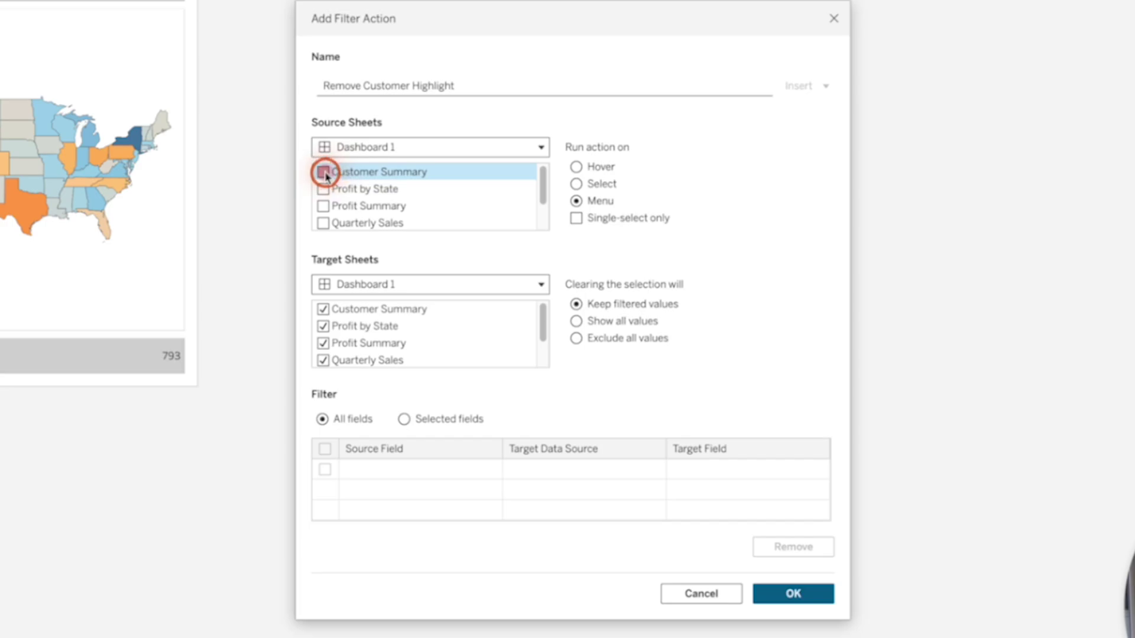
pyautogui.click(595, 187)
pyautogui.click(371, 329)
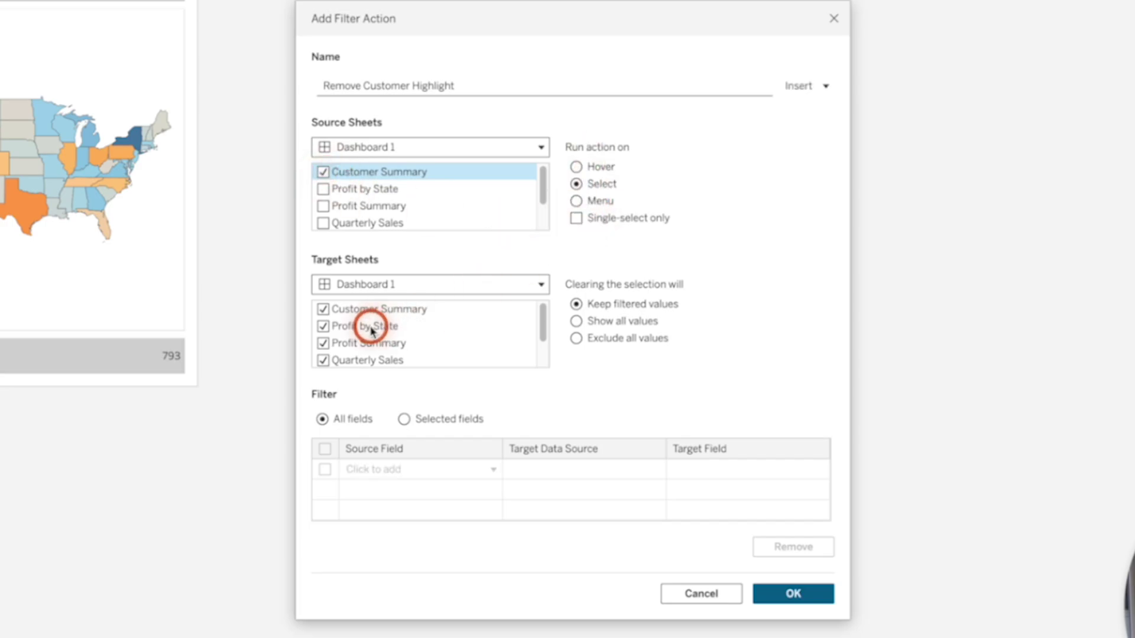
# Target only Customer Summary with selected fields F→T, then save and close the actions list
pyautogui.click(358, 285)
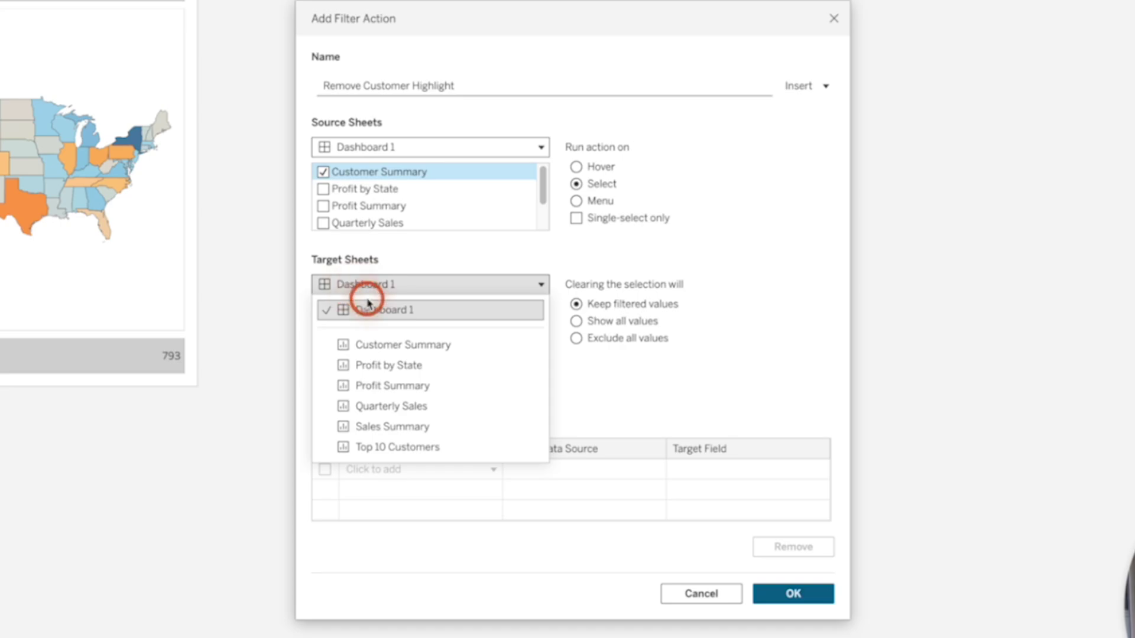
pyautogui.click(374, 345)
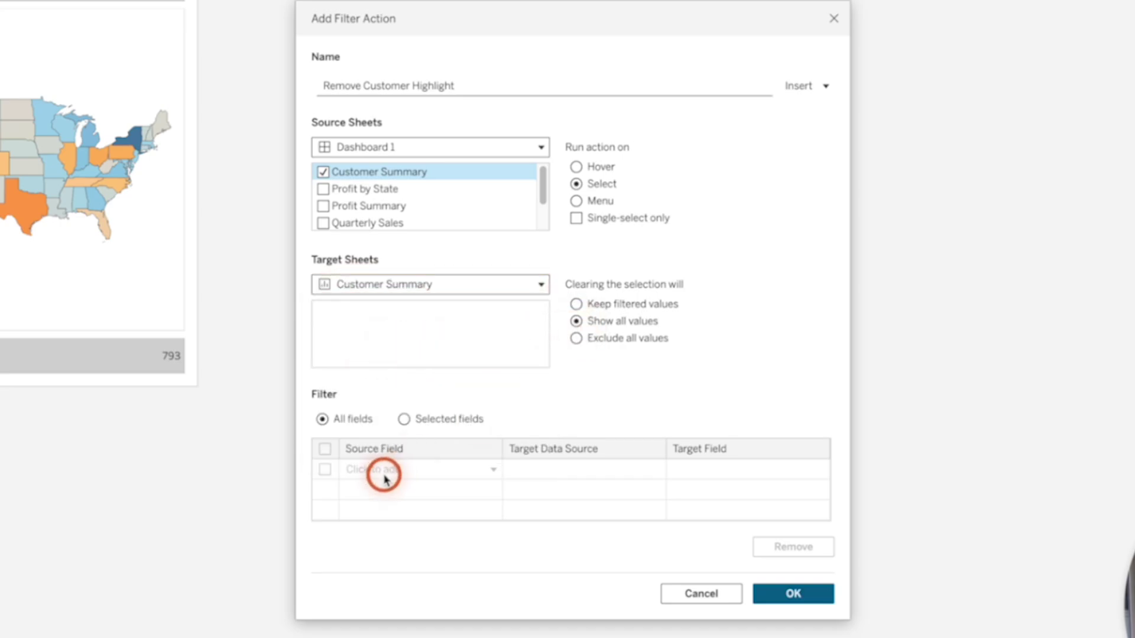
pyautogui.click(435, 422)
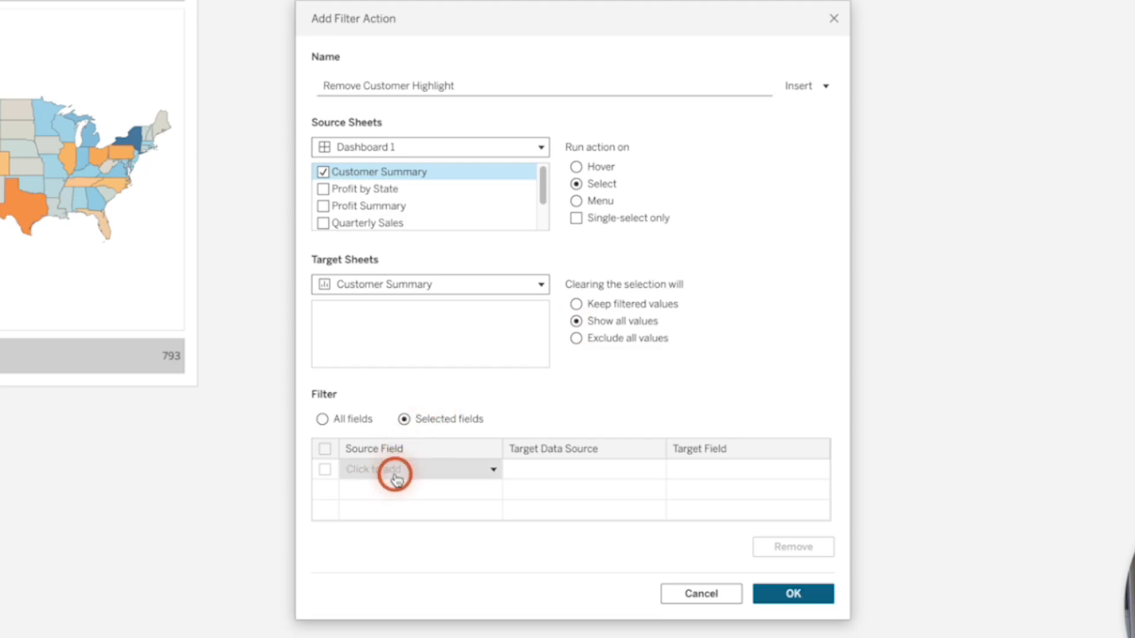
pyautogui.click(393, 473)
pyautogui.click(405, 316)
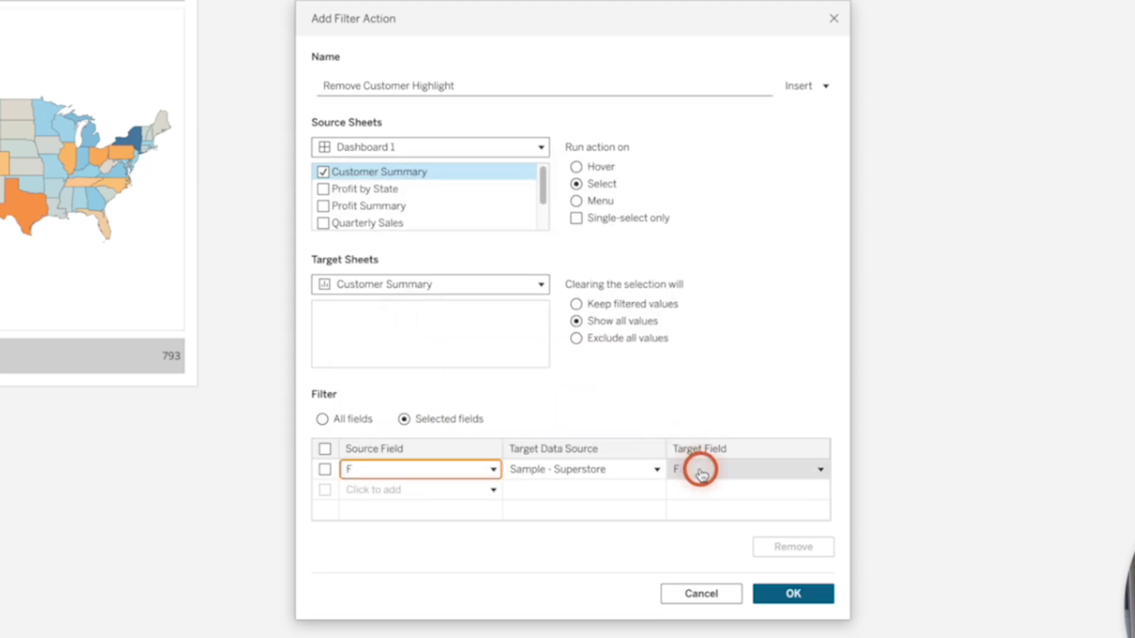
pyautogui.click(698, 470)
pyautogui.click(661, 598)
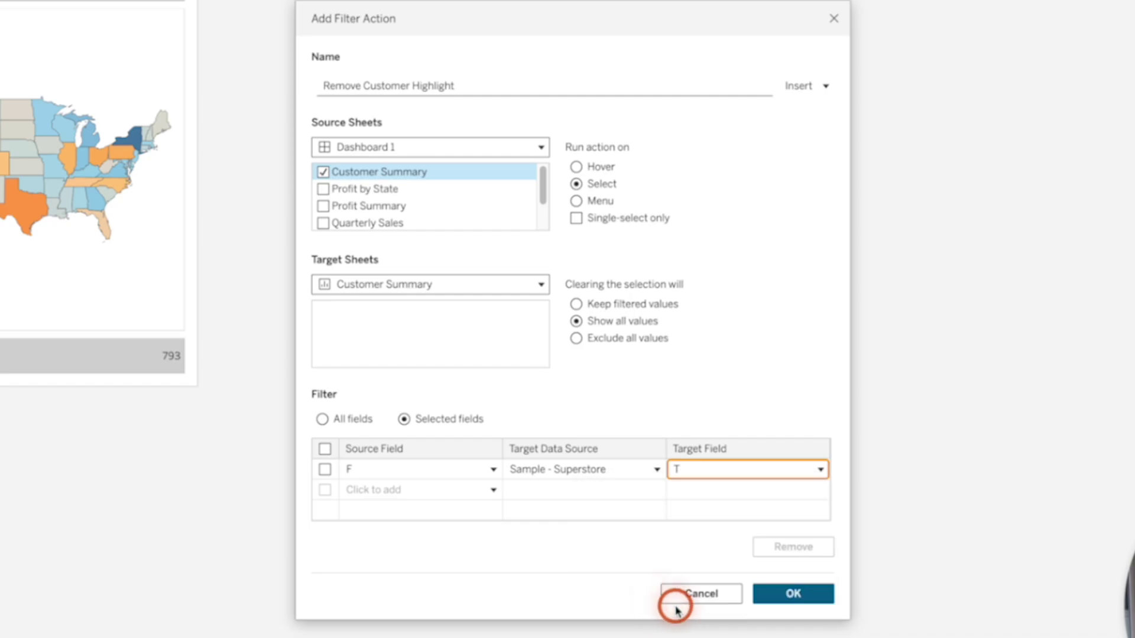
pyautogui.click(800, 594)
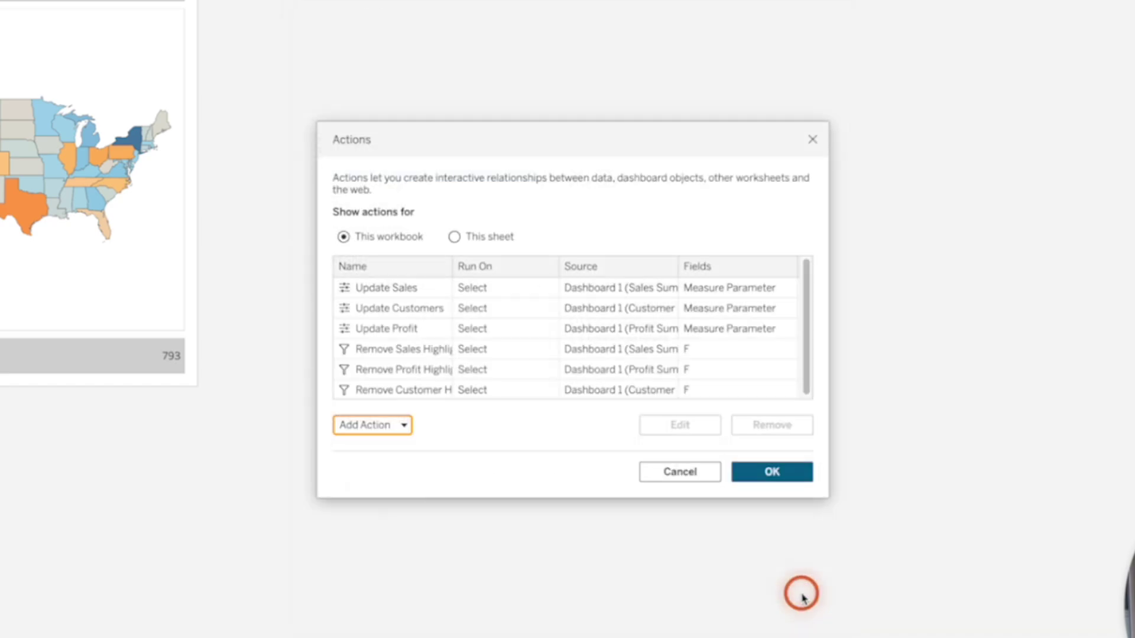
pyautogui.click(773, 472)
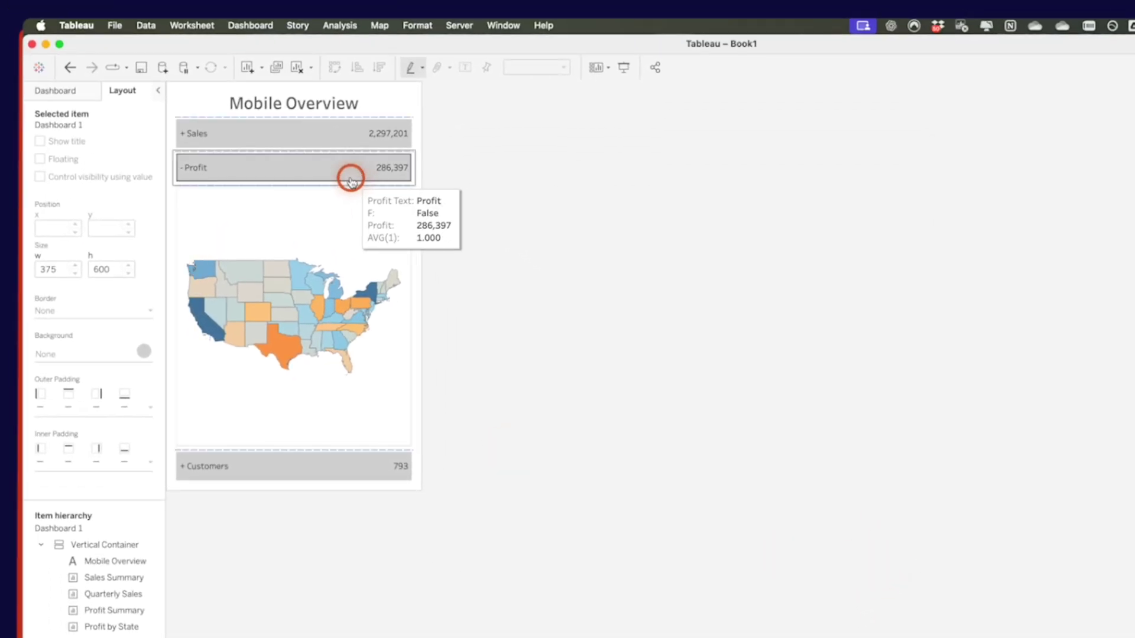
# Try the Sales, Customers and Profit bars, clear the selection, then reopen the Sales line chart
pyautogui.click(312, 132)
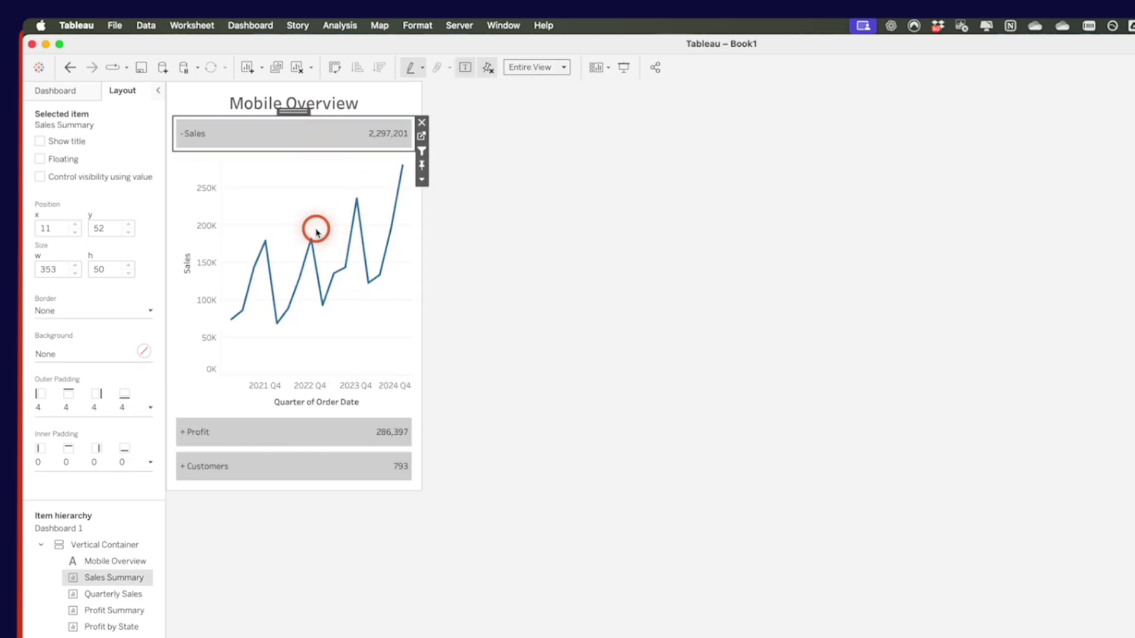
pyautogui.click(294, 465)
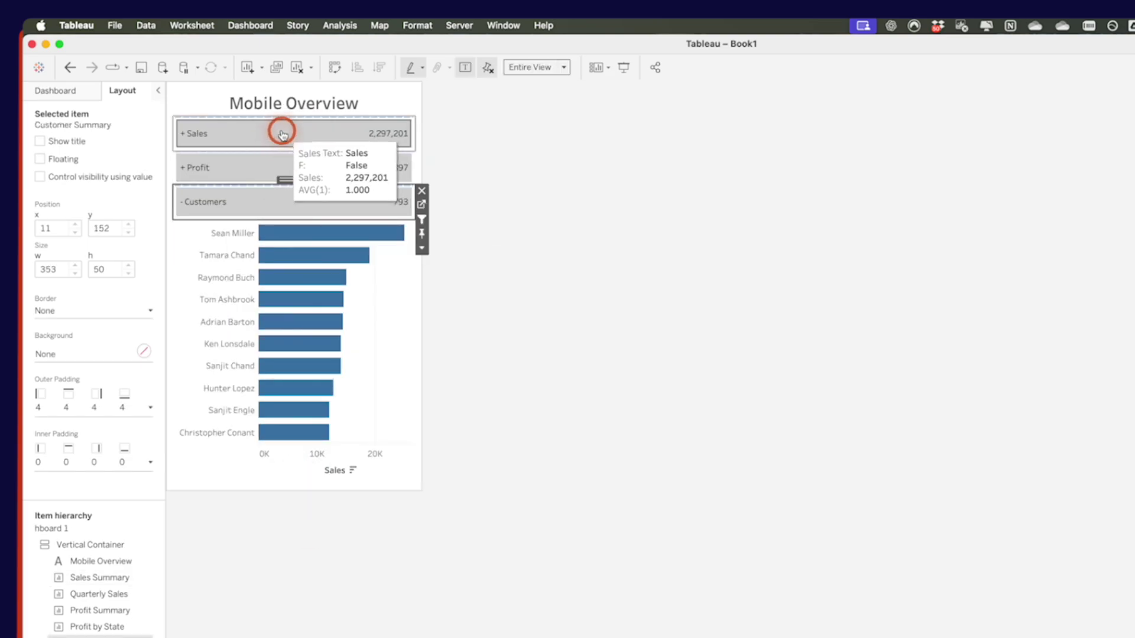
pyautogui.click(273, 167)
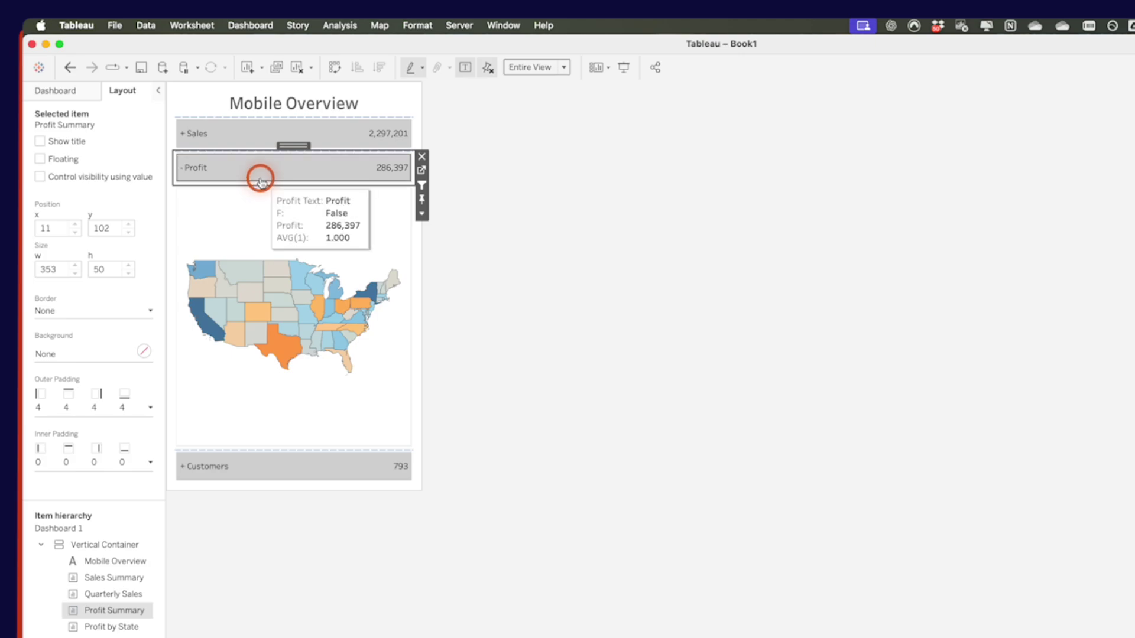
pyautogui.click(517, 349)
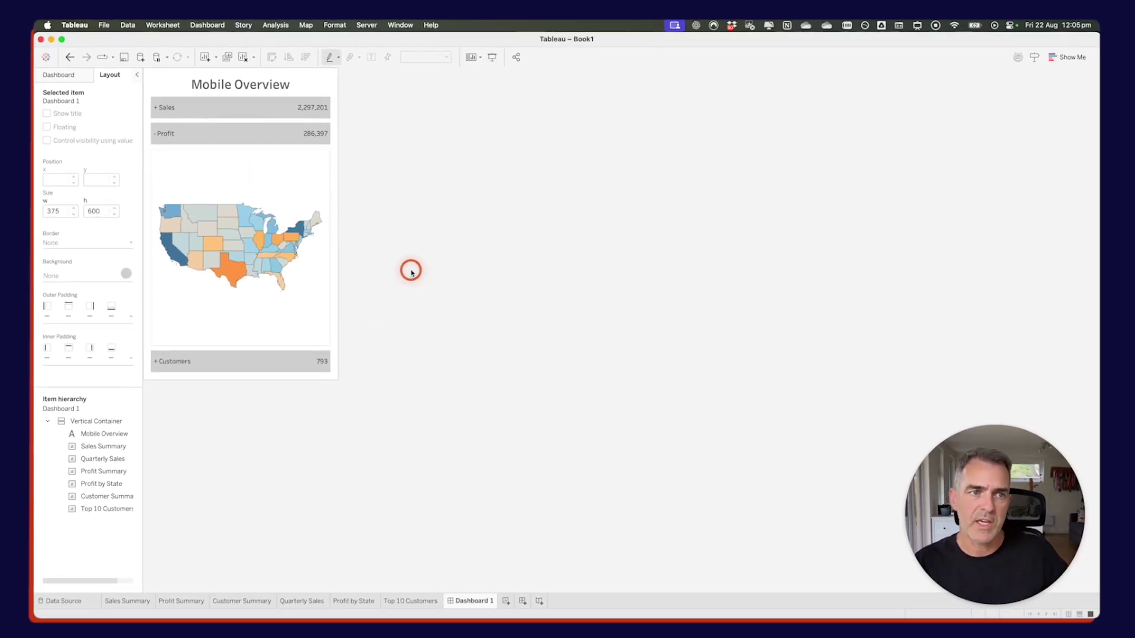
pyautogui.click(215, 104)
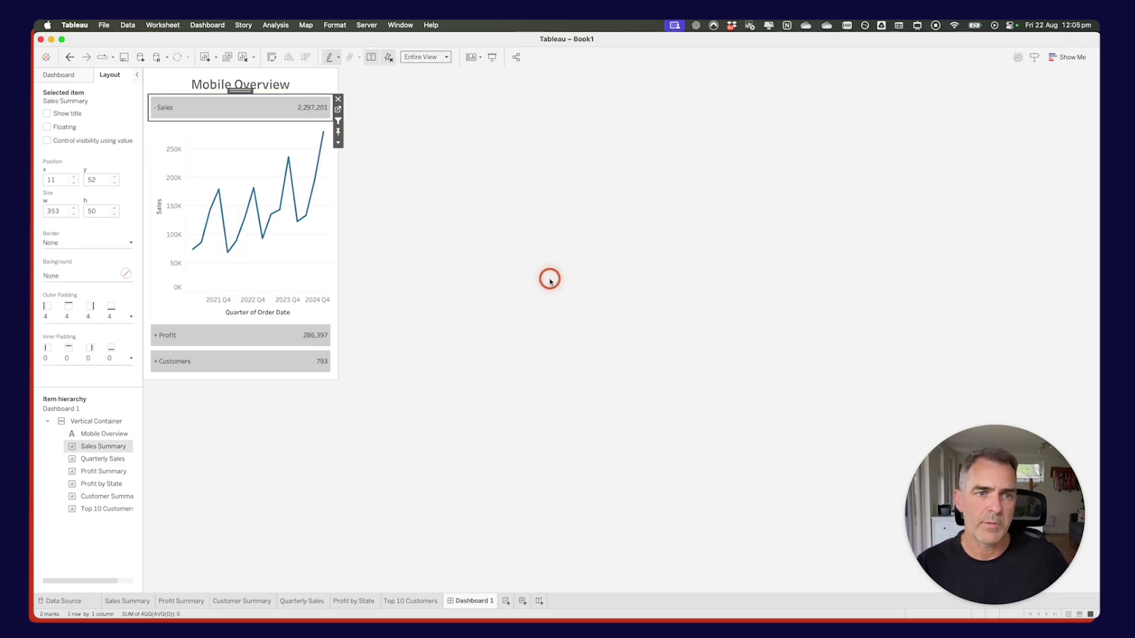